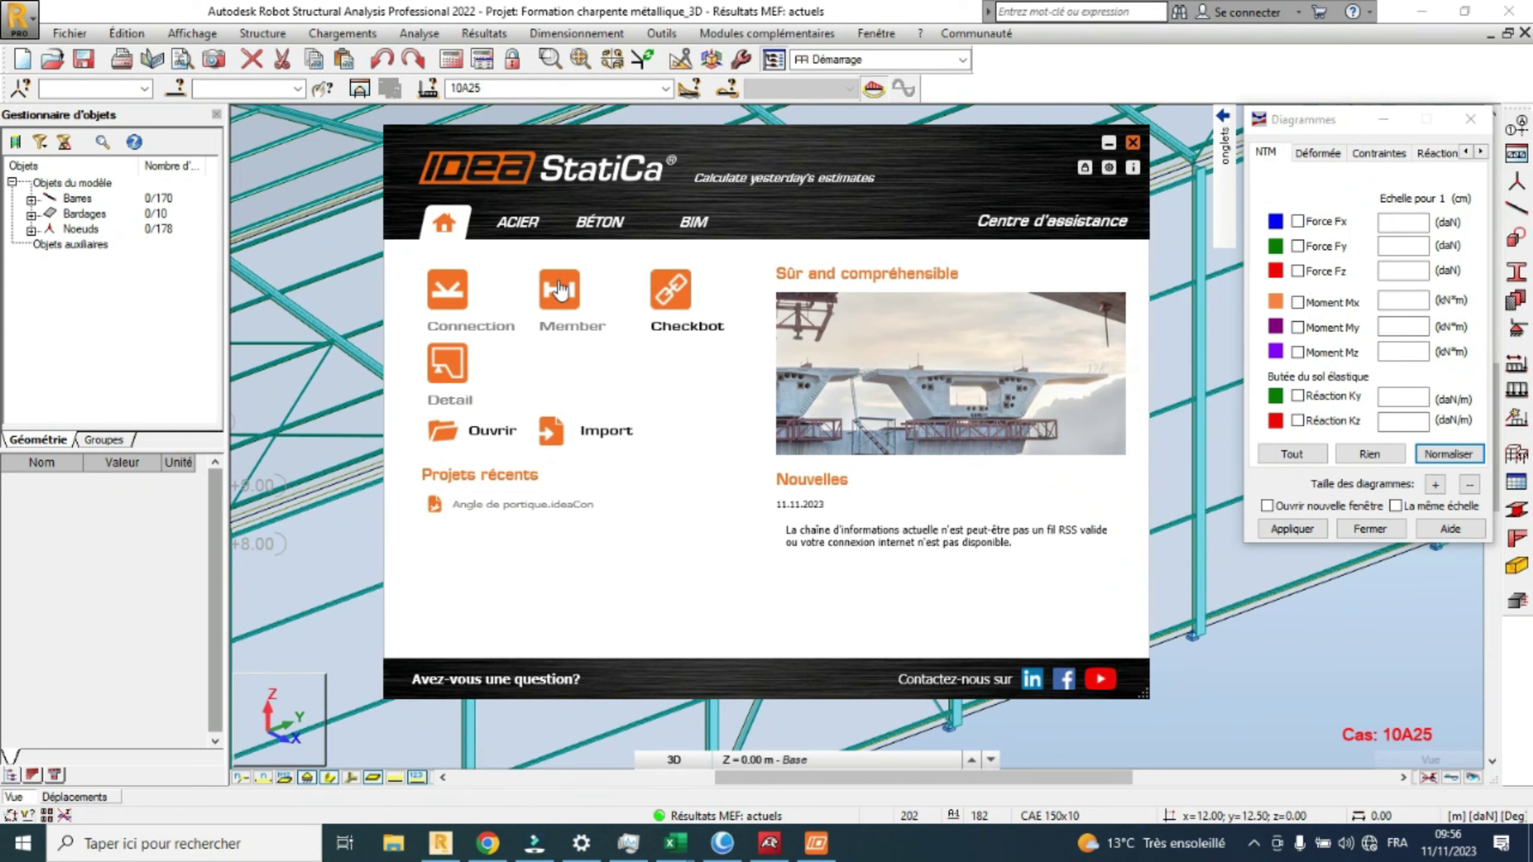
Look through the steel, concrete and BIM module pages and launch the Connection application.
left_click(518, 222)
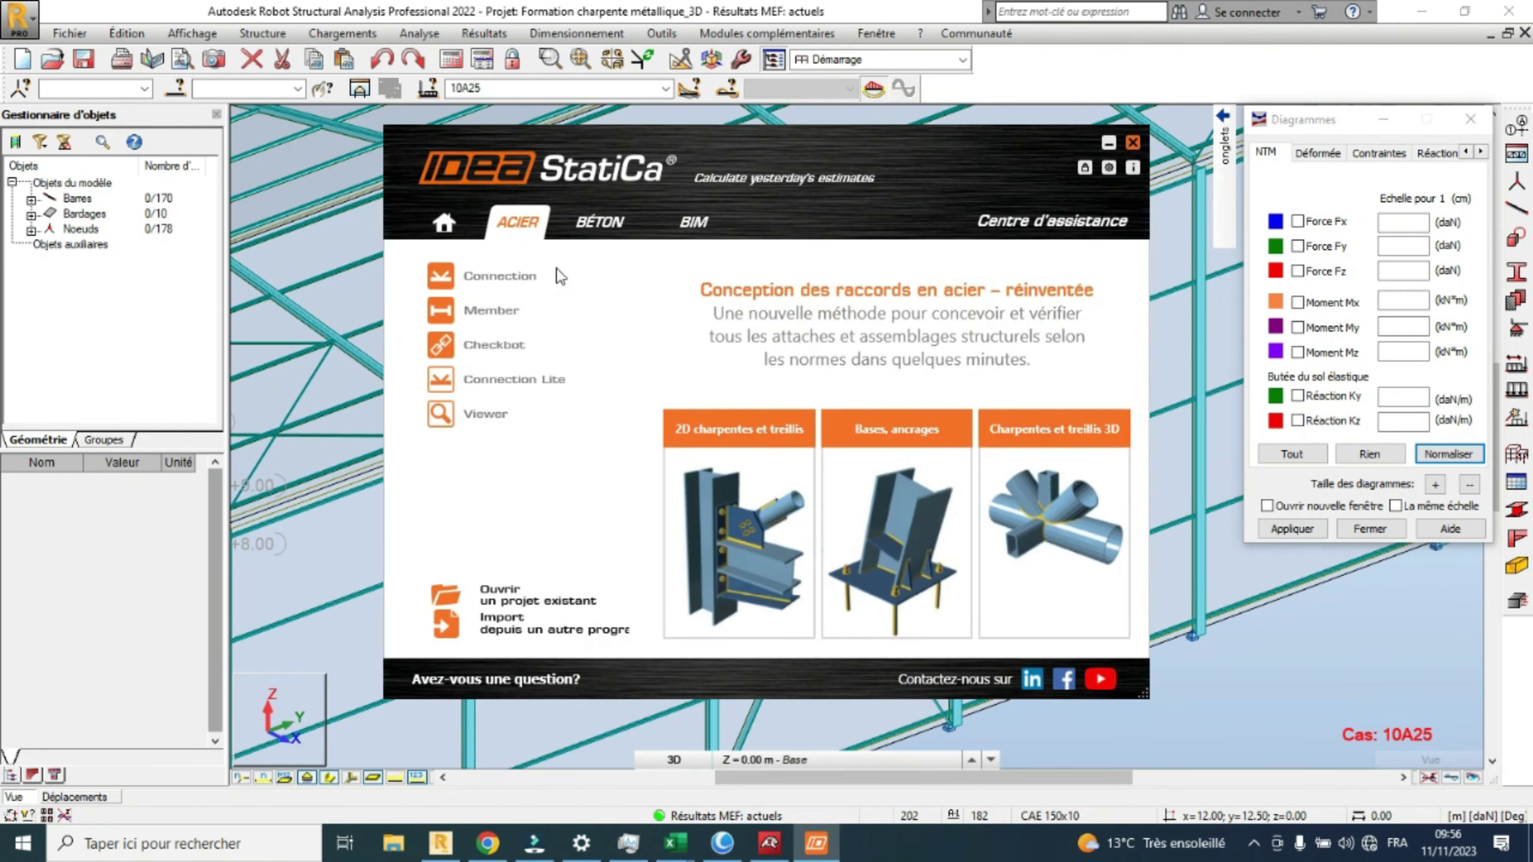
left_click(606, 222)
left_click(686, 236)
left_click(444, 223)
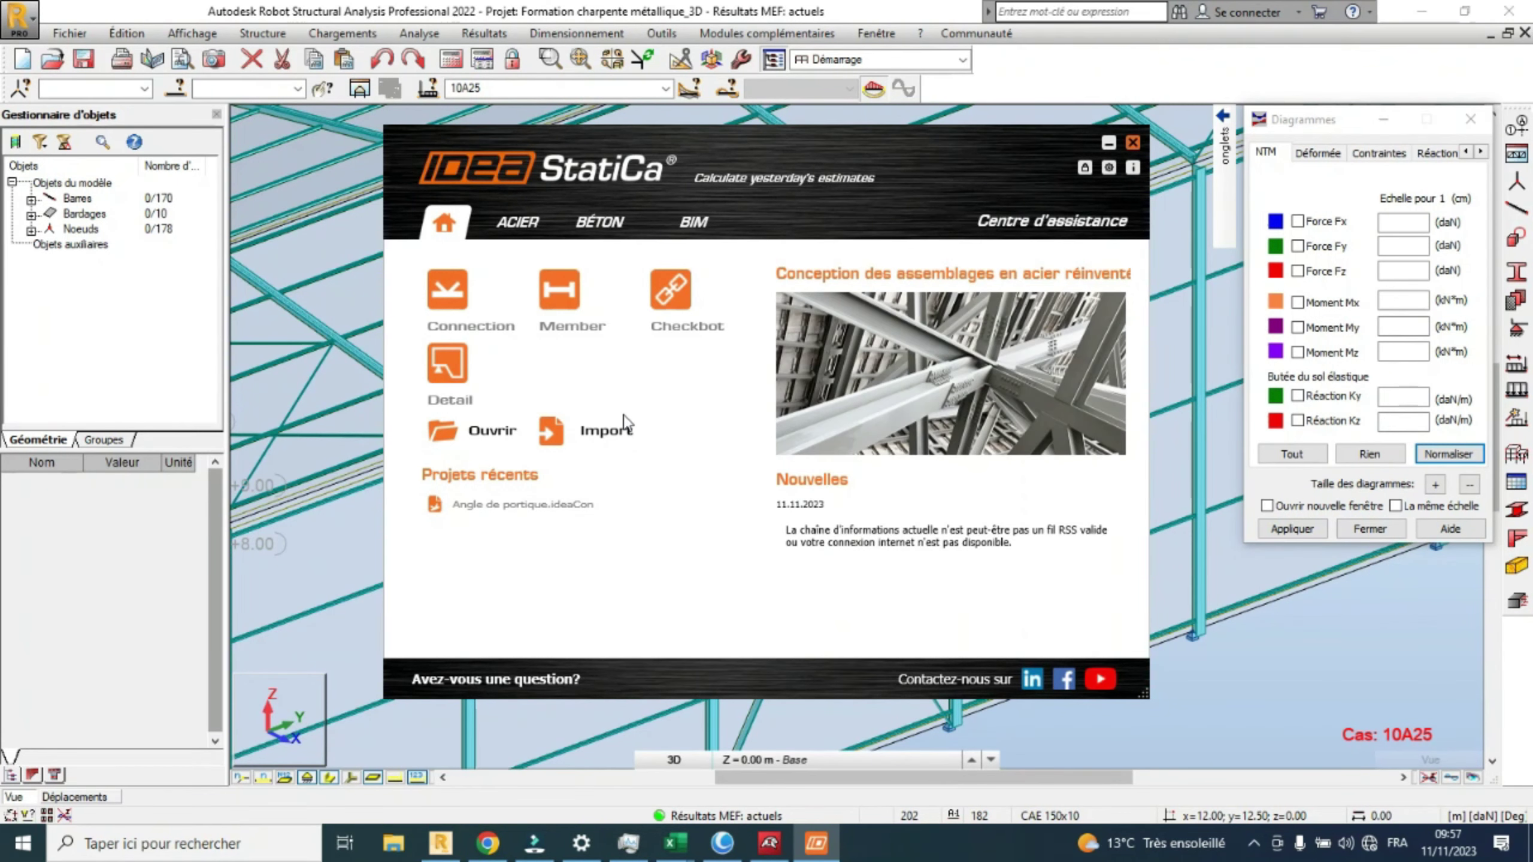
left_click(457, 306)
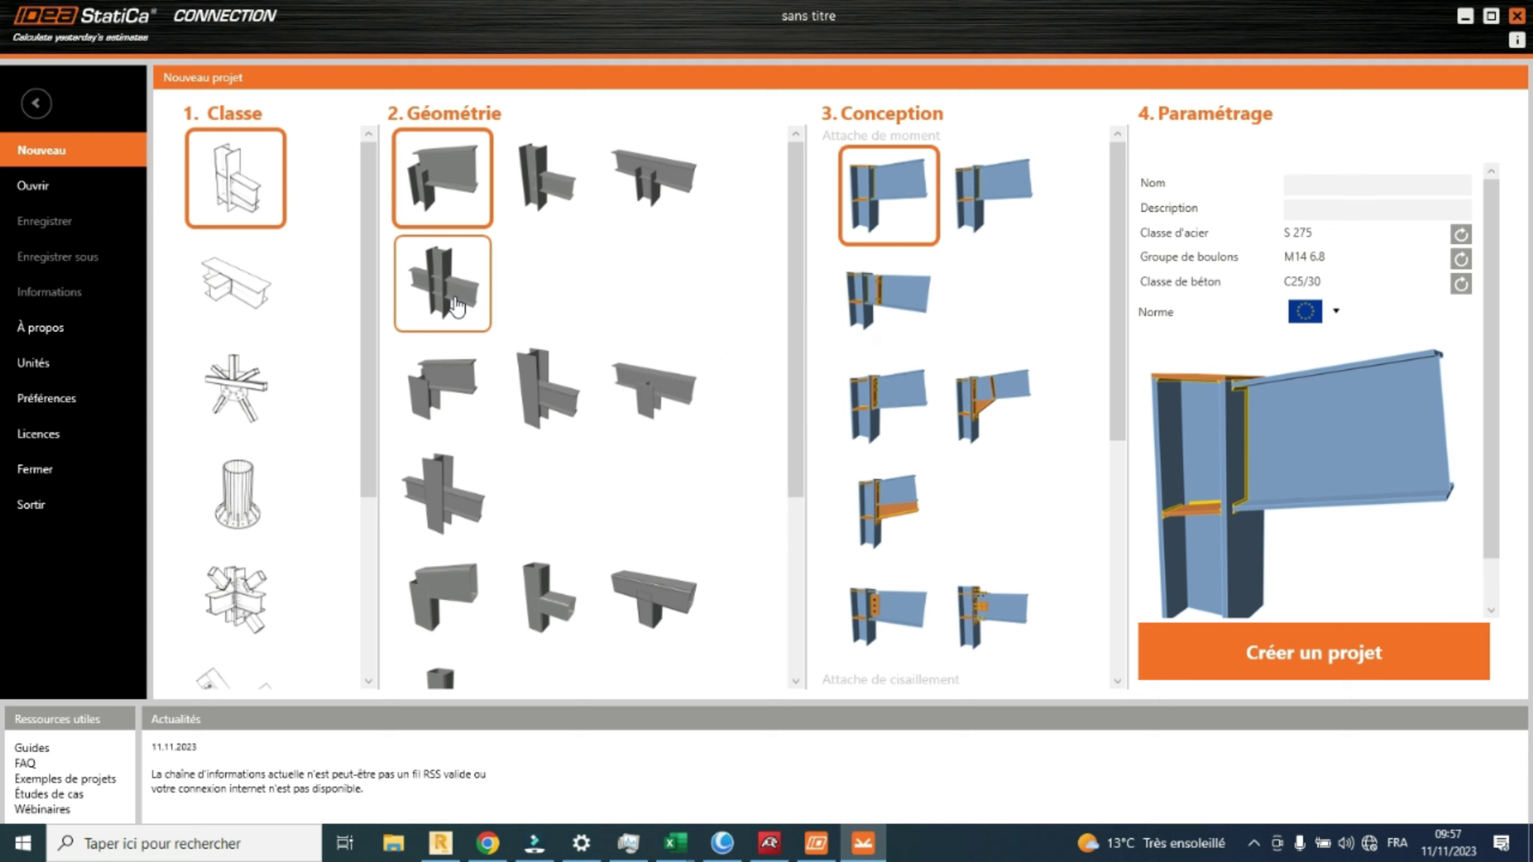
Examine the pages for opening existing projects, program information and unit settings.
left_click(53, 183)
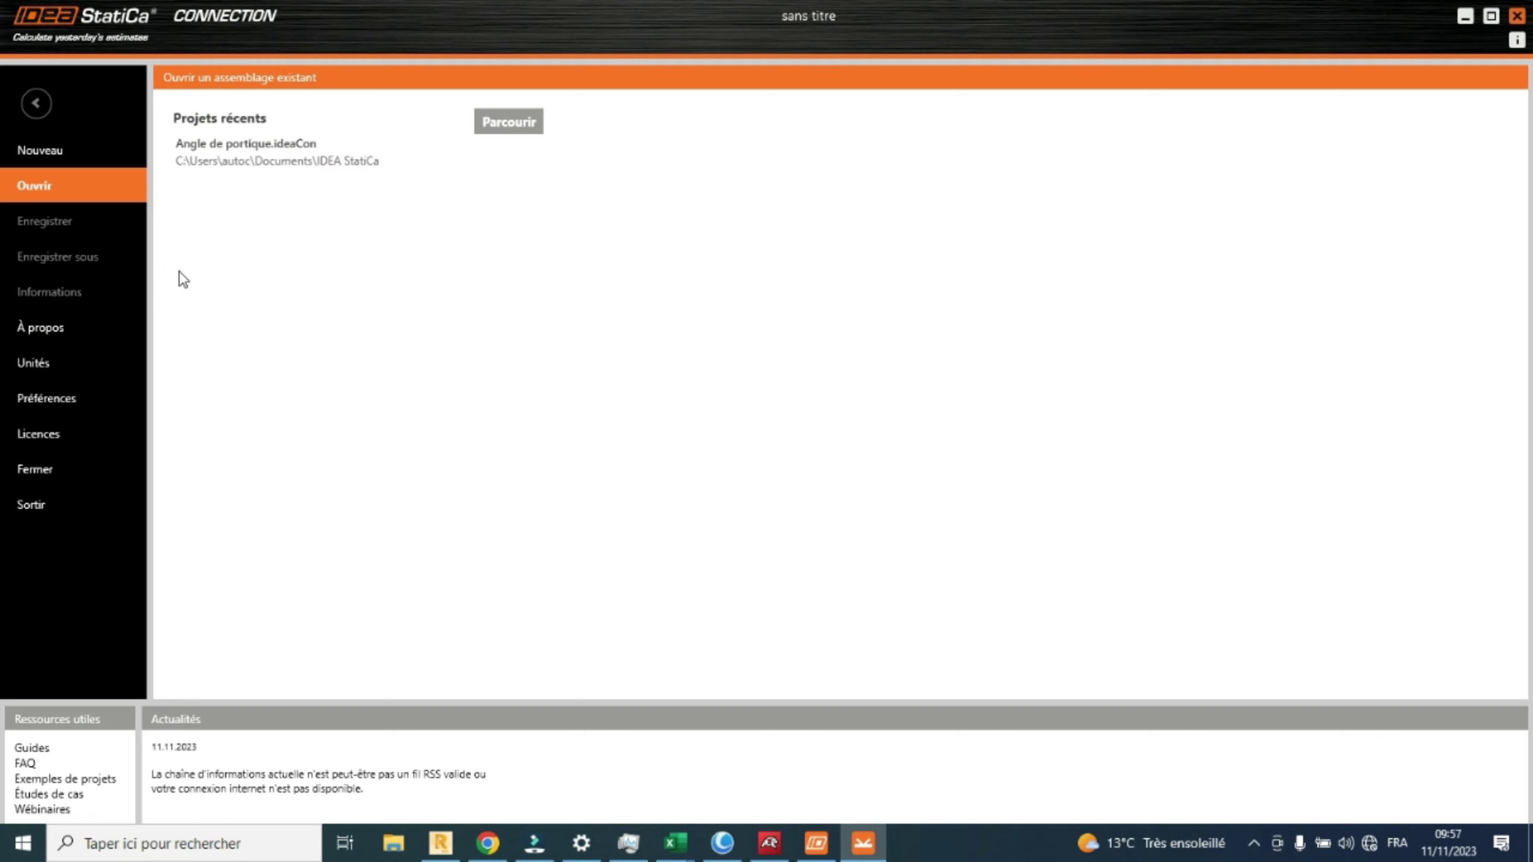
left_click(41, 327)
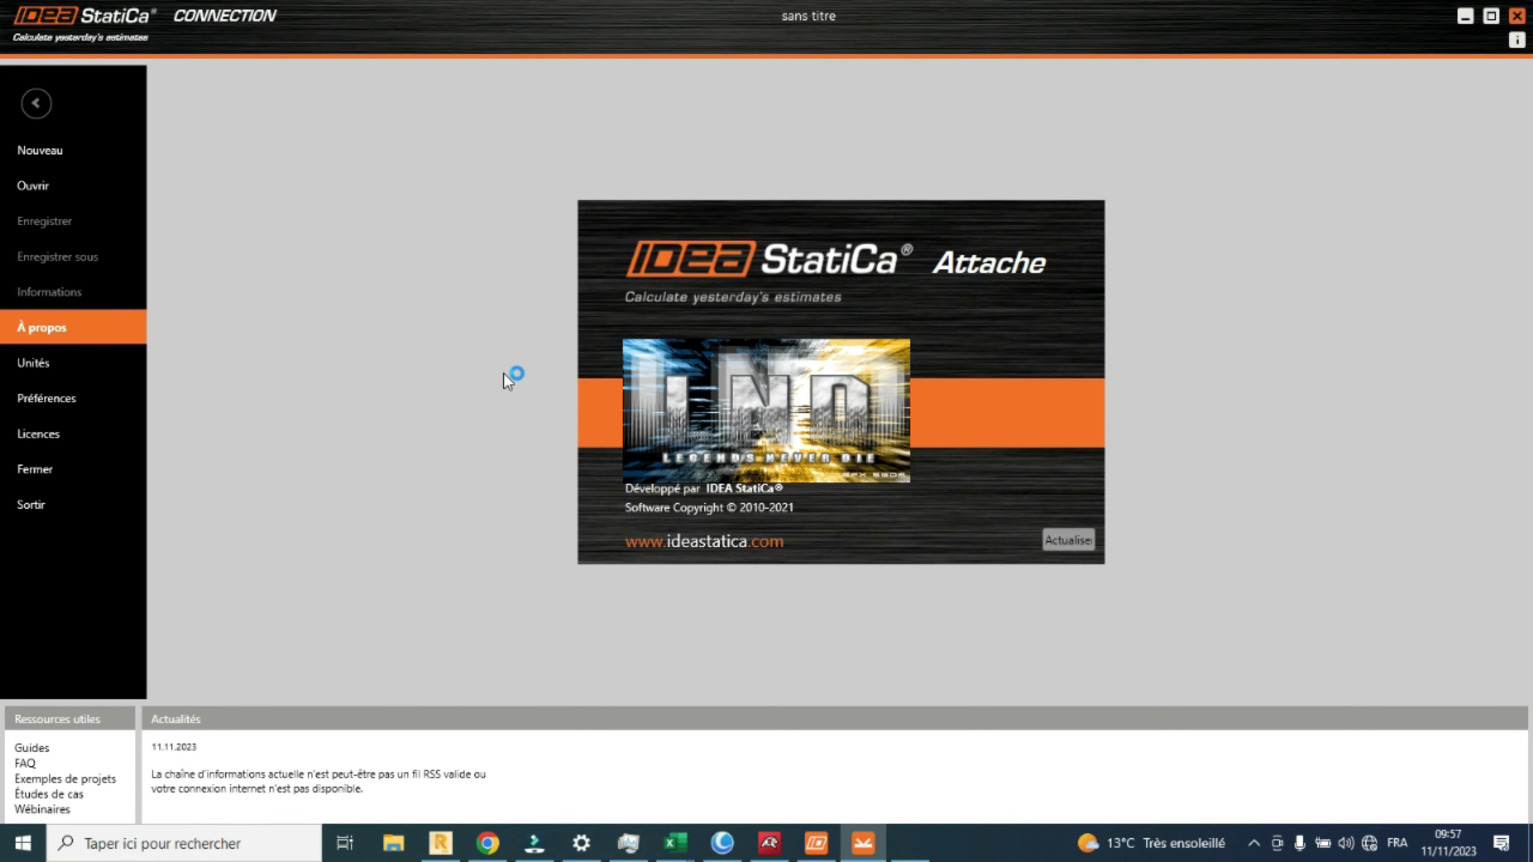
left_click(36, 364)
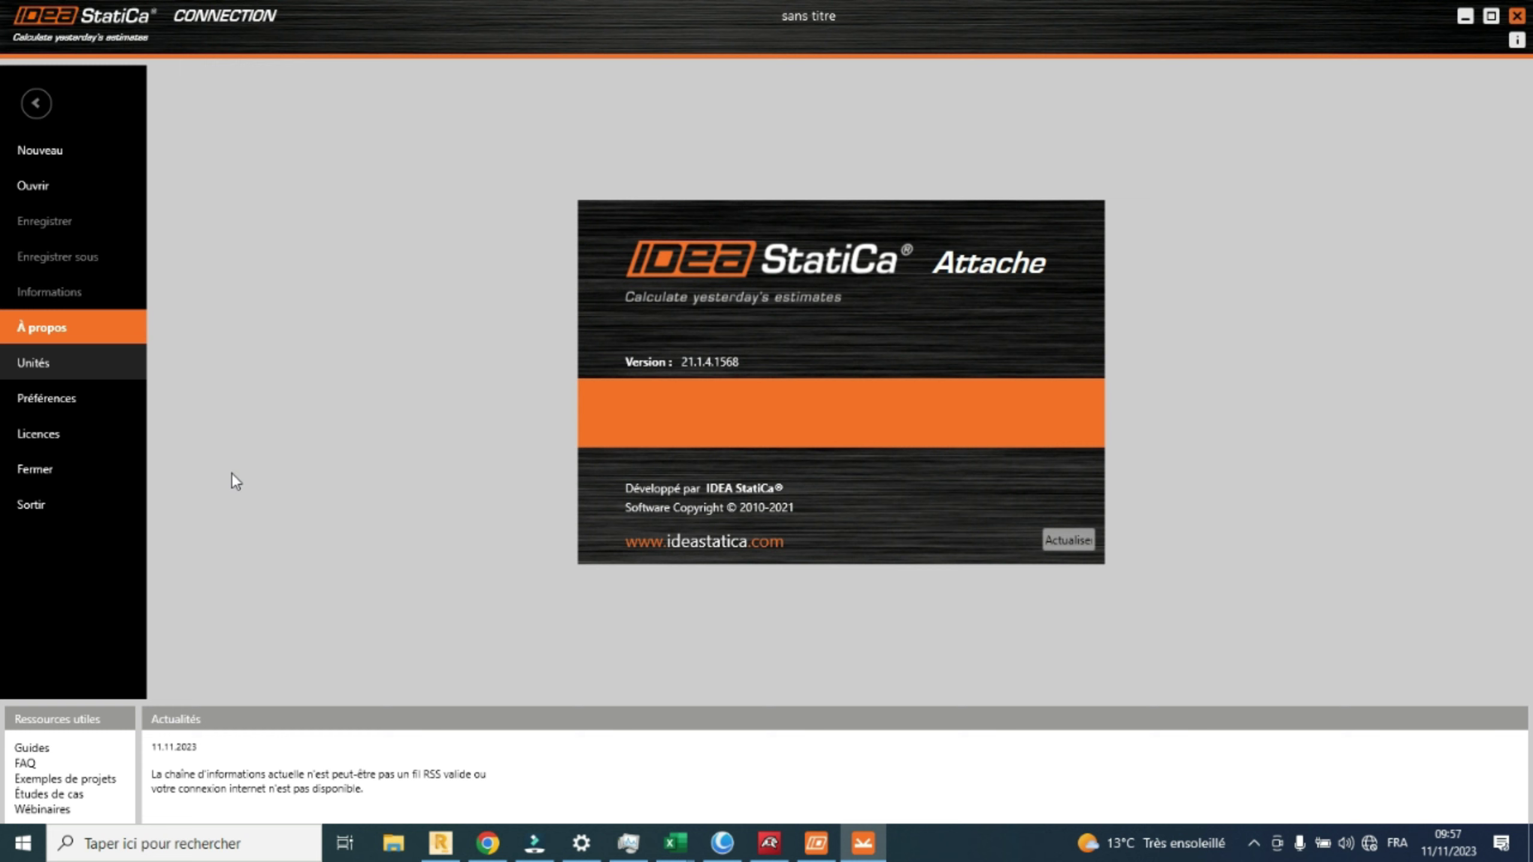
left_click(67, 357)
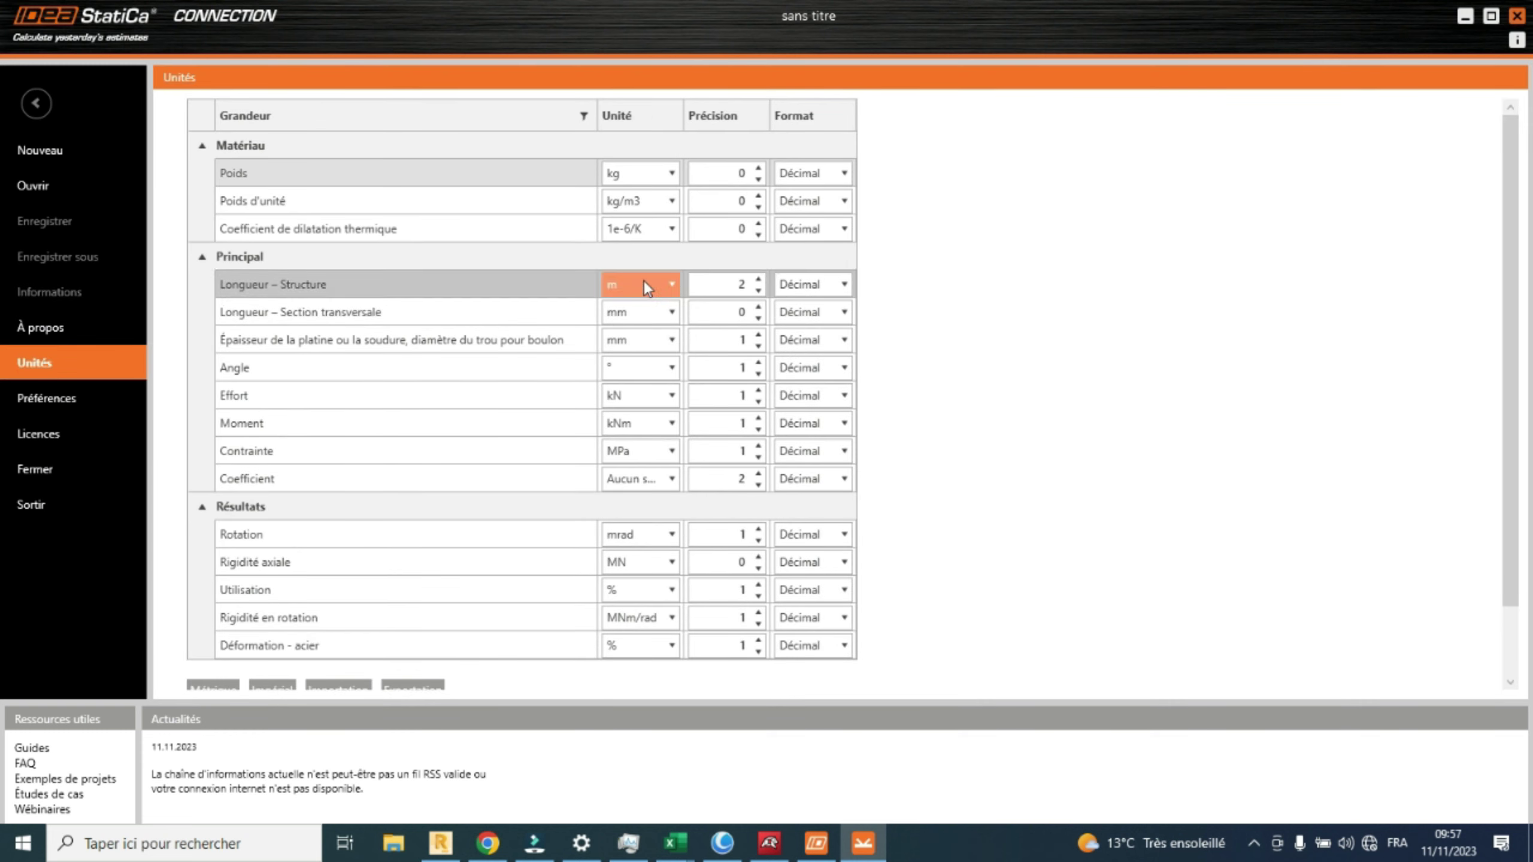
scroll(769, 544, "down", 2)
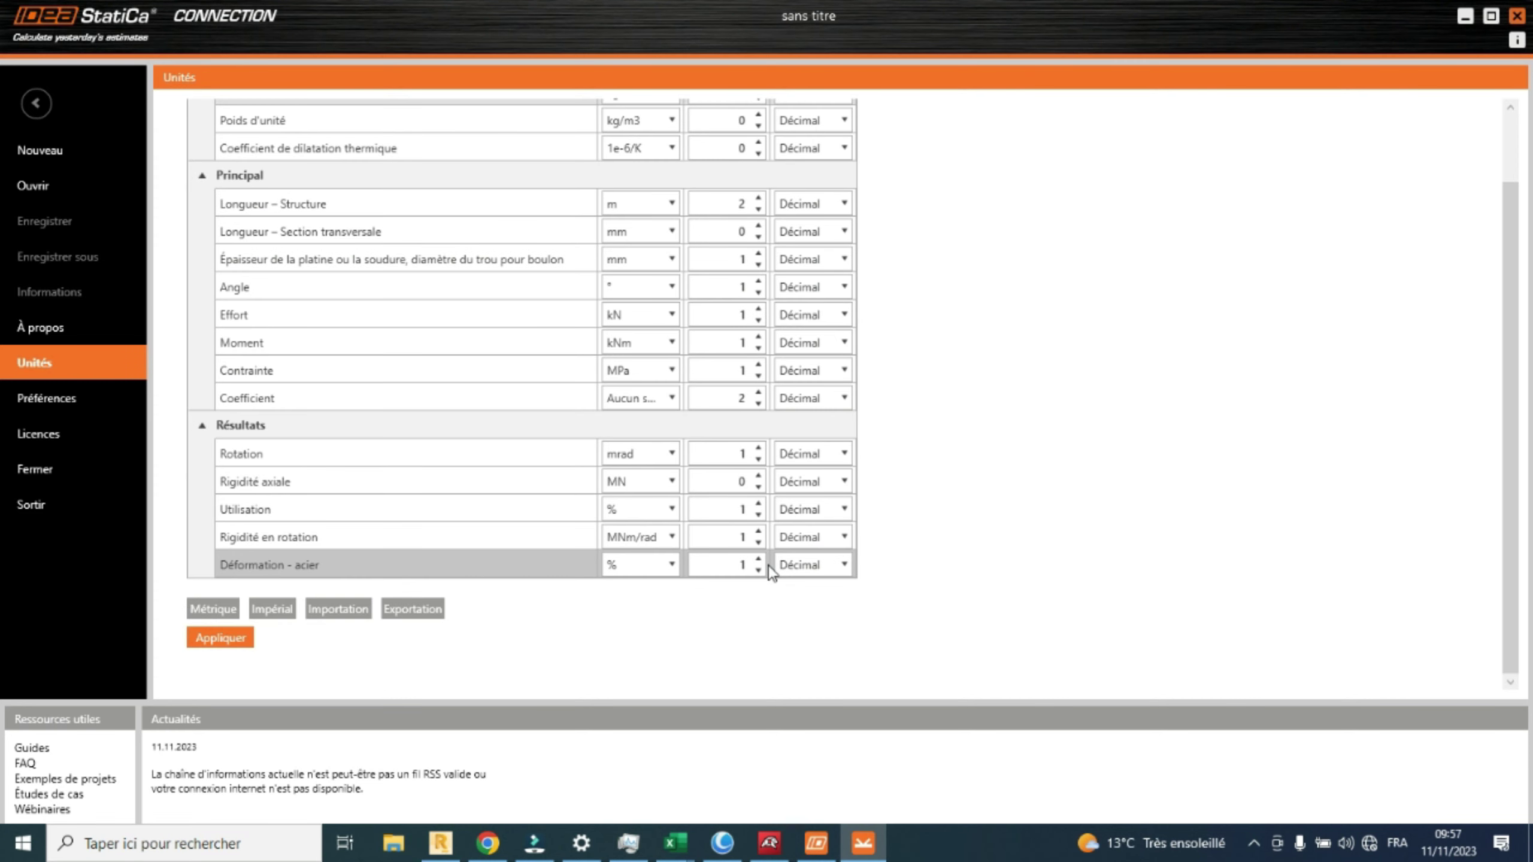
scroll(767, 566, "up", 1)
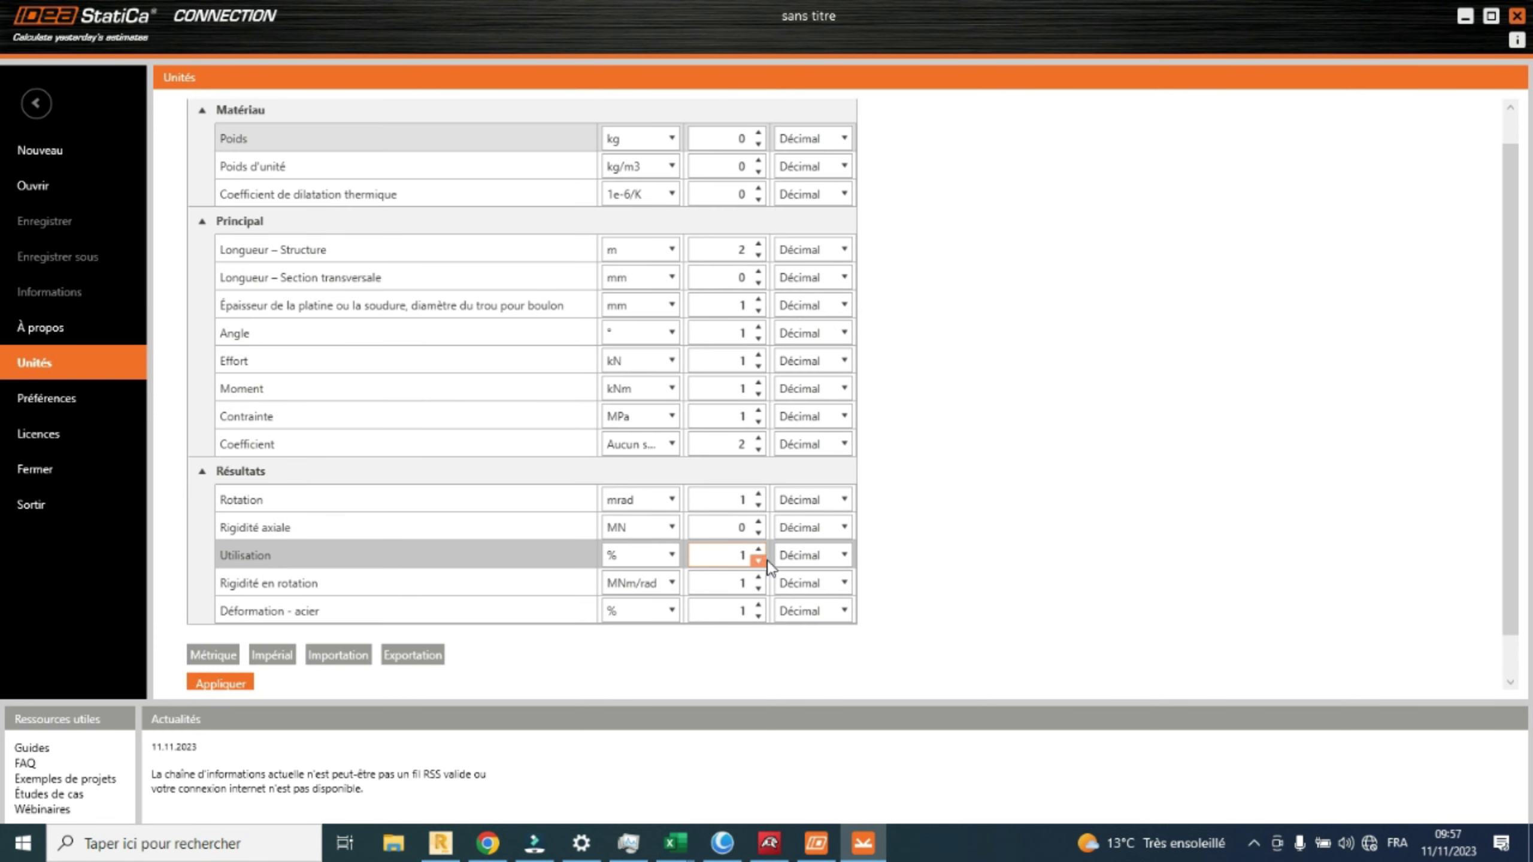
Examine the application preferences, including the available interface languages and the element colours.
left_click(91, 389)
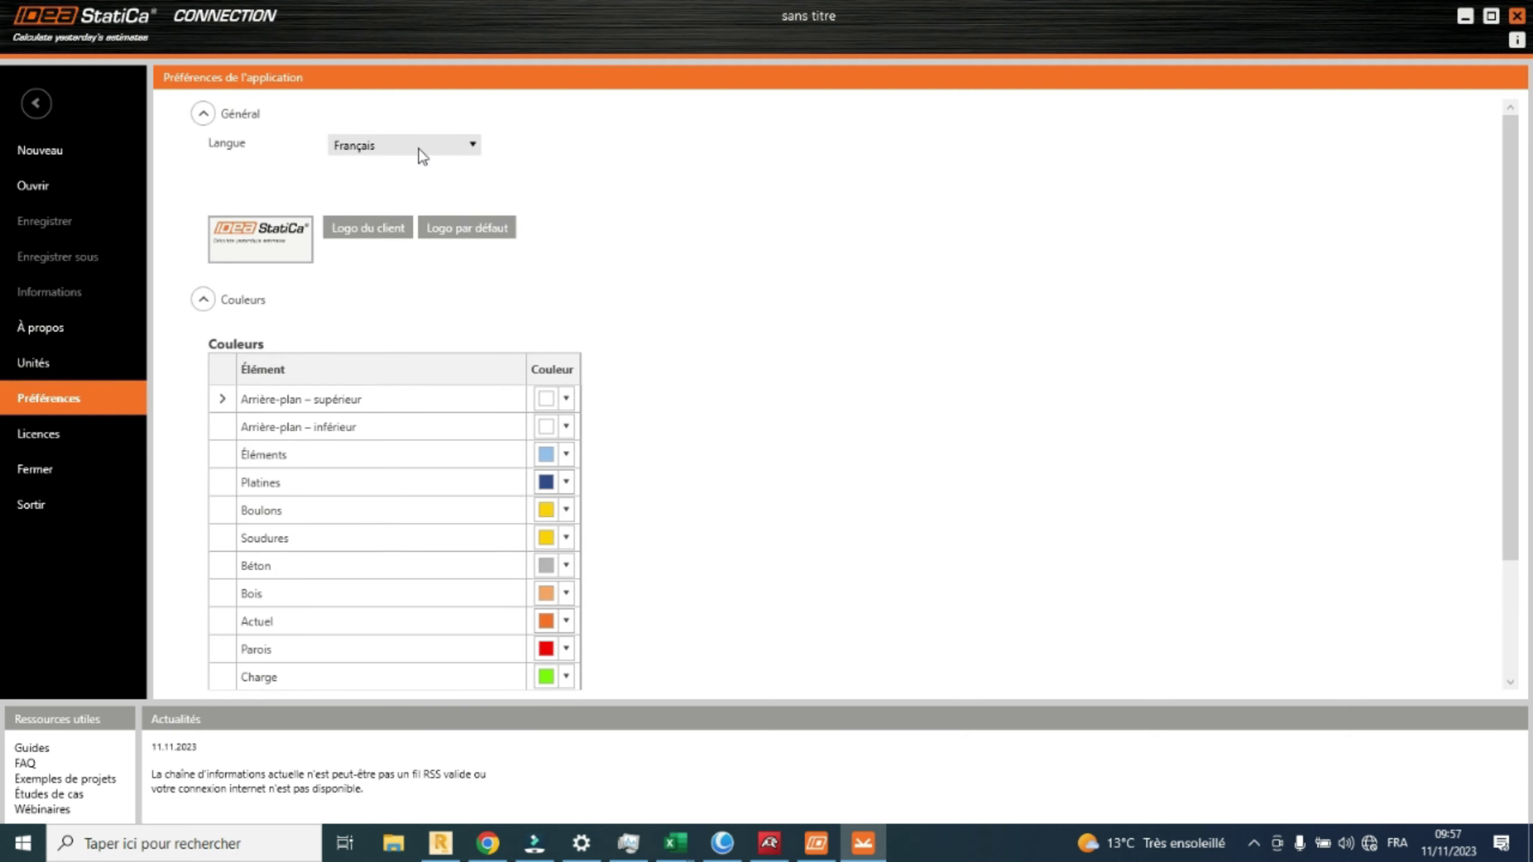
left_click(447, 145)
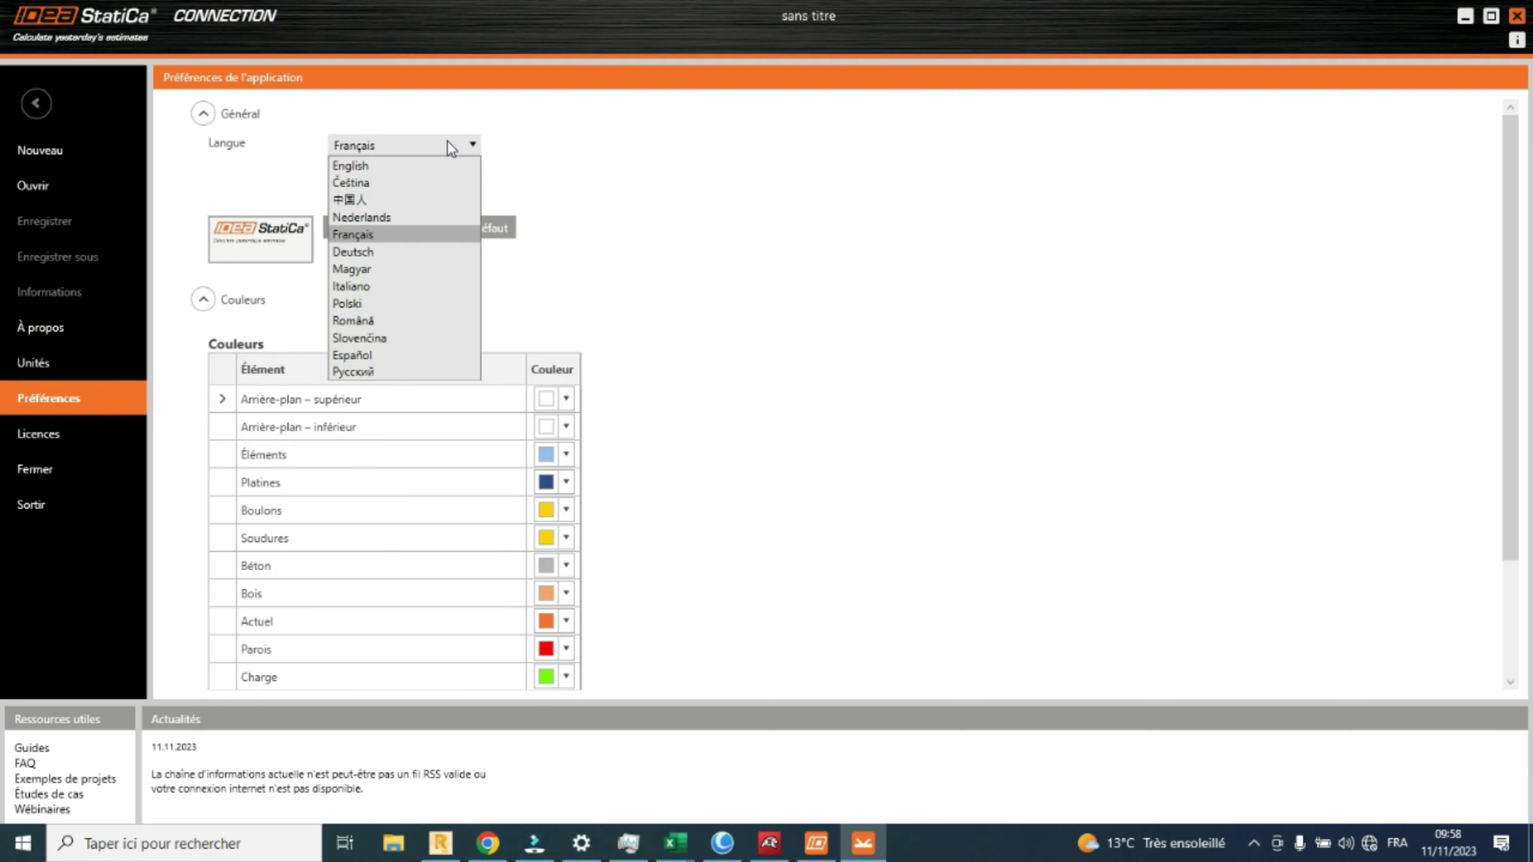
left_click(617, 189)
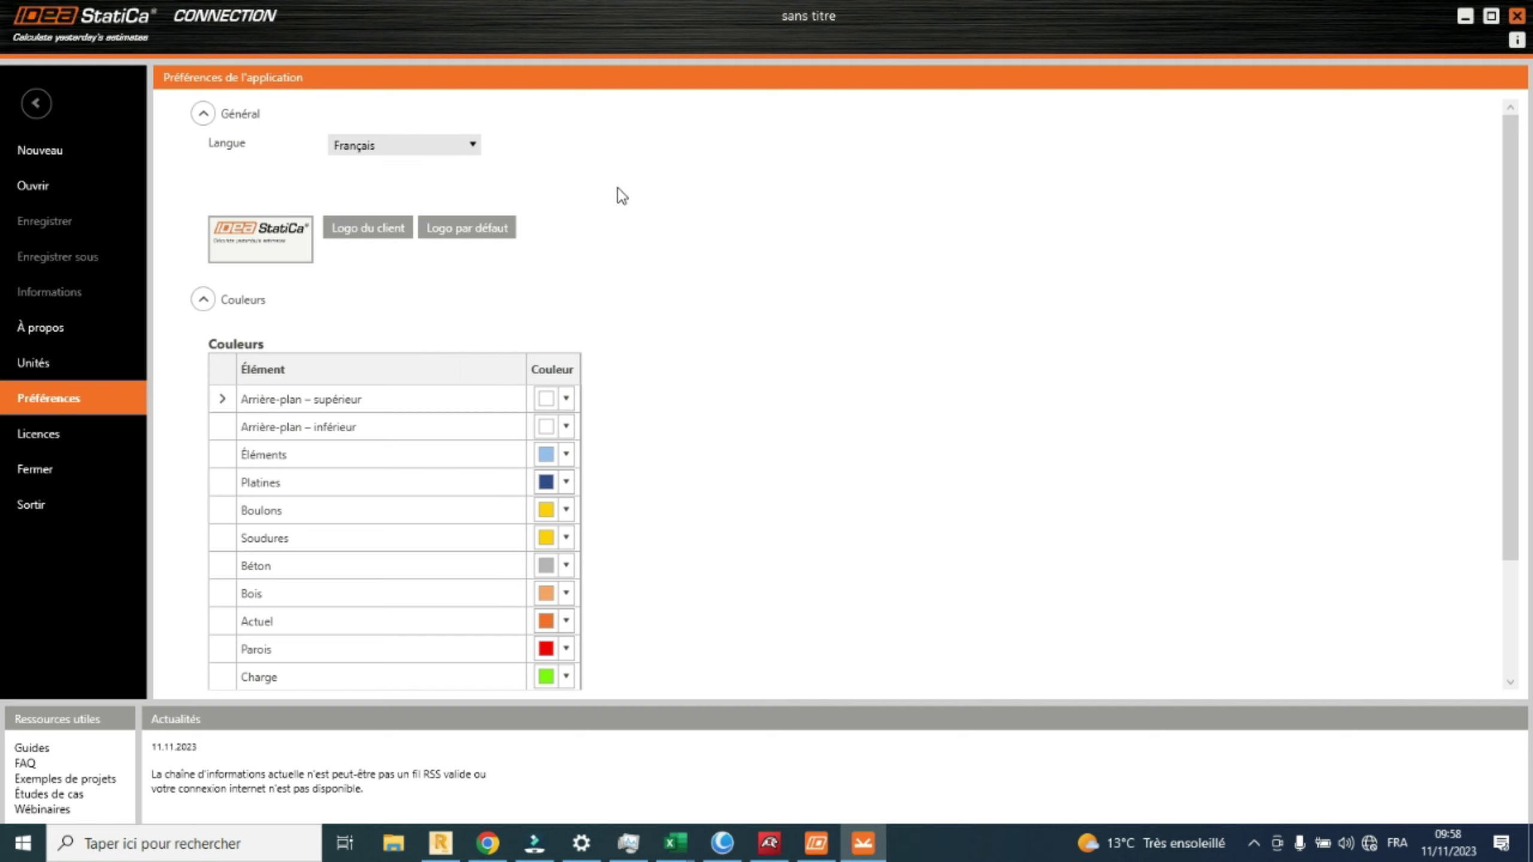
scroll(376, 504, "down", 3)
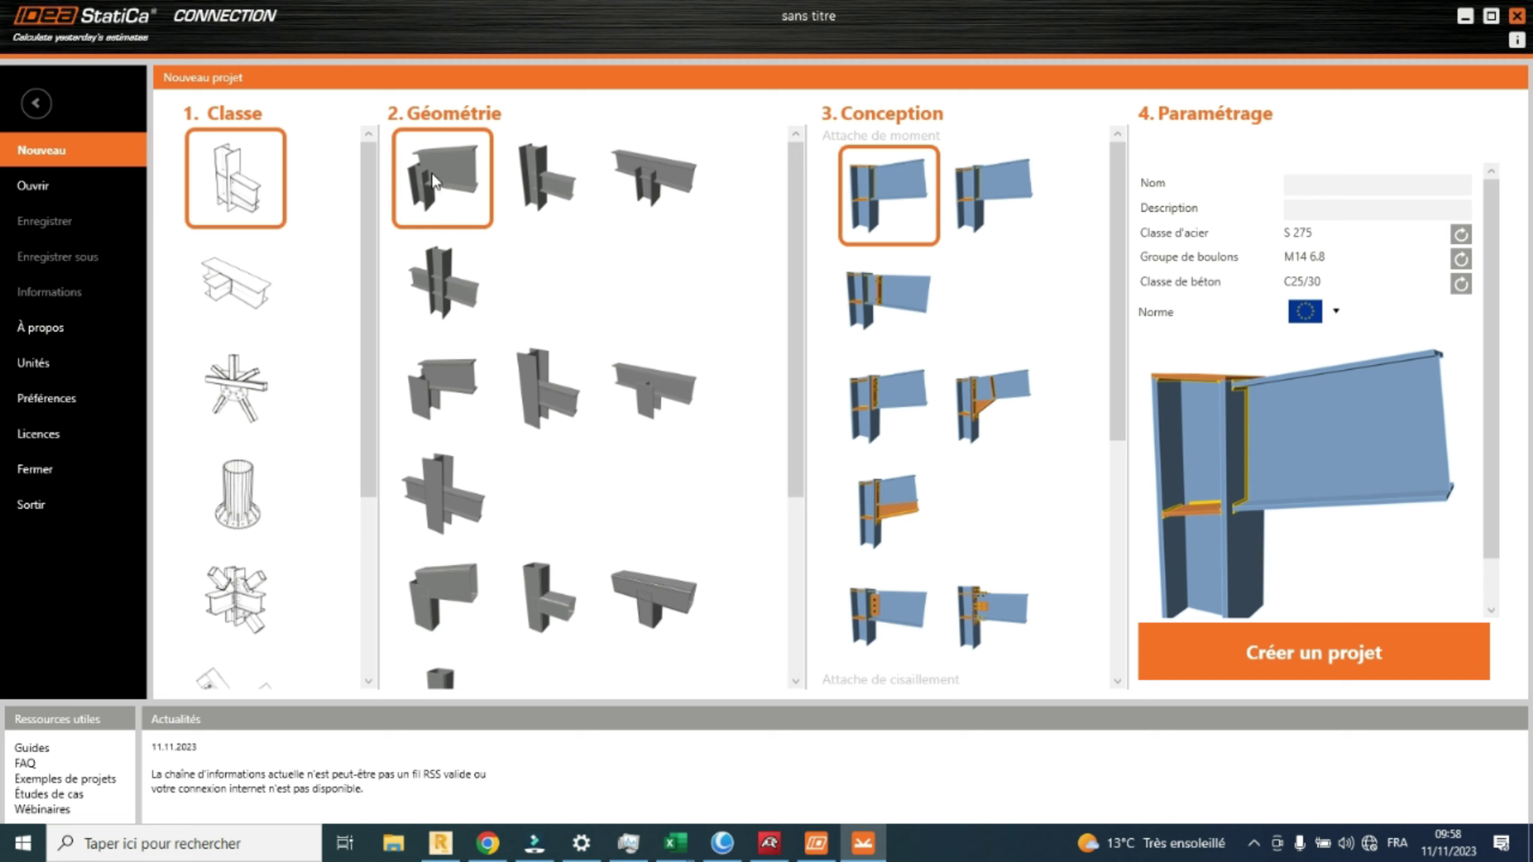
Examine the new-project geometry templates of the beam-to-column class, from I-sections to rectangular and circular hollow sections.
left_click(546, 178)
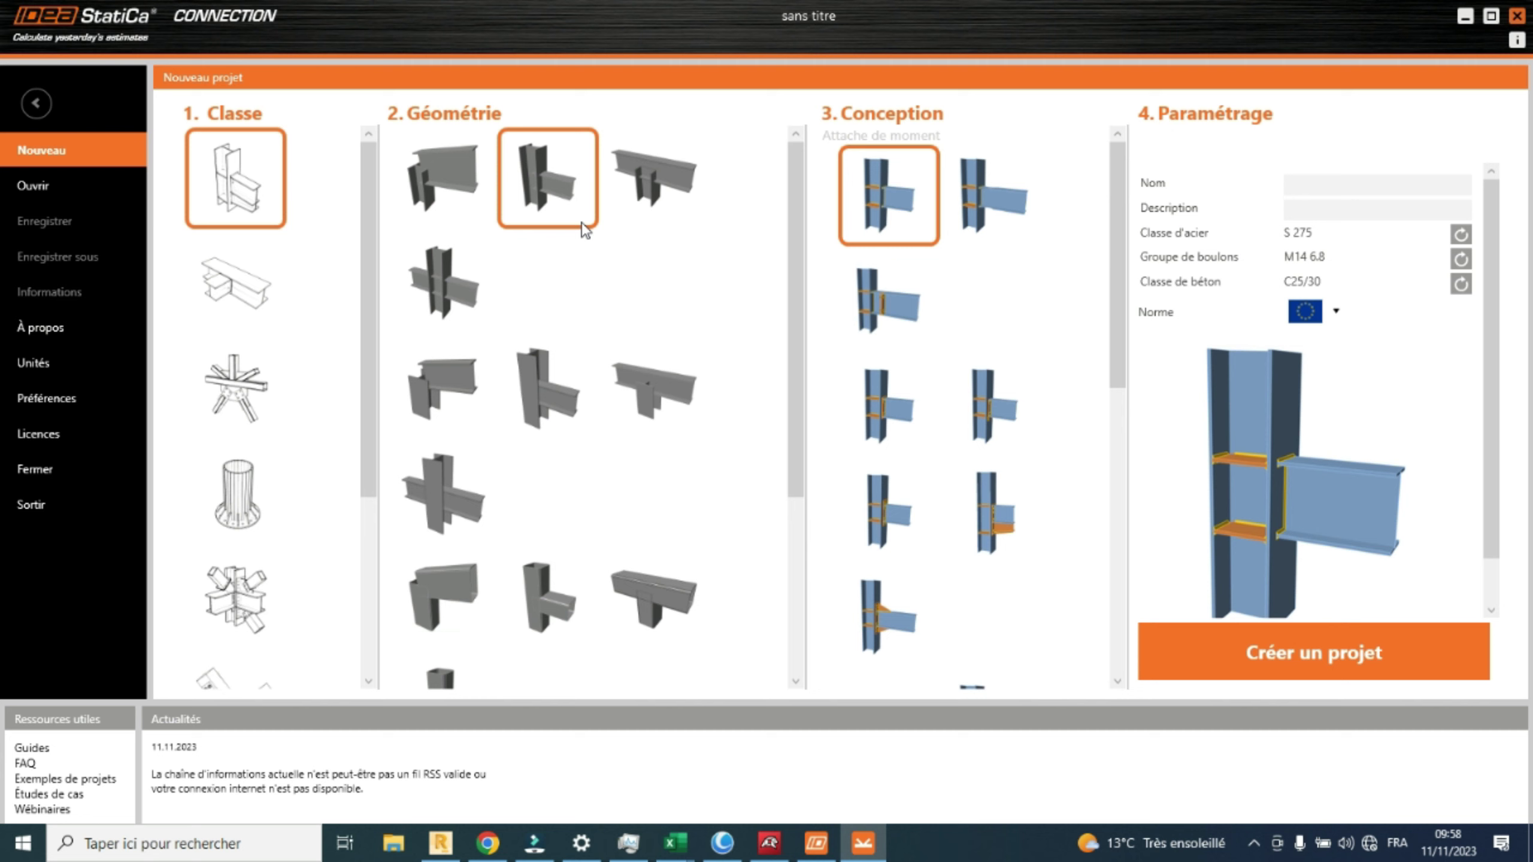
left_click(640, 188)
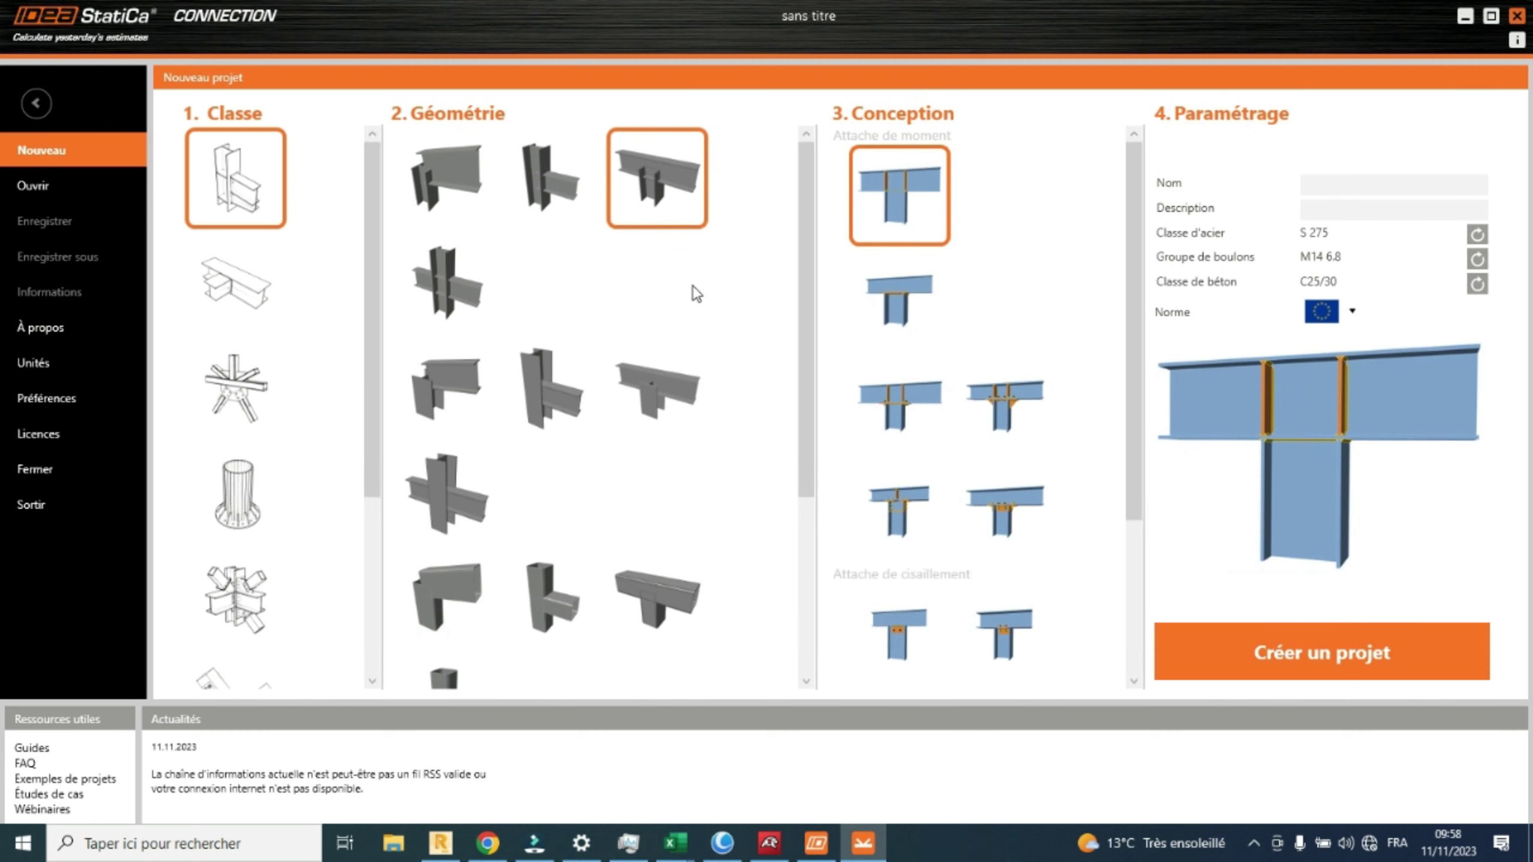
left_click(459, 287)
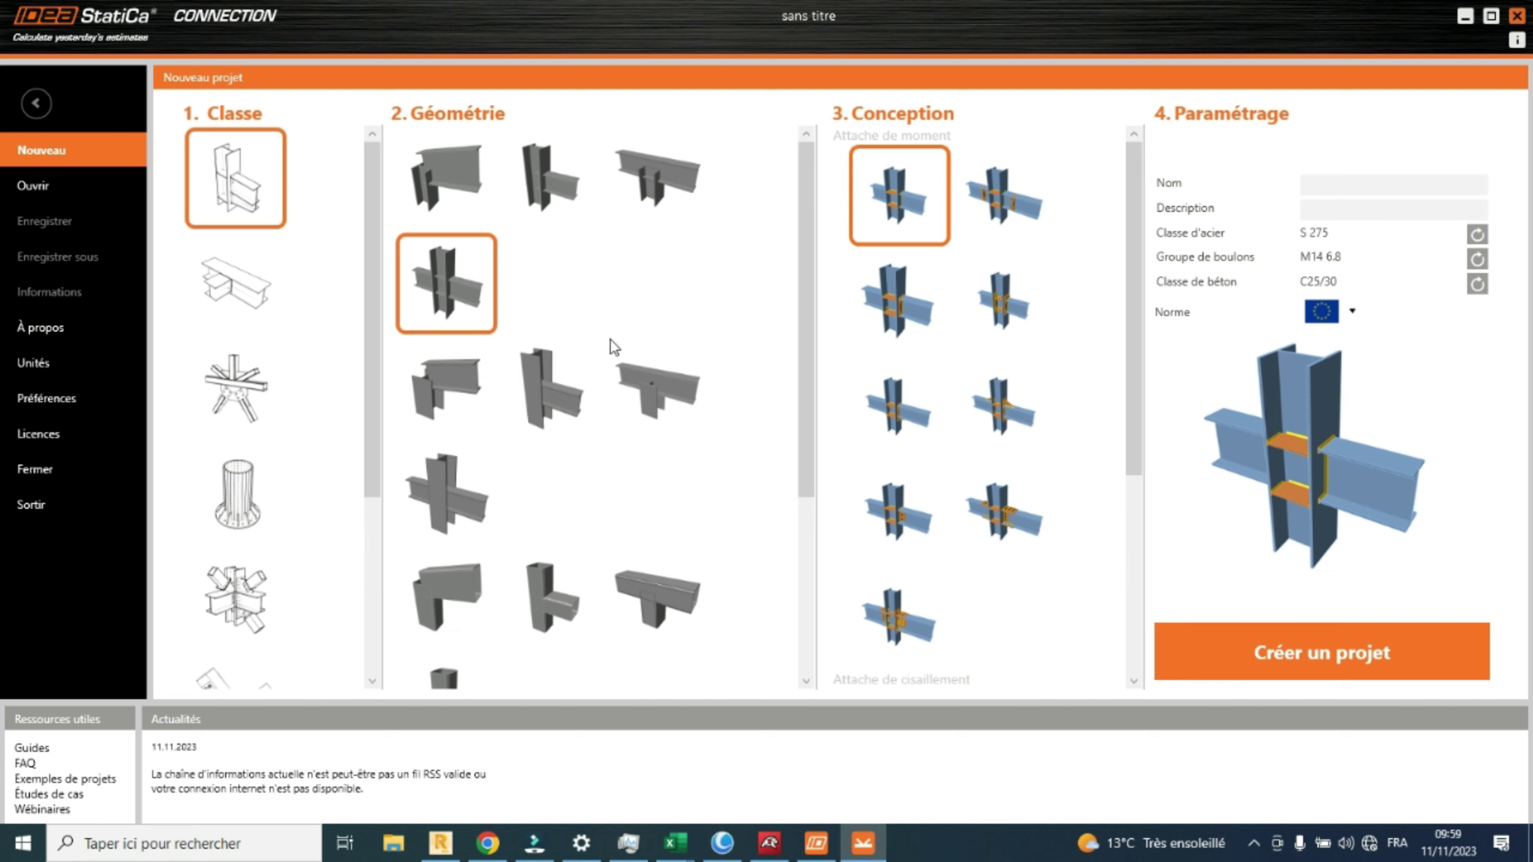
left_click(471, 385)
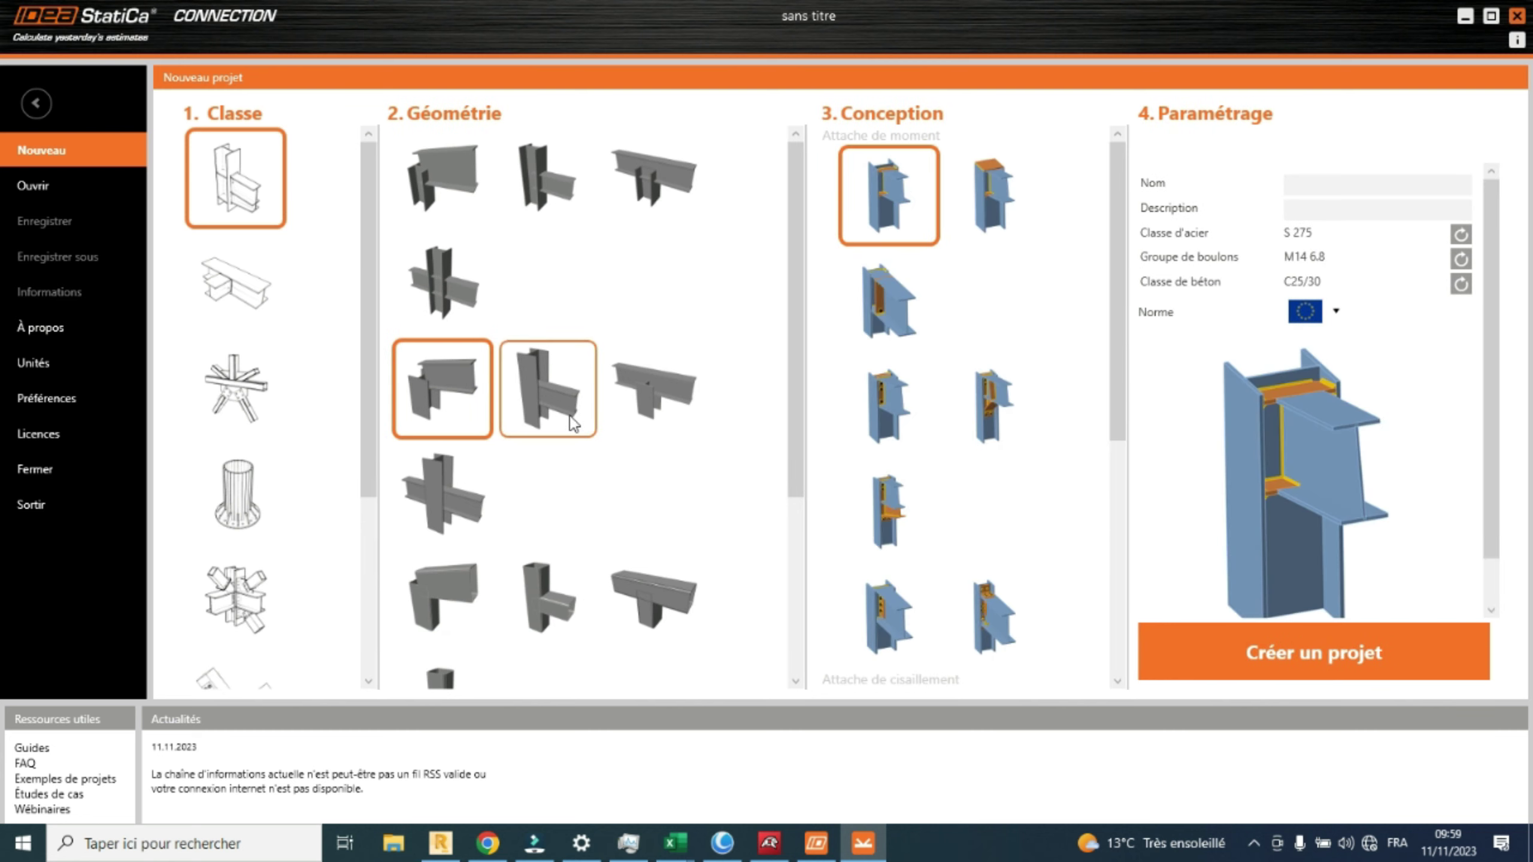
scroll(570, 418, "down", 3)
left_click(486, 458)
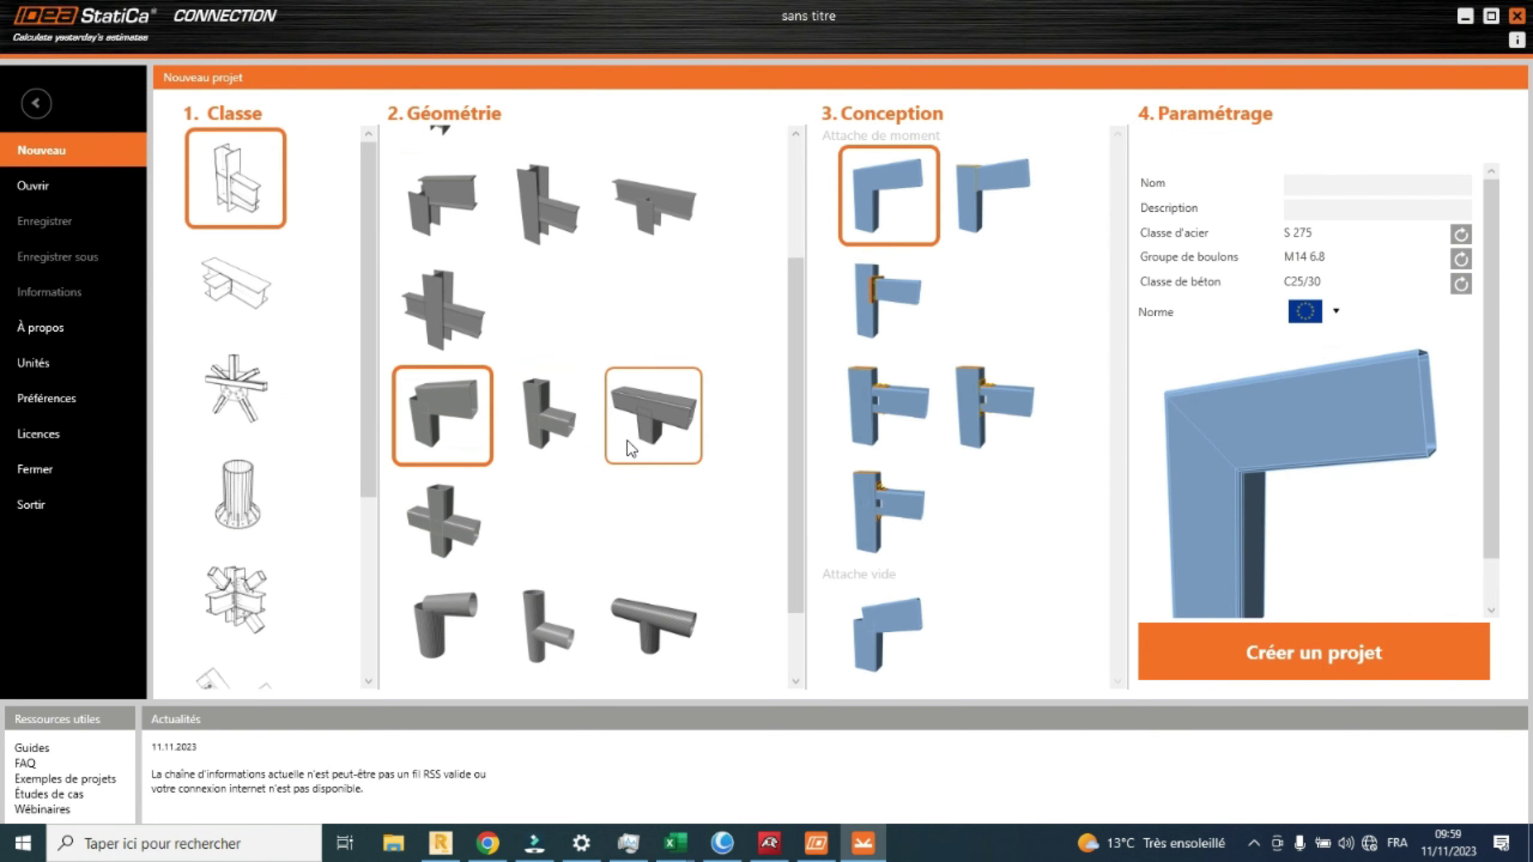
scroll(627, 441, "down", 2)
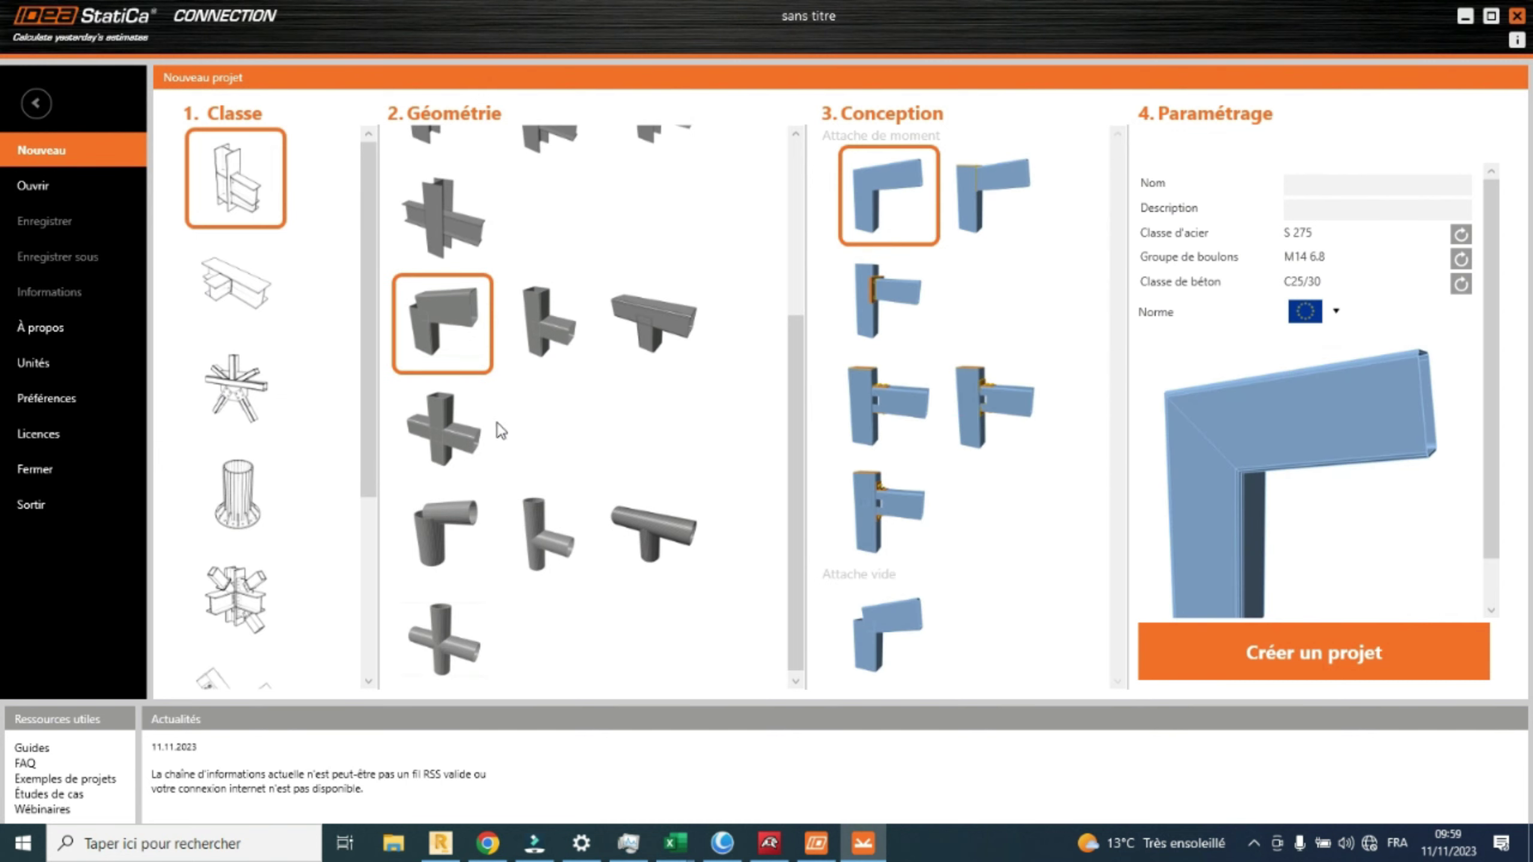
left_click(458, 422)
left_click(549, 516)
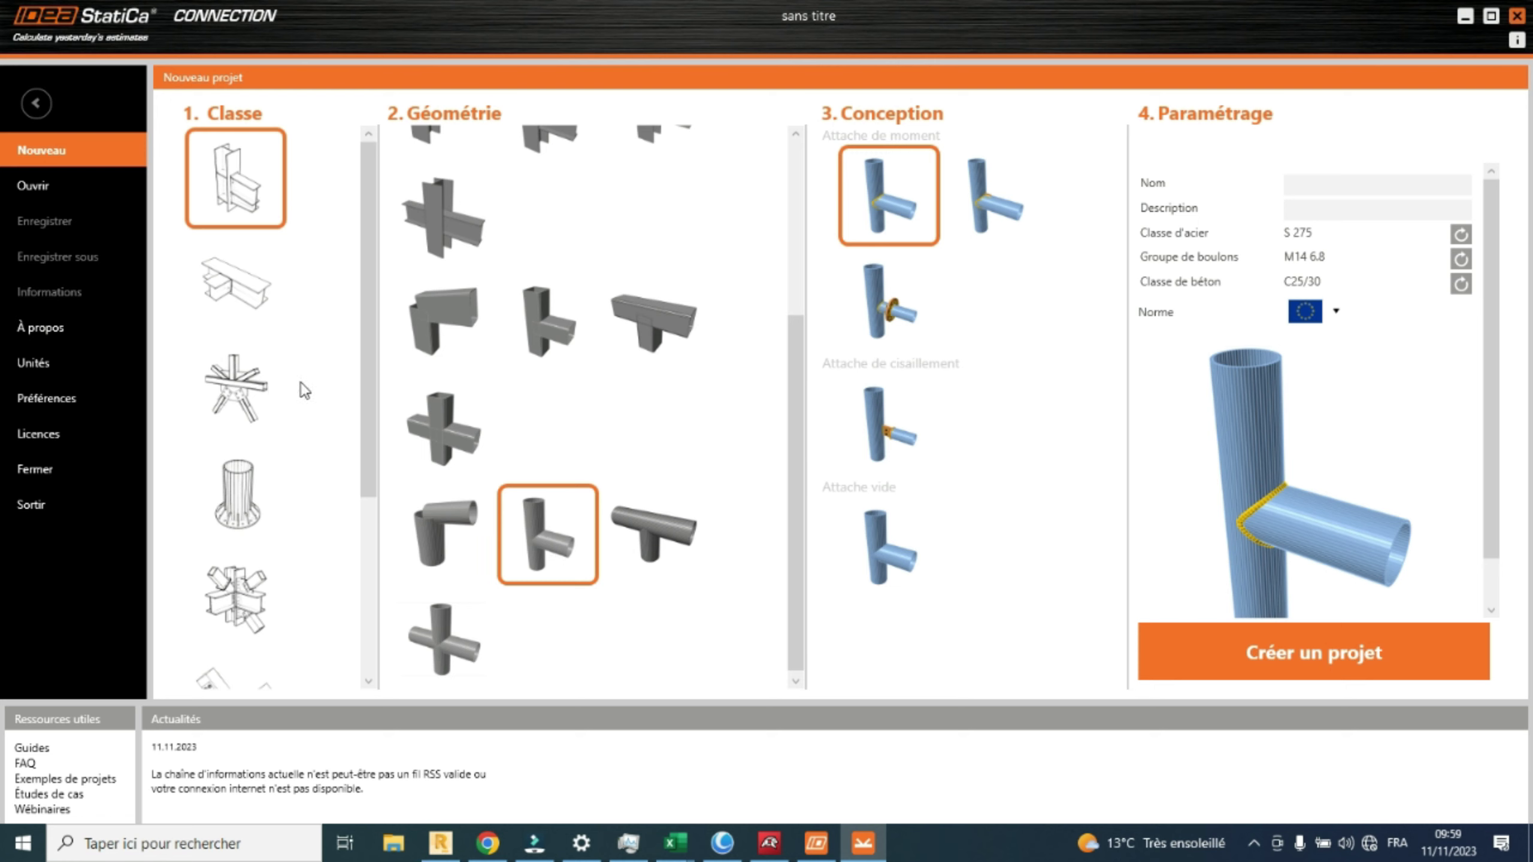
Examine the templates of the other connection classes: beam-to-beam, truss, column base, 3D frame with bracing, timber and seismic.
left_click(240, 277)
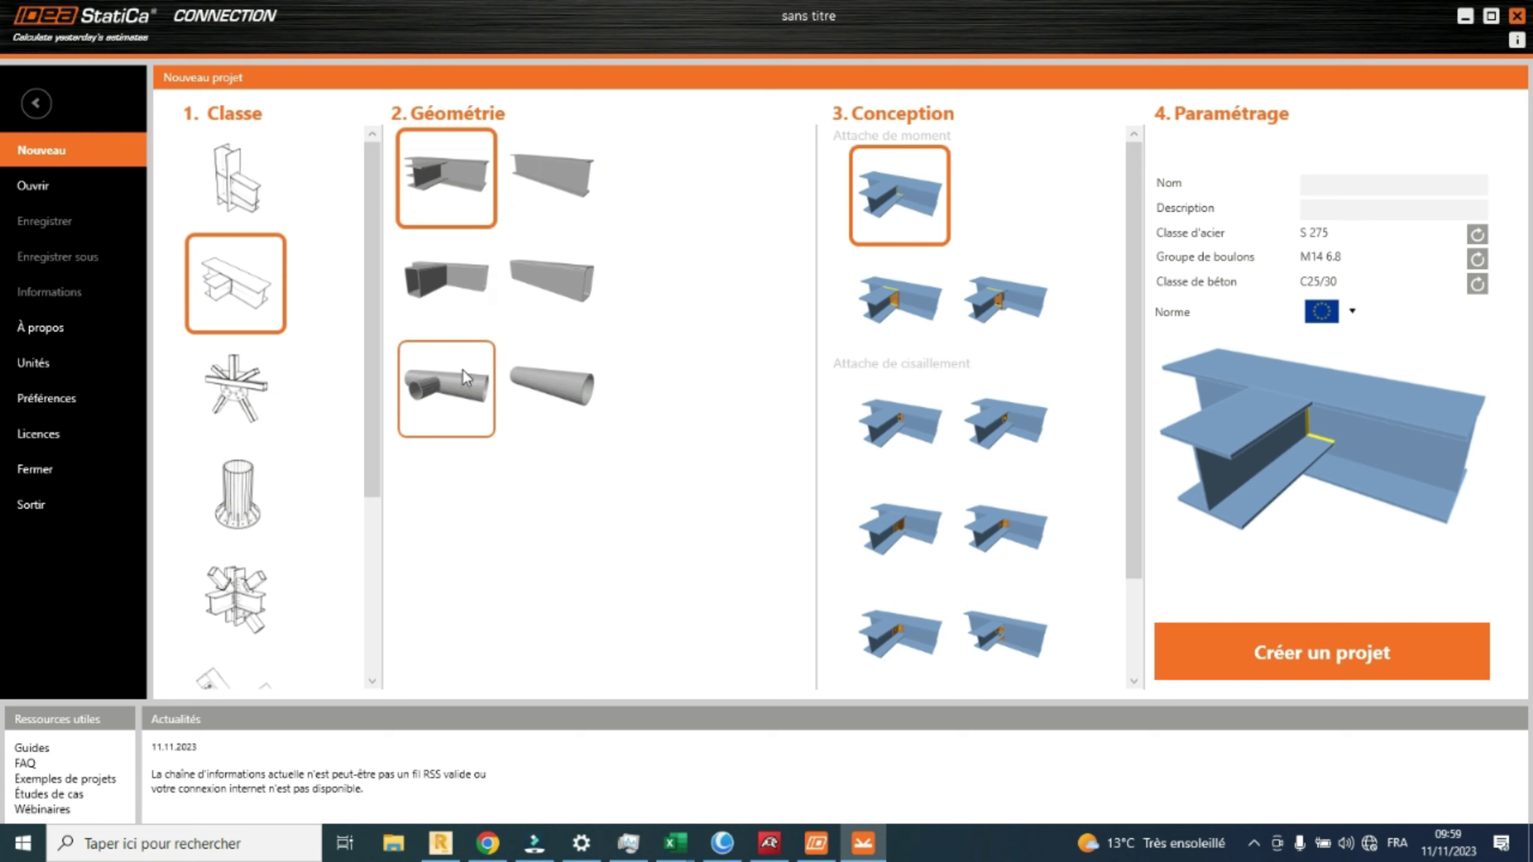
left_click(248, 390)
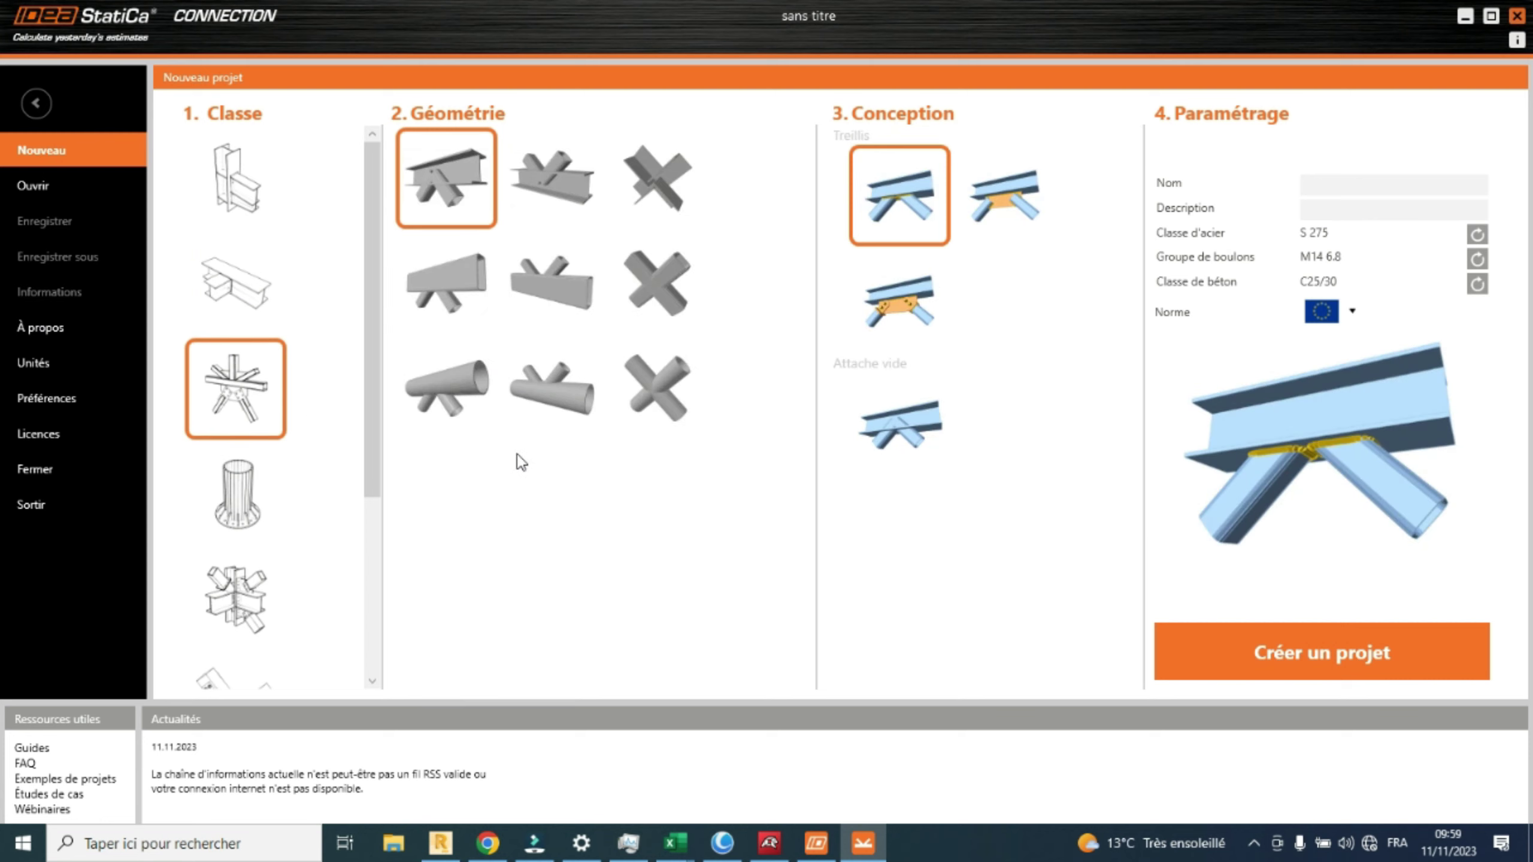
left_click(275, 520)
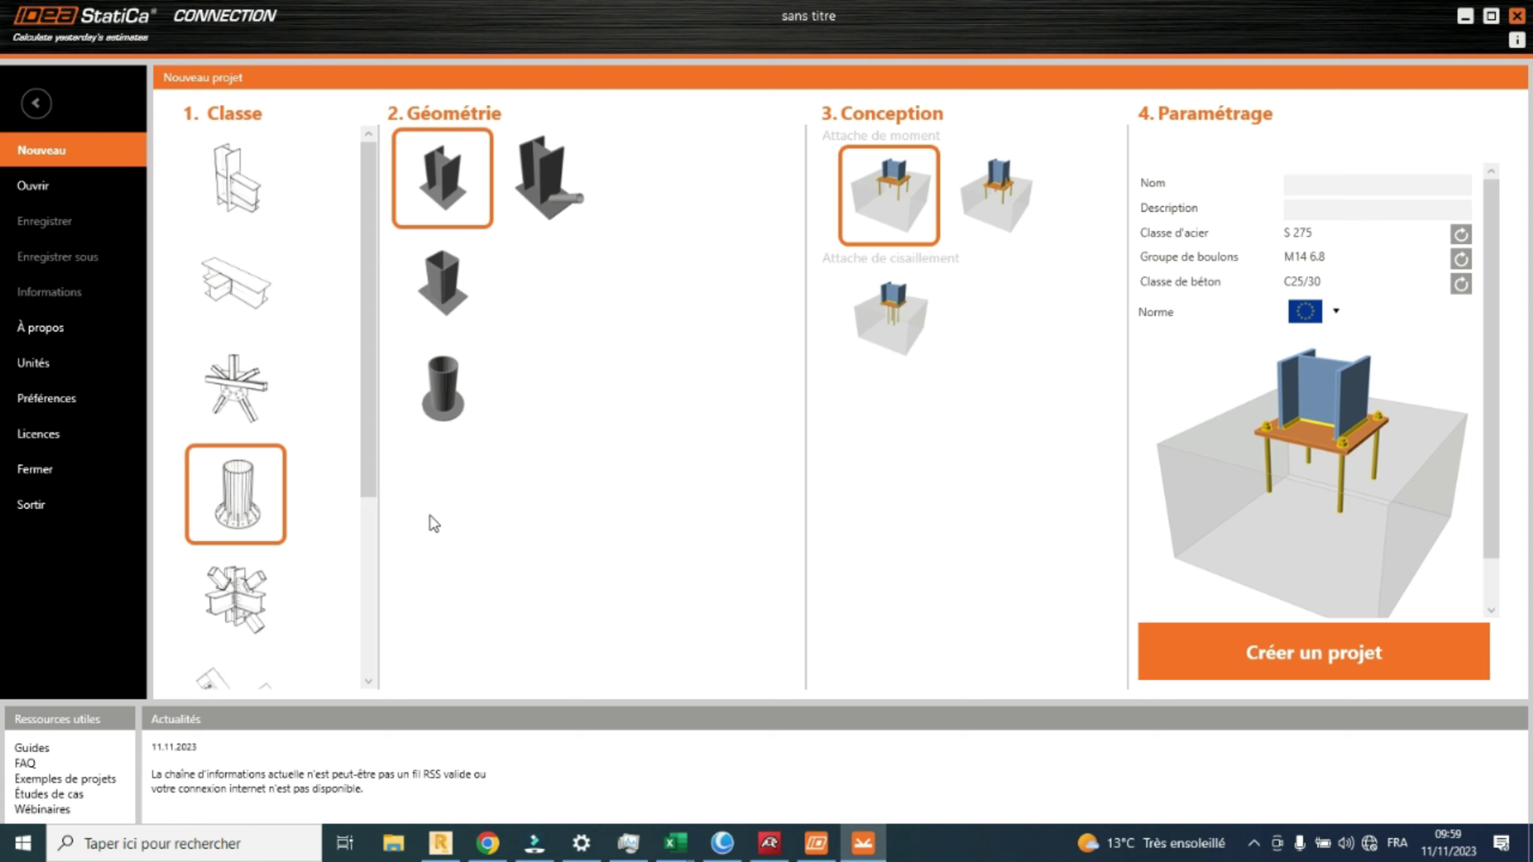
left_click(208, 609)
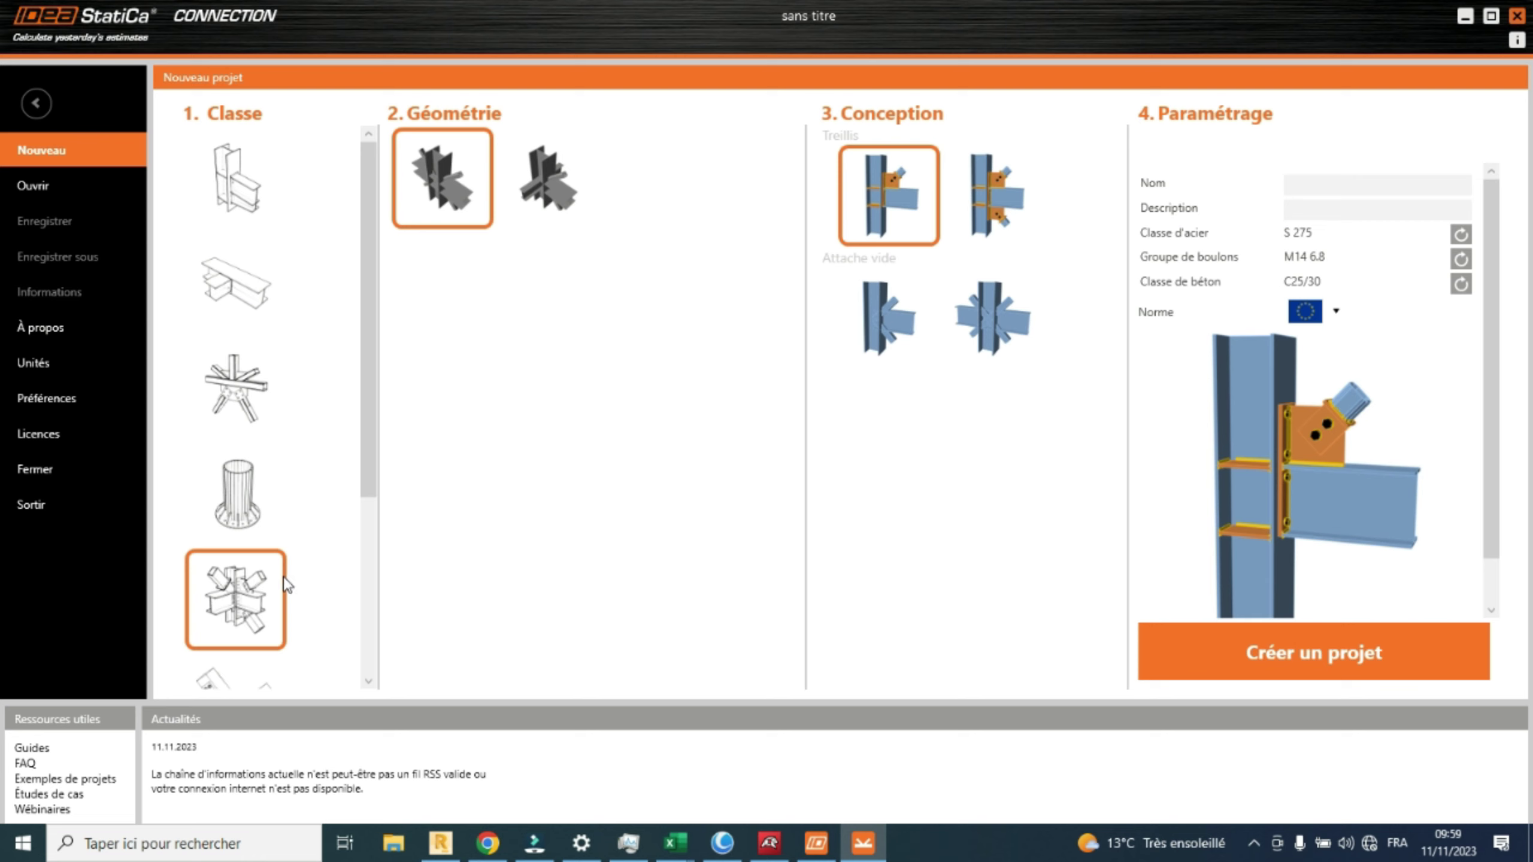
scroll(288, 585, "down", 3)
left_click(276, 544)
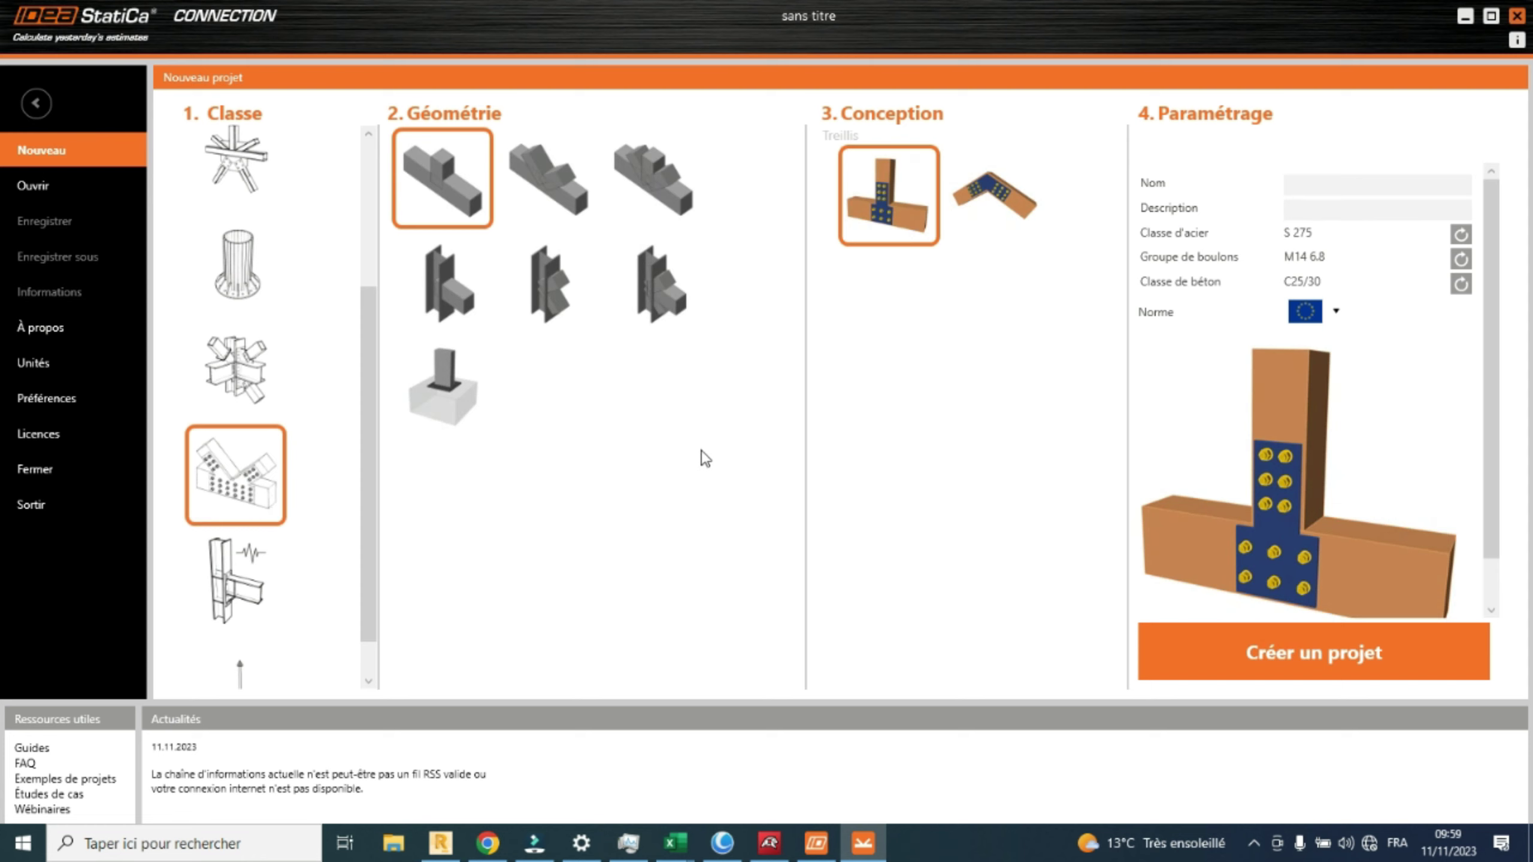
left_click(252, 591)
scroll(256, 559, "down", 1)
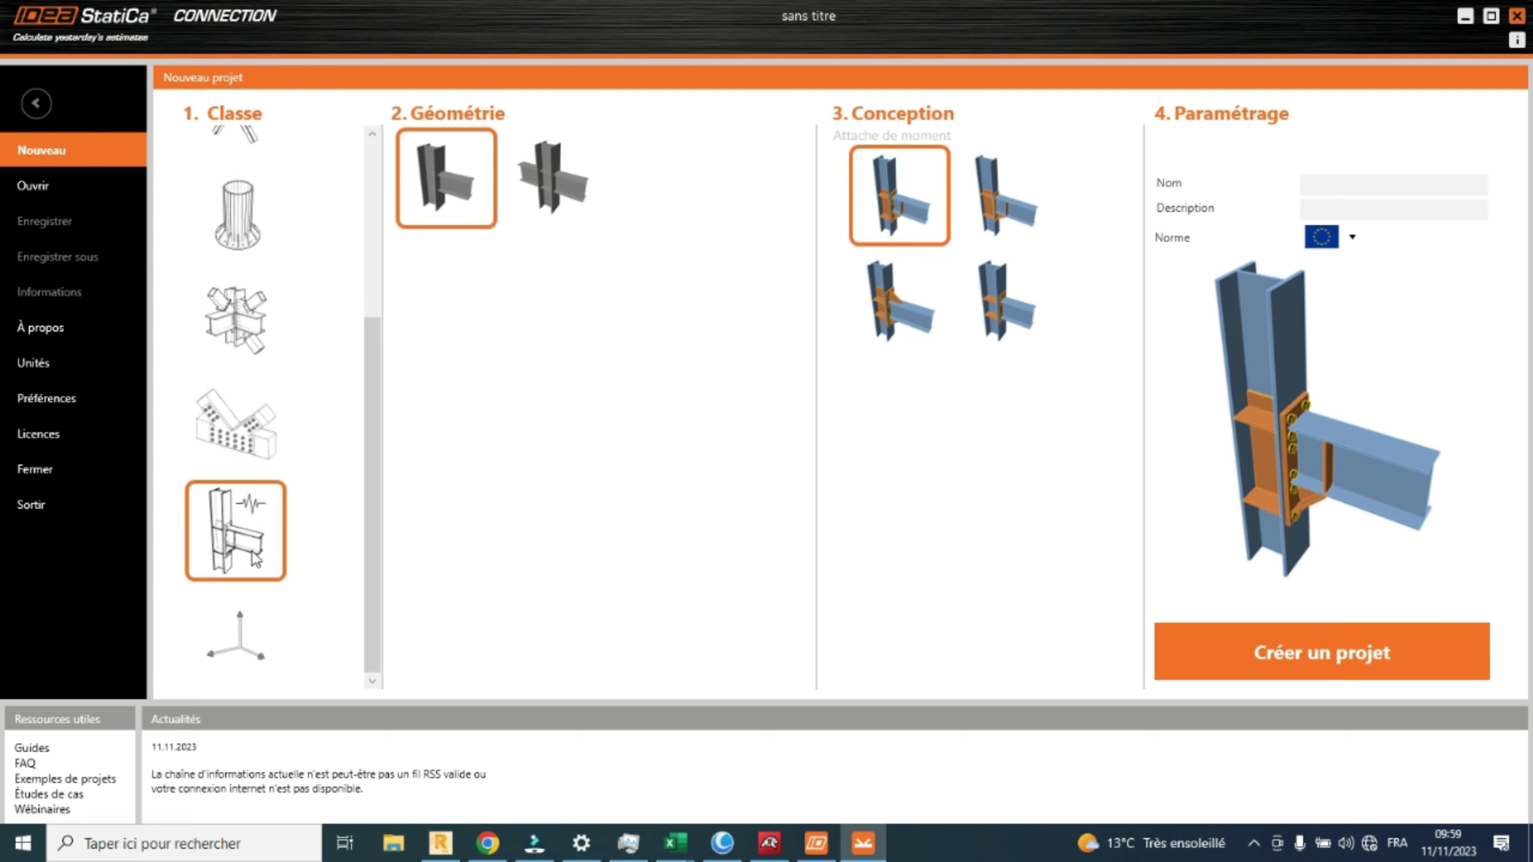
Choose the beam-to-column class with the I-section frame corner geometry for the new project.
scroll(254, 554, "up", 3)
left_click(242, 182)
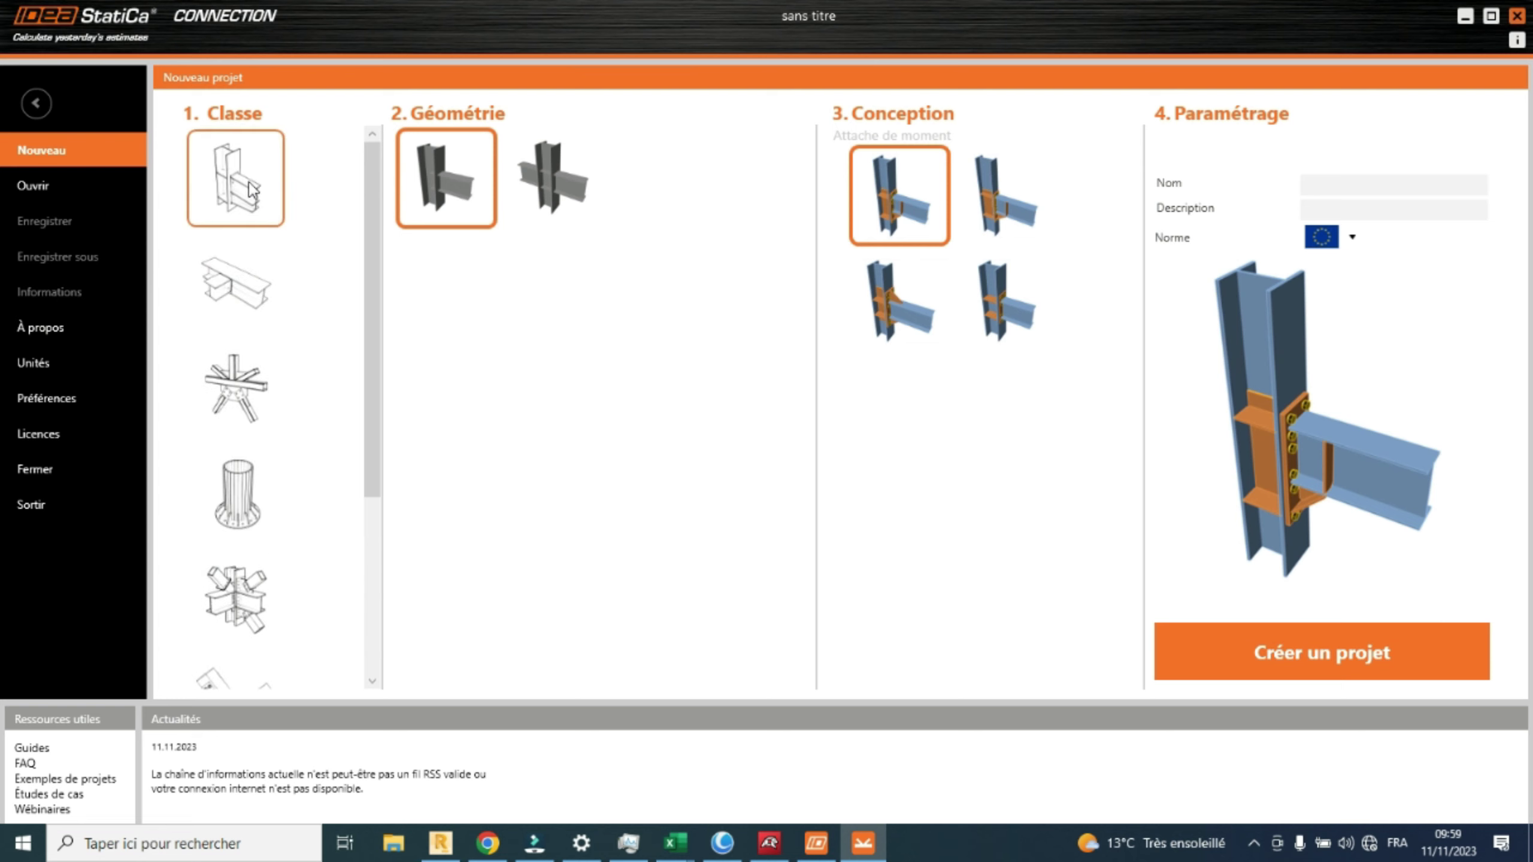
left_click(564, 368)
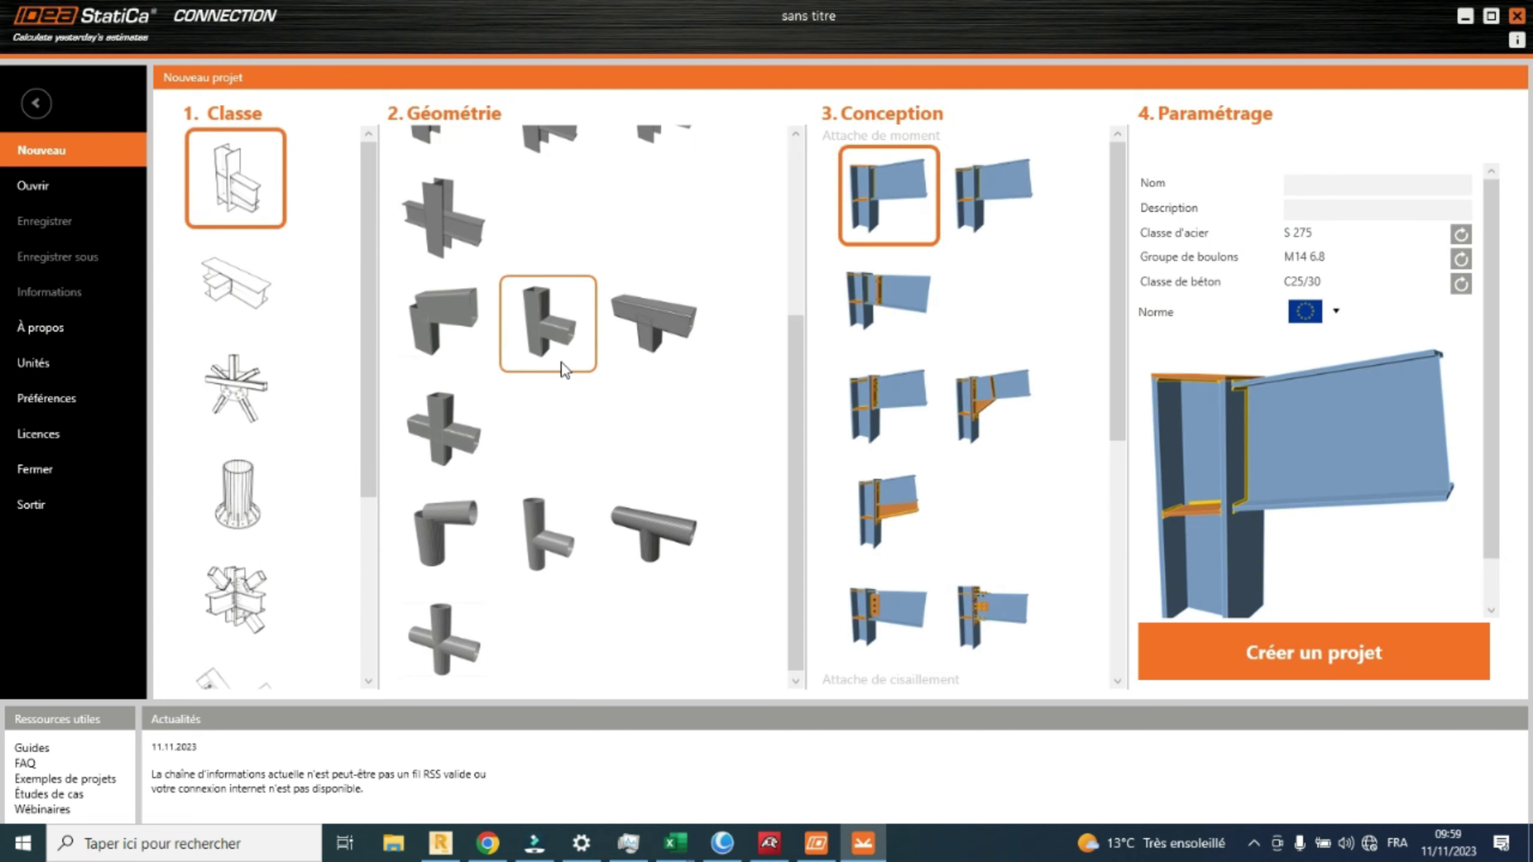
scroll(664, 494, "up", 3)
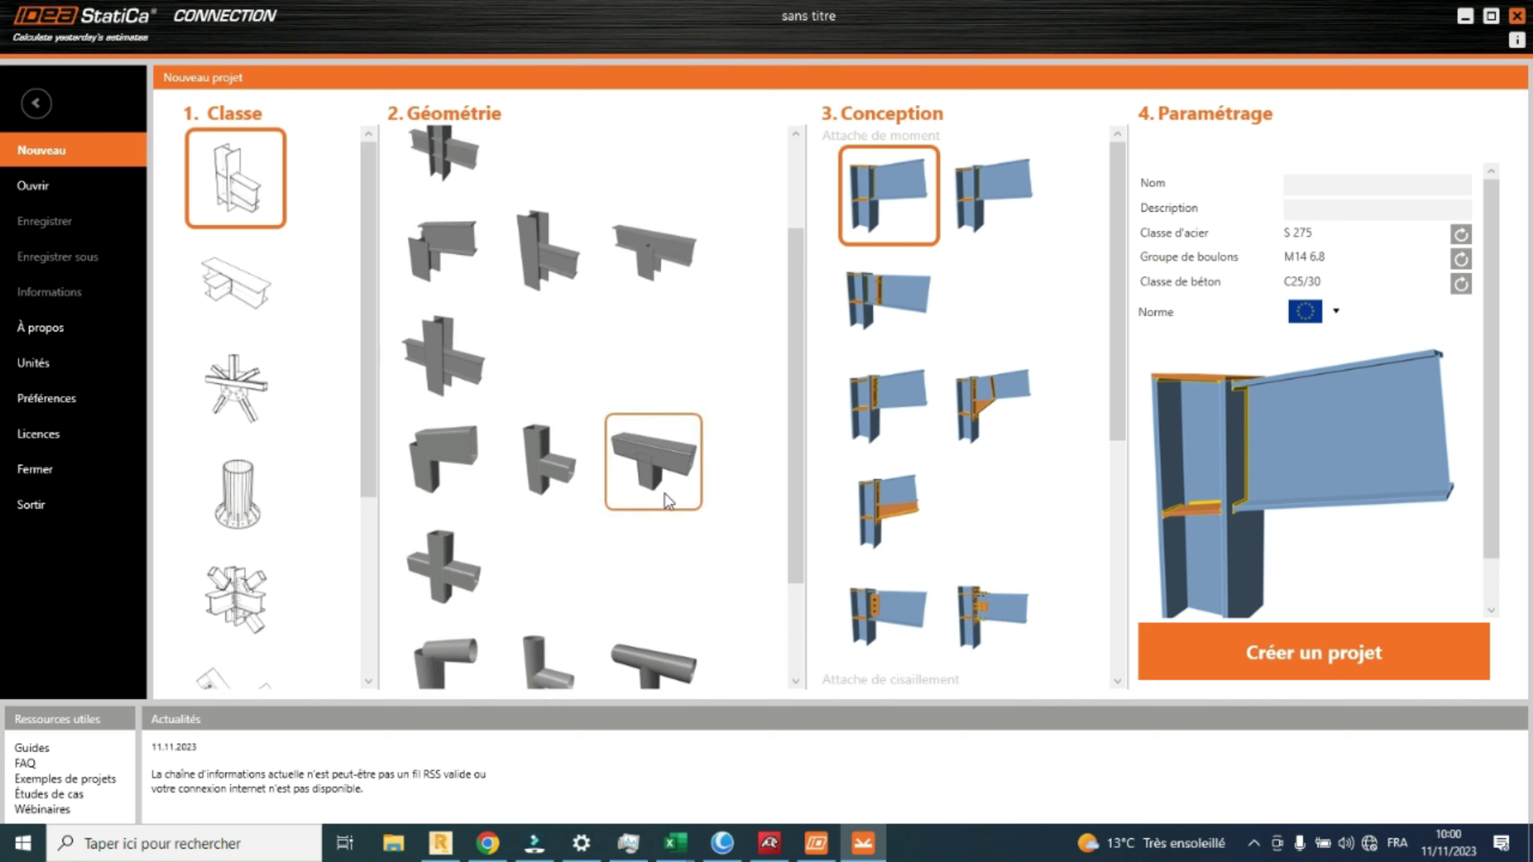
scroll(665, 494, "up", 6)
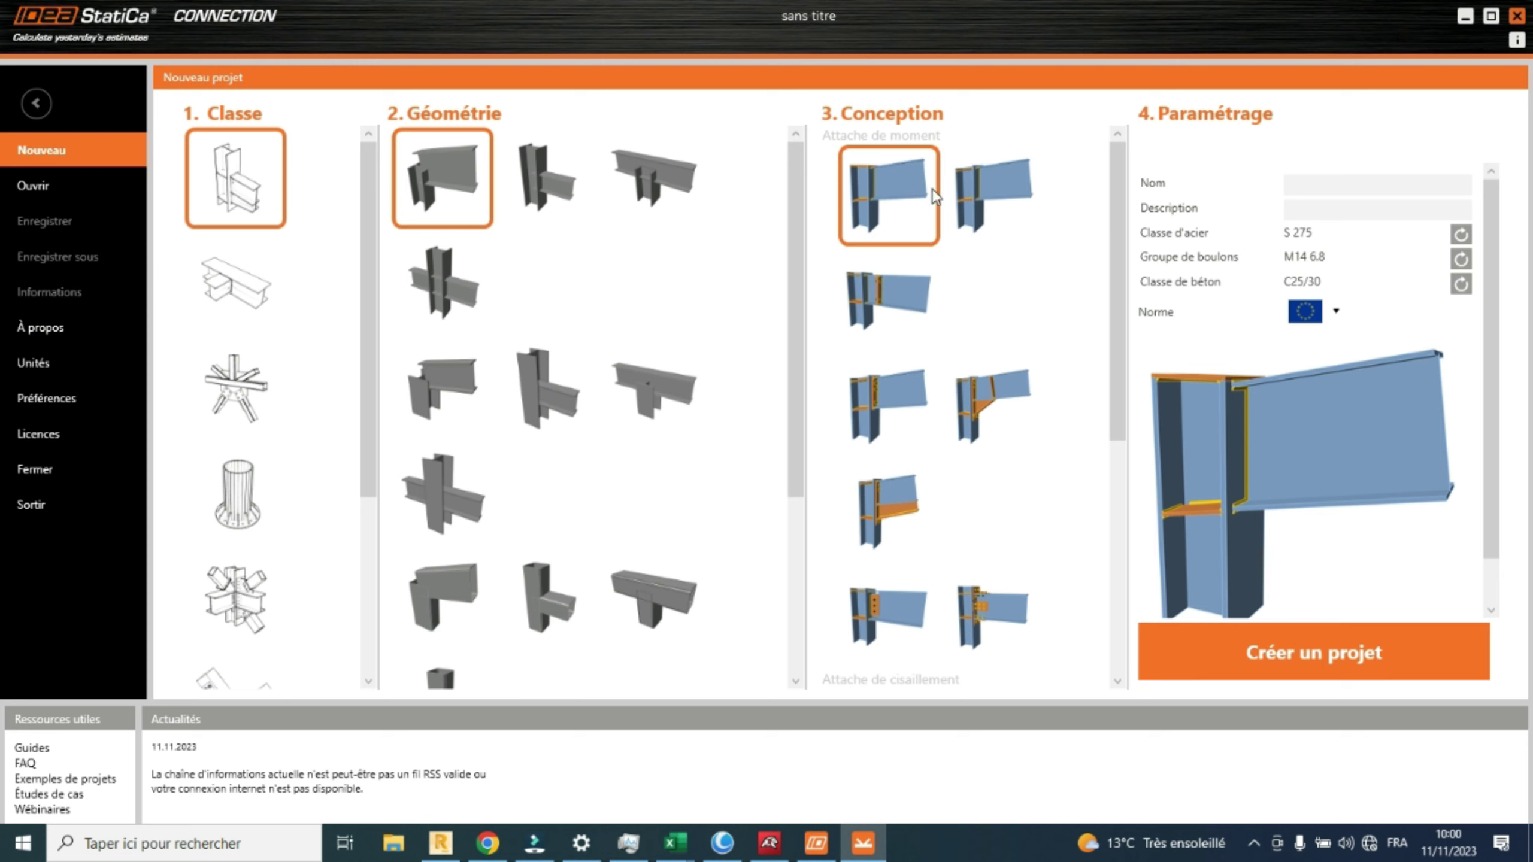
Select the bolted end-plate moment connection design with a stiffened haunch and name the project "Angle de portique 1".
scroll(965, 352, "down", 3)
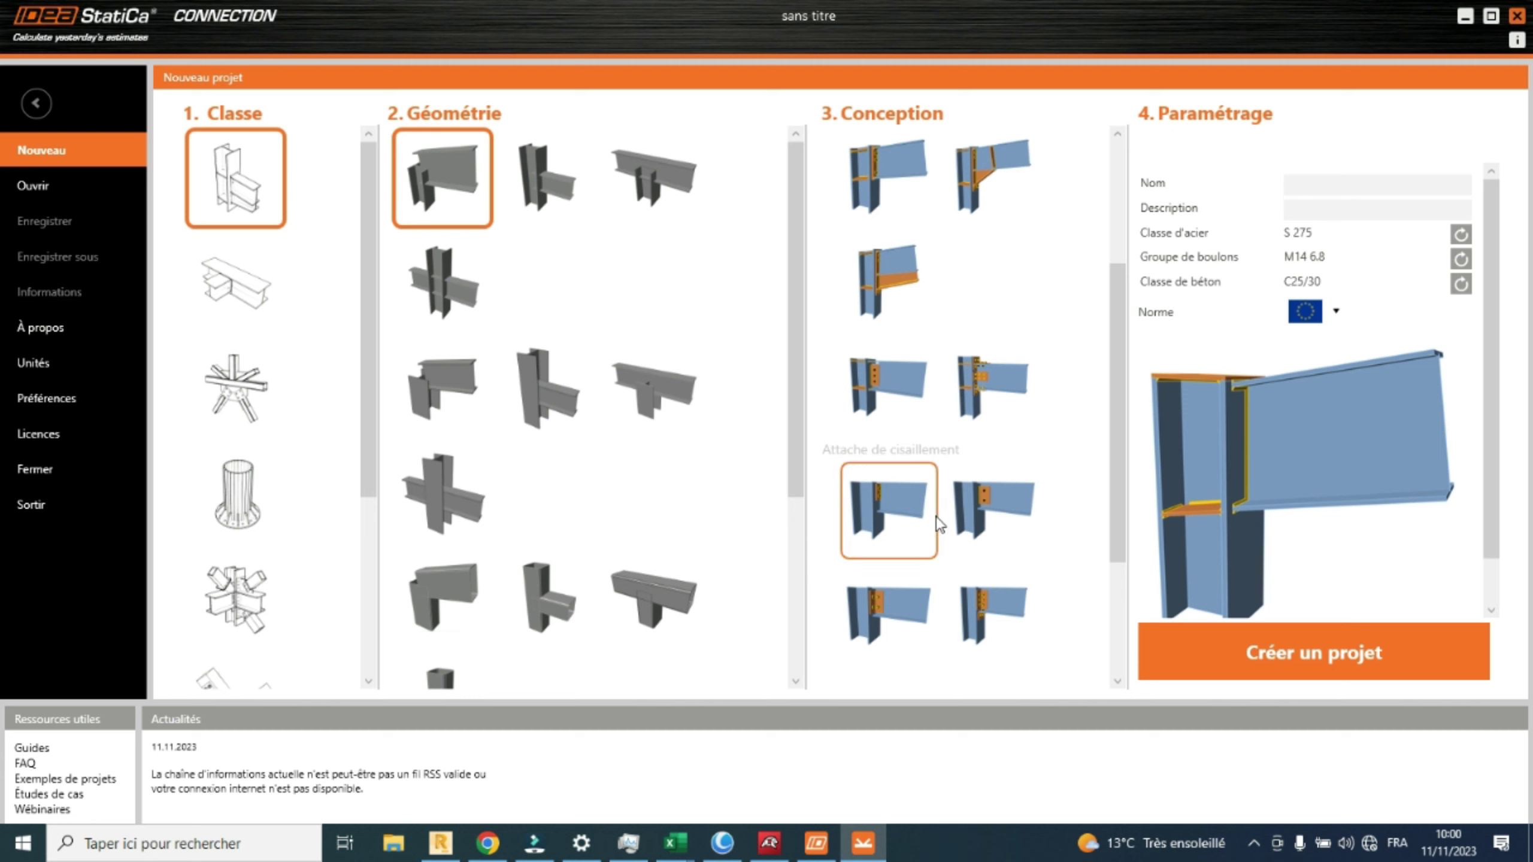
scroll(936, 518, "up", 3)
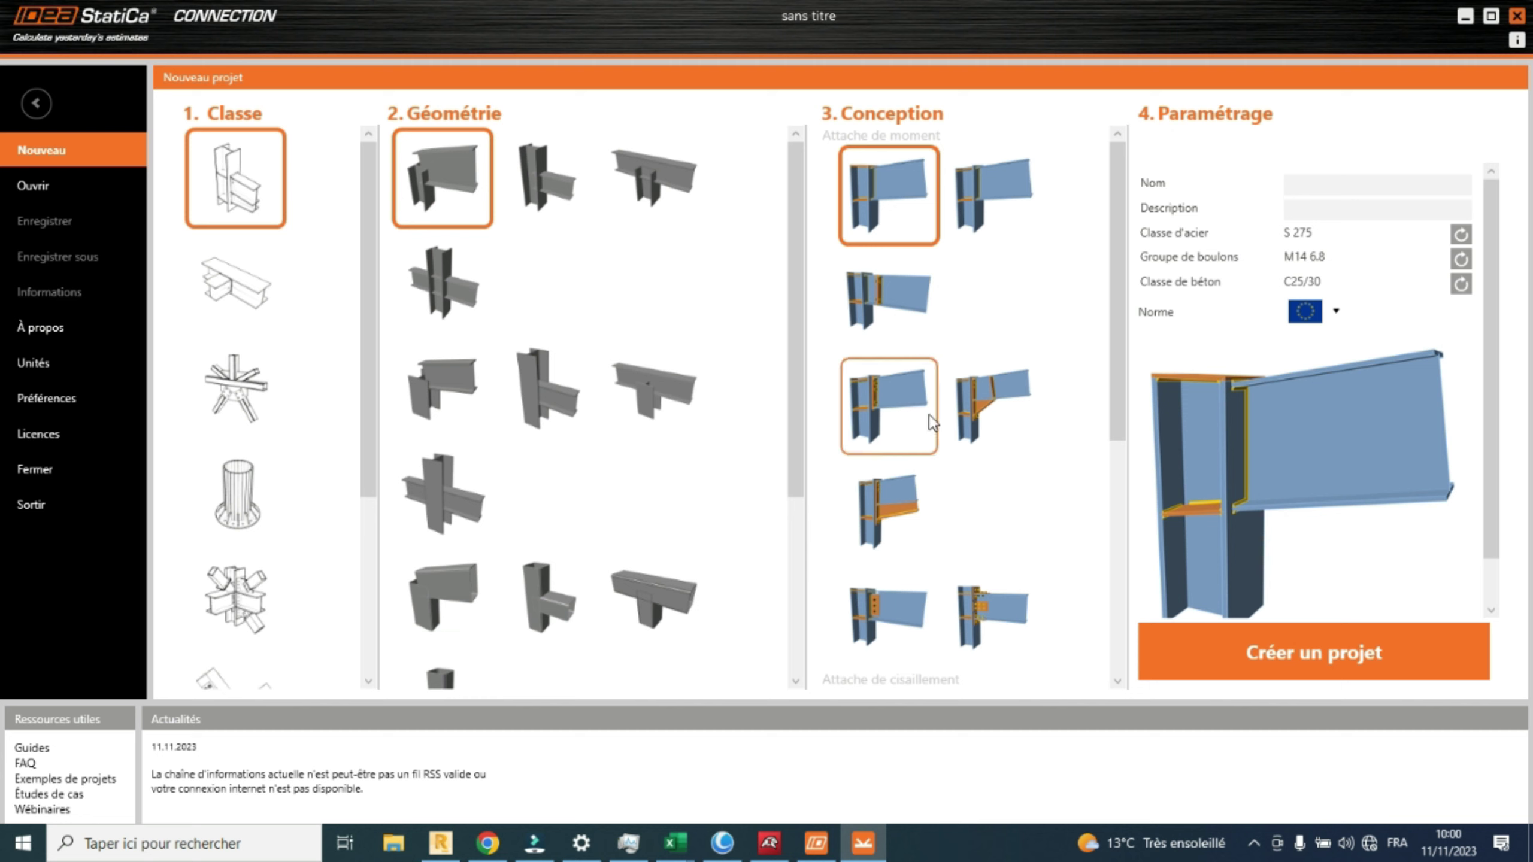
left_click(988, 436)
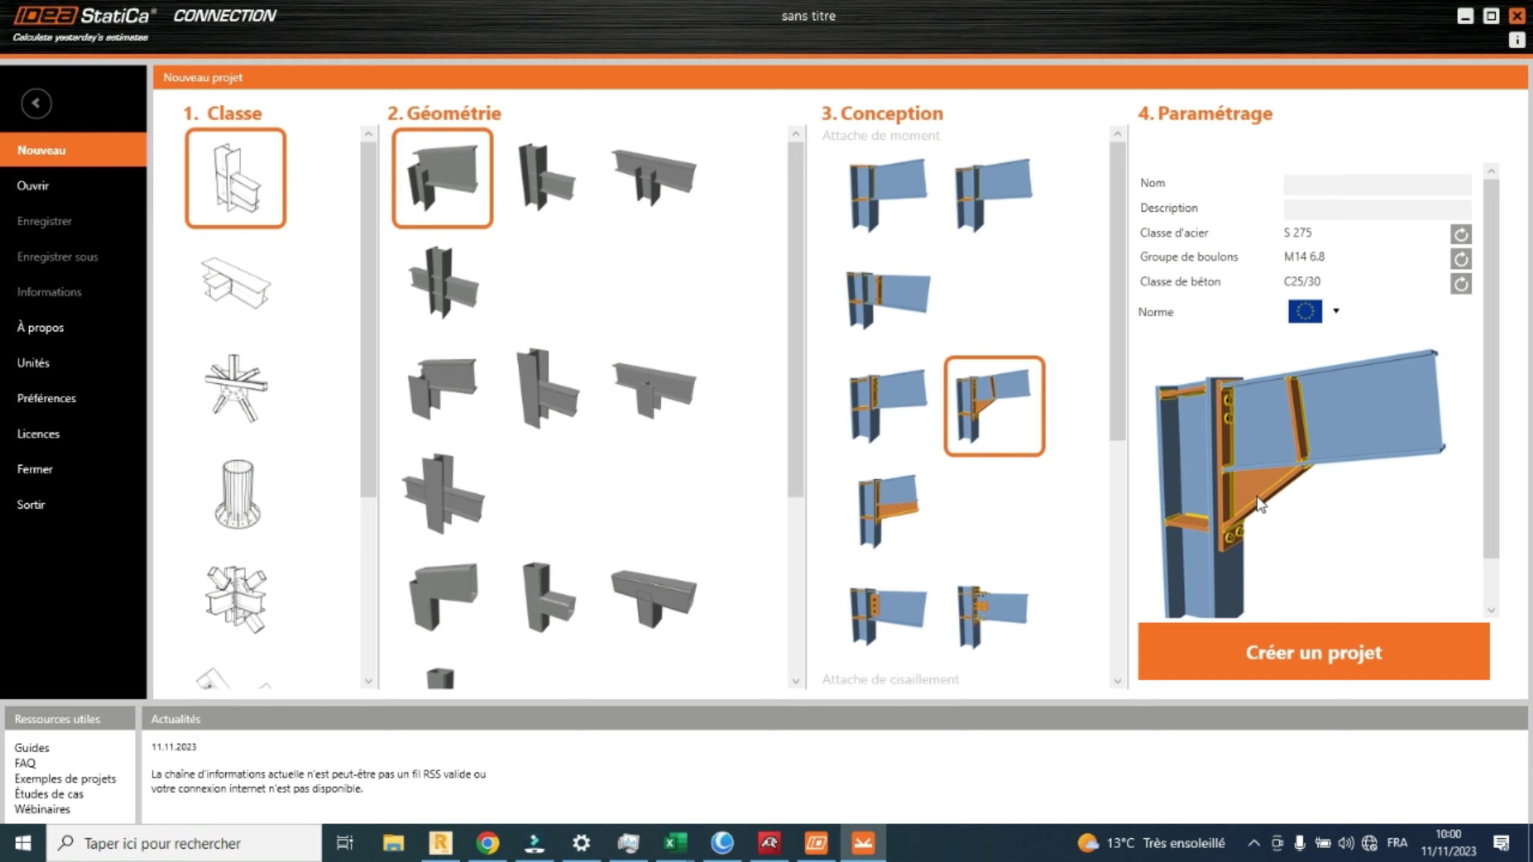
left_click(1348, 181)
type("Angle de portique 1")
Set the new project's default bolt assembly to M14 in grade 8.8.
left_click(1460, 262)
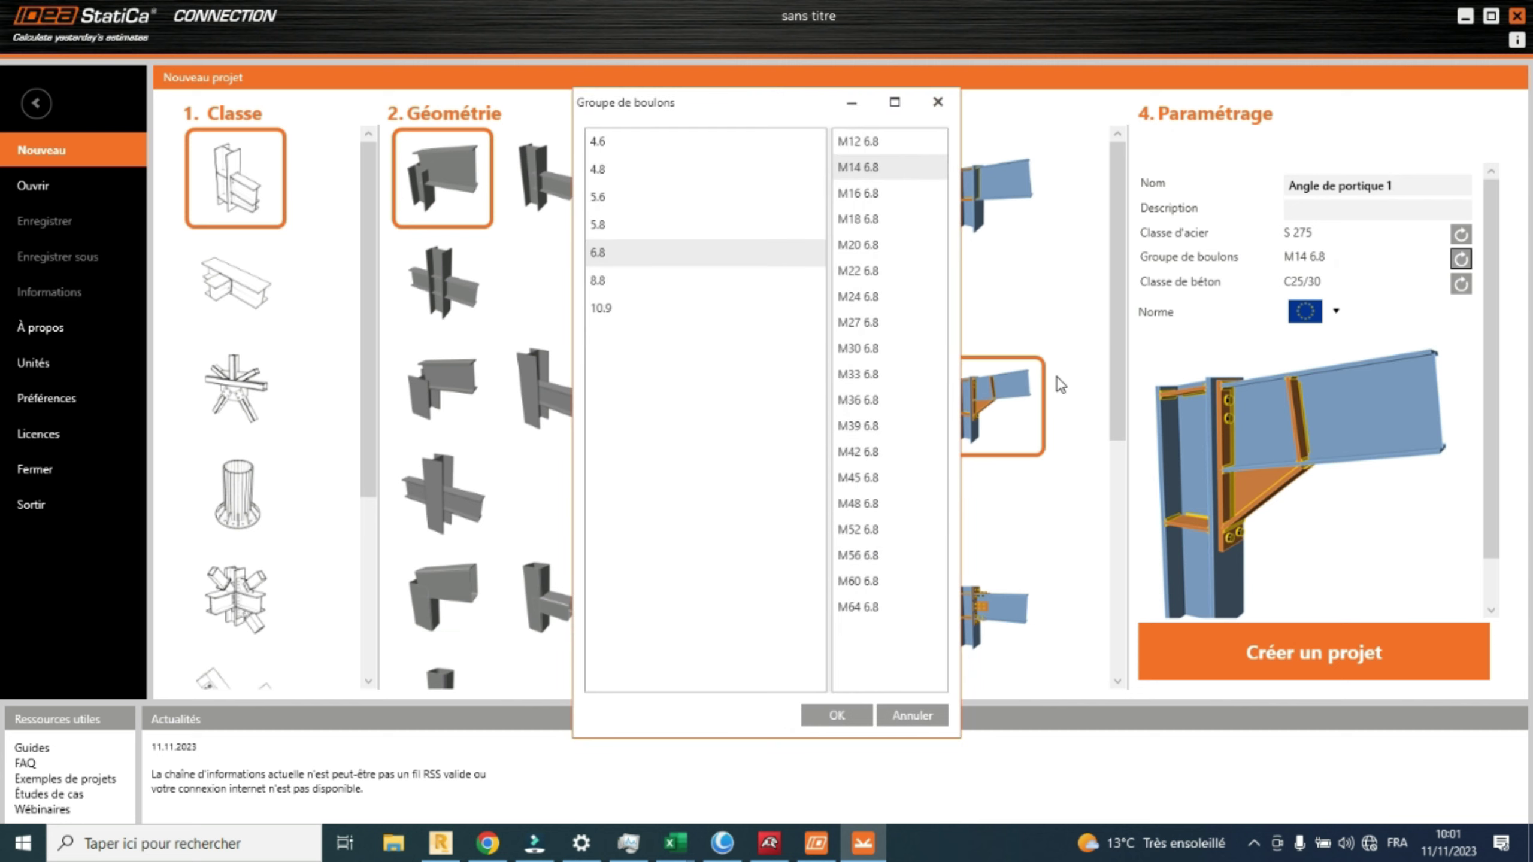
left_click(692, 281)
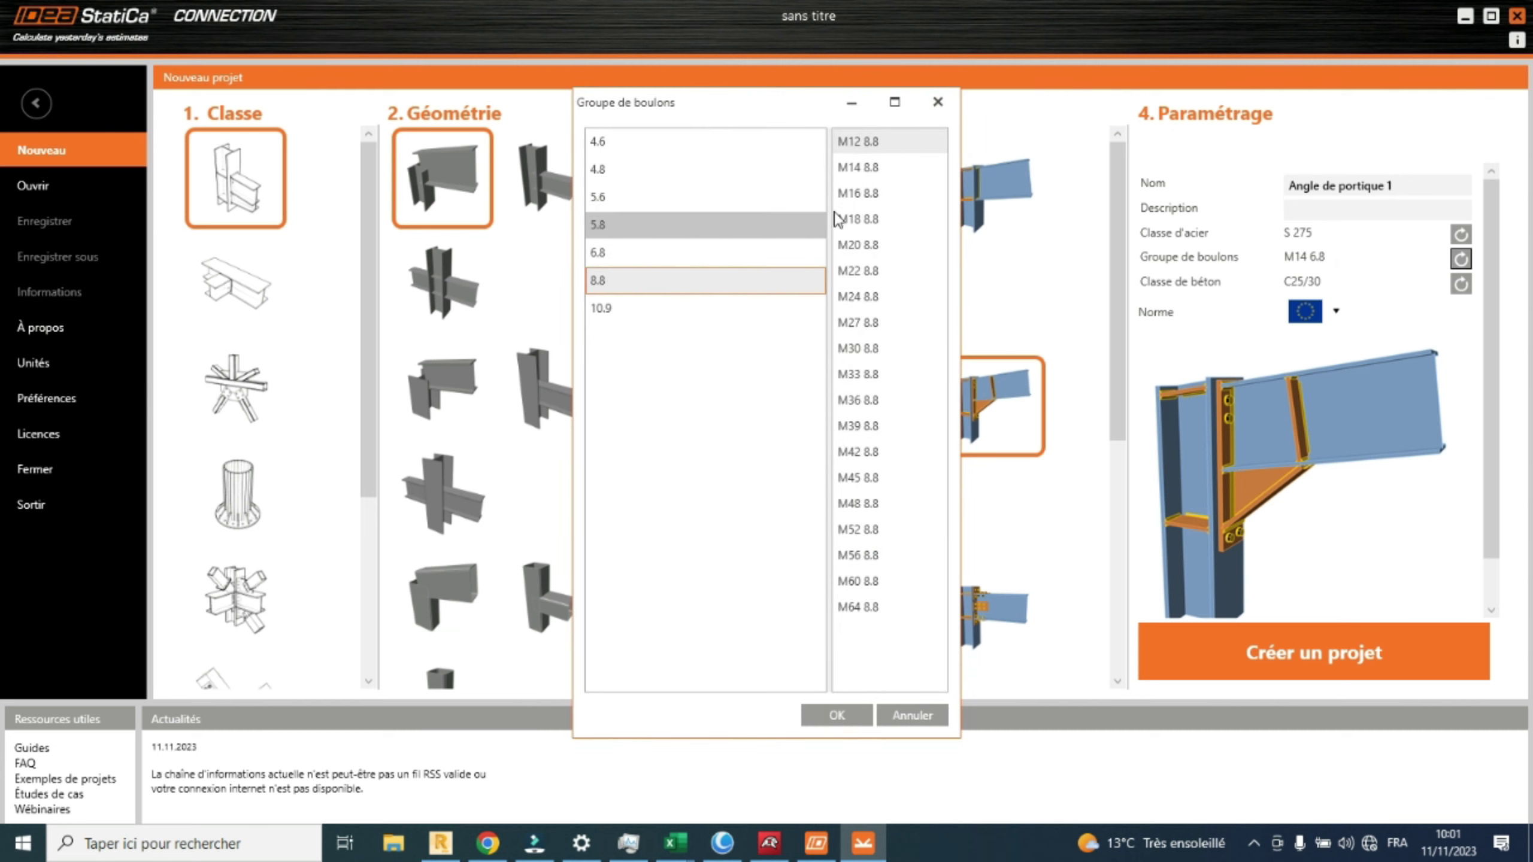
left_click(877, 166)
left_click(838, 716)
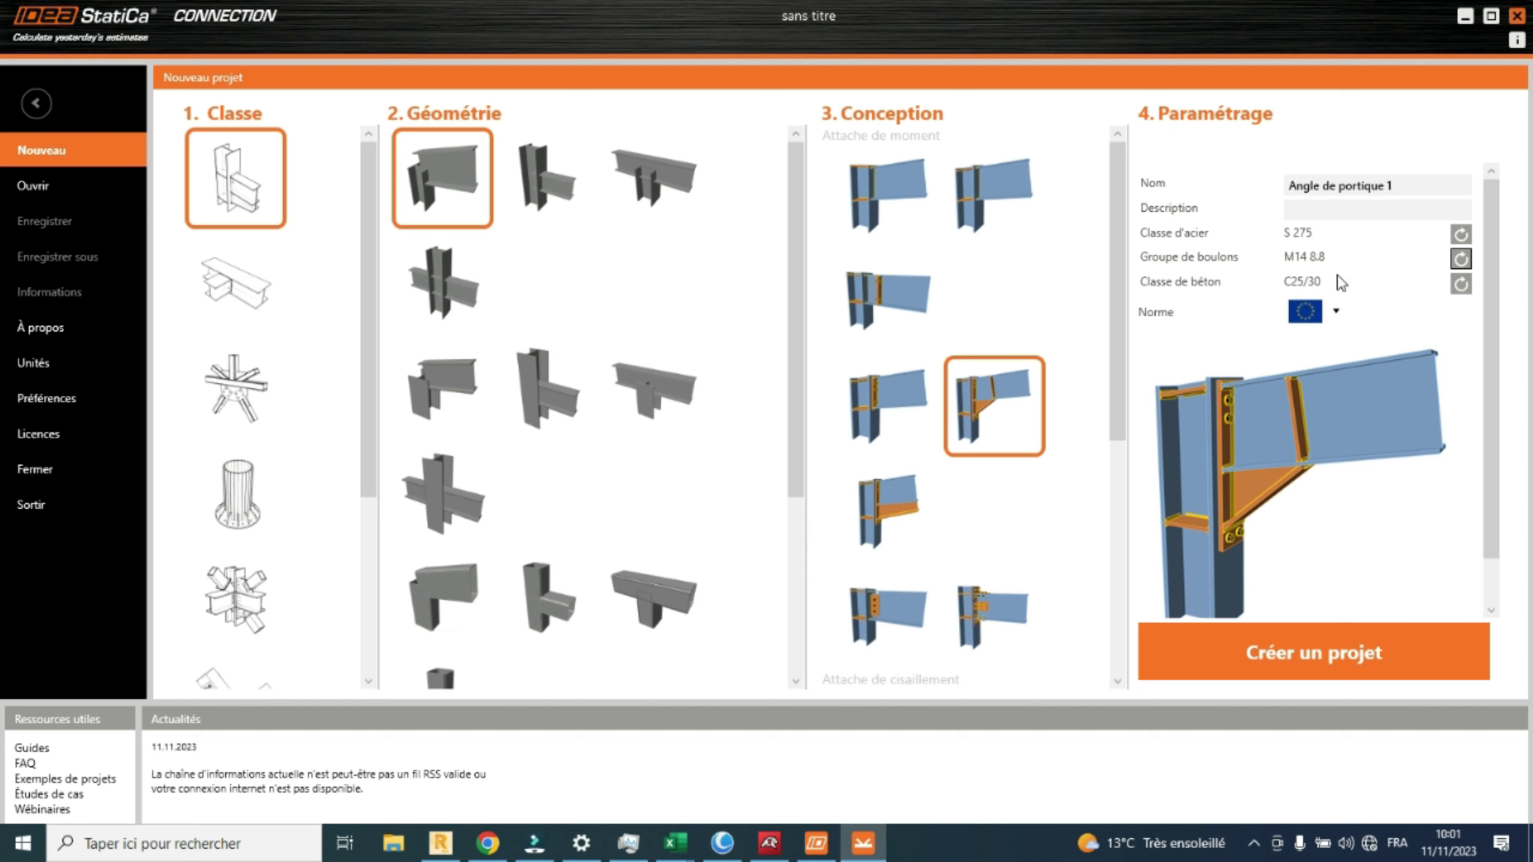
Keep the European design code and create the project with these settings.
left_click(1336, 312)
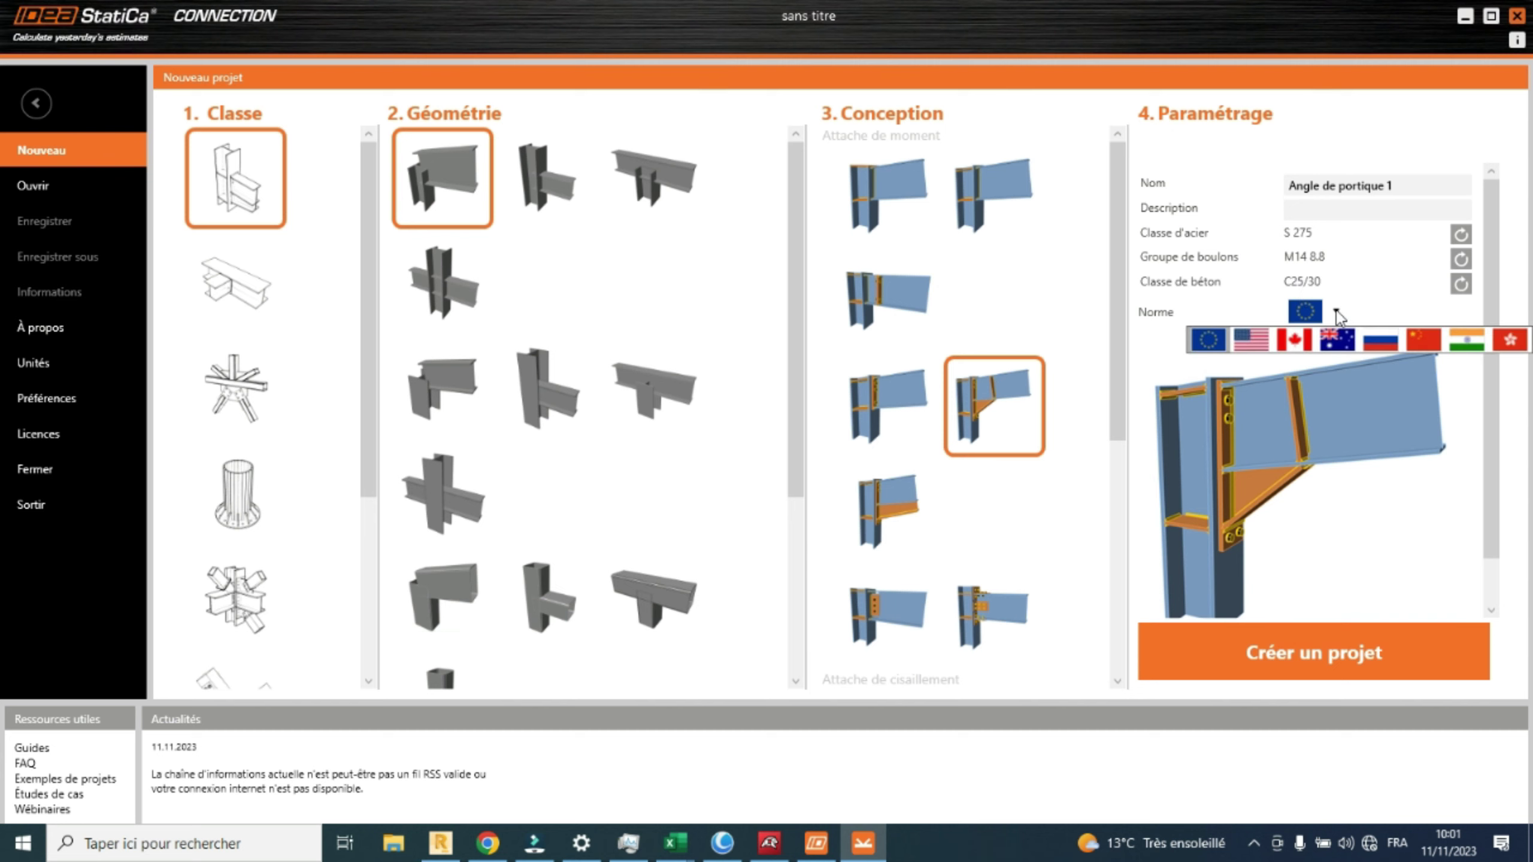
left_click(1345, 302)
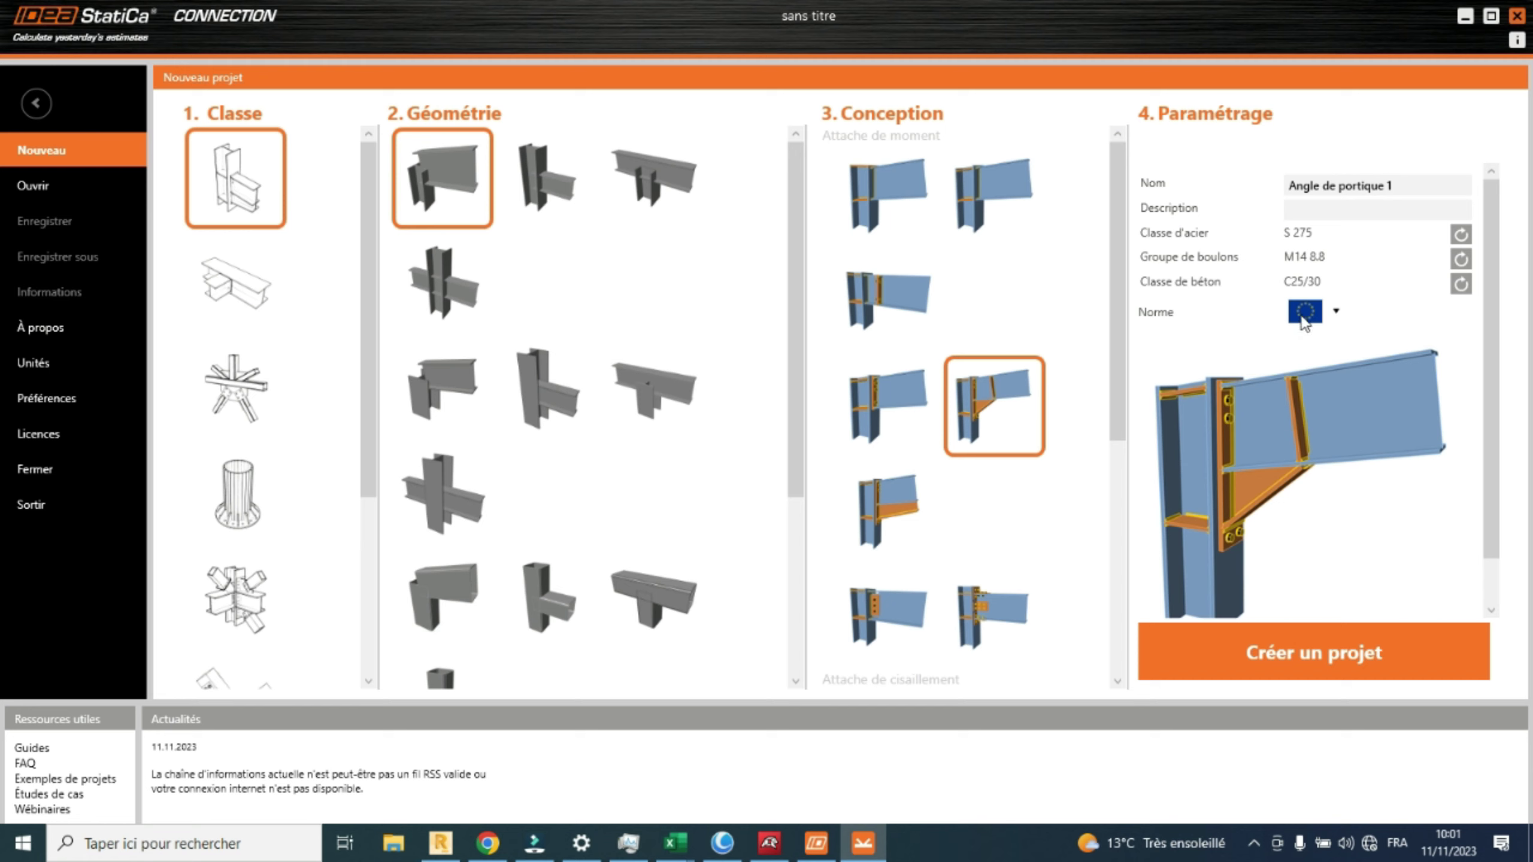
left_click(1334, 655)
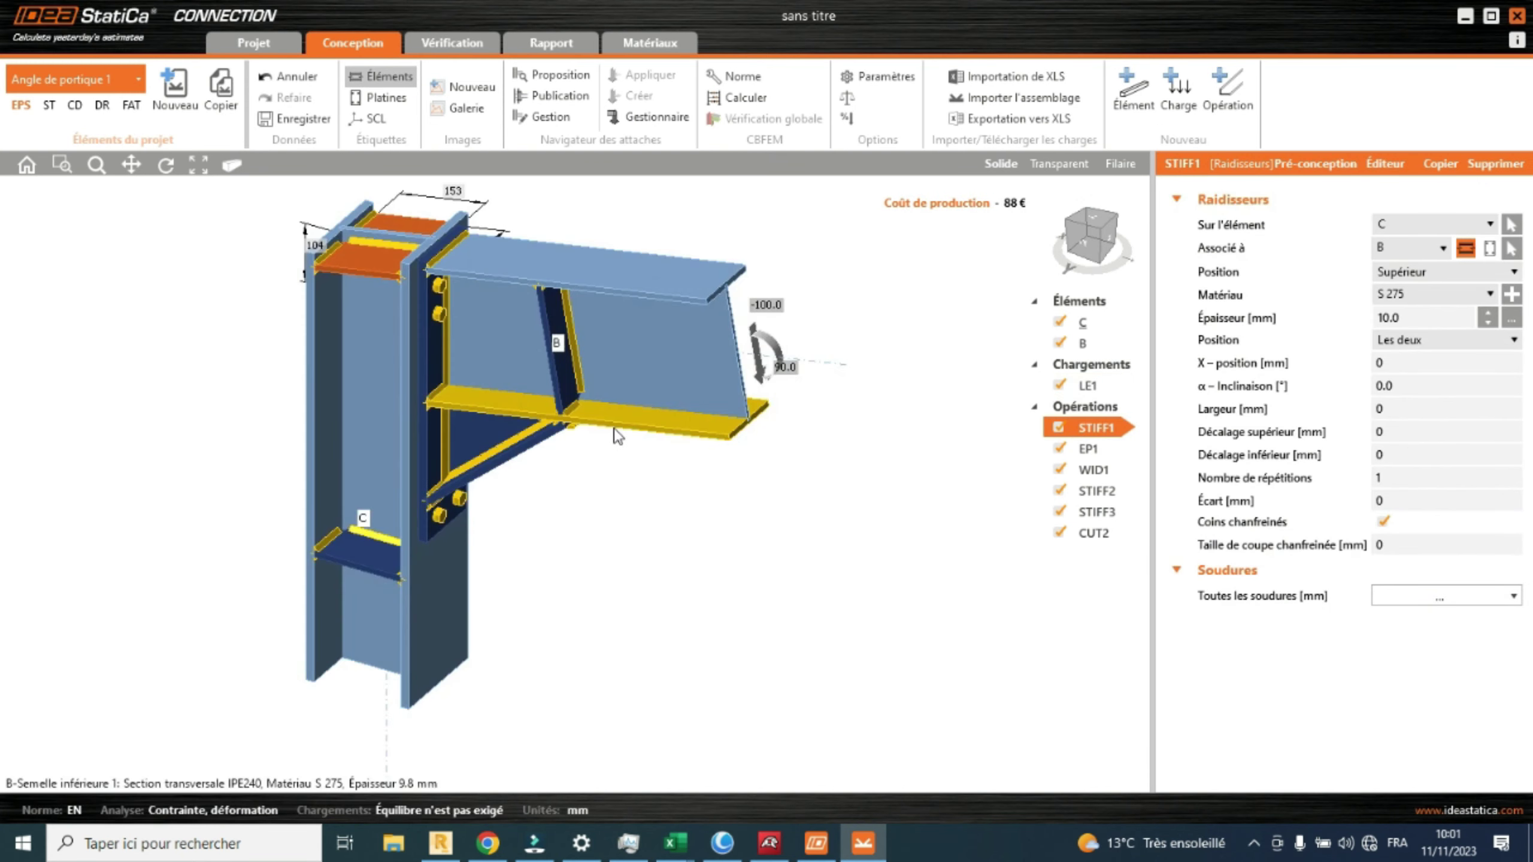
Try adding a third member to the joint, delete it, and try adding a second load effect.
scroll(615, 458, "down", 3)
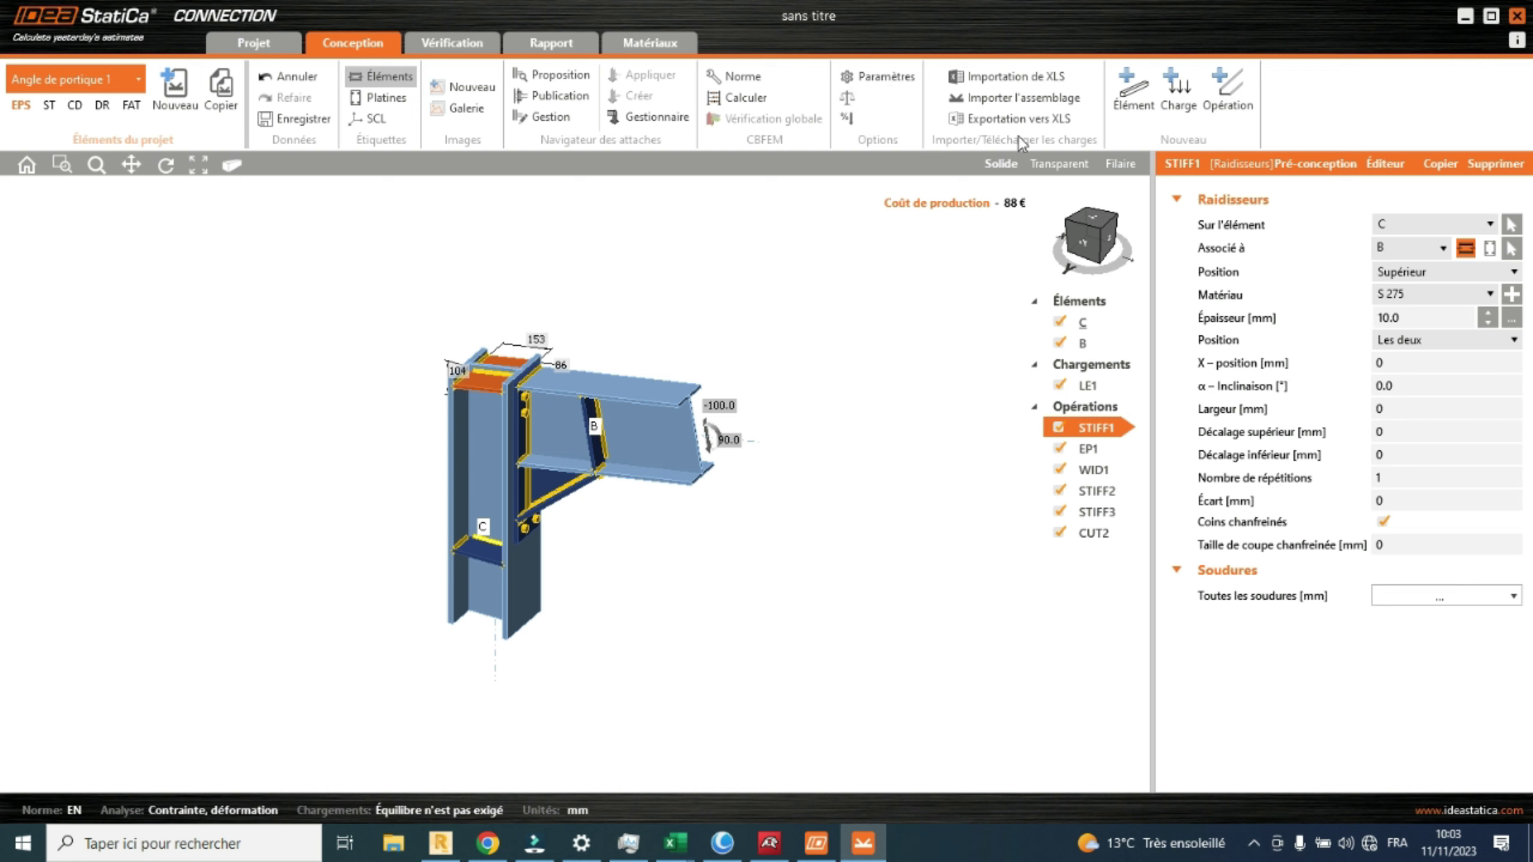
left_click(1130, 97)
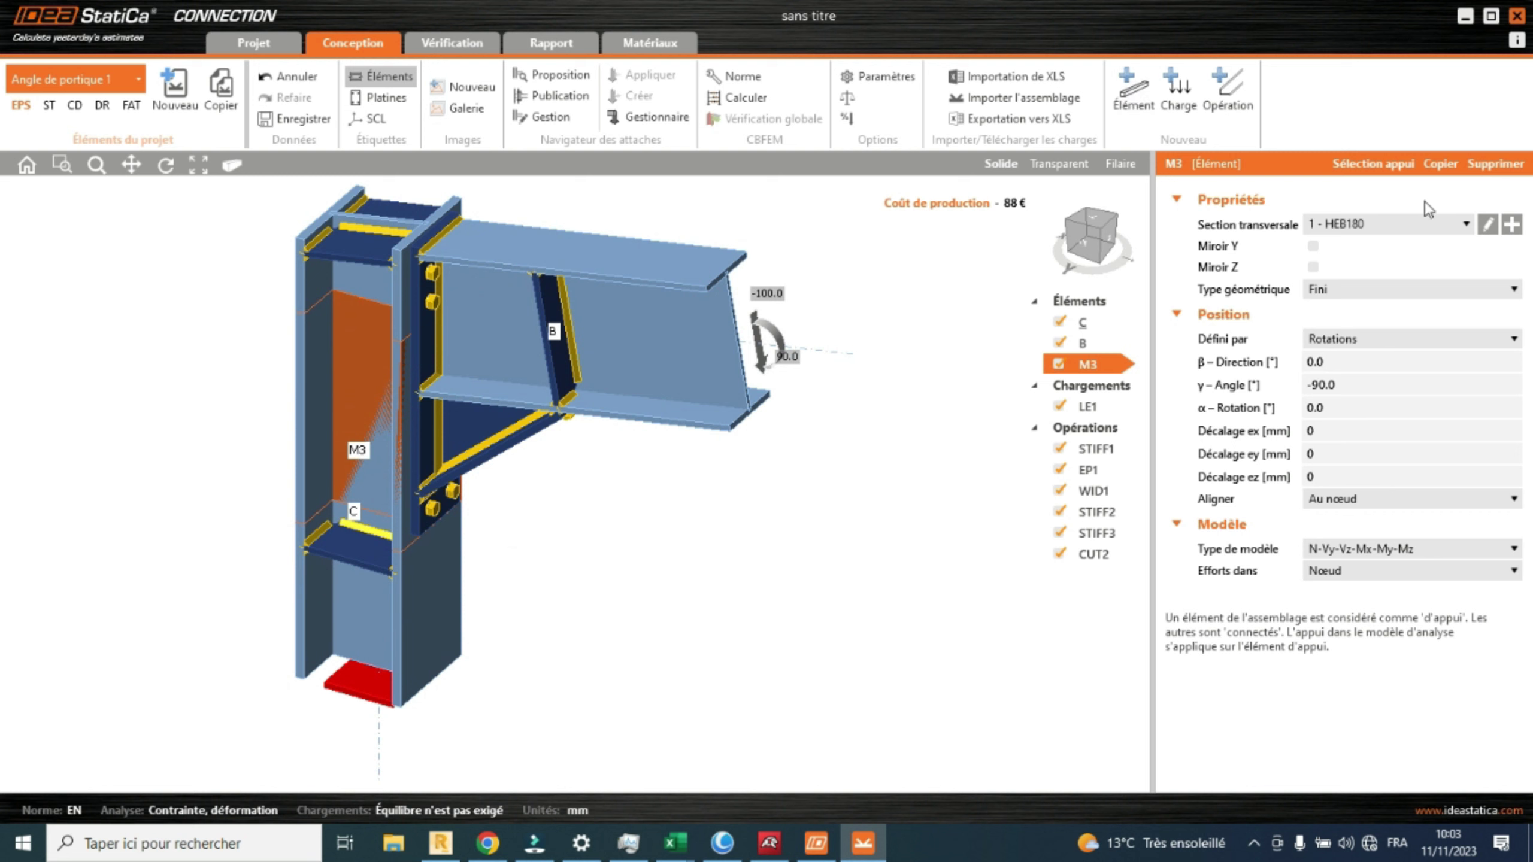
left_click(1496, 164)
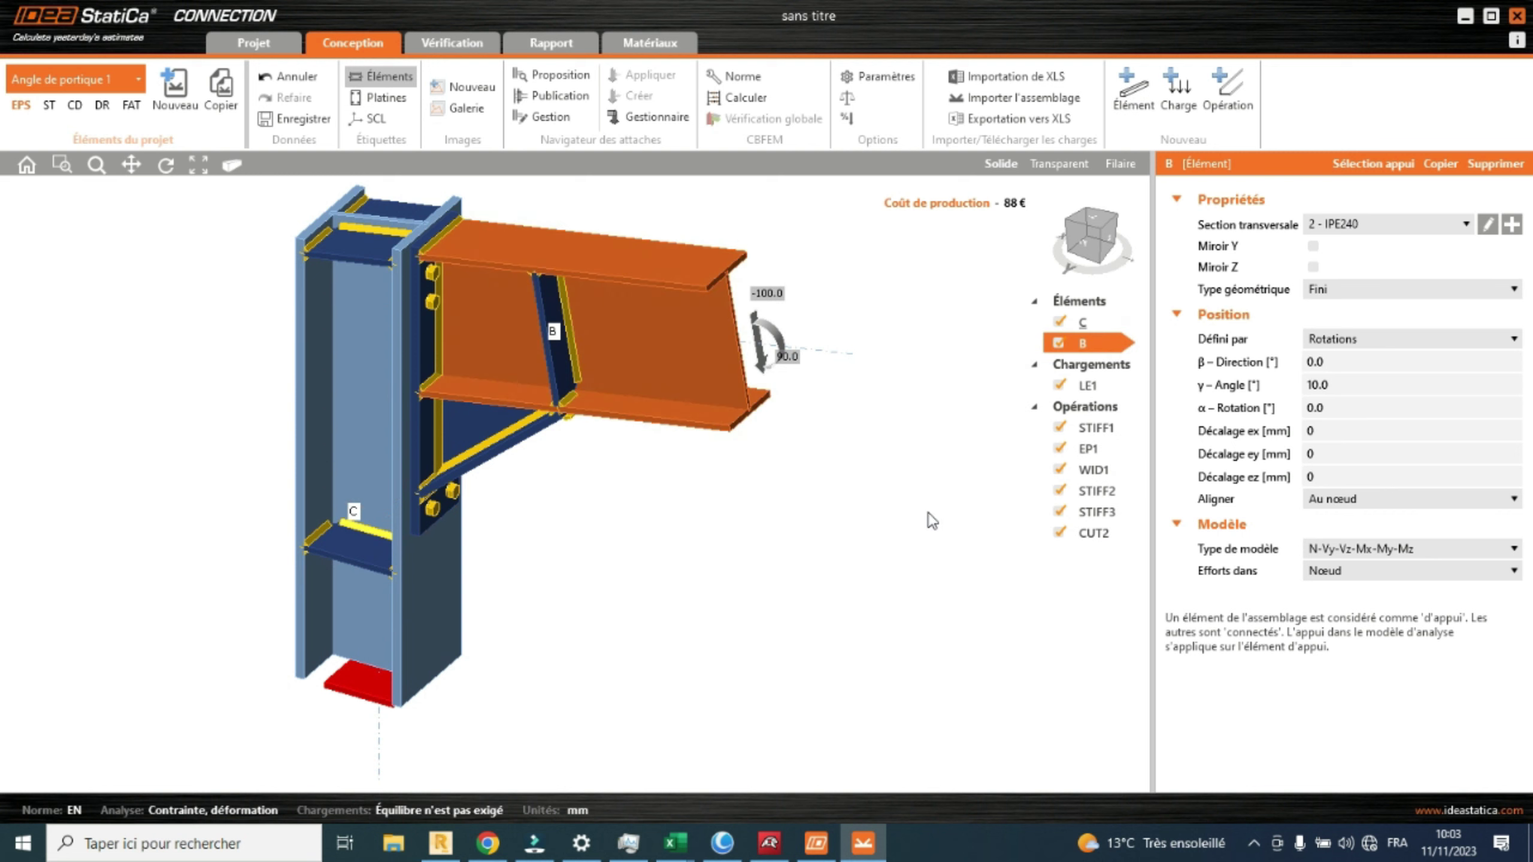
left_click(1175, 109)
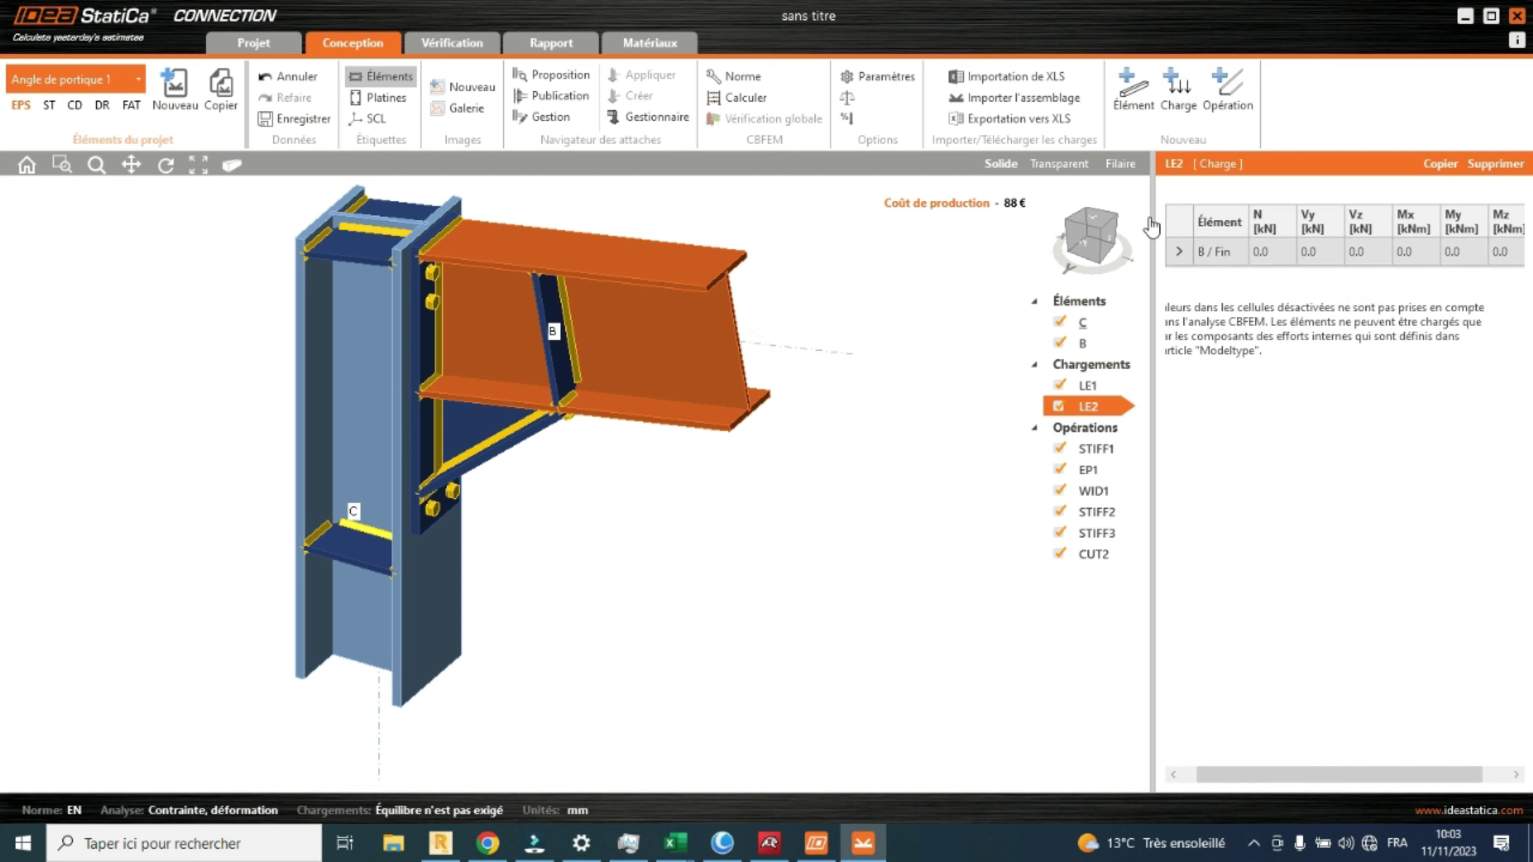
Examine the available connection operations, the verification workspace and the report settings, cancelling the report generation.
left_click(1235, 96)
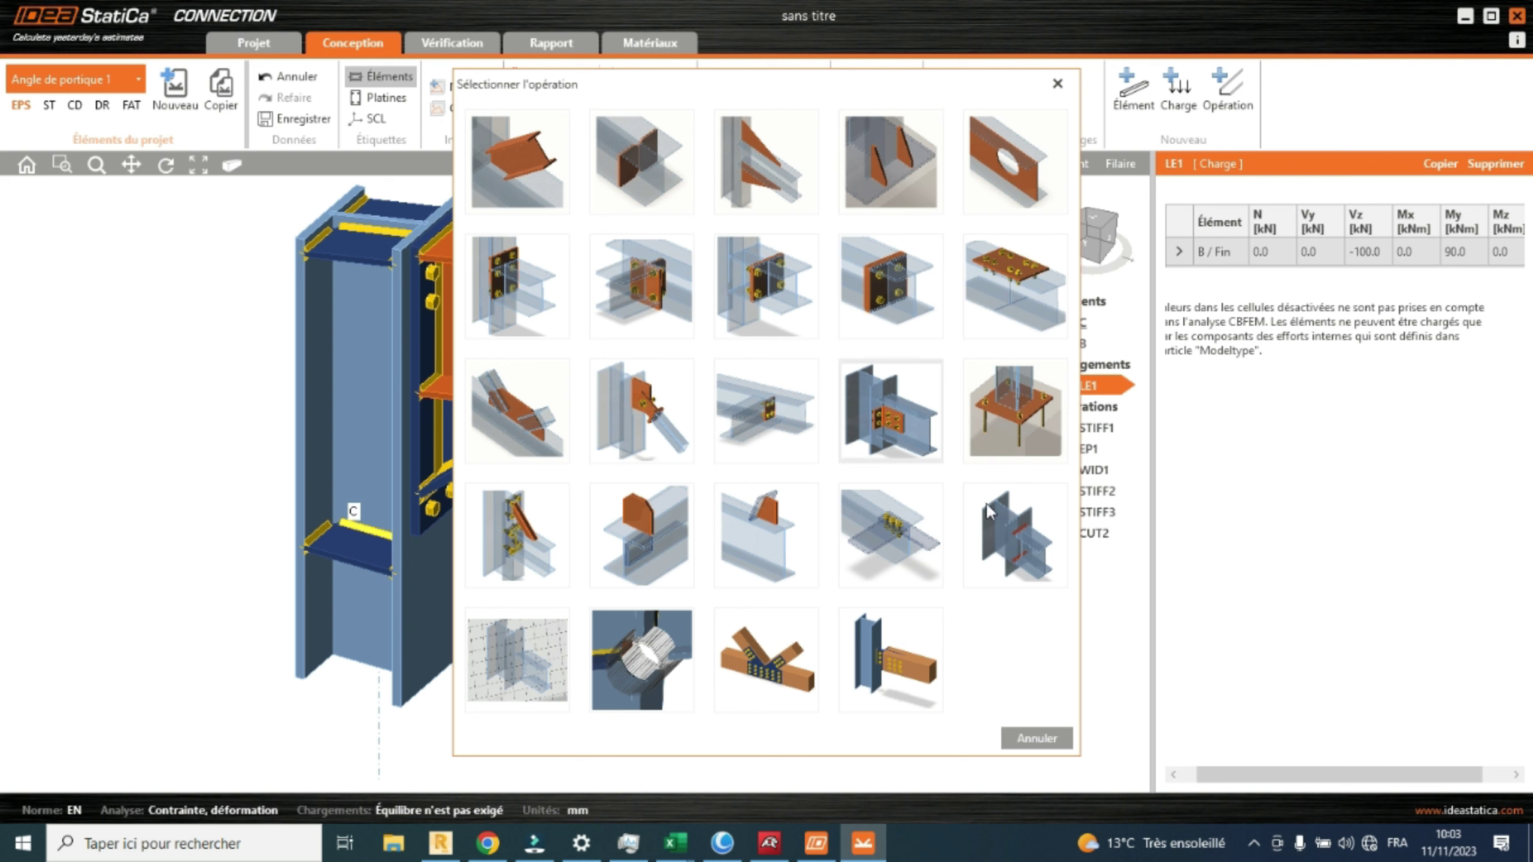
left_click(1032, 742)
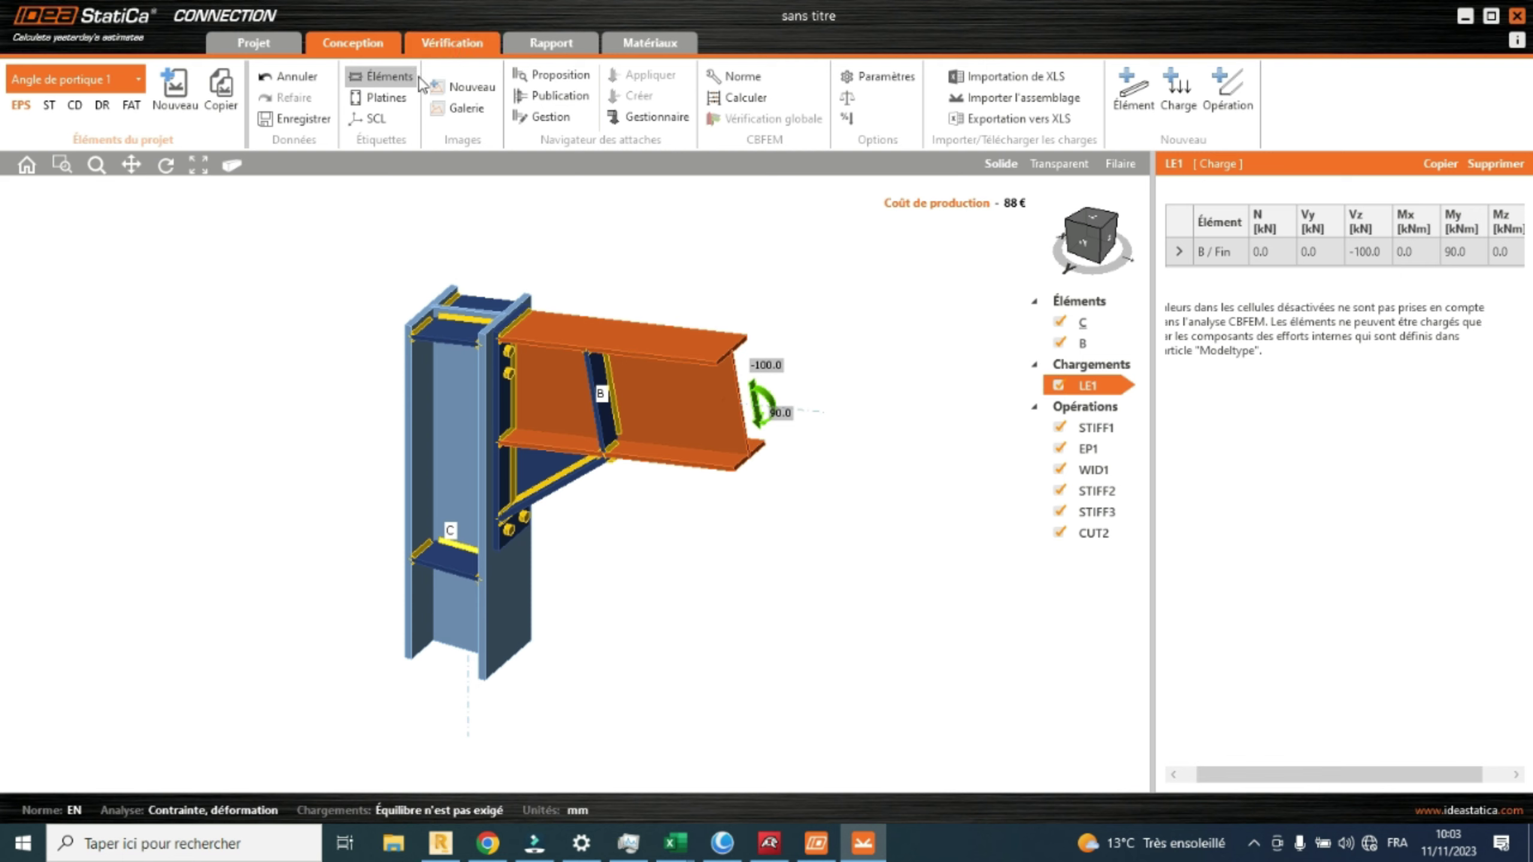
left_click(465, 40)
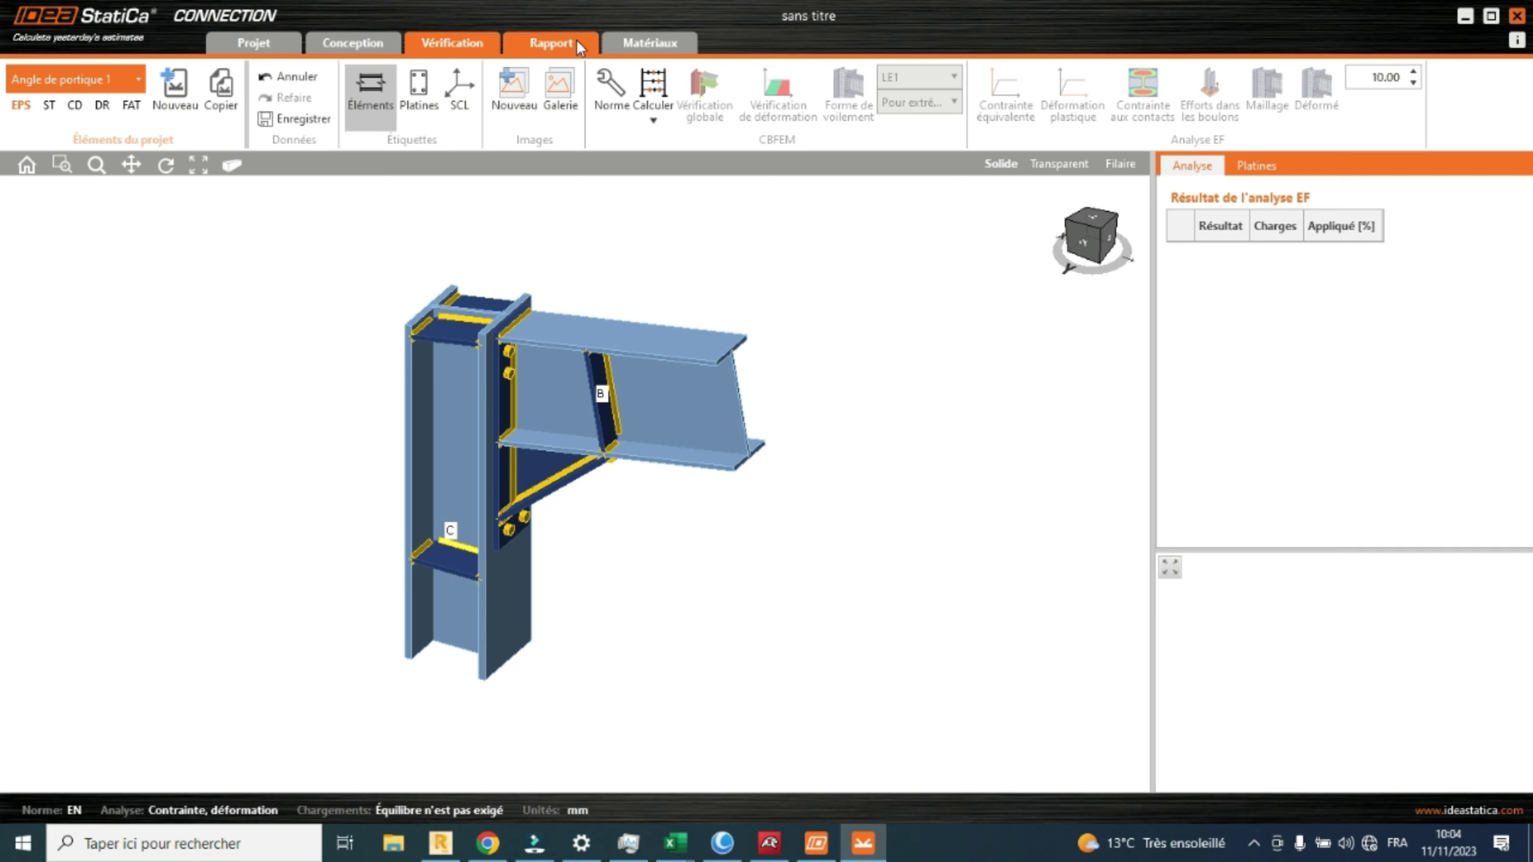
left_click(551, 43)
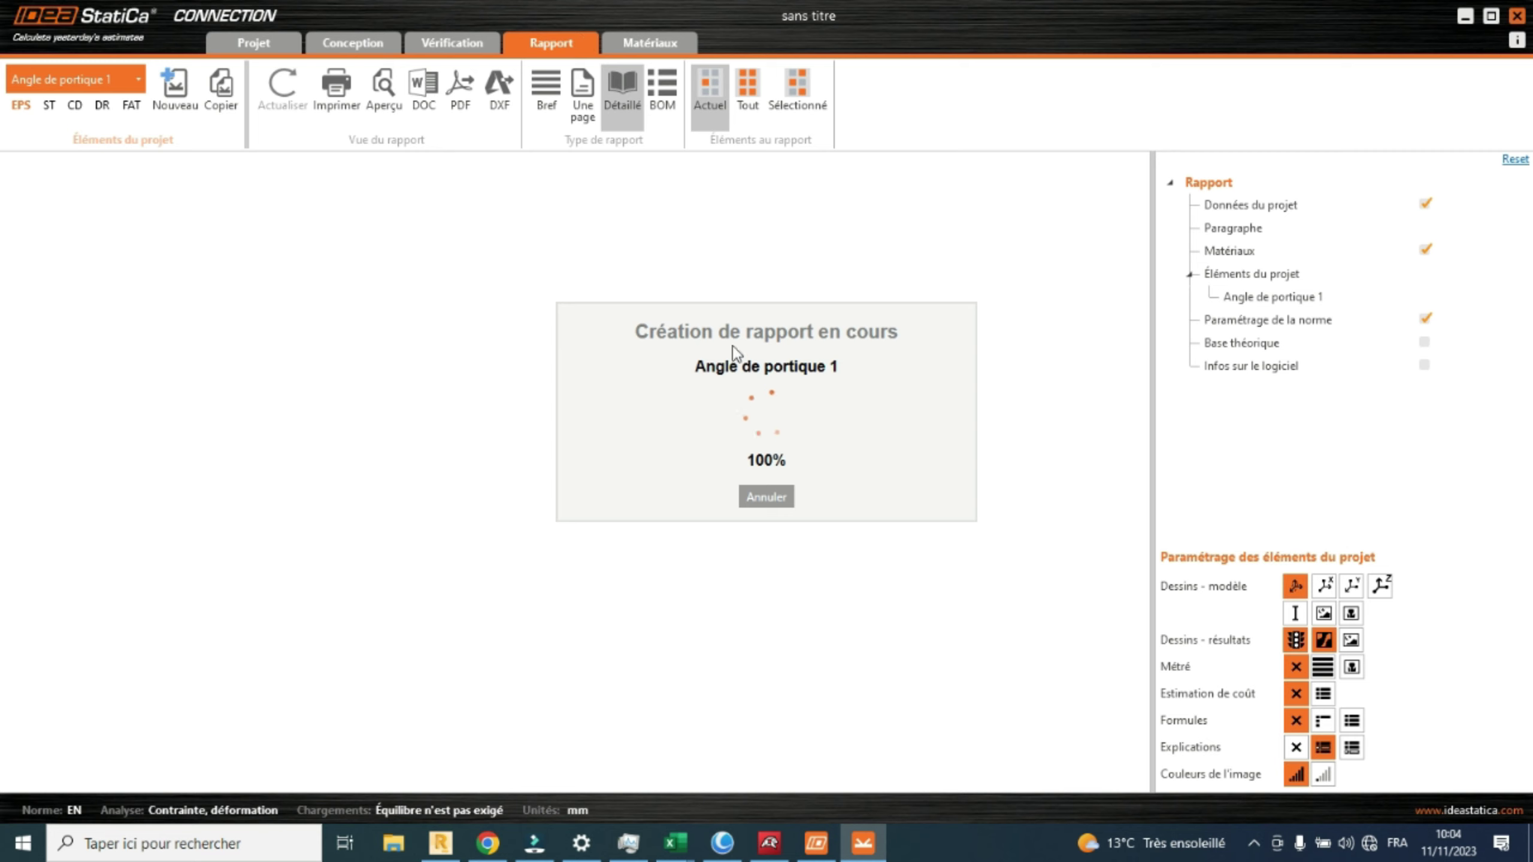
left_click(767, 497)
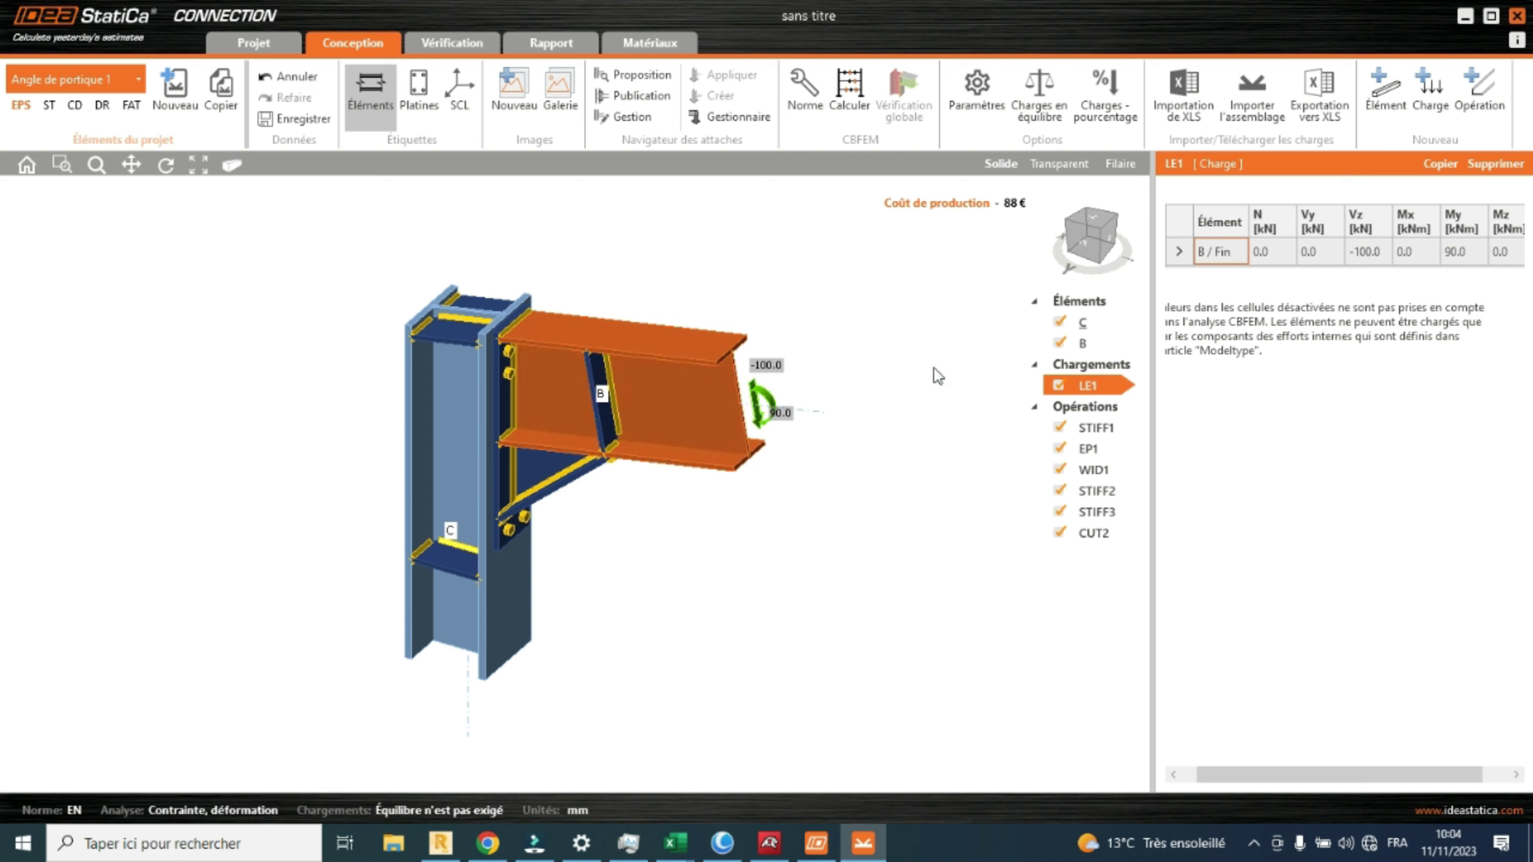
Examine the properties of column C and beam B and the internal forces of load effect LE1.
left_click(1095, 320)
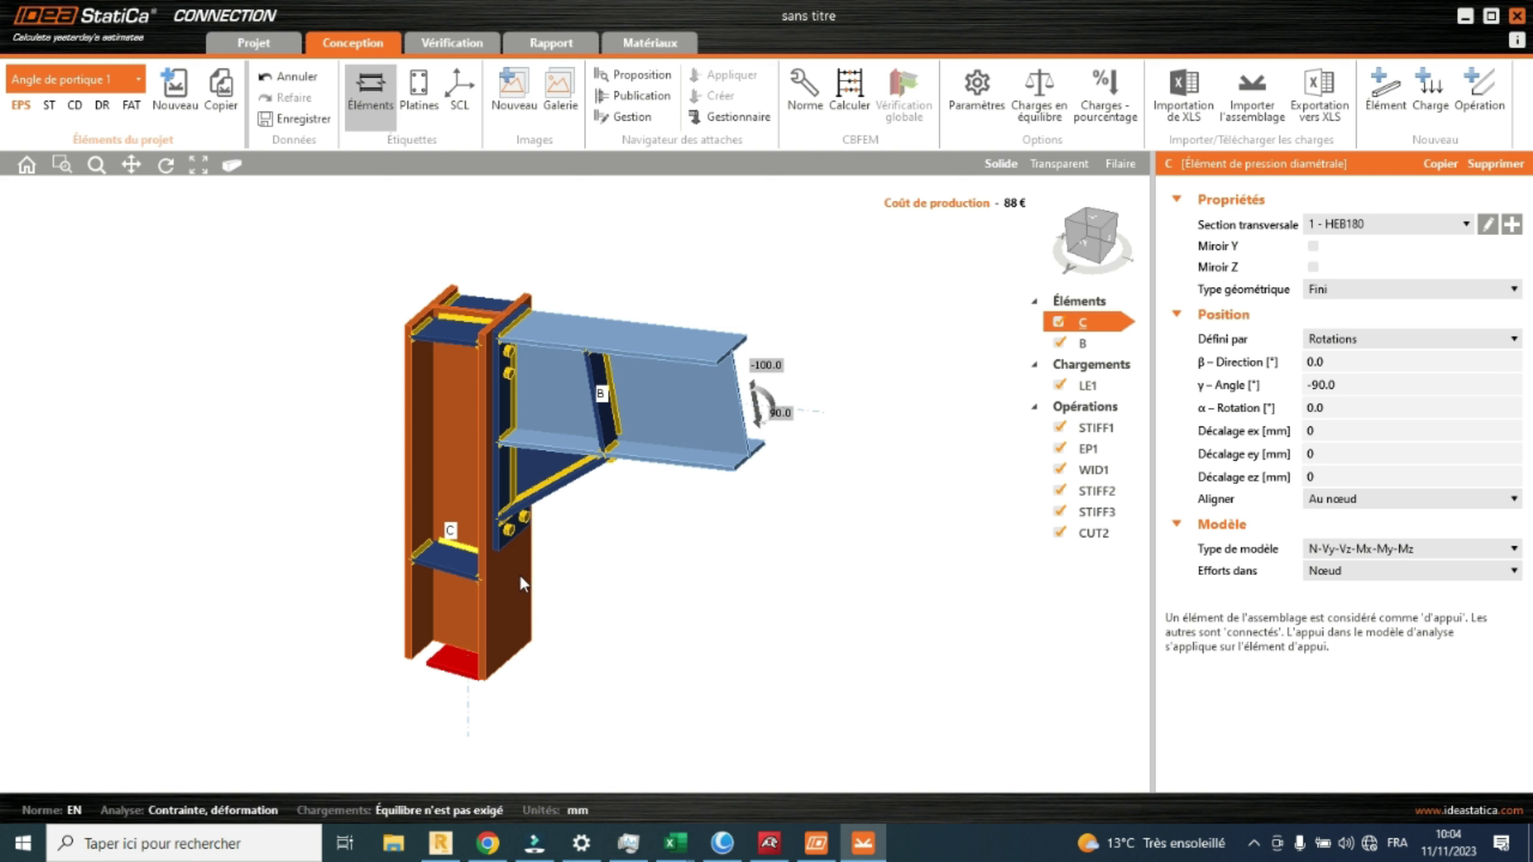
left_click(1125, 343)
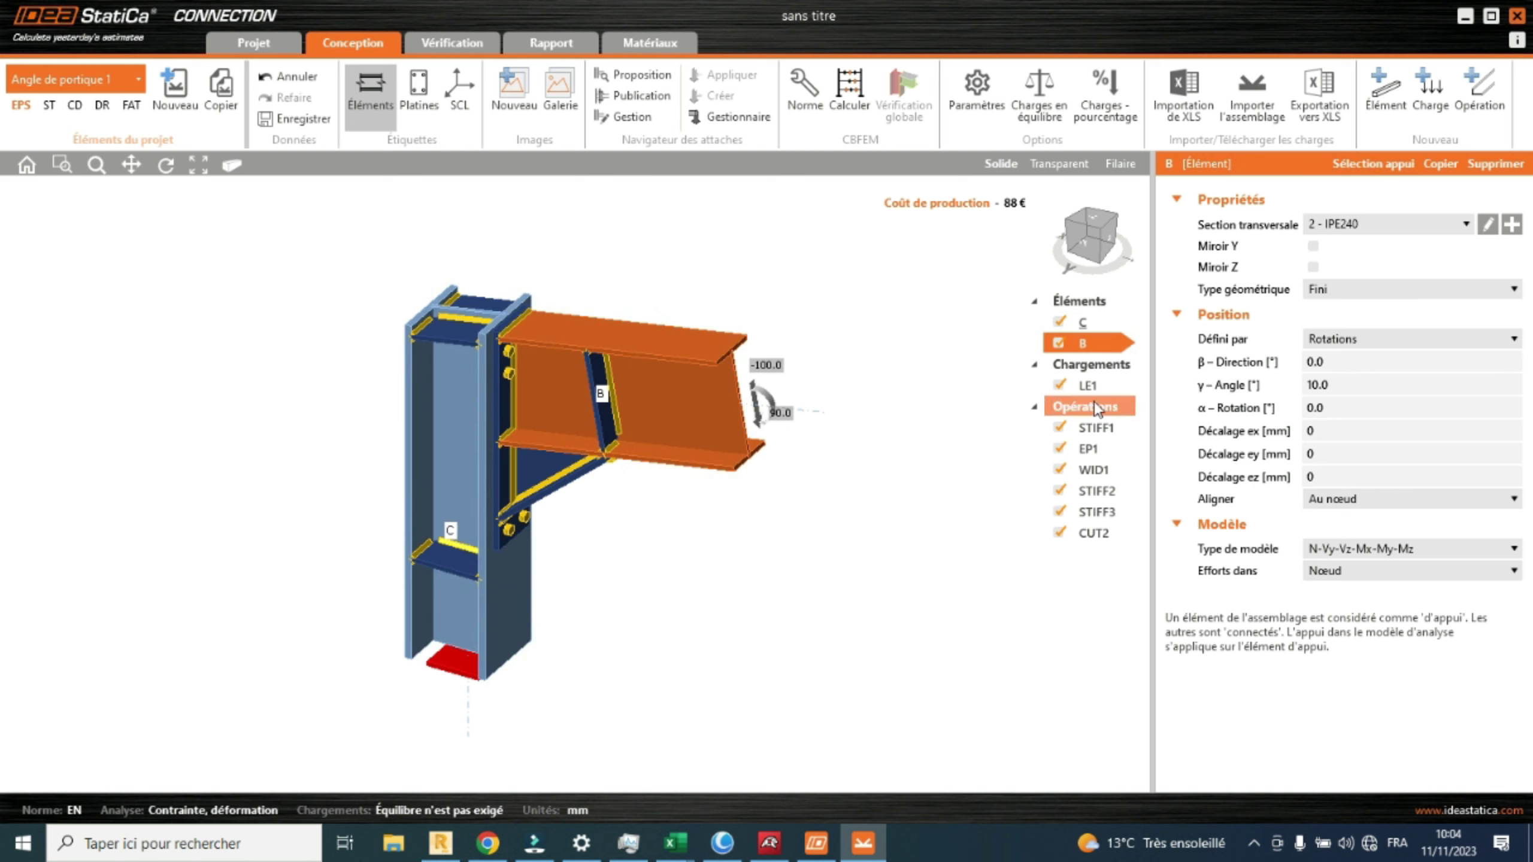
left_click(814, 532)
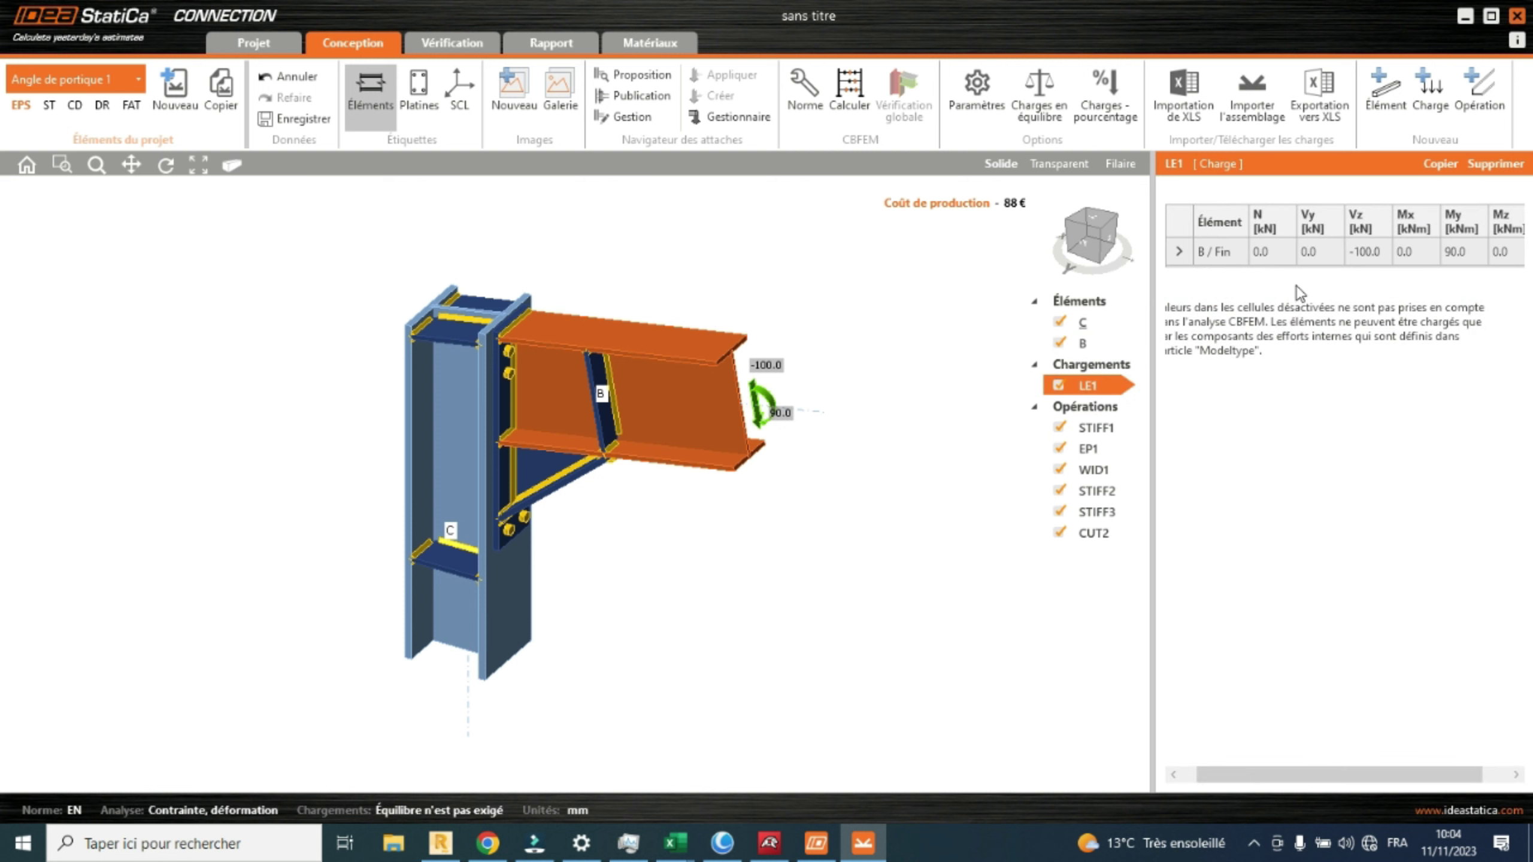
Change the cross-section of column C to IPE400.
left_click(1094, 322)
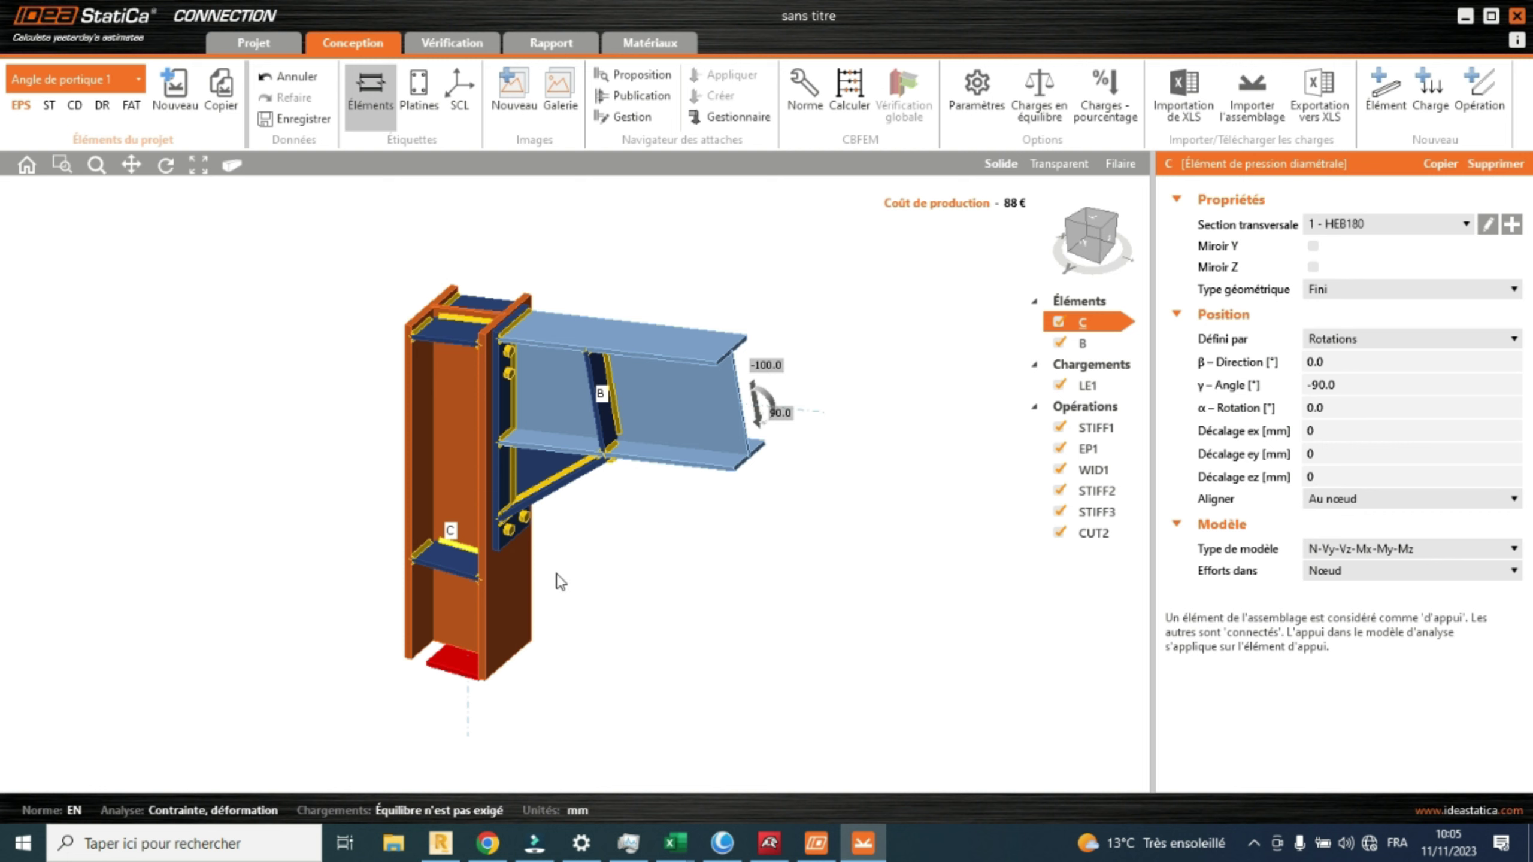
scroll(536, 586, "up", 2)
middle_click_drag(585, 581, 563, 586)
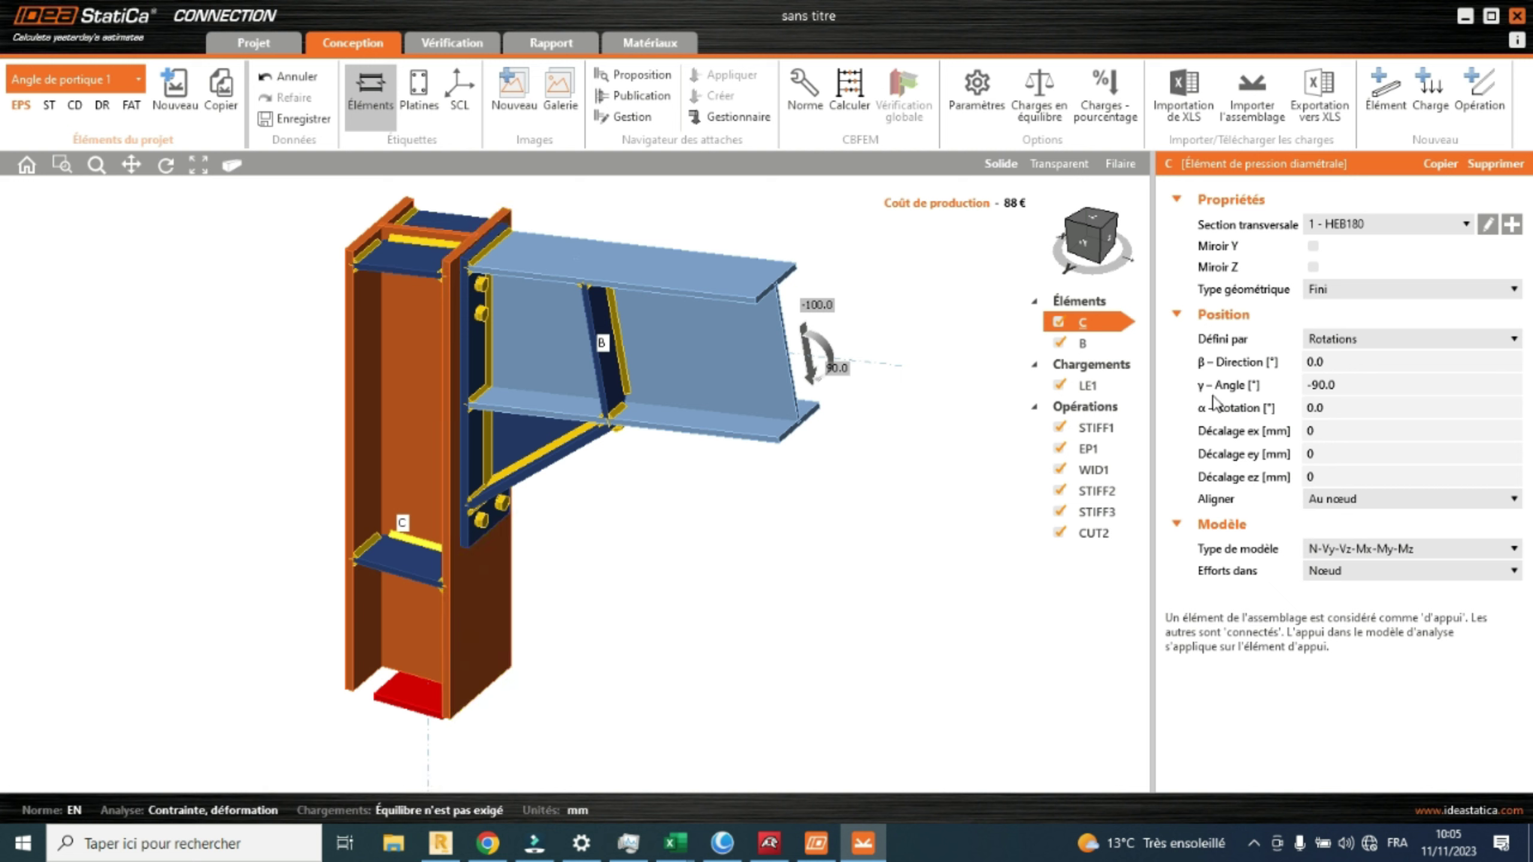
left_click(1487, 225)
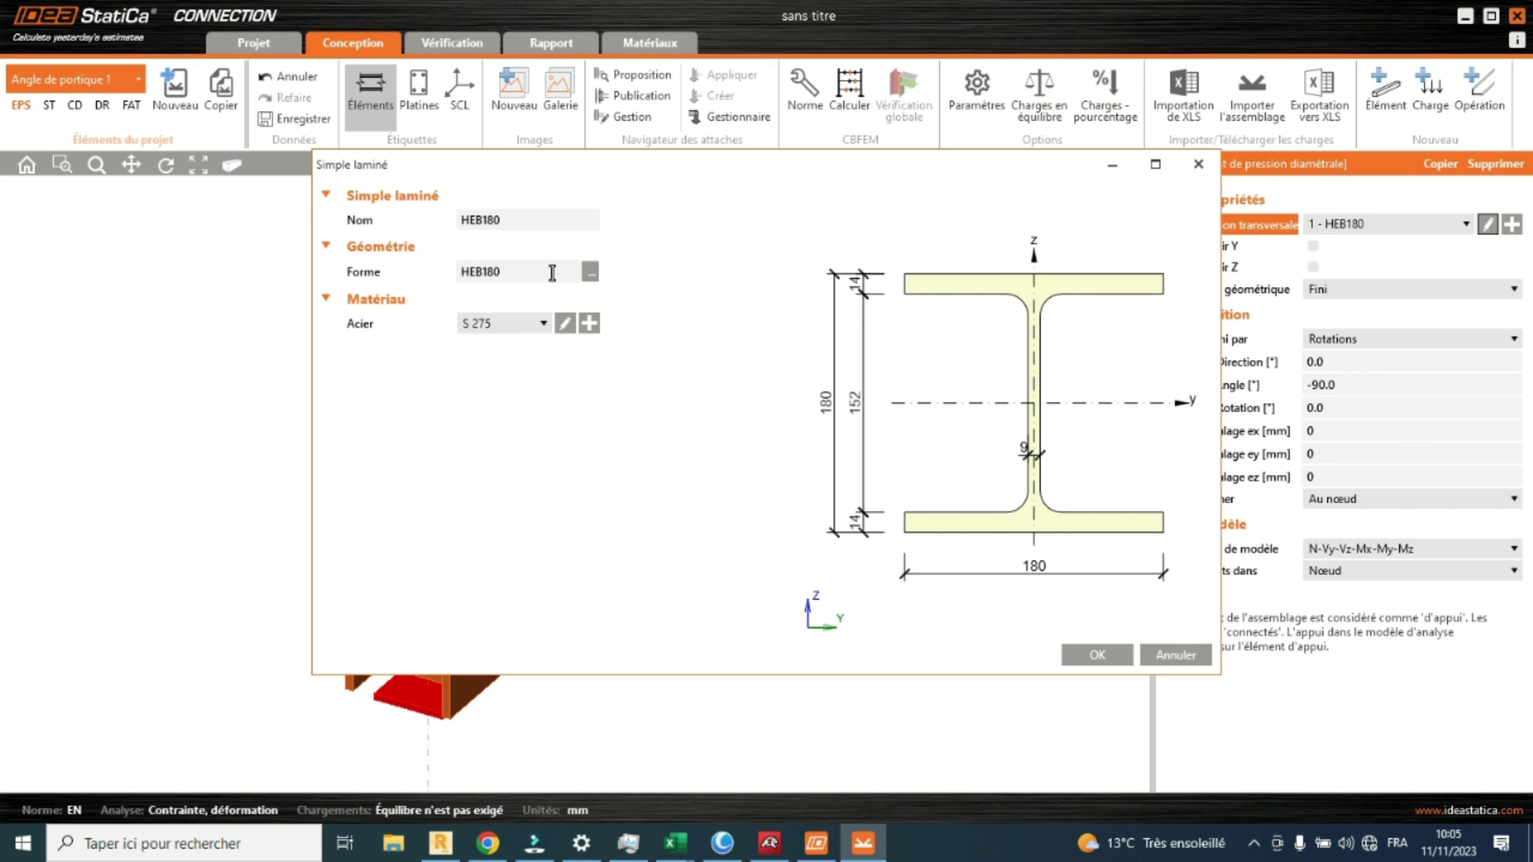
left_click(591, 273)
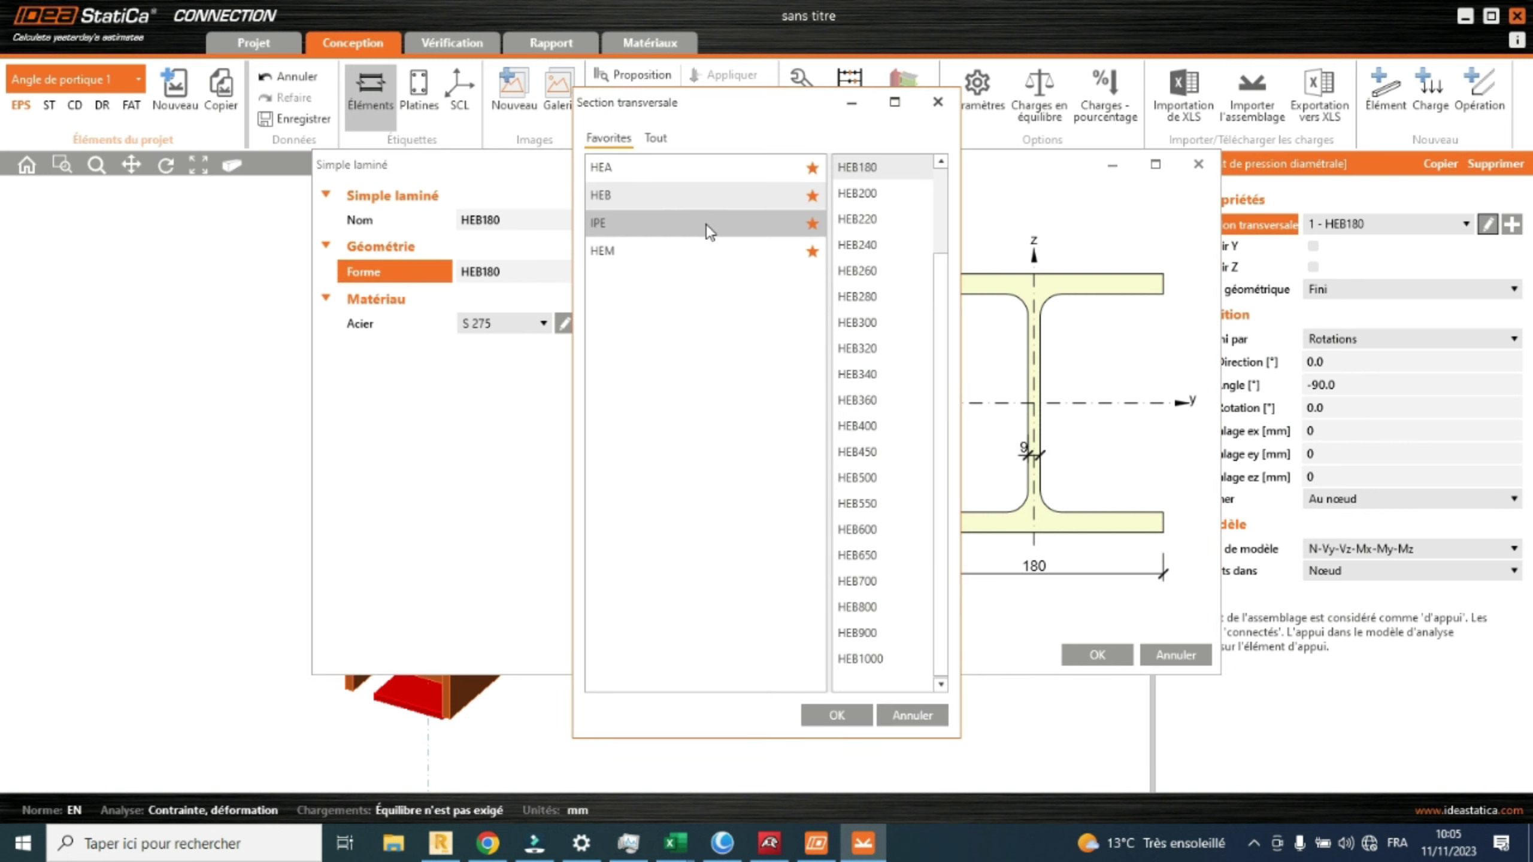
left_click(707, 223)
scroll(891, 580, "down", 9)
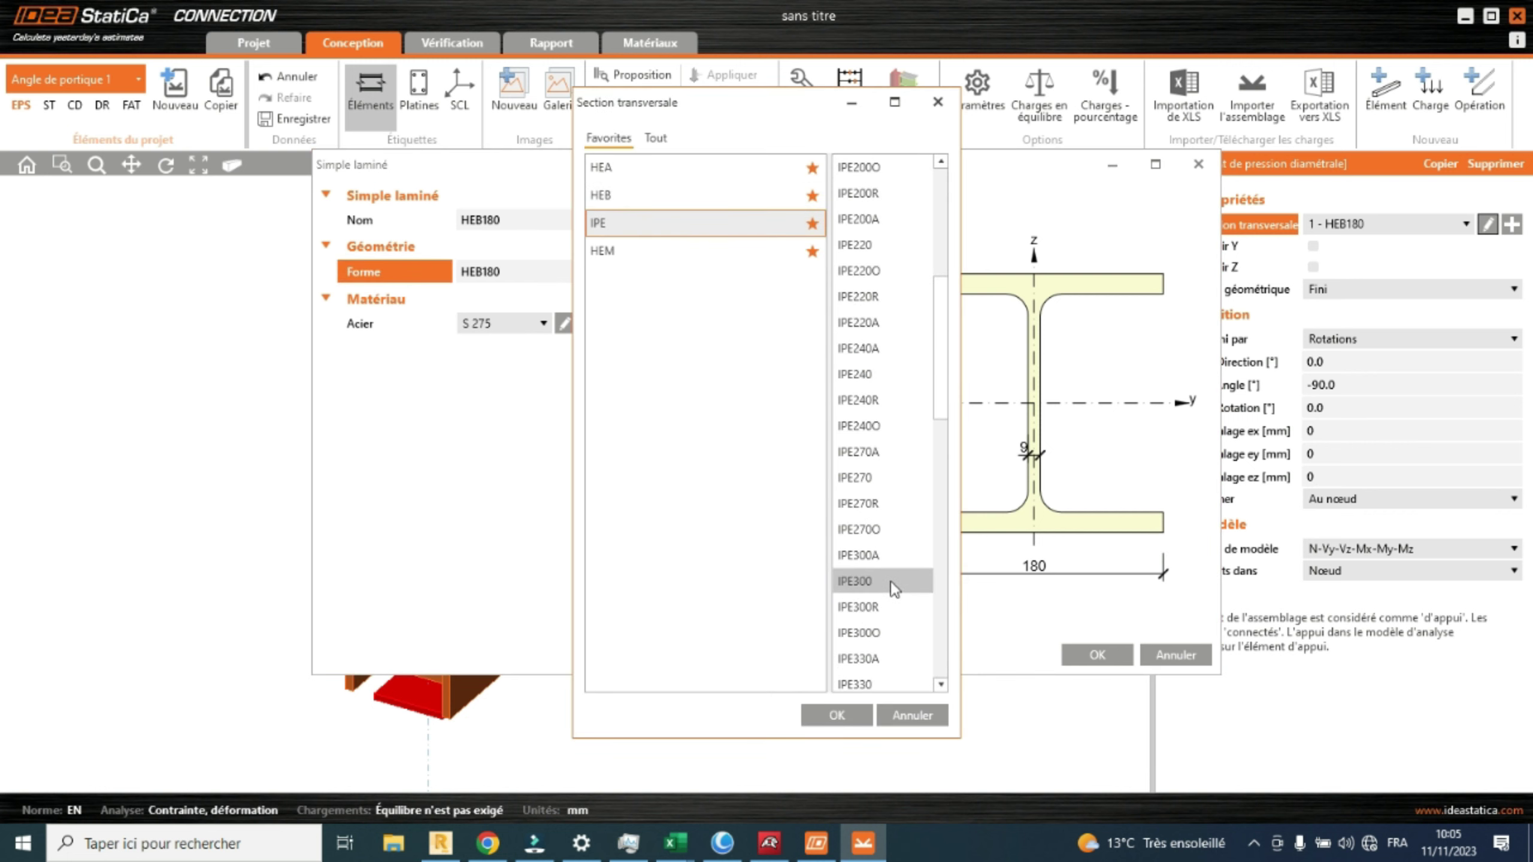
left_click(868, 634)
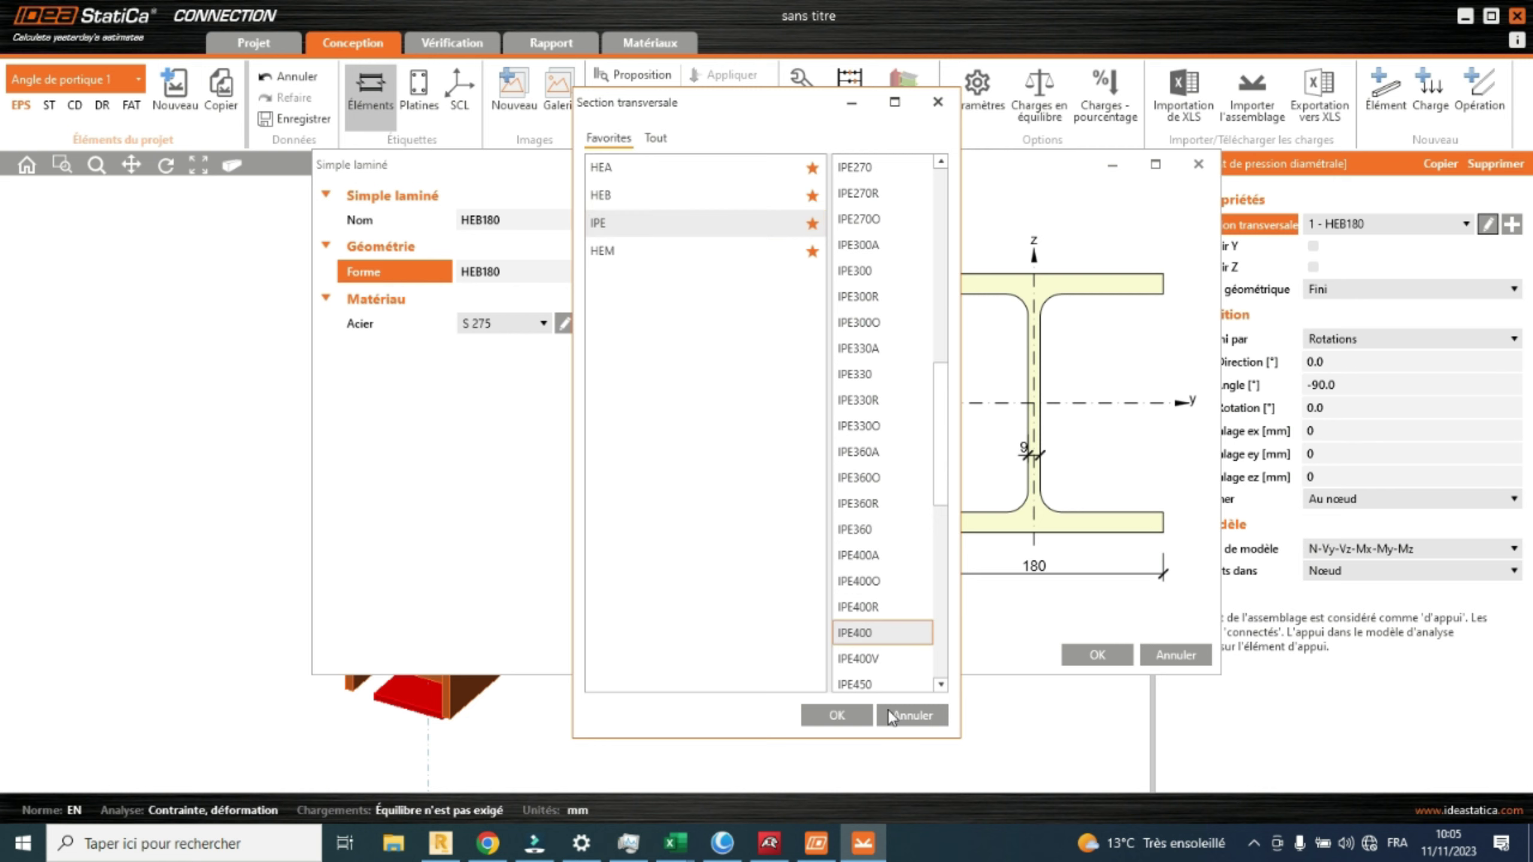
left_click(837, 715)
left_click(1096, 654)
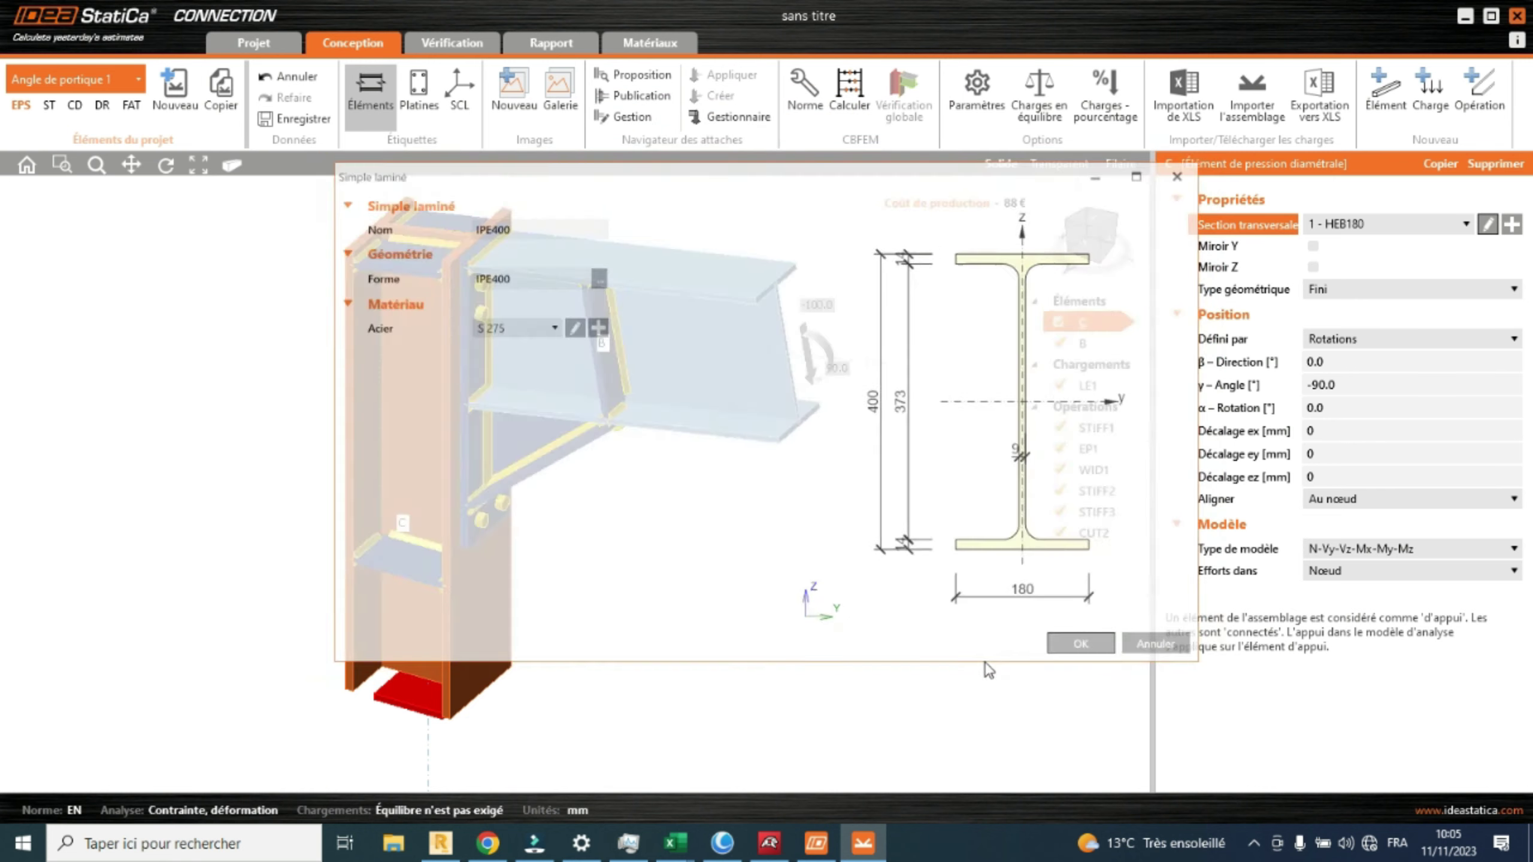
Change the cross-section of beam B to IPE270.
left_click(1077, 343)
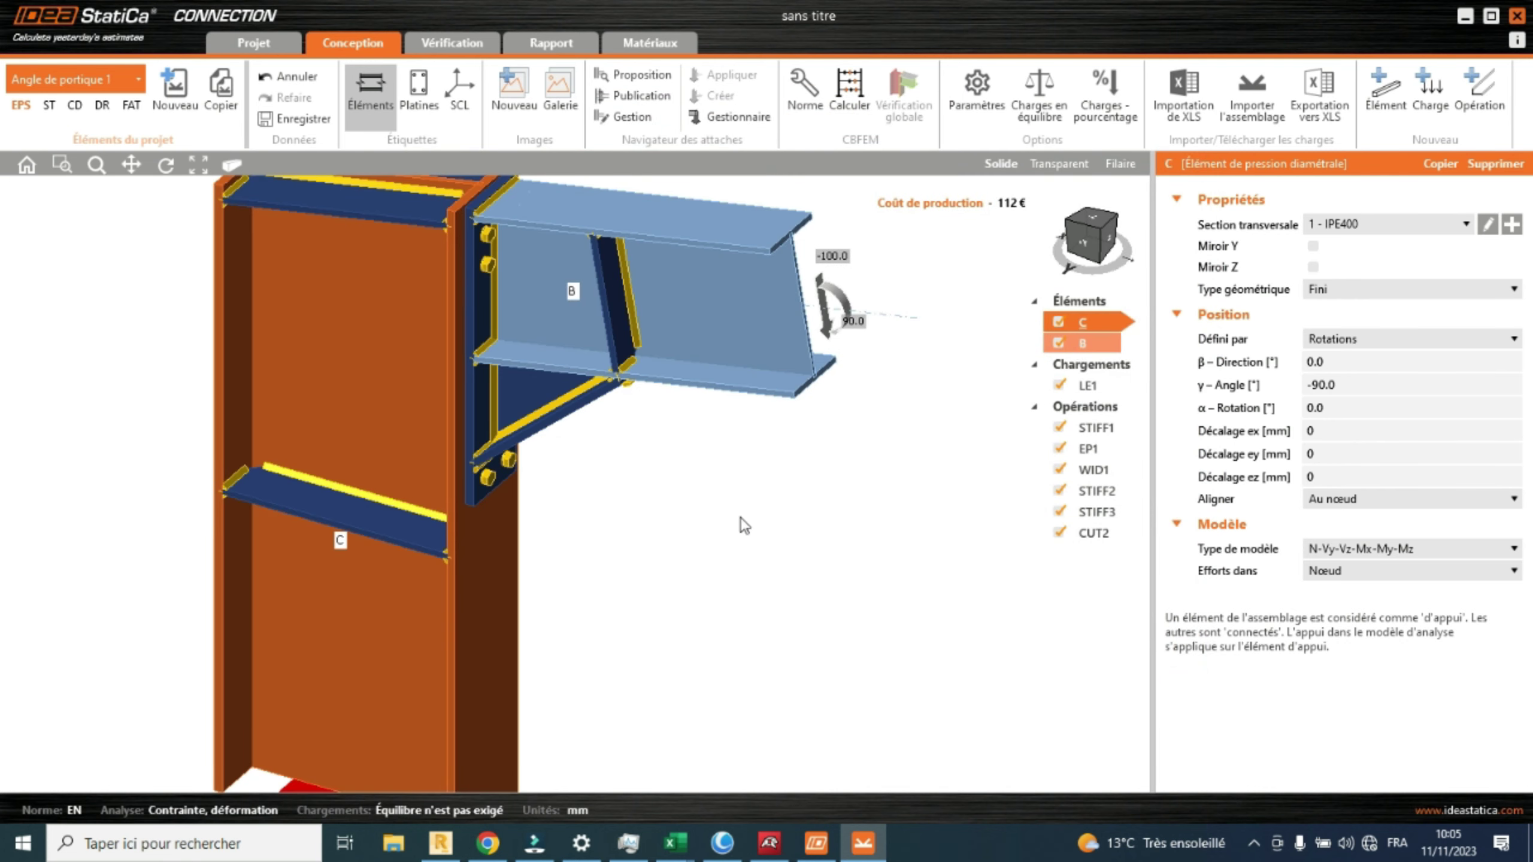
scroll(726, 522, "down", 3)
middle_click_drag(726, 522, 707, 547)
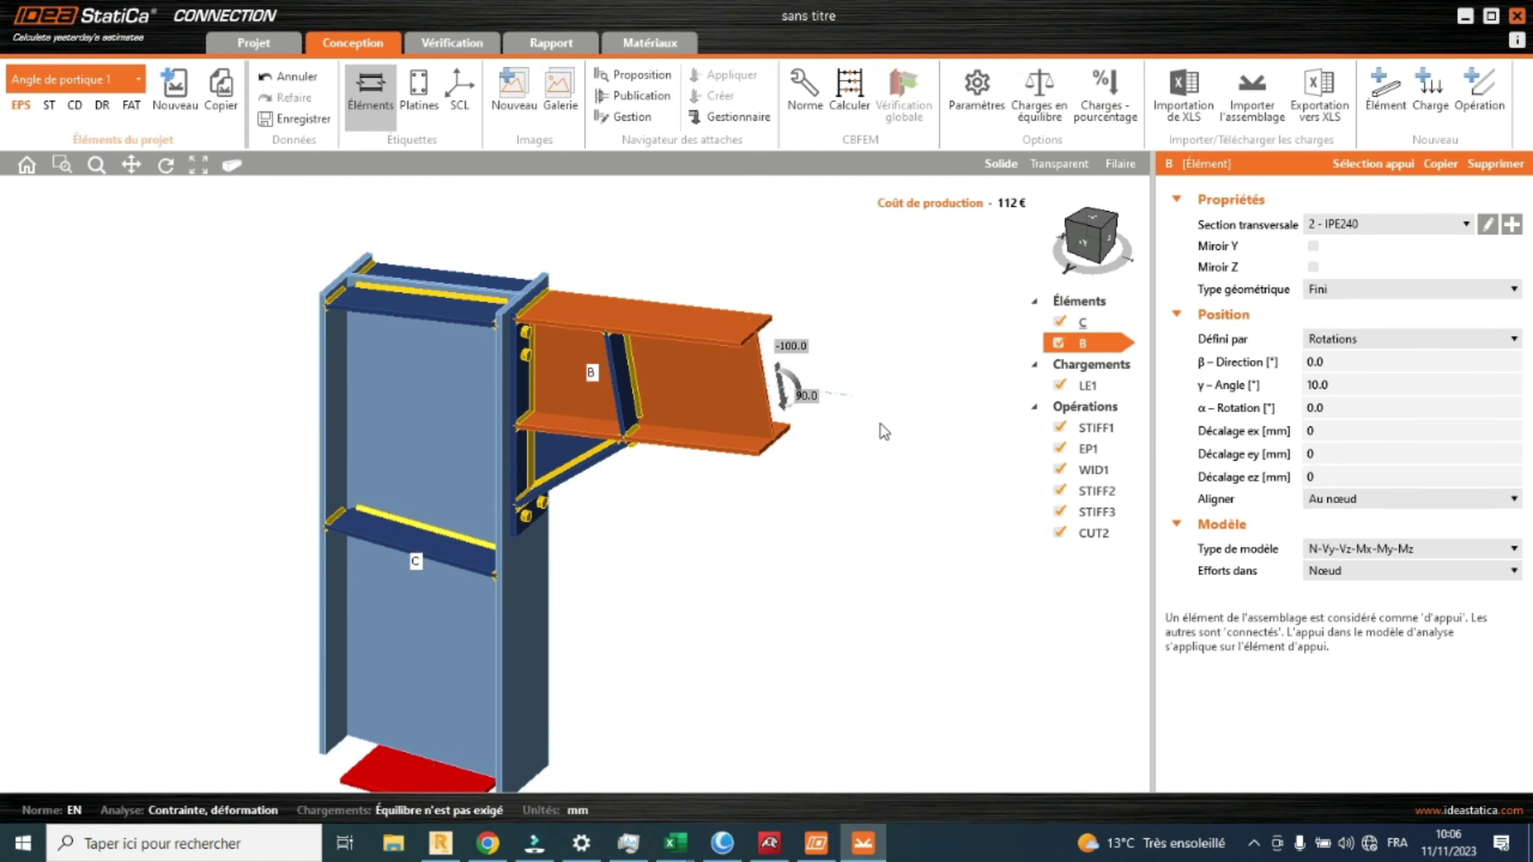
left_click(1488, 225)
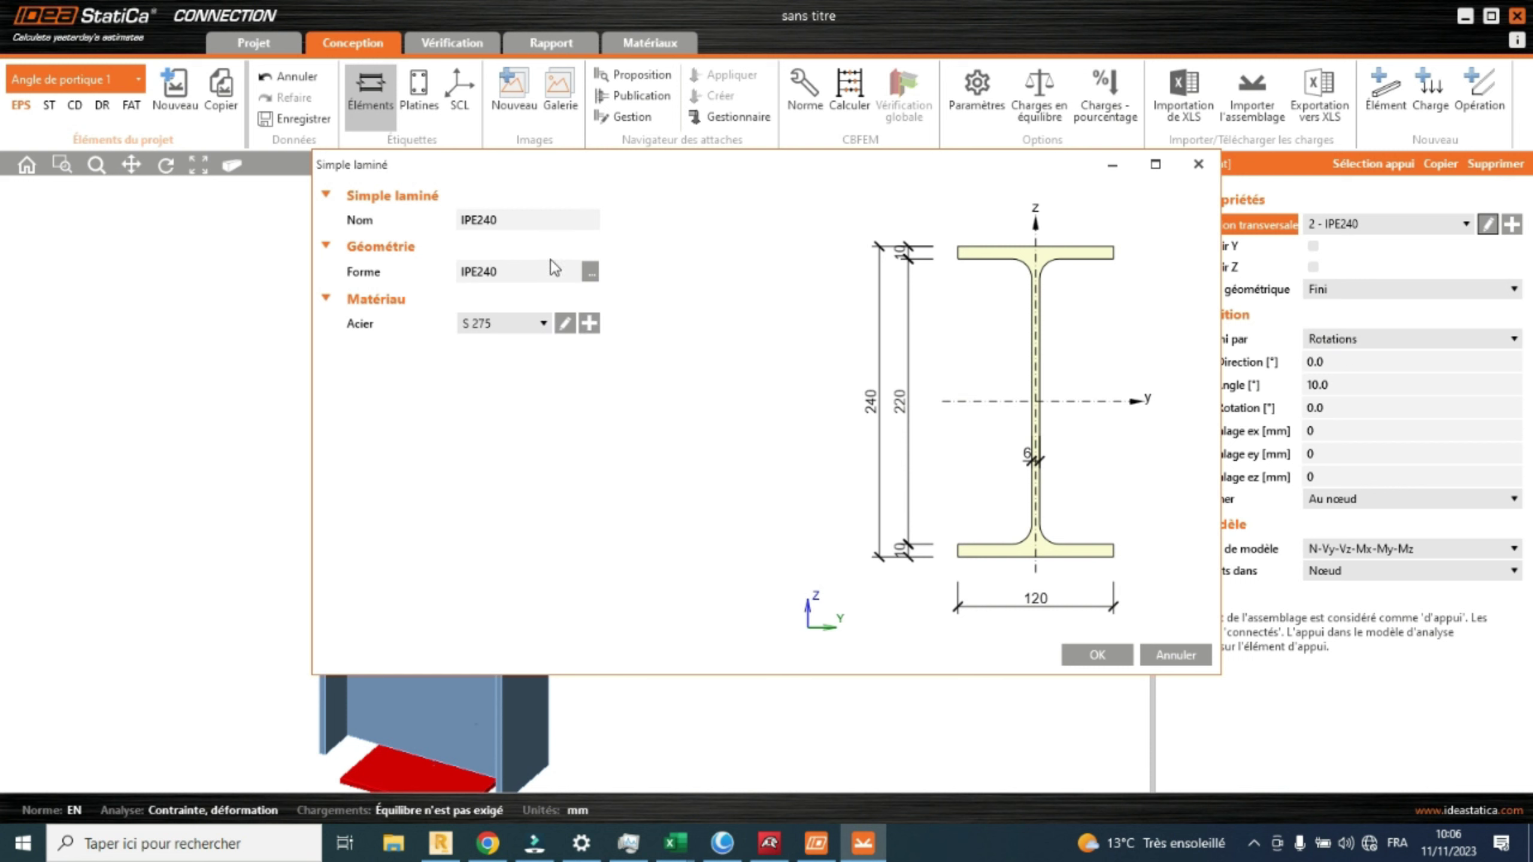
left_click(591, 272)
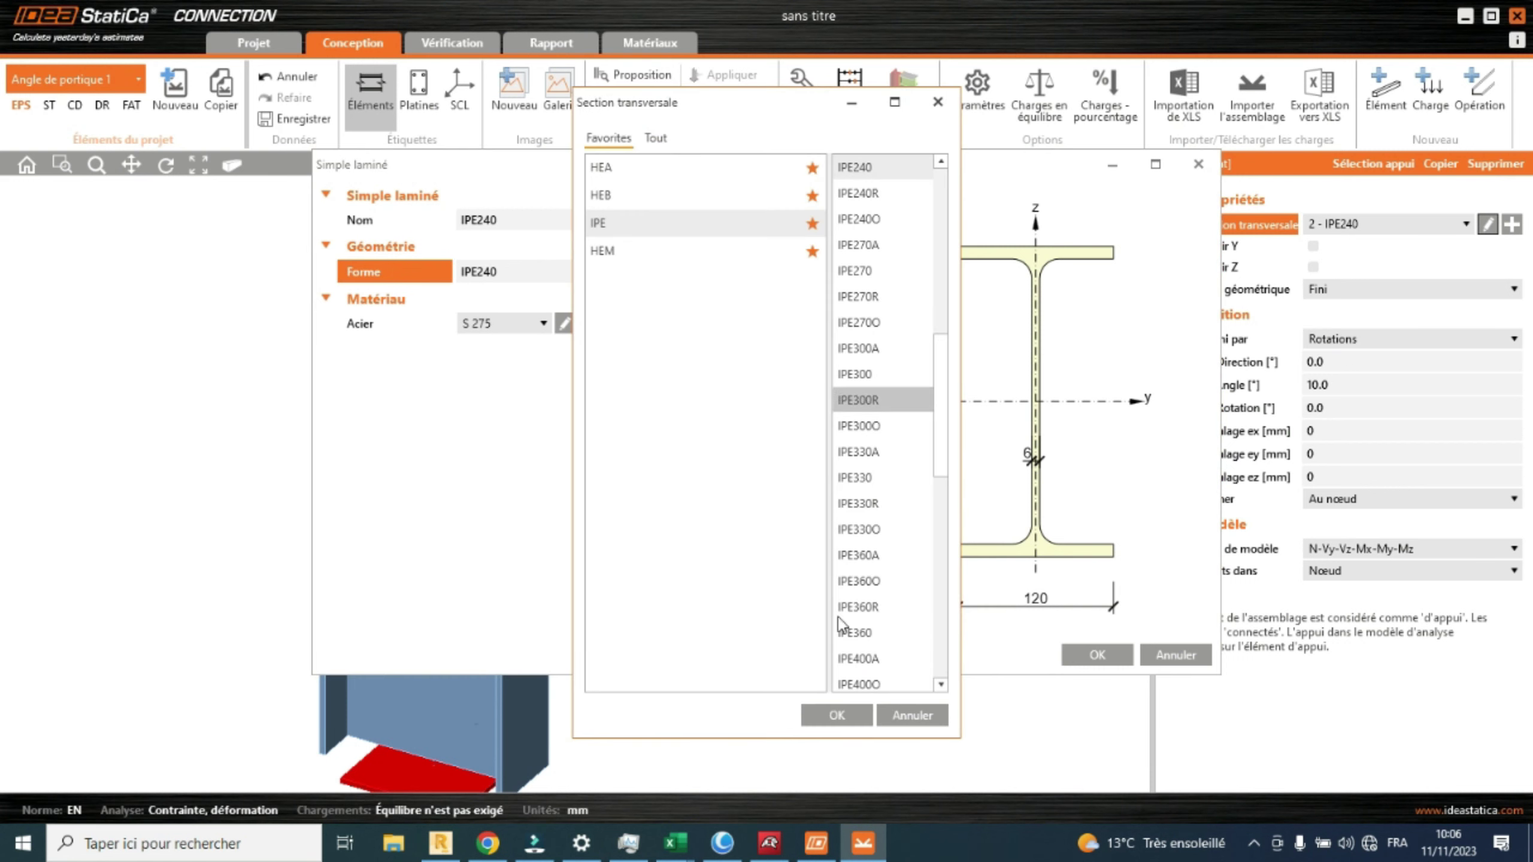
scroll(860, 576, "down", 3)
scroll(863, 574, "down", 3)
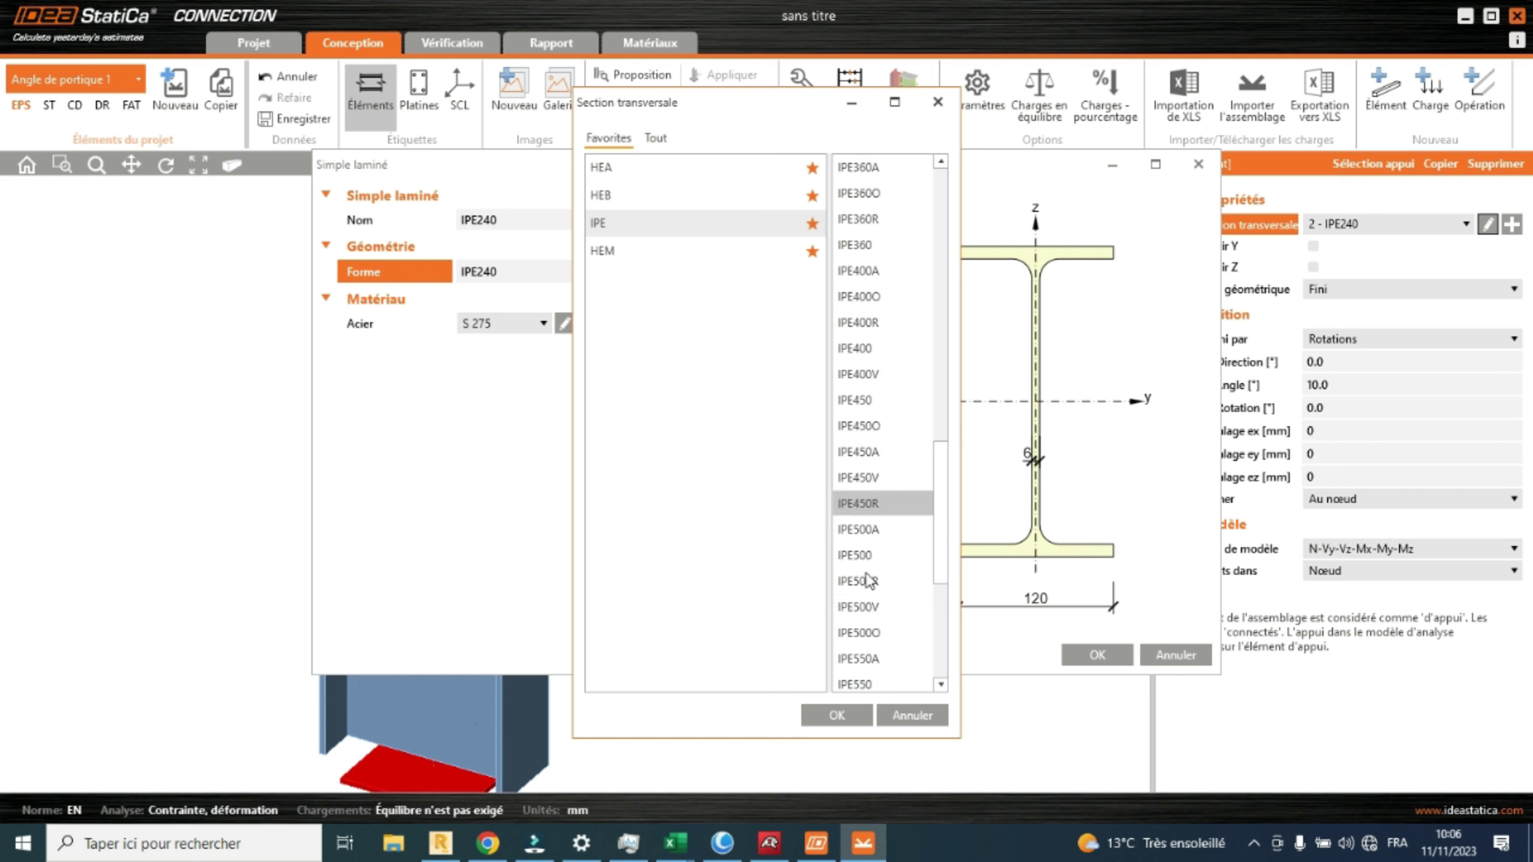
scroll(879, 527, "up", 5)
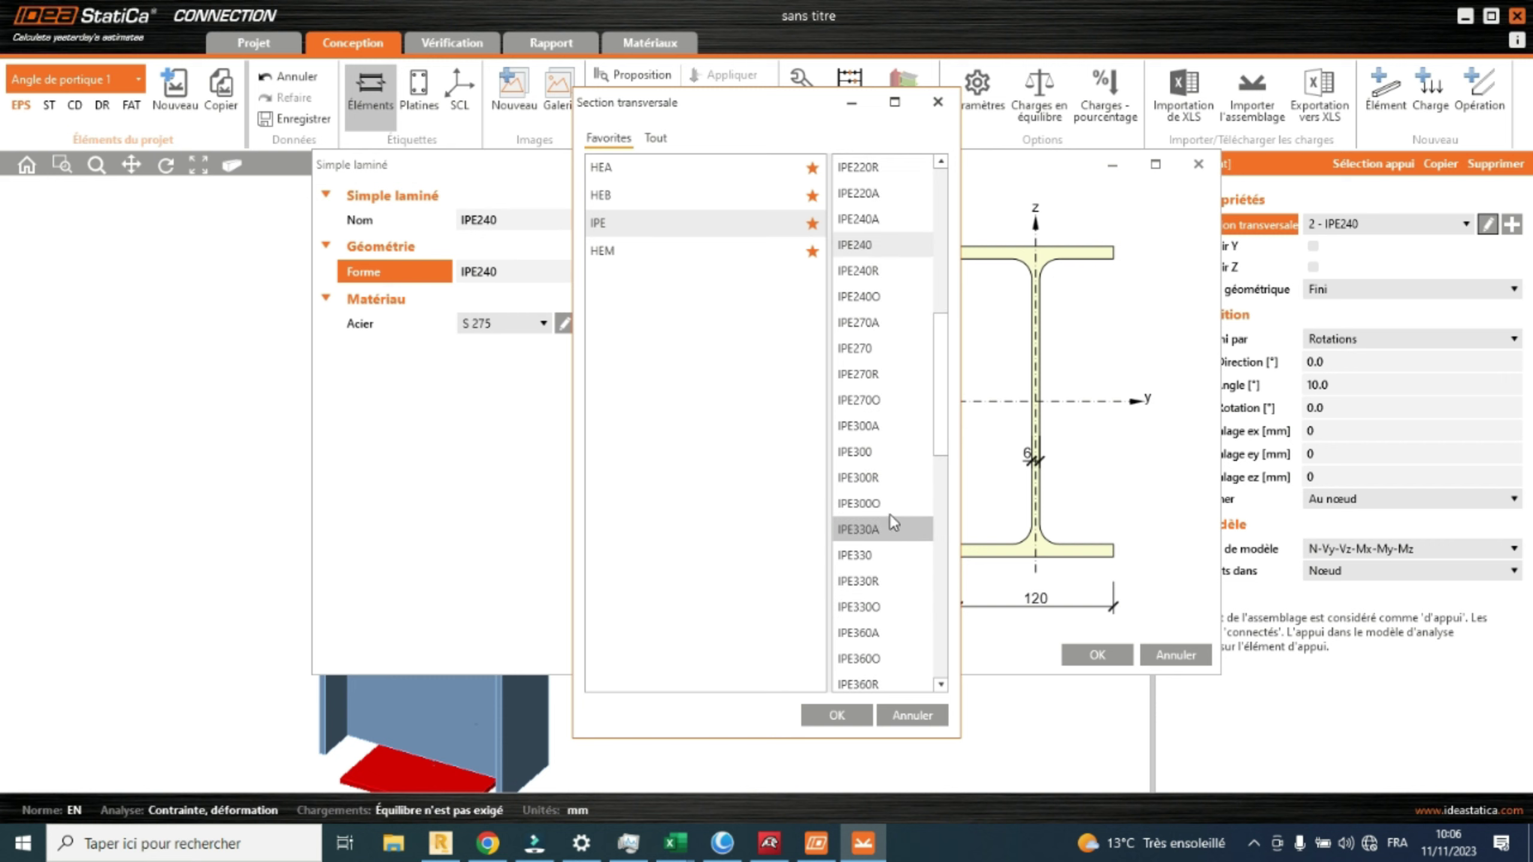
left_click(893, 354)
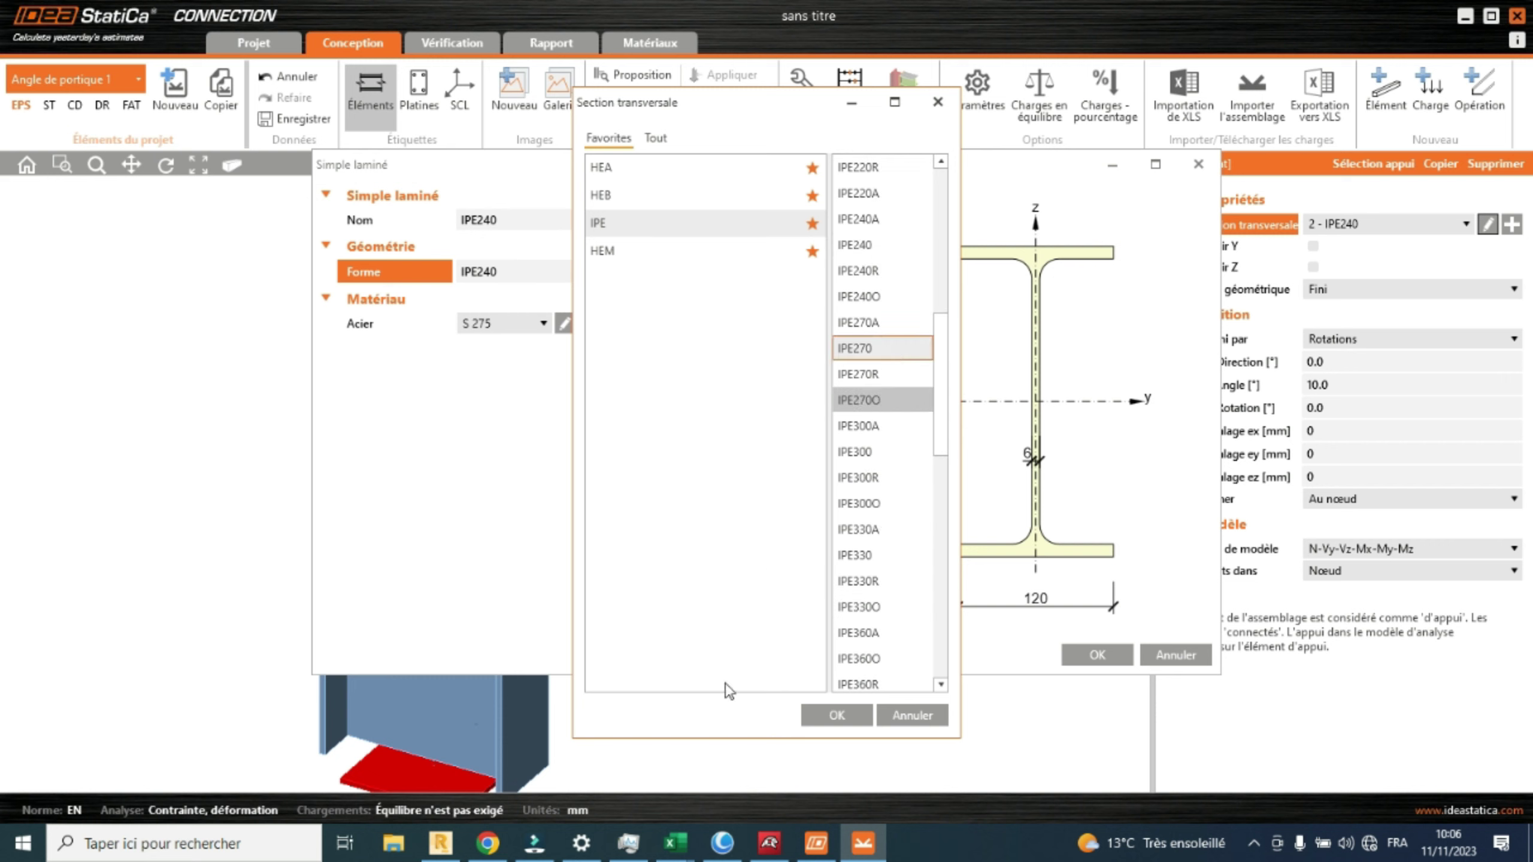
left_click(838, 715)
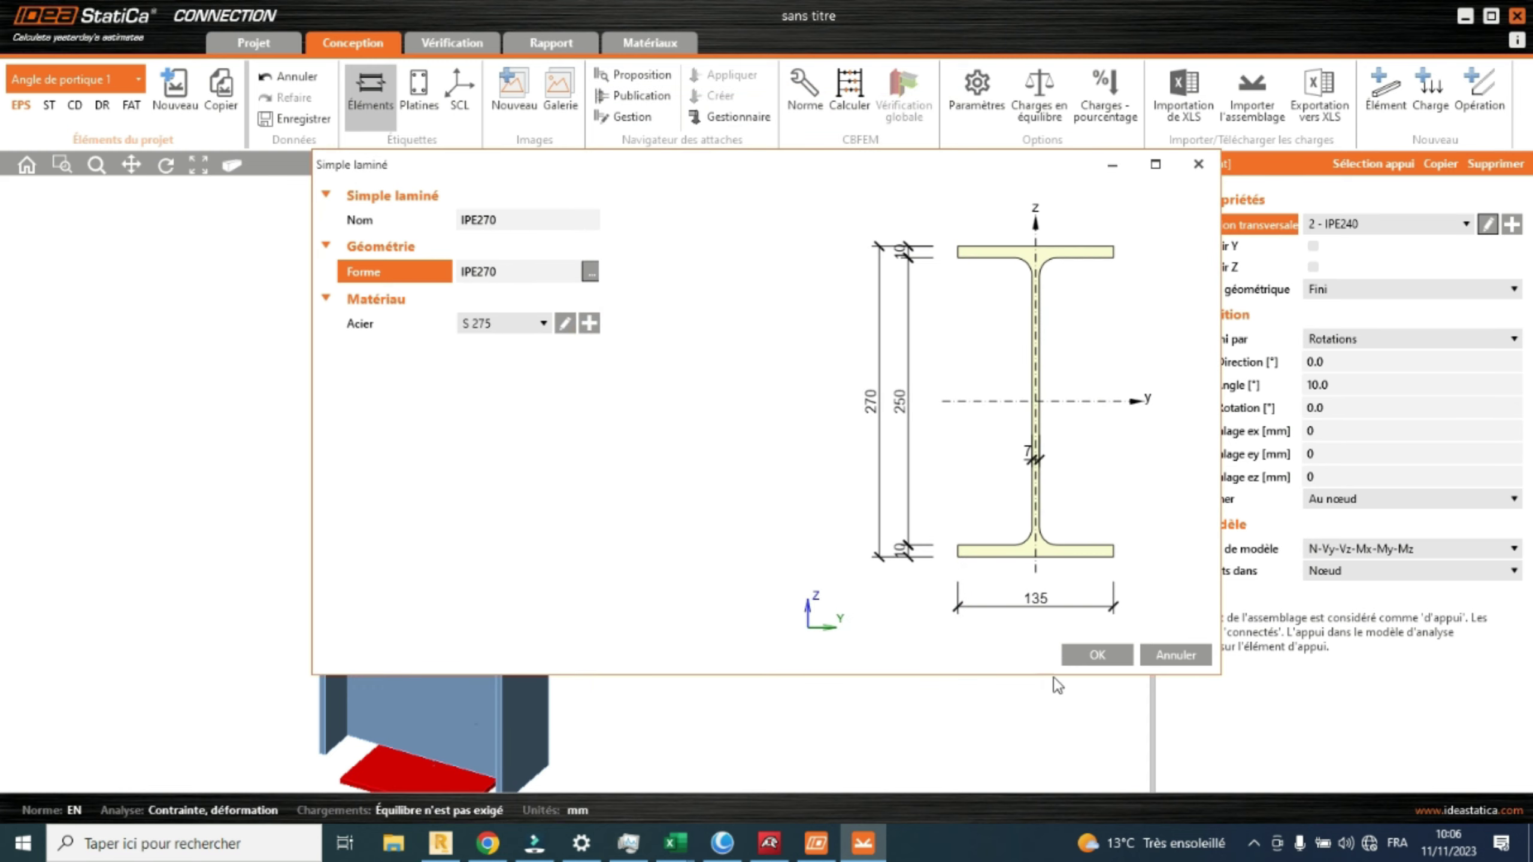
left_click(1092, 655)
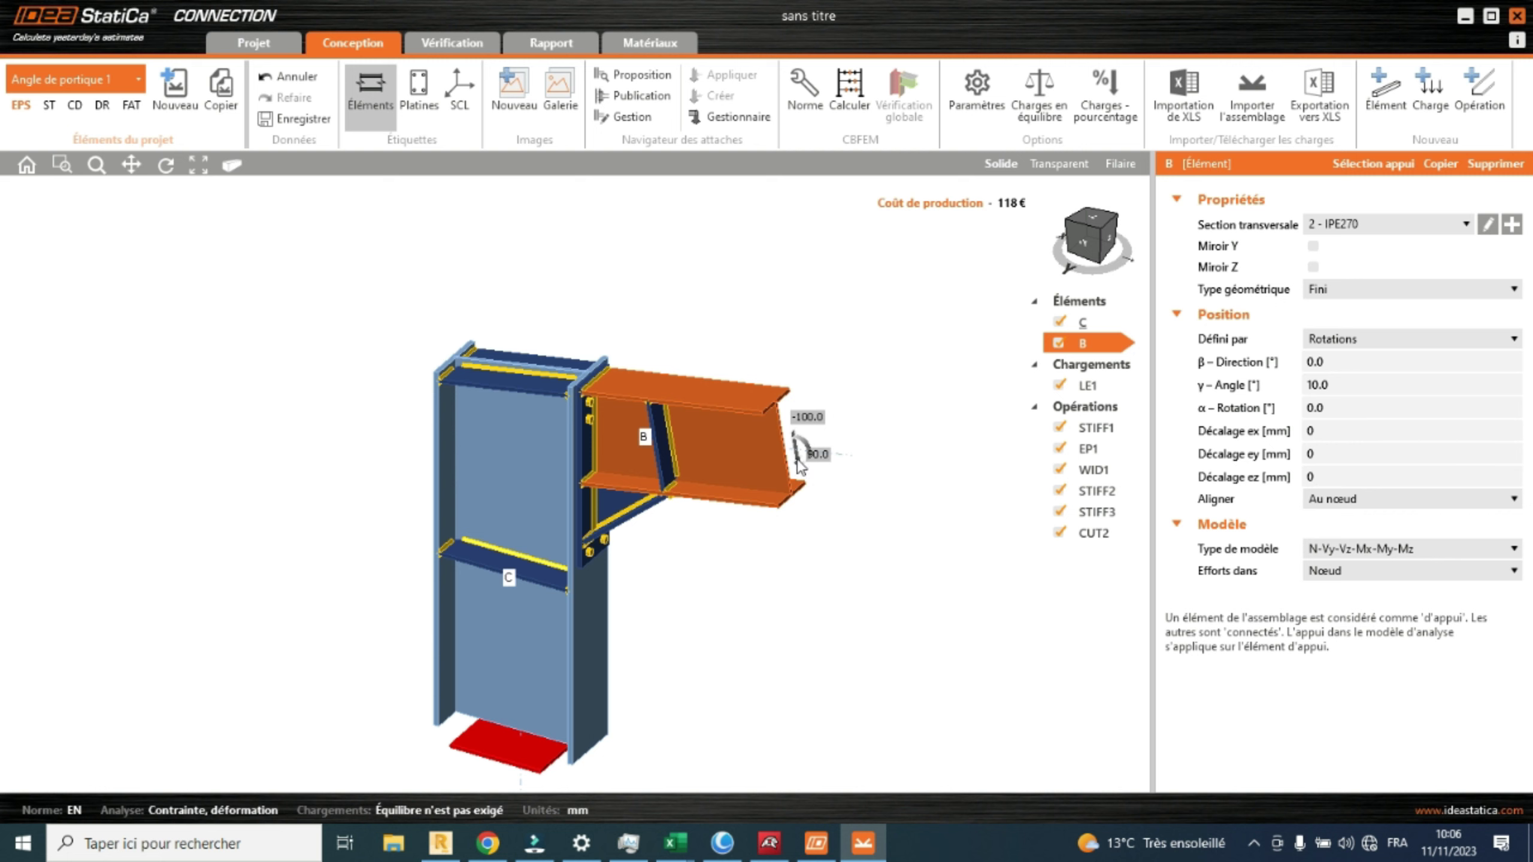
scroll(700, 566, "up", 1)
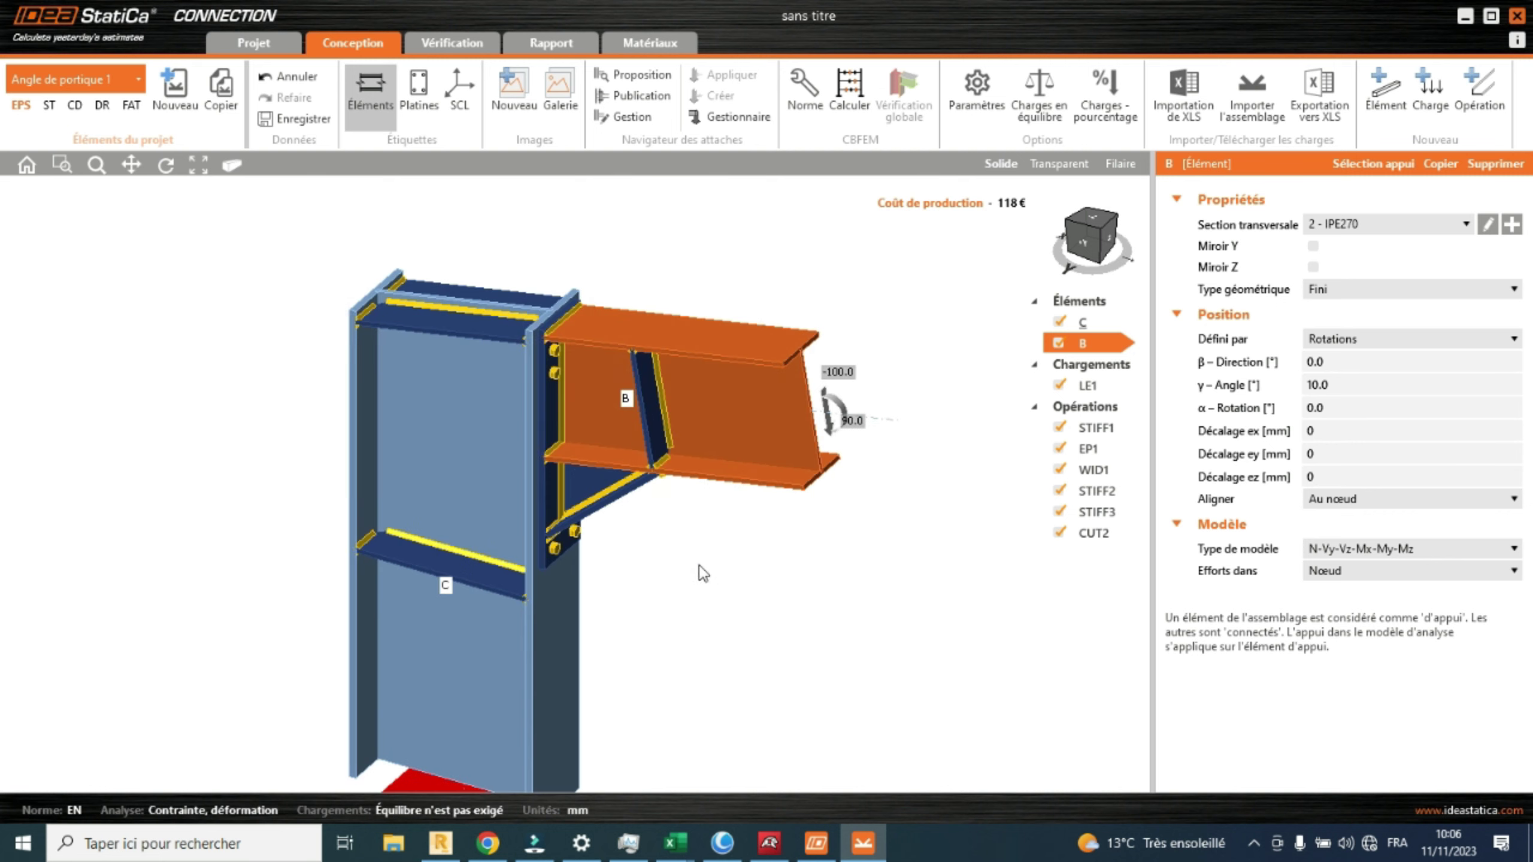
Examine the internal forces that load effect LE1 applies to beam B.
scroll(701, 565, "down", 1)
middle_click_drag(677, 545, 623, 560)
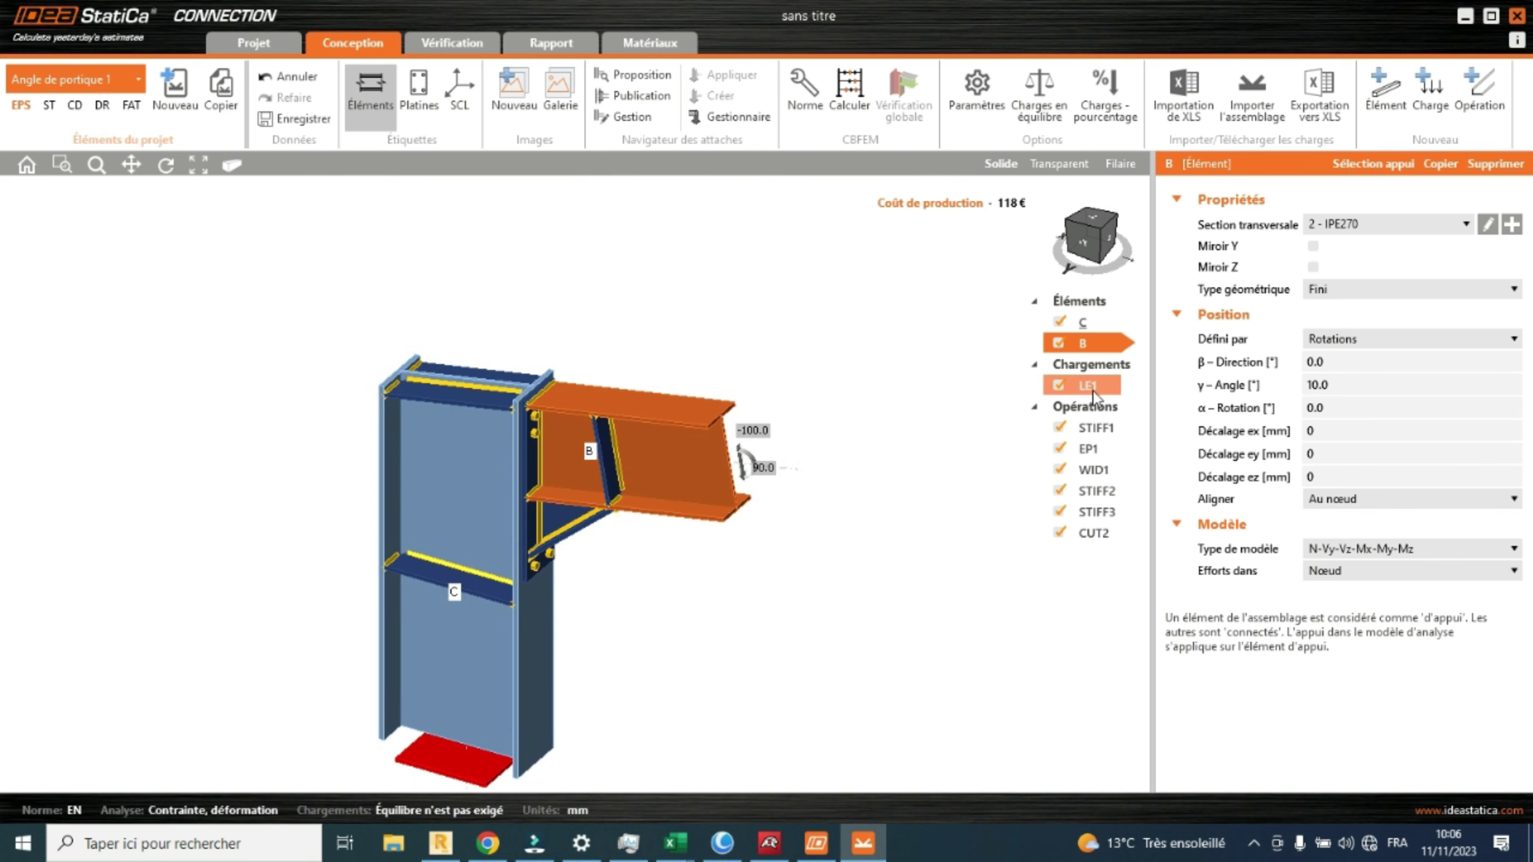
scroll(709, 566, "down", 1)
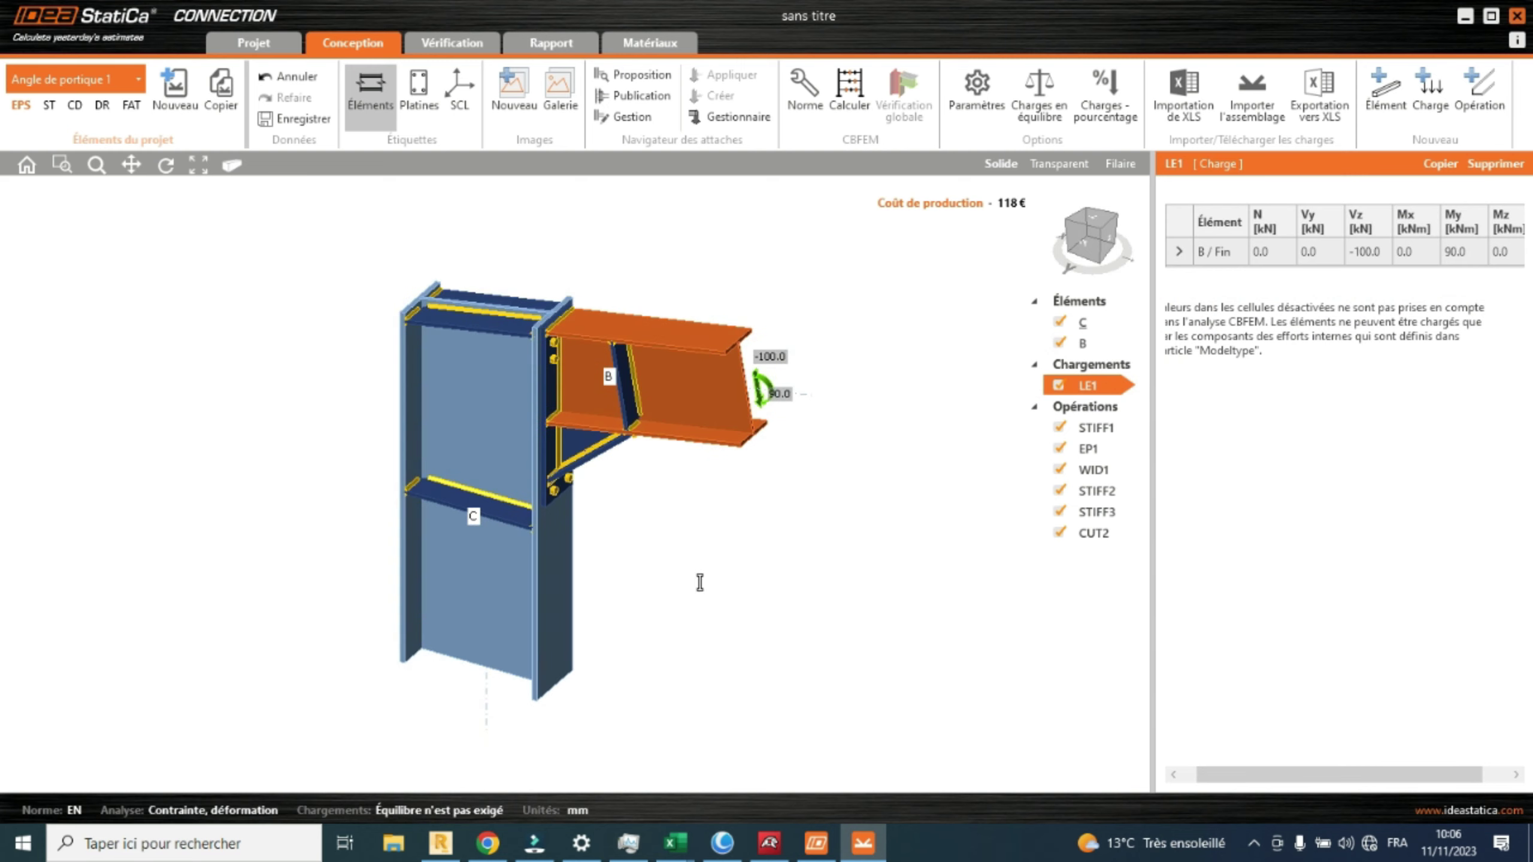
middle_click_drag(708, 565, 690, 594)
scroll(690, 594, "up", 1)
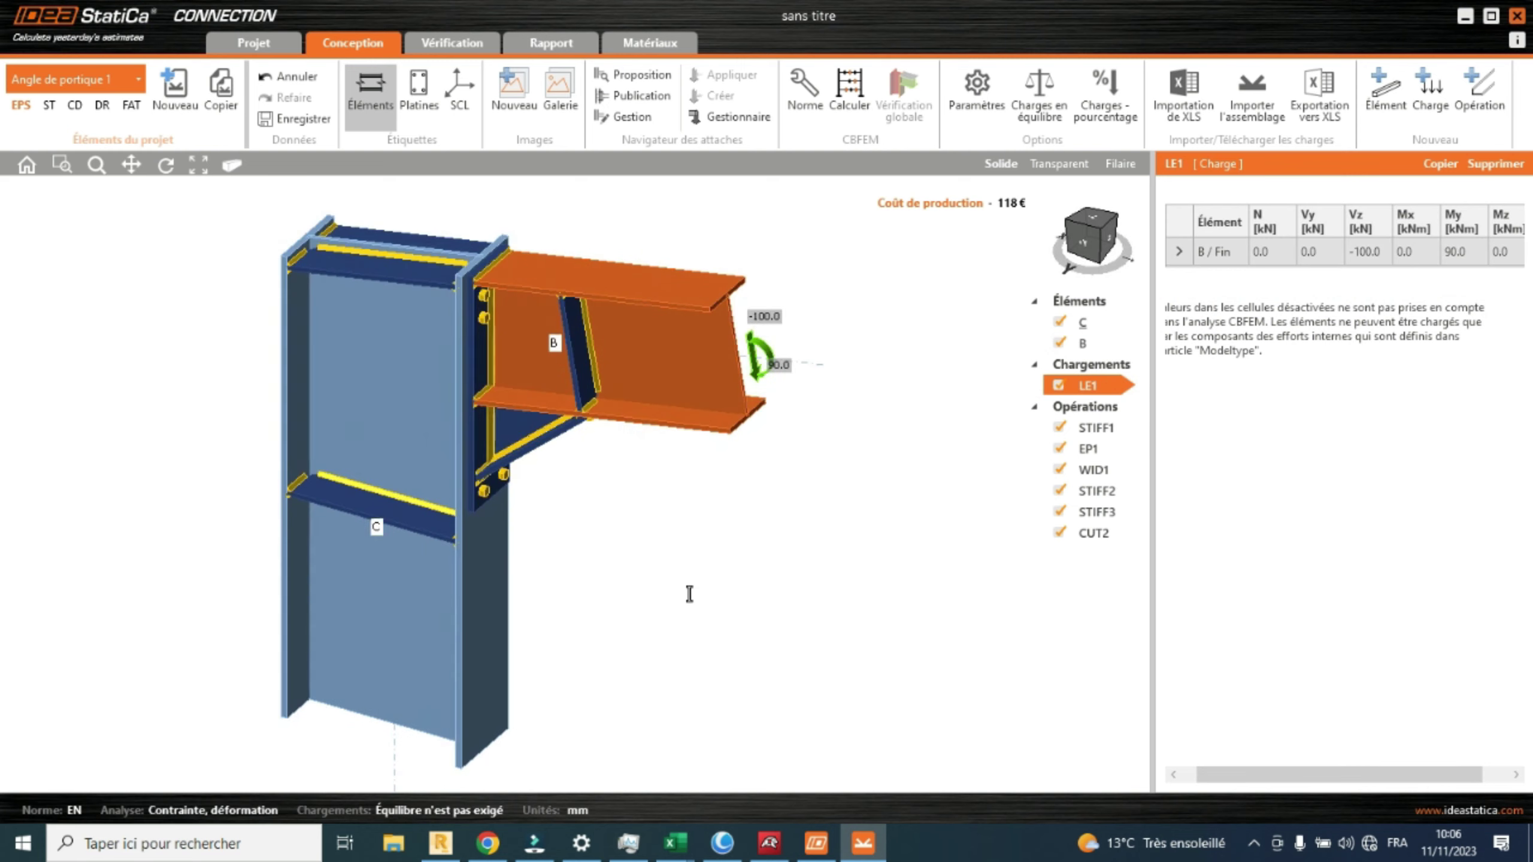
Switch to Robot Structural Analysis and isolate column bar 12 and its adjoining rafter bar 14 in a separate view.
left_click(440, 843)
scroll(709, 412, "down", 1)
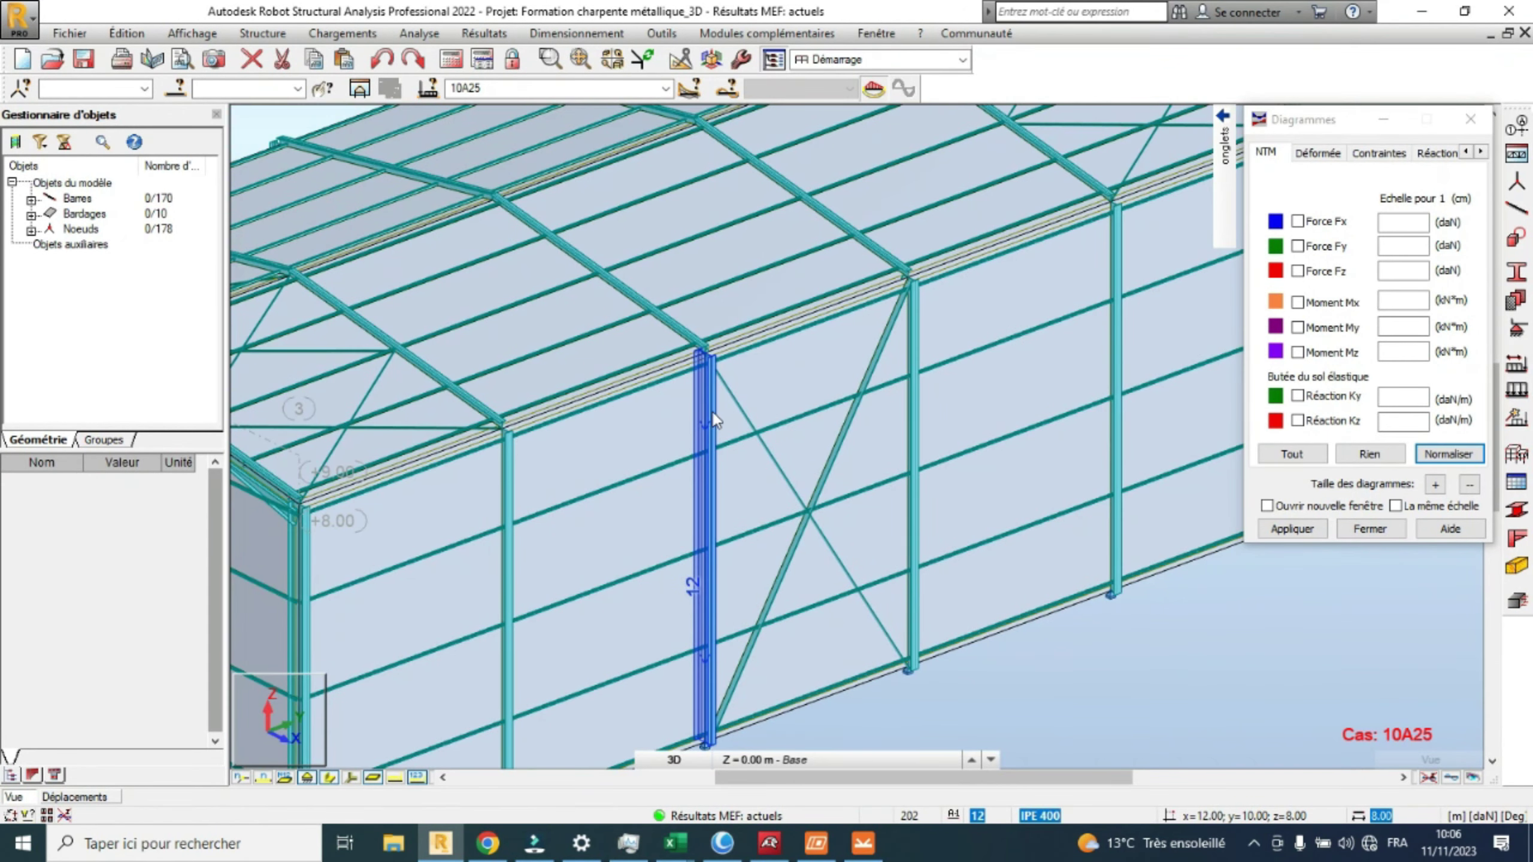
left_click(713, 413)
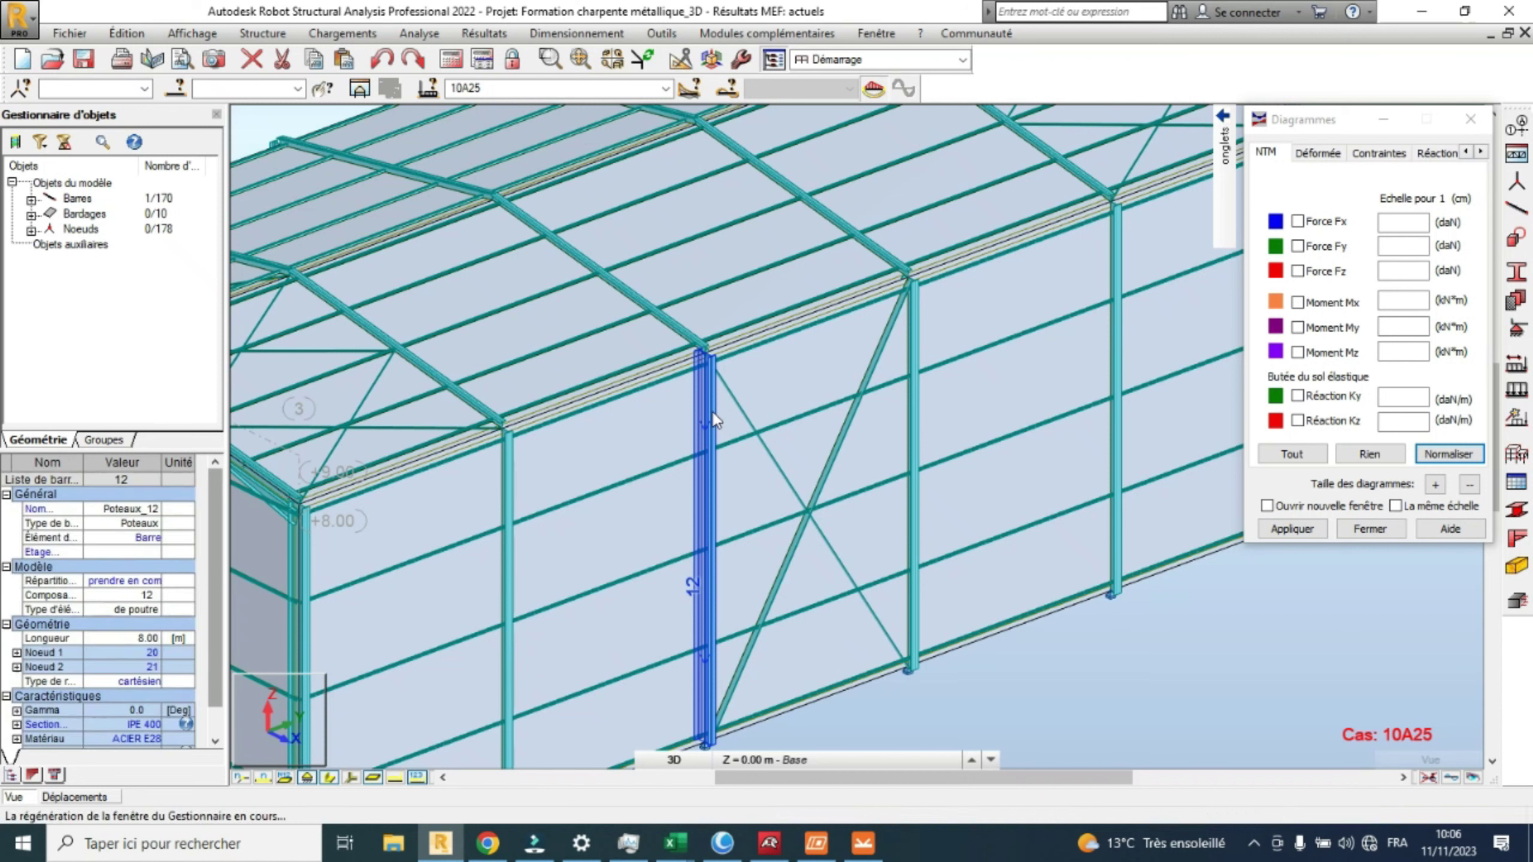
left_click(683, 331, "ctrl")
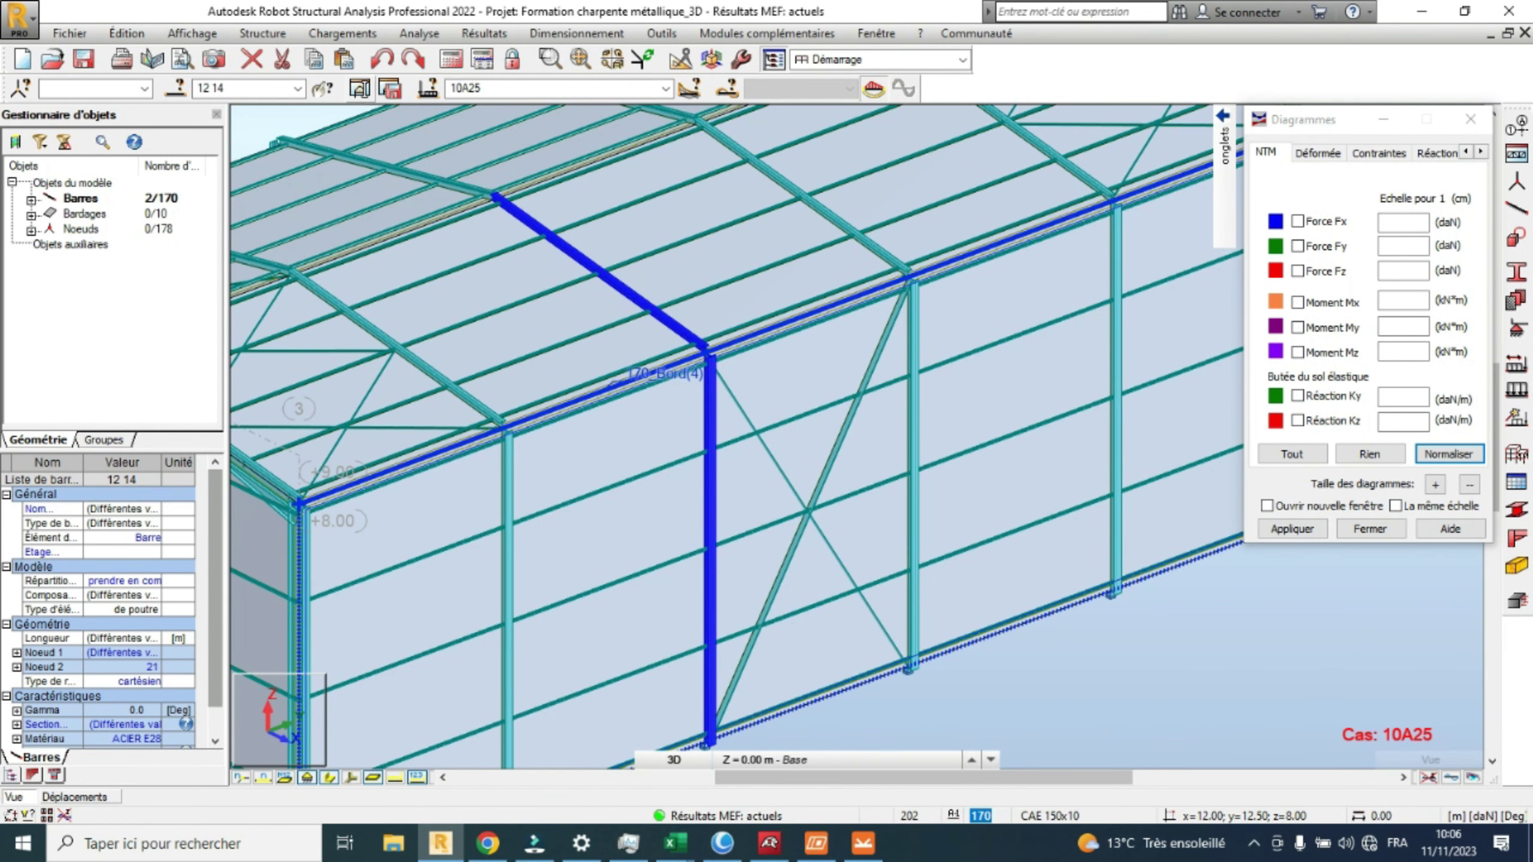
left_click(391, 88)
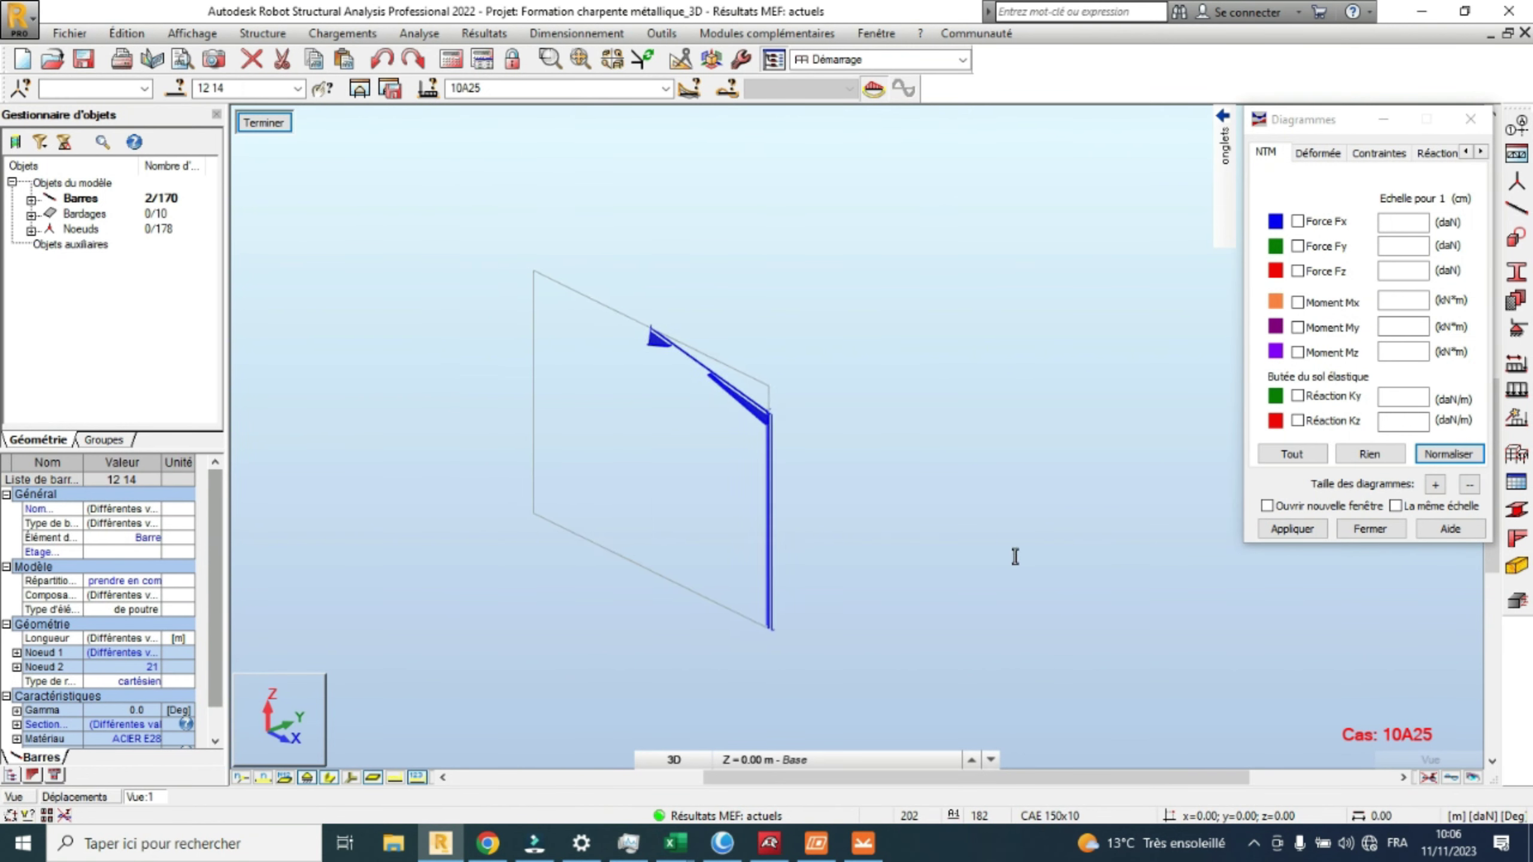
scroll(714, 427, "up", 2)
middle_click_drag(742, 520, 798, 473)
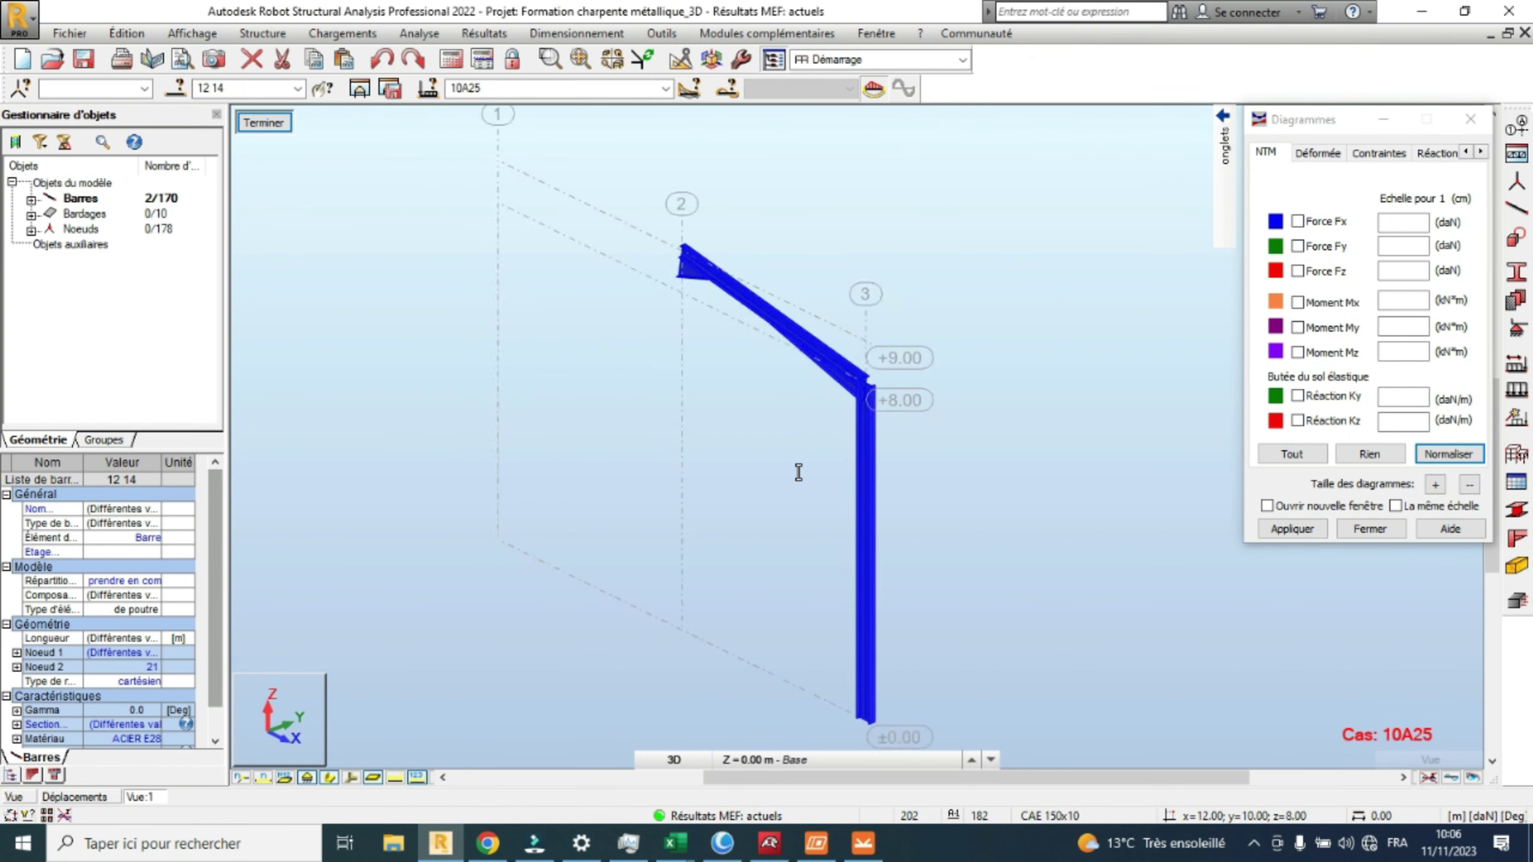
scroll(798, 472, "up", 1)
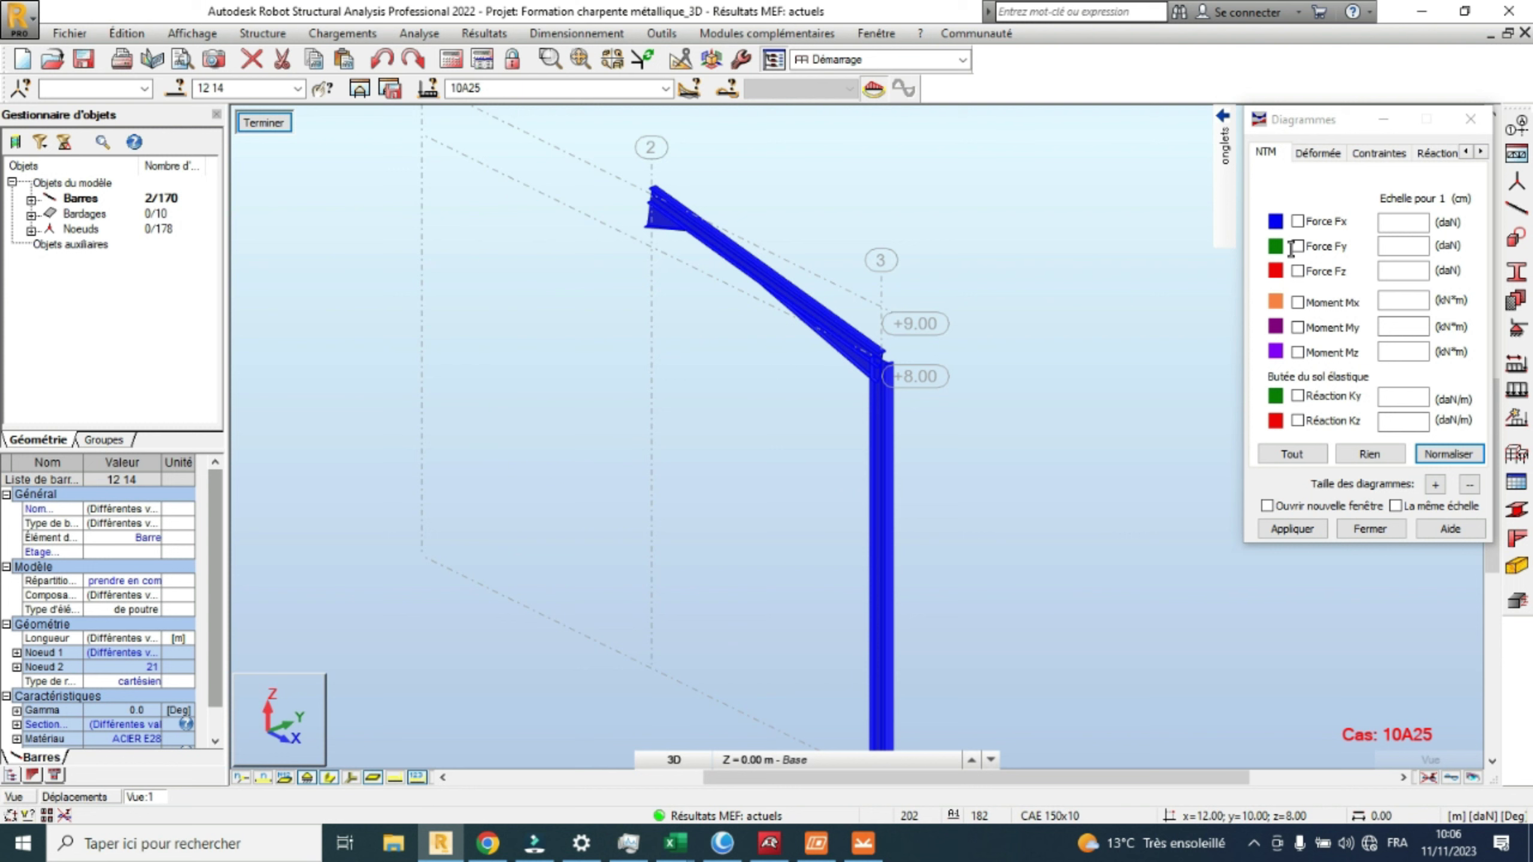
Show the My moment diagram on the isolated bars with value descriptions, differentiated positive and negative values and uniform filling.
left_click(1297, 327)
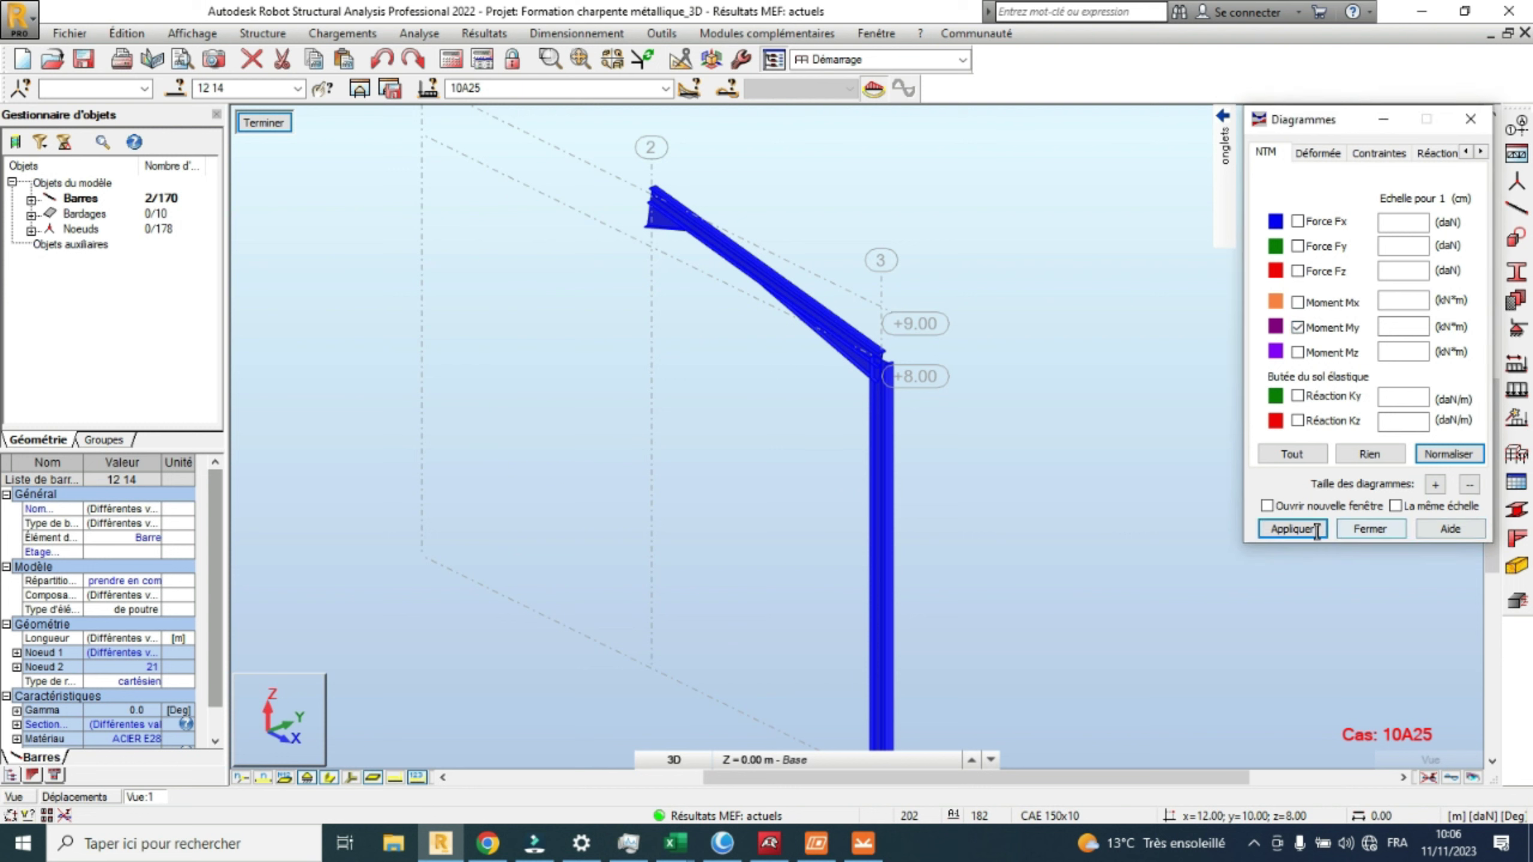
left_click(1292, 528)
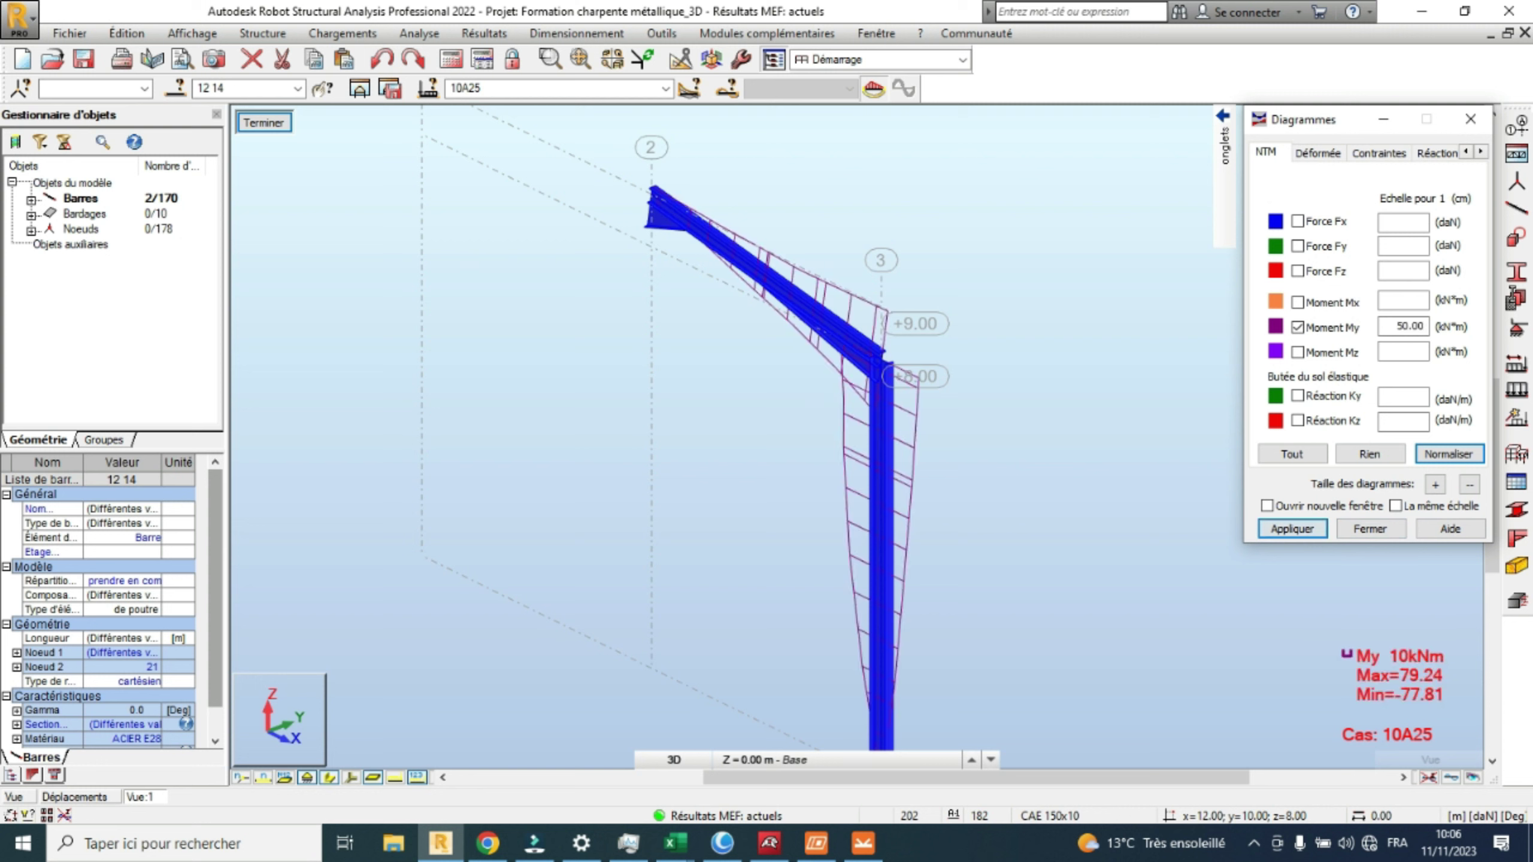
left_click(1480, 151)
left_click(1480, 150)
left_click(1480, 151)
left_click(1397, 151)
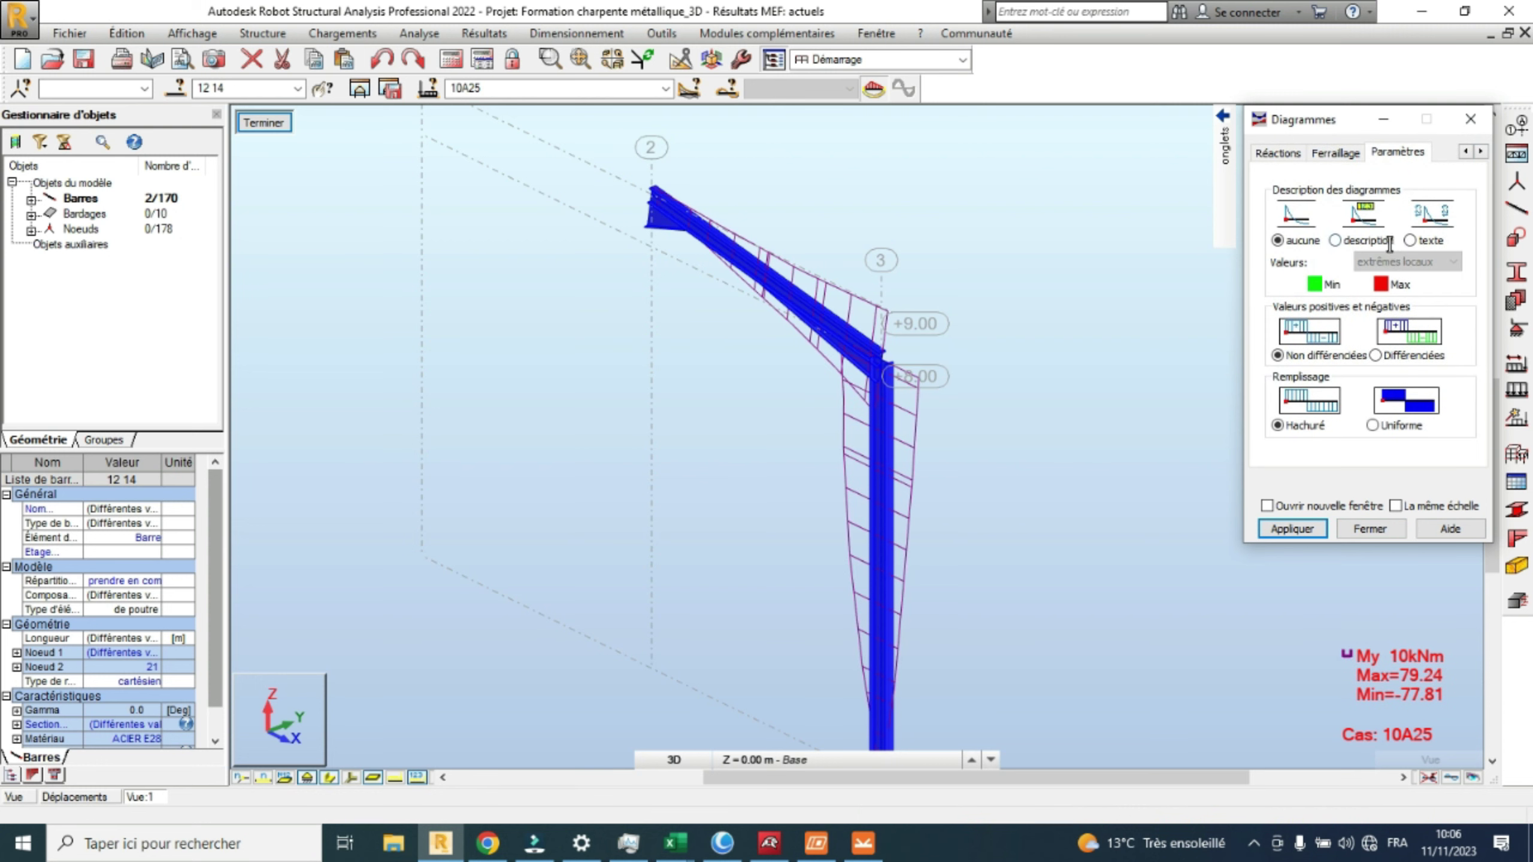
left_click(1402, 357)
left_click(1382, 427)
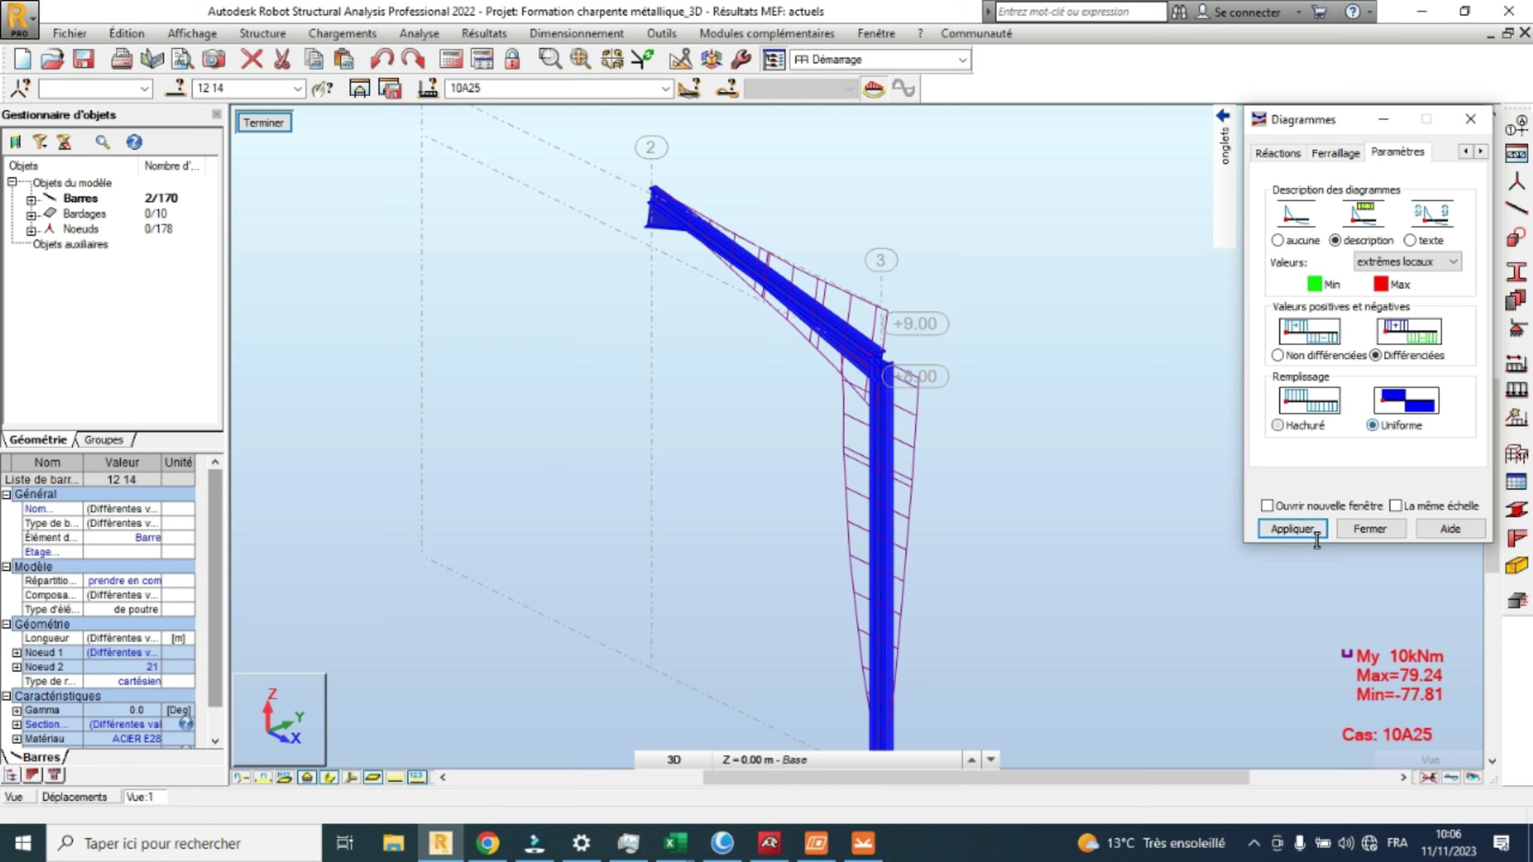
left_click(1305, 533)
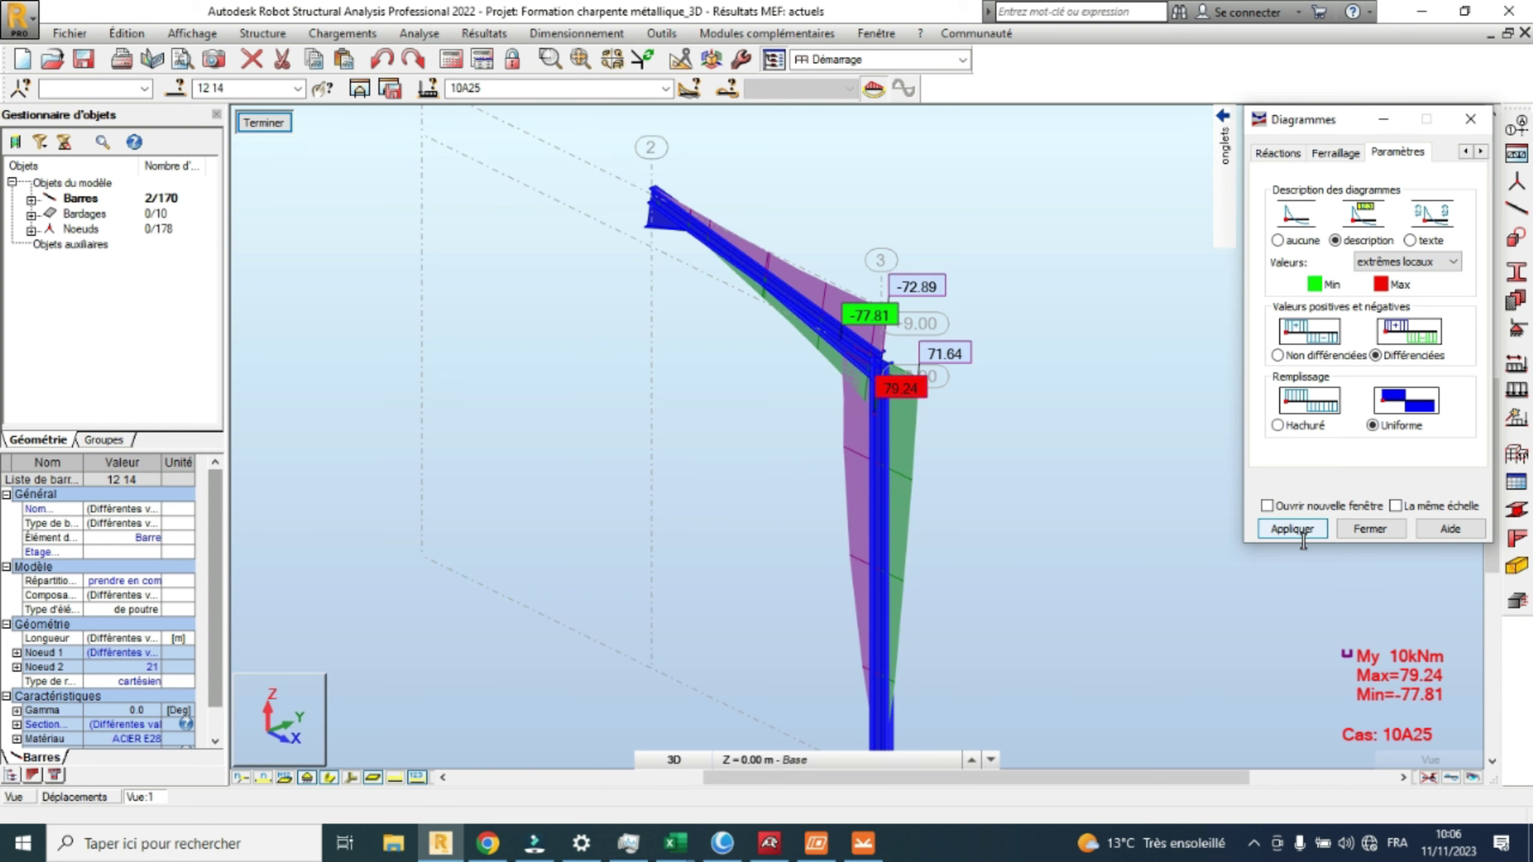
Set the load case of the displayed results to 12 : ELU+.
left_click(674, 94)
left_click(667, 90)
left_click(520, 247)
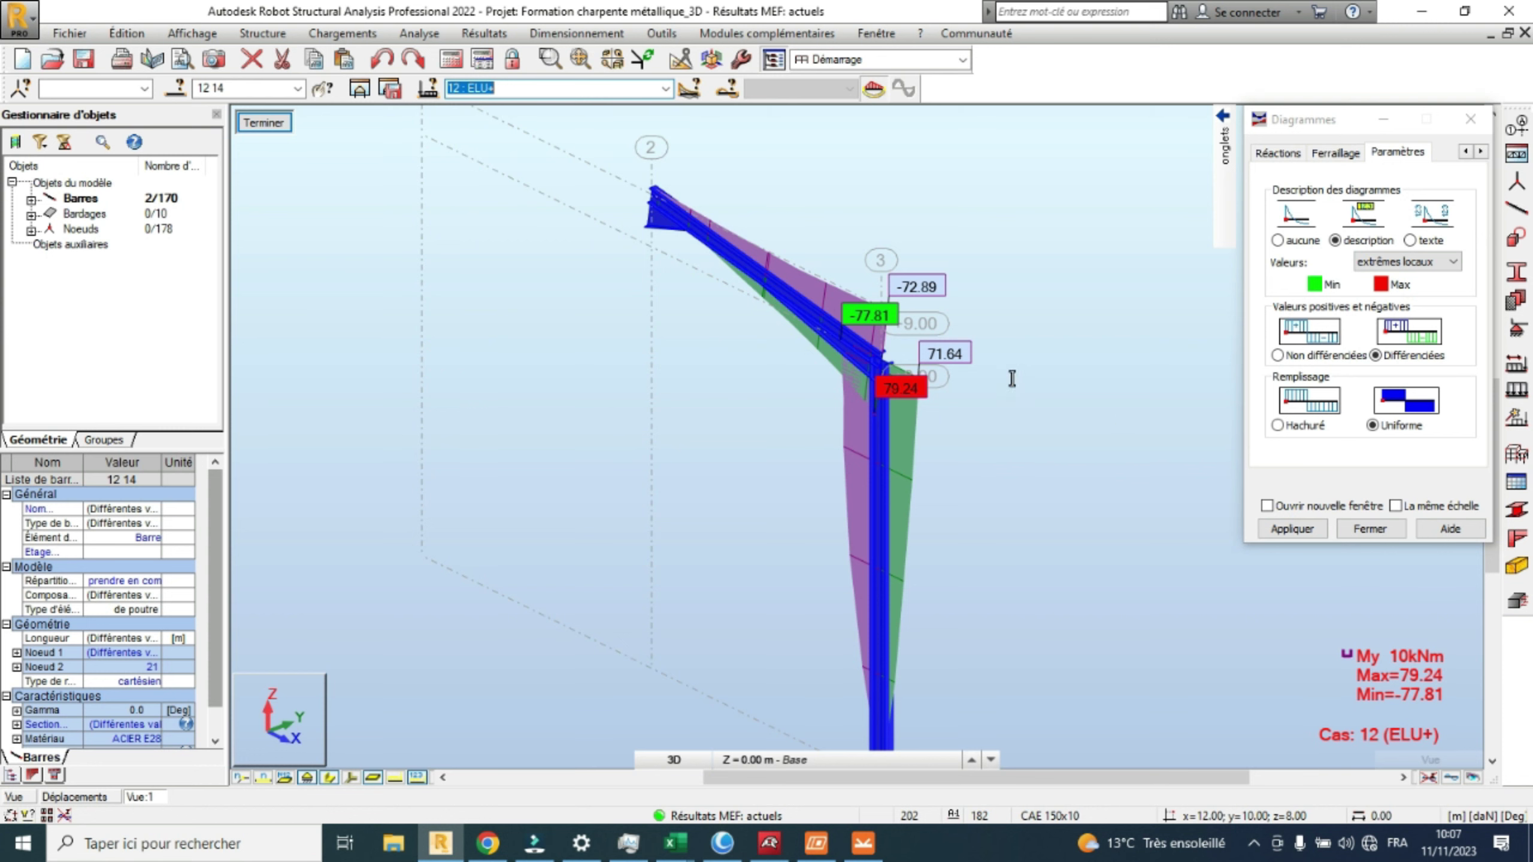
scroll(1058, 405, "up", 3)
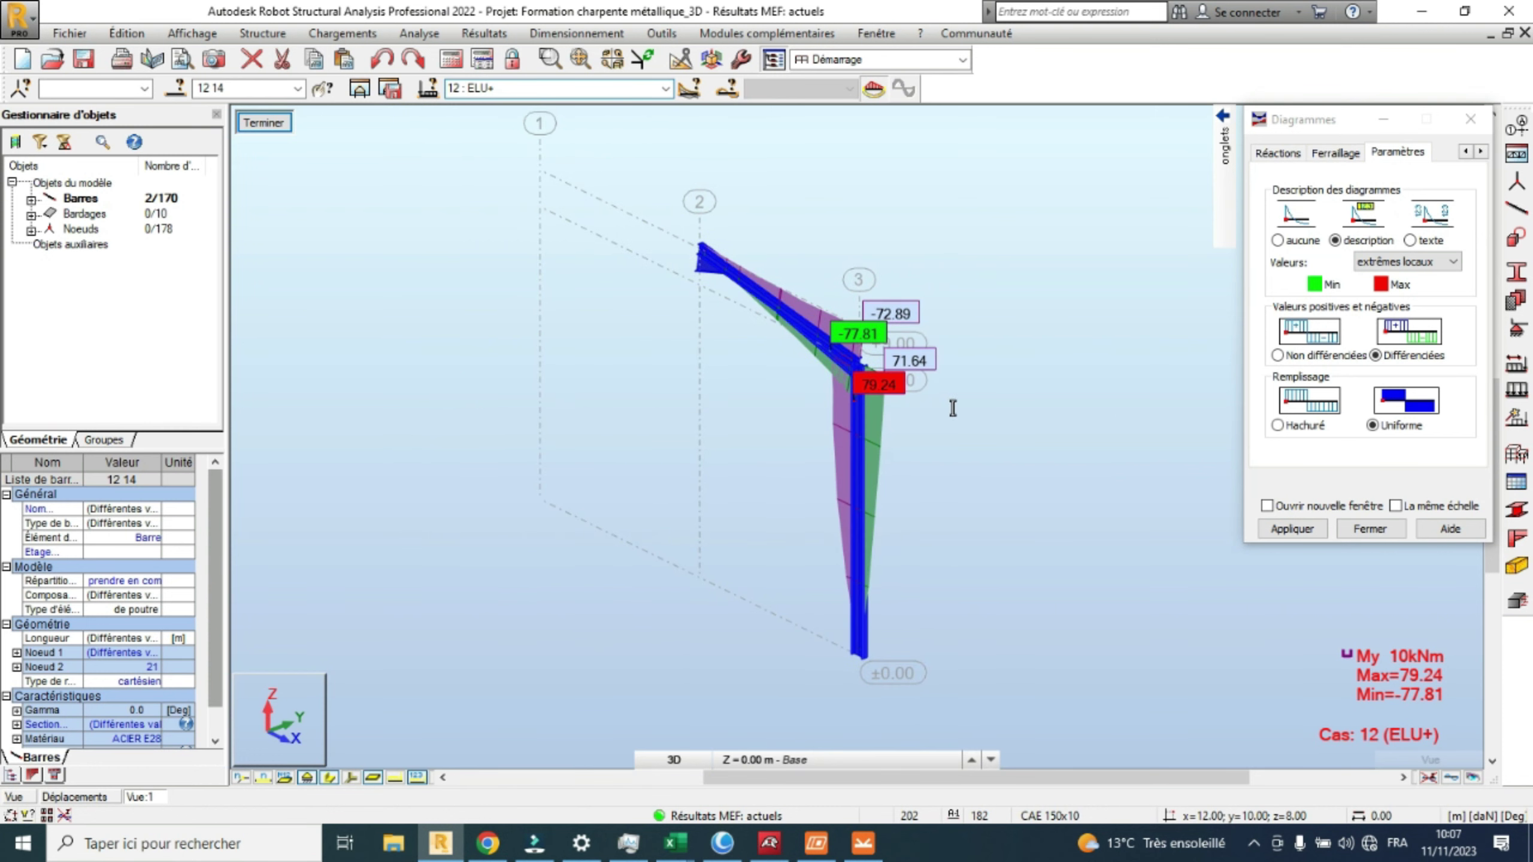
Isolate rafter bar 14 with its My moment diagram in its own view.
left_click(774, 313)
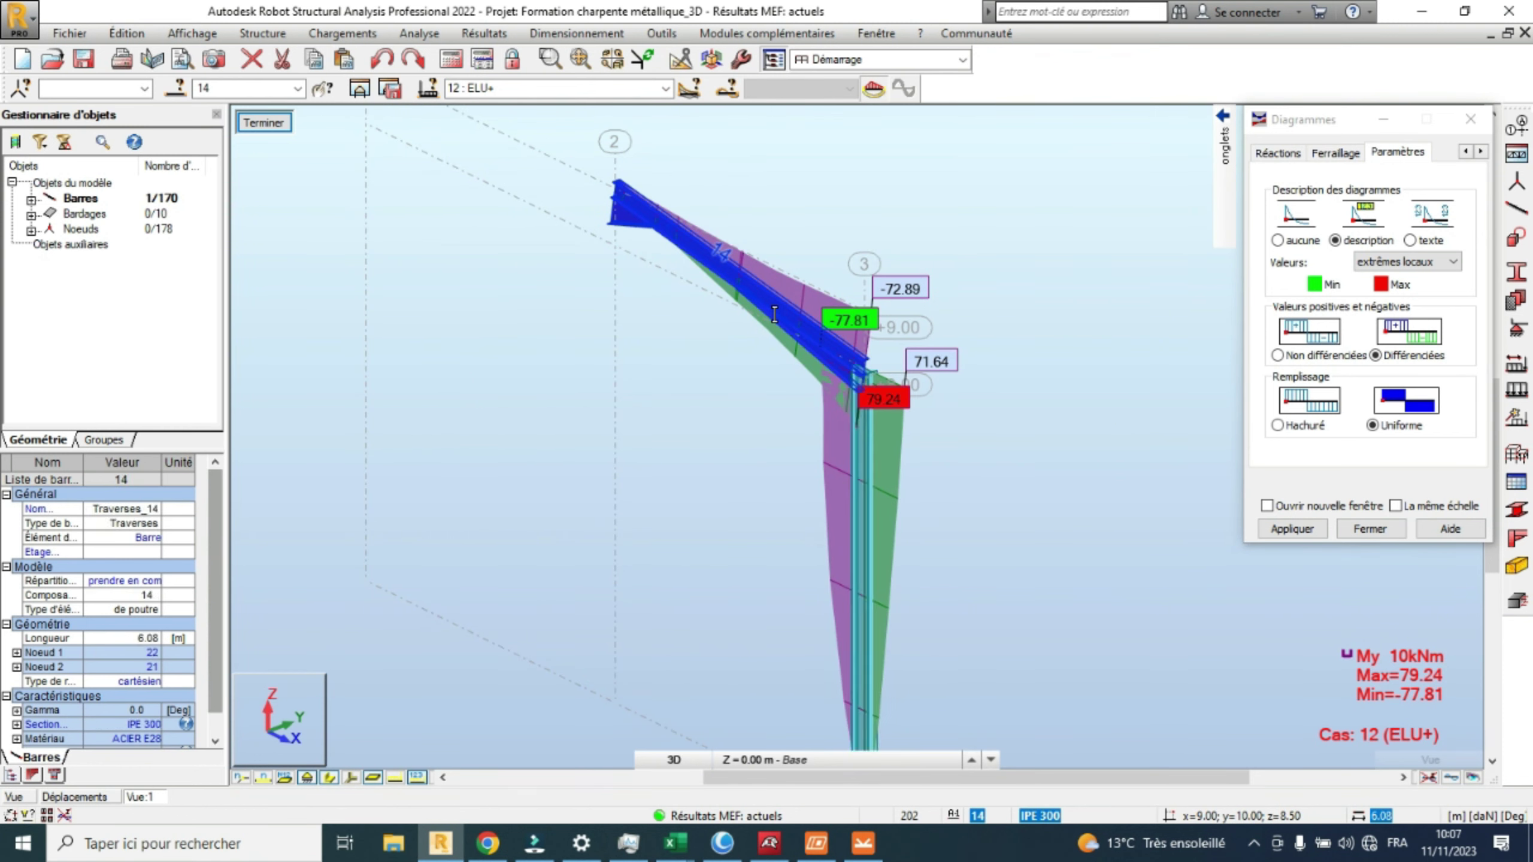
left_click(363, 93)
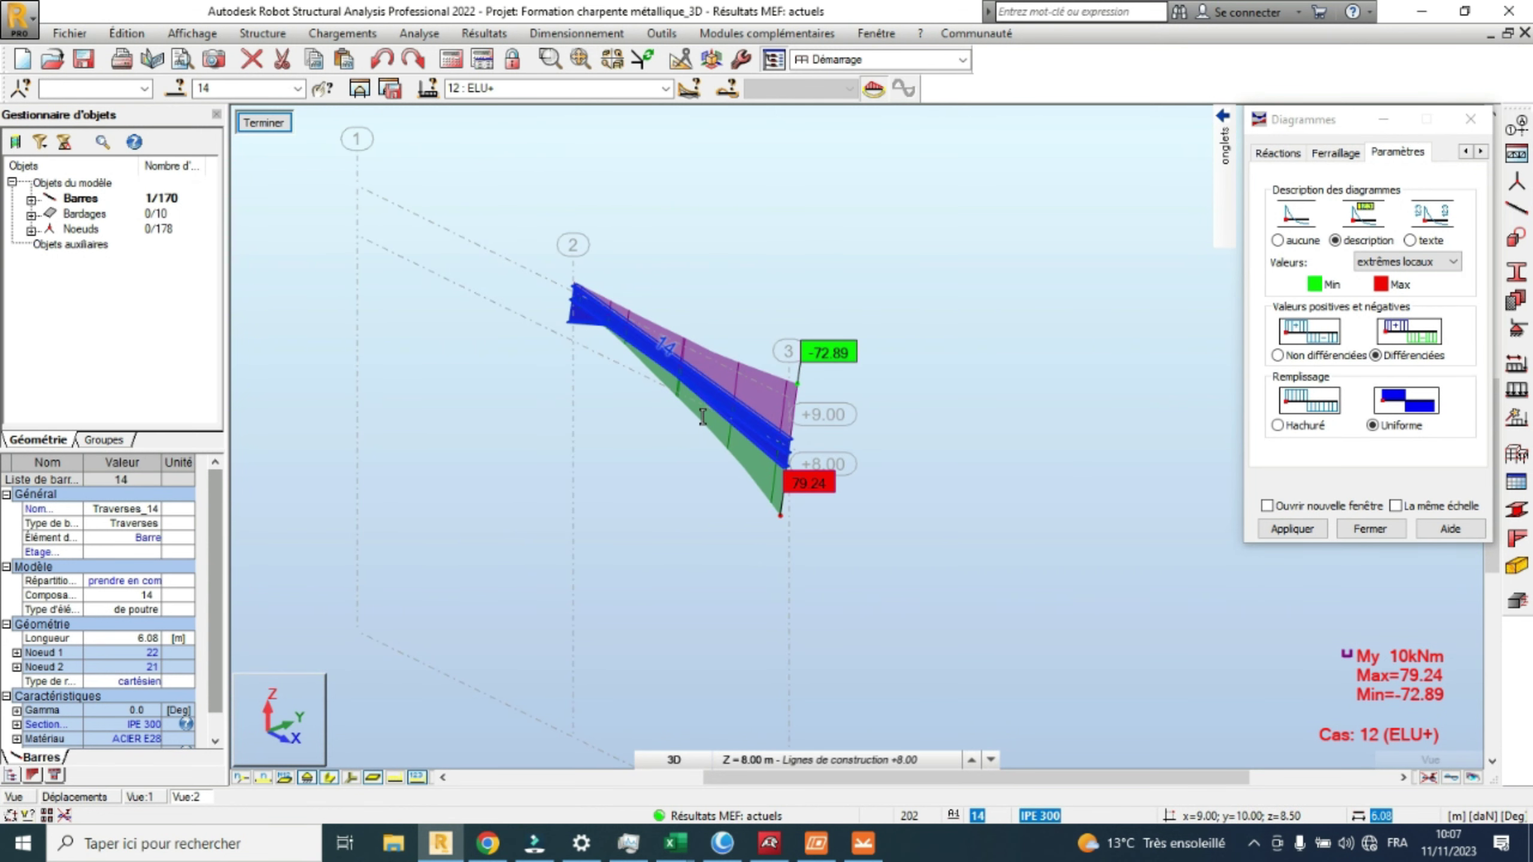
scroll(703, 417, "up", 1)
middle_click_drag(702, 404, 786, 442)
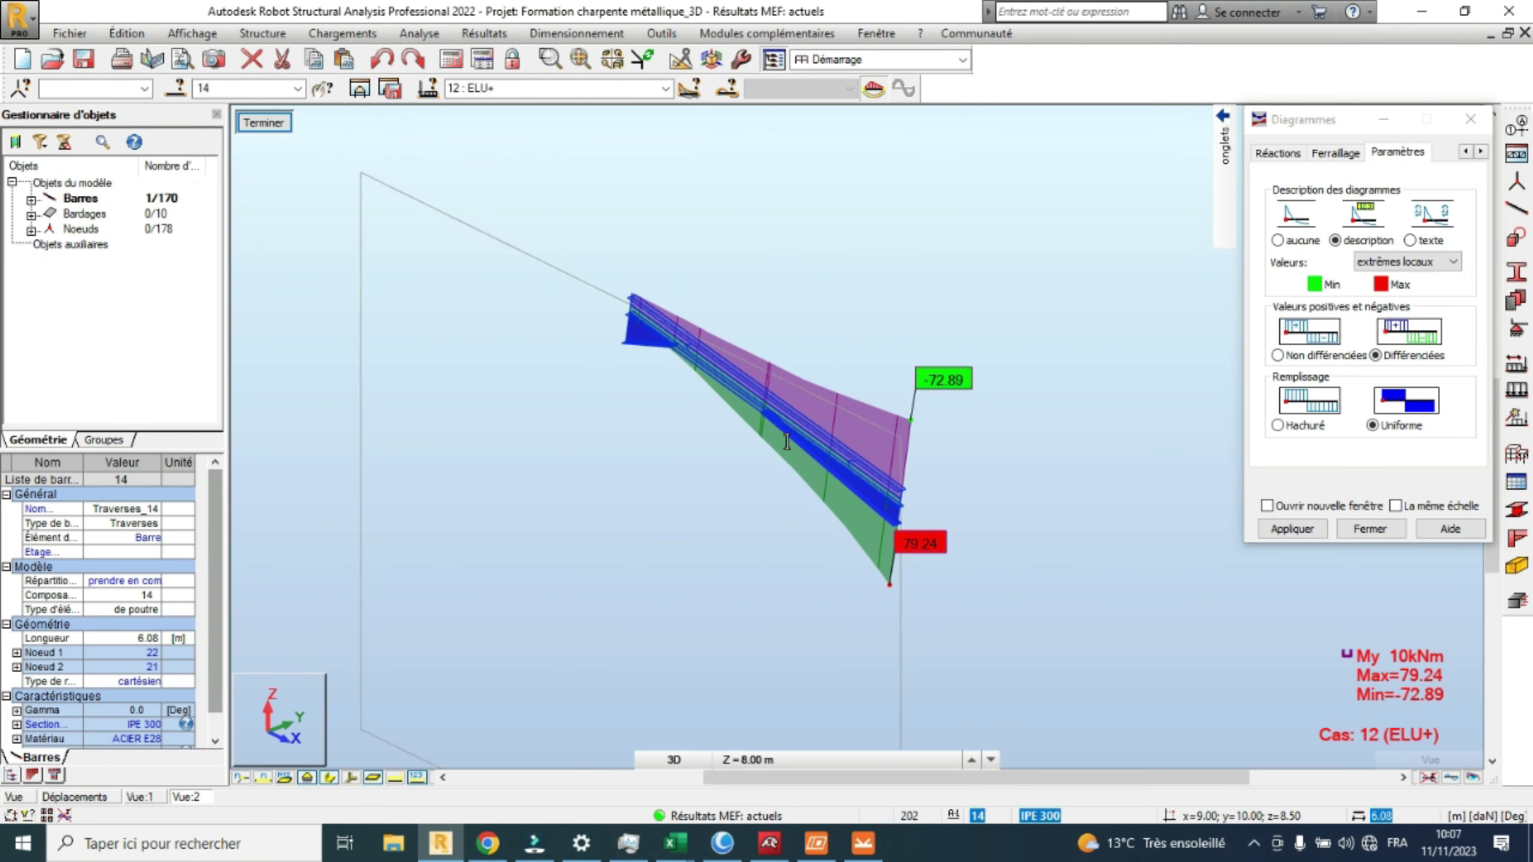
scroll(787, 442, "up", 1)
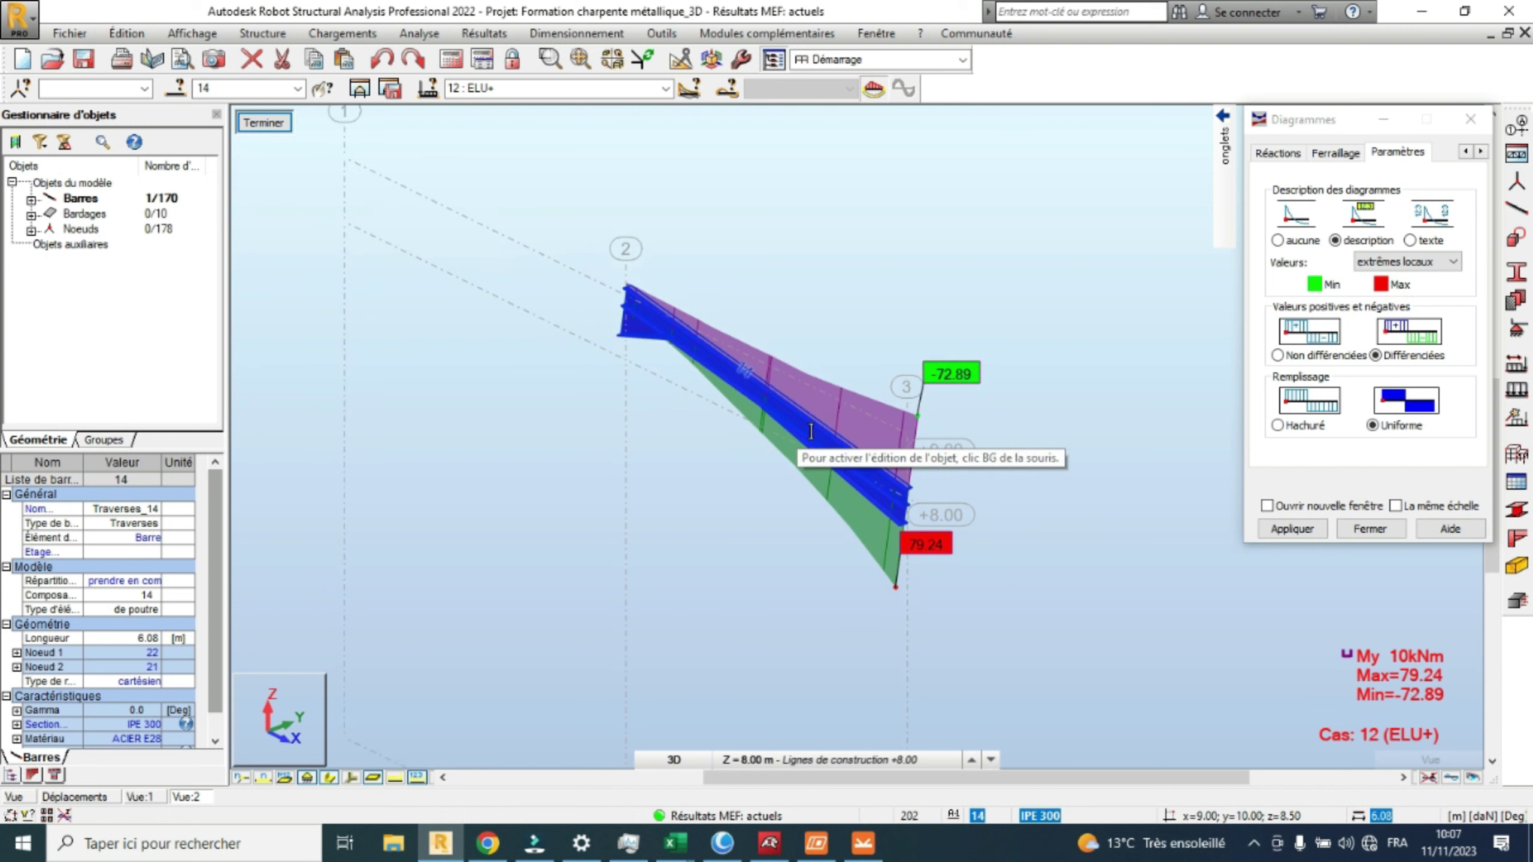
scroll(797, 439, "down", 1)
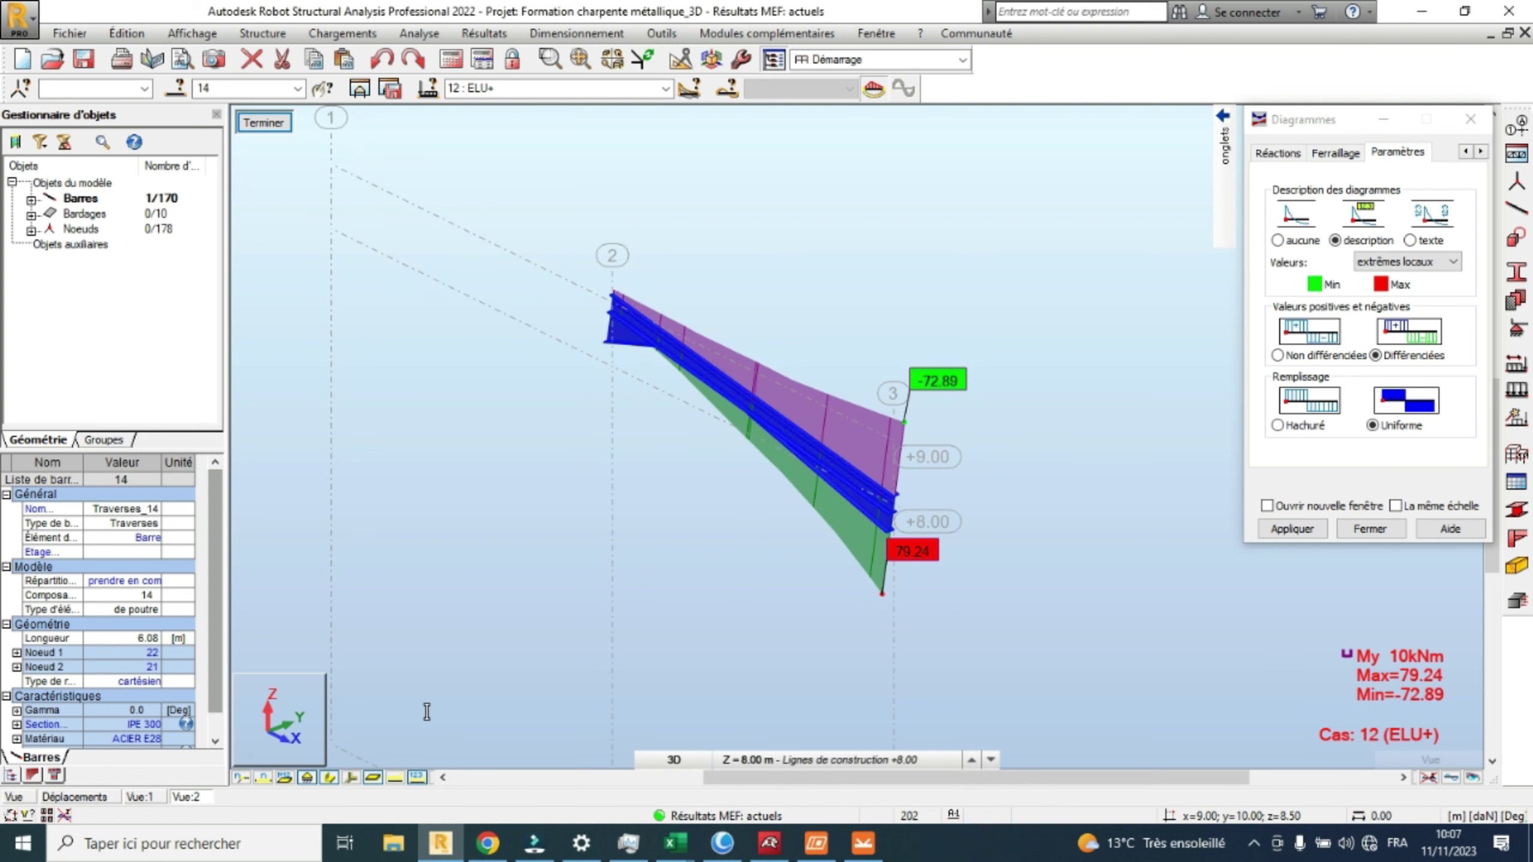
Compare the column-and-rafter view with the rafter-only view of the My moment diagram.
left_click(151, 795)
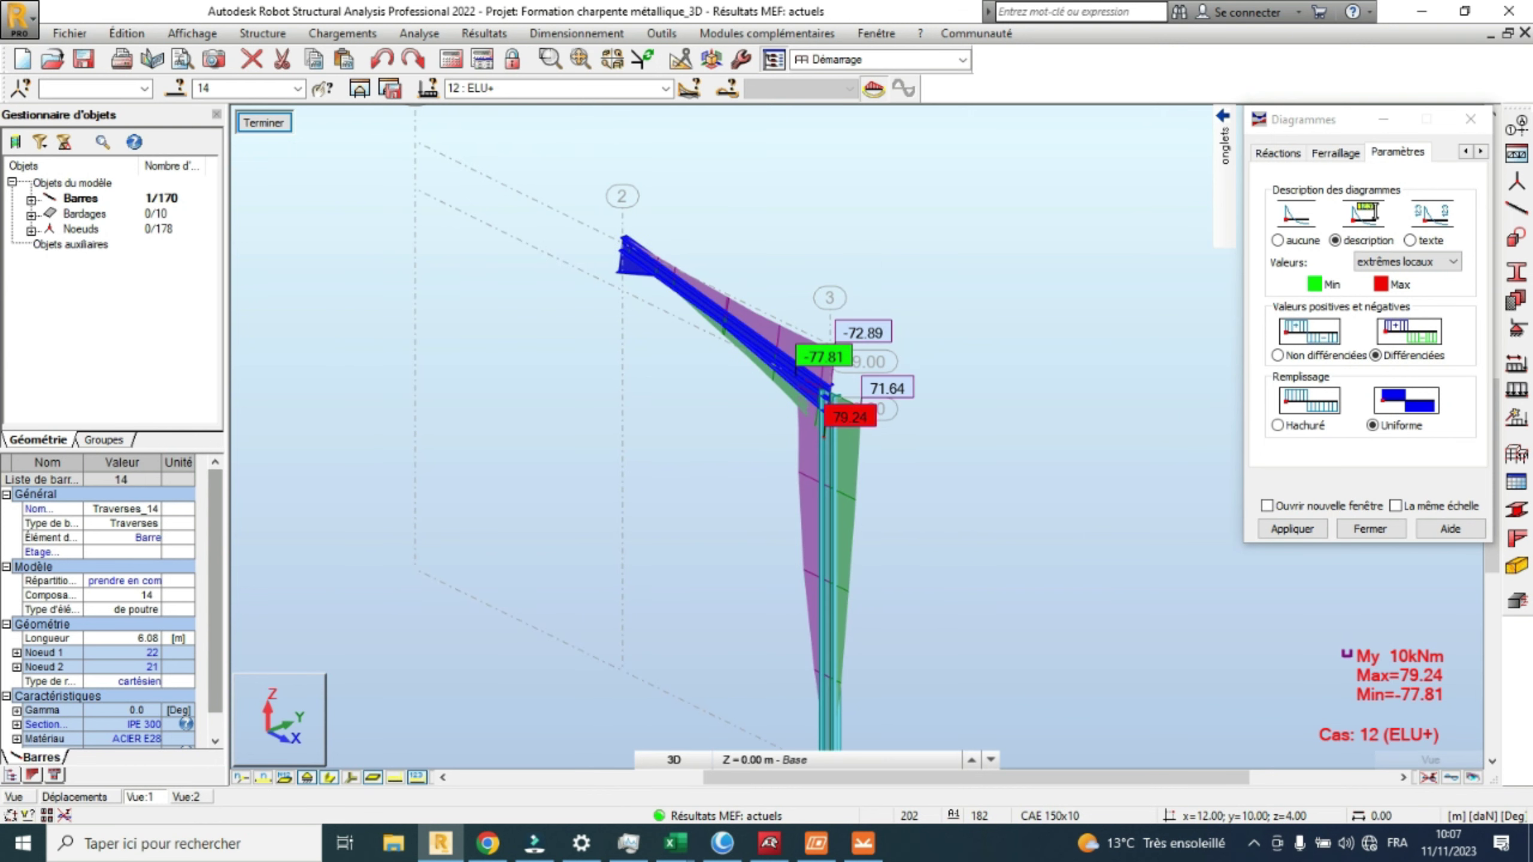
left_click(192, 797)
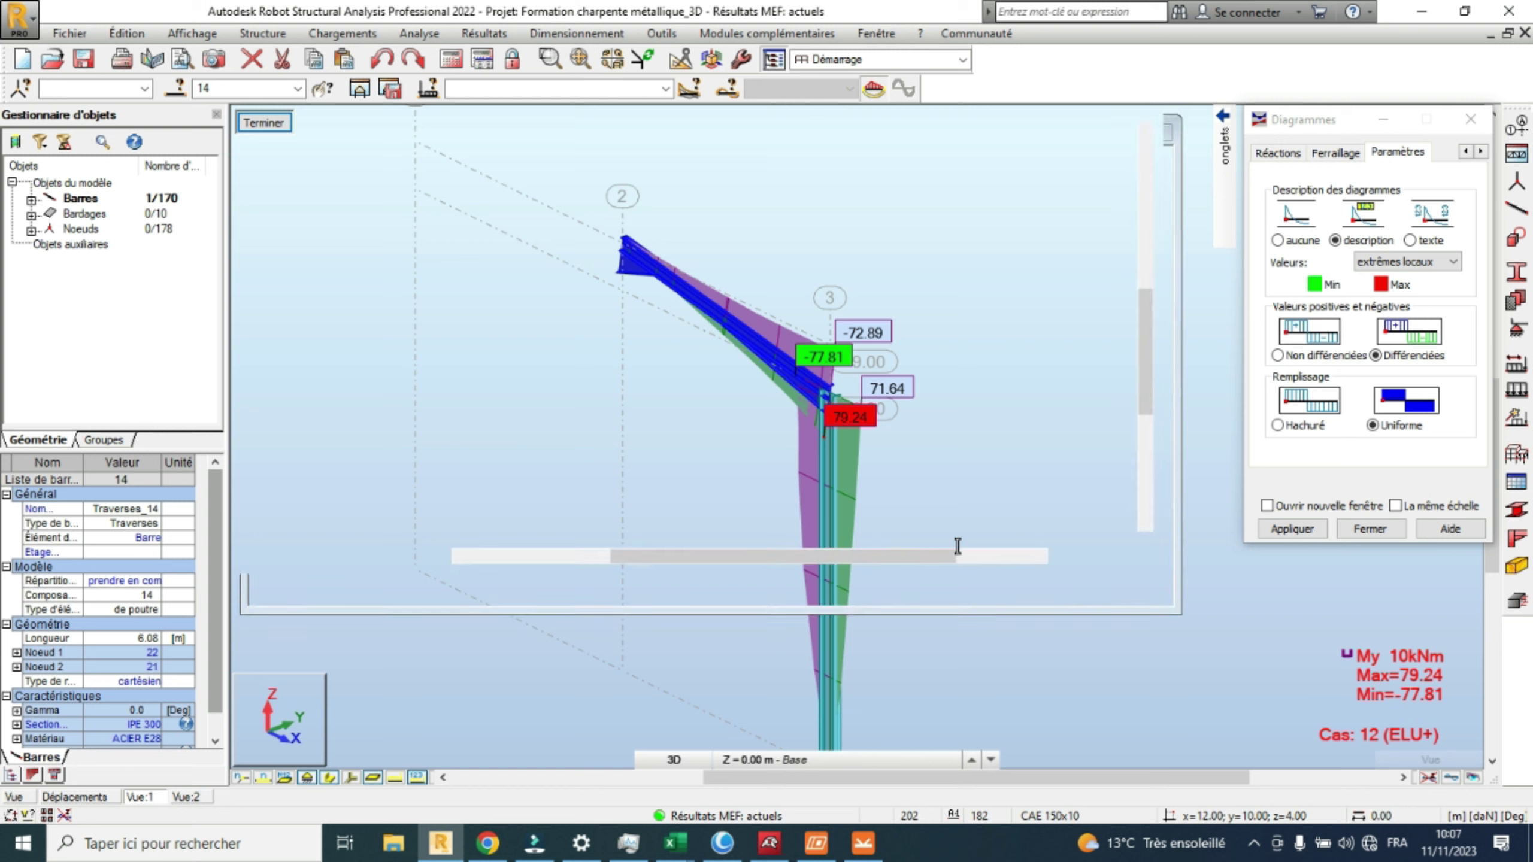
scroll(912, 547, "up", 2)
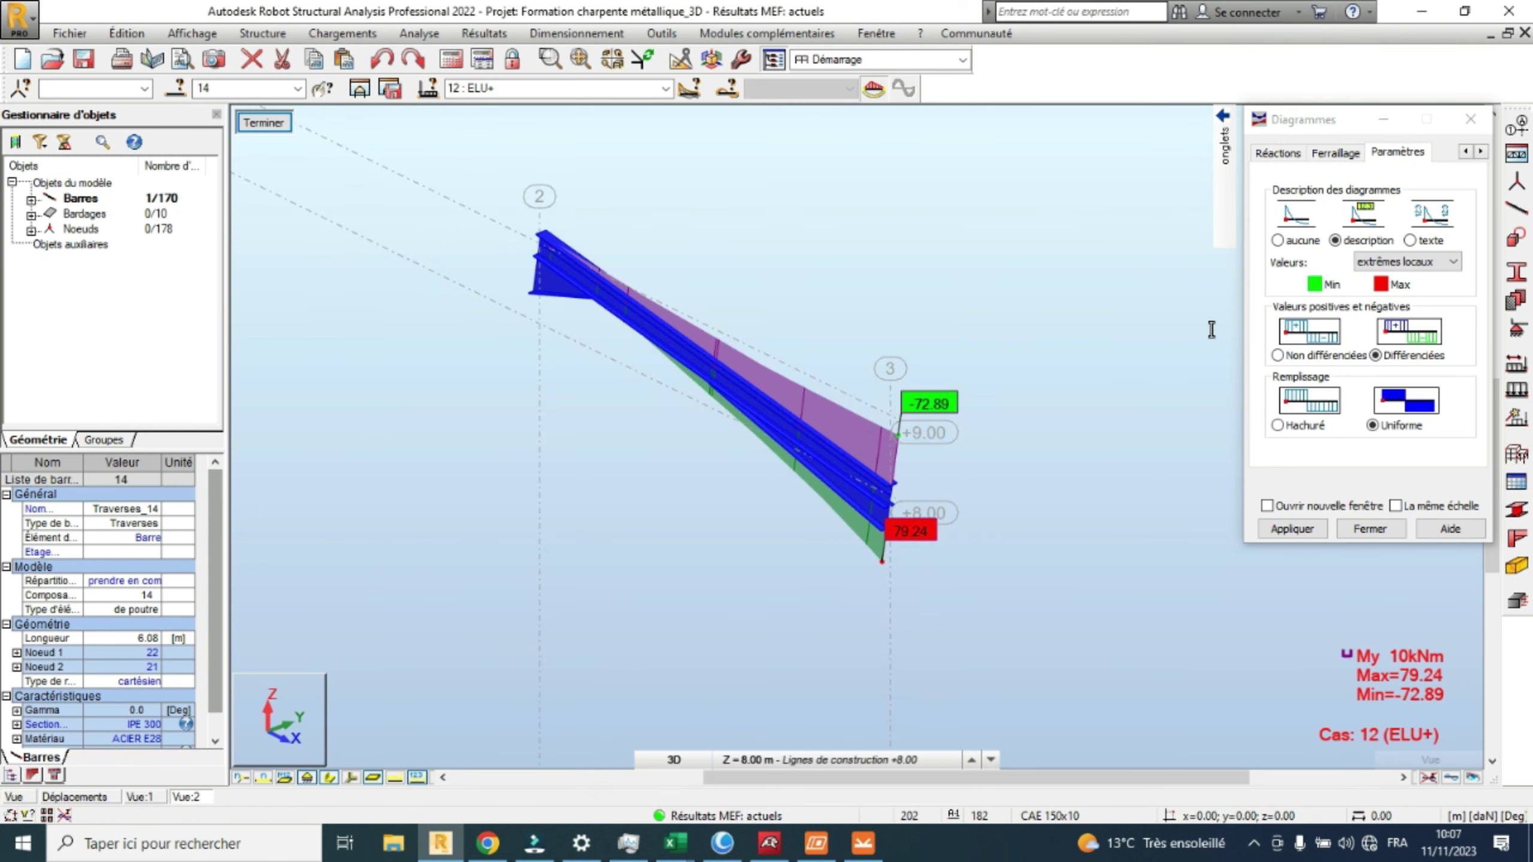
Replace the My diagram on the isolated rafter with the Fz shear force diagram.
left_click(1465, 151)
left_click(1465, 151)
left_click(1466, 151)
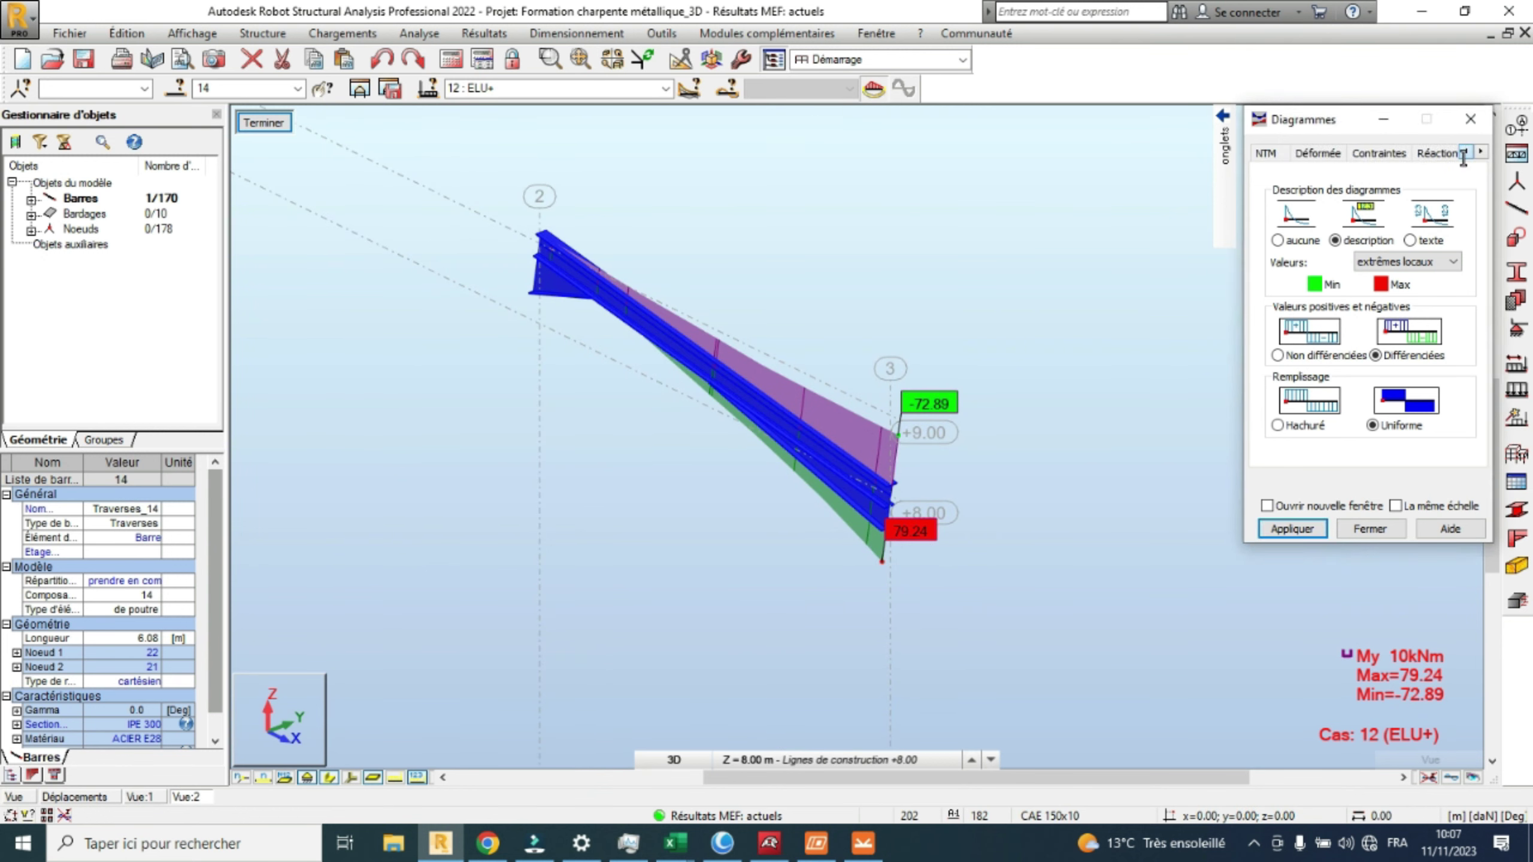
left_click(1264, 152)
left_click(1297, 271)
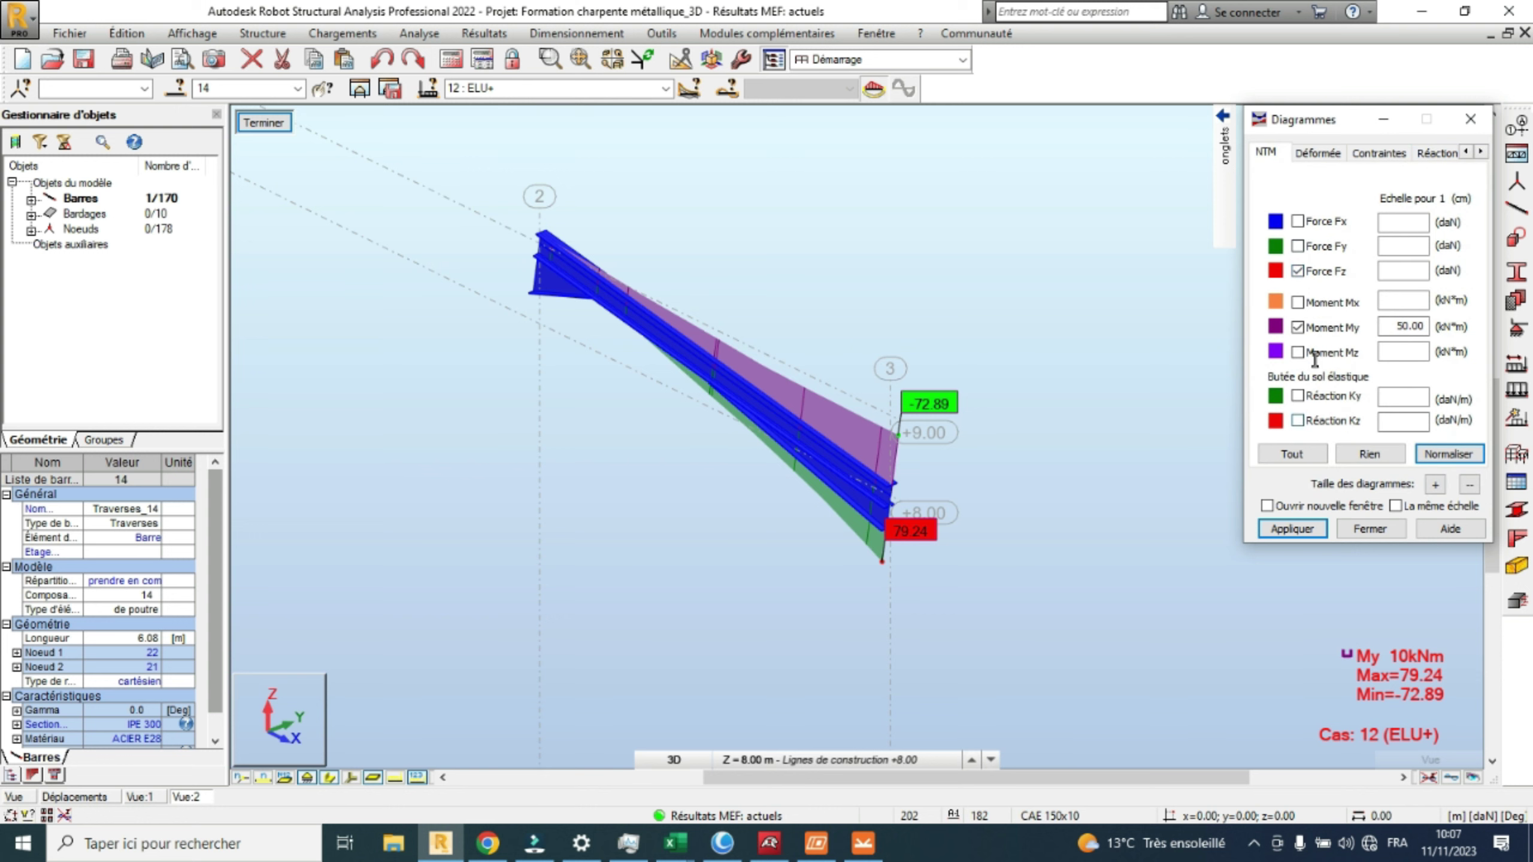
left_click(1298, 327)
left_click(1300, 525)
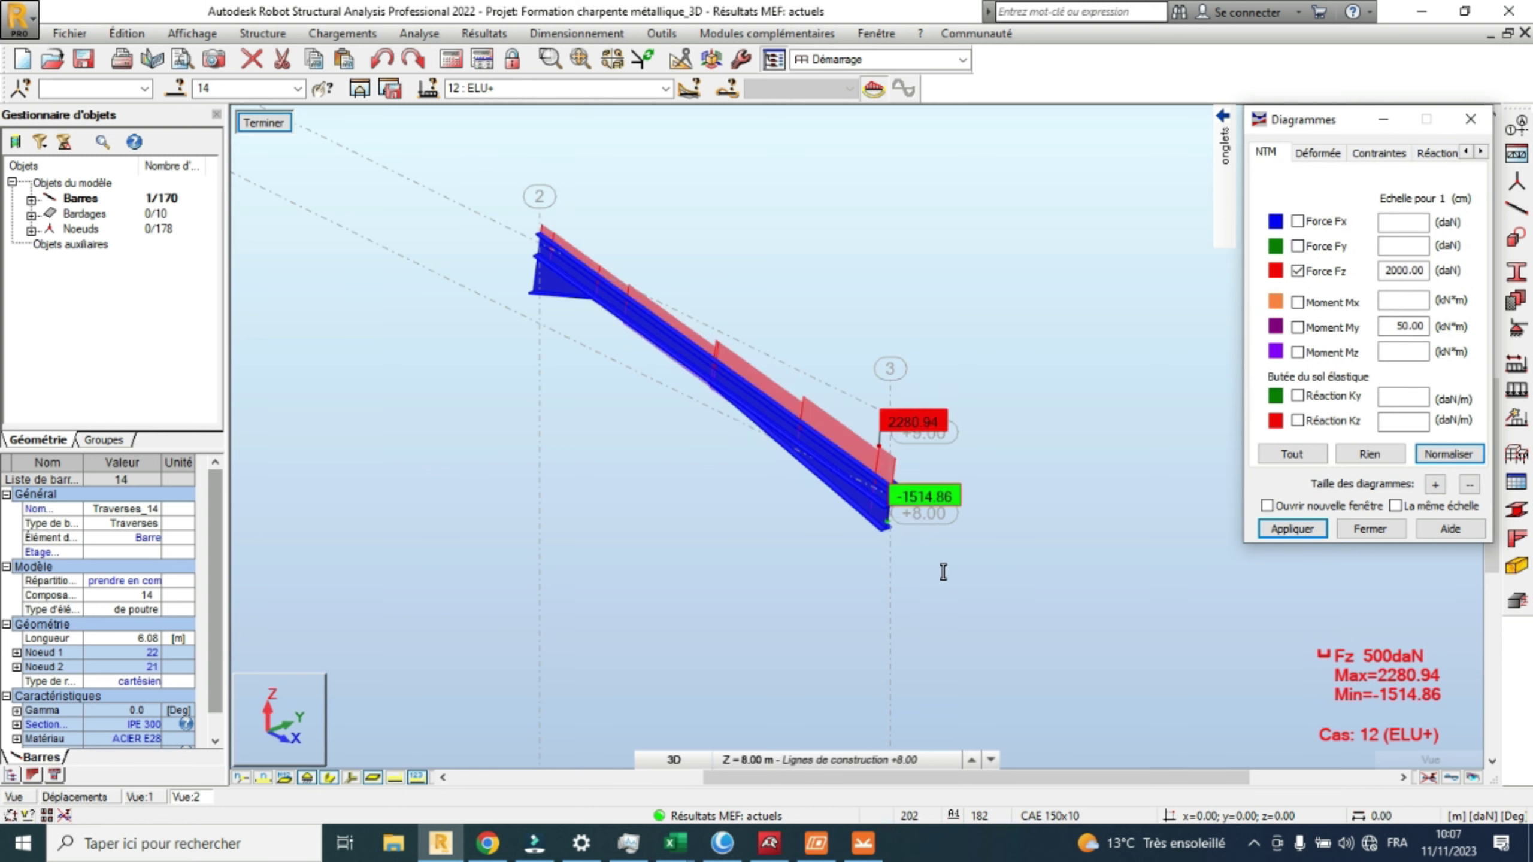
Examine the extreme Fz shear force values at the column end of the rafter and clear the bar selection.
scroll(937, 548, "up", 1)
scroll(930, 464, "up", 1)
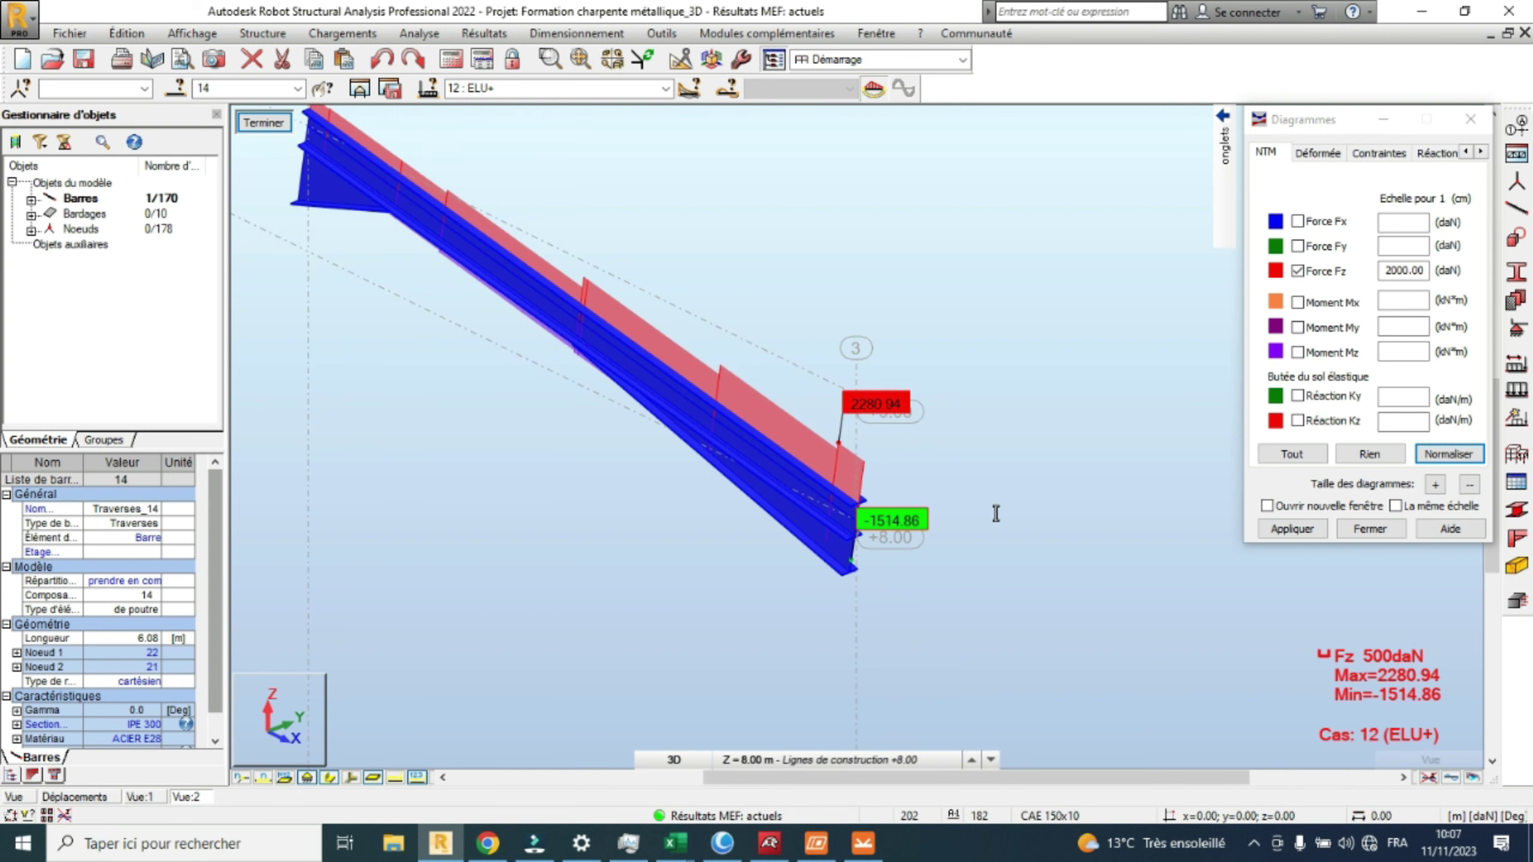
scroll(938, 468, "up", 1)
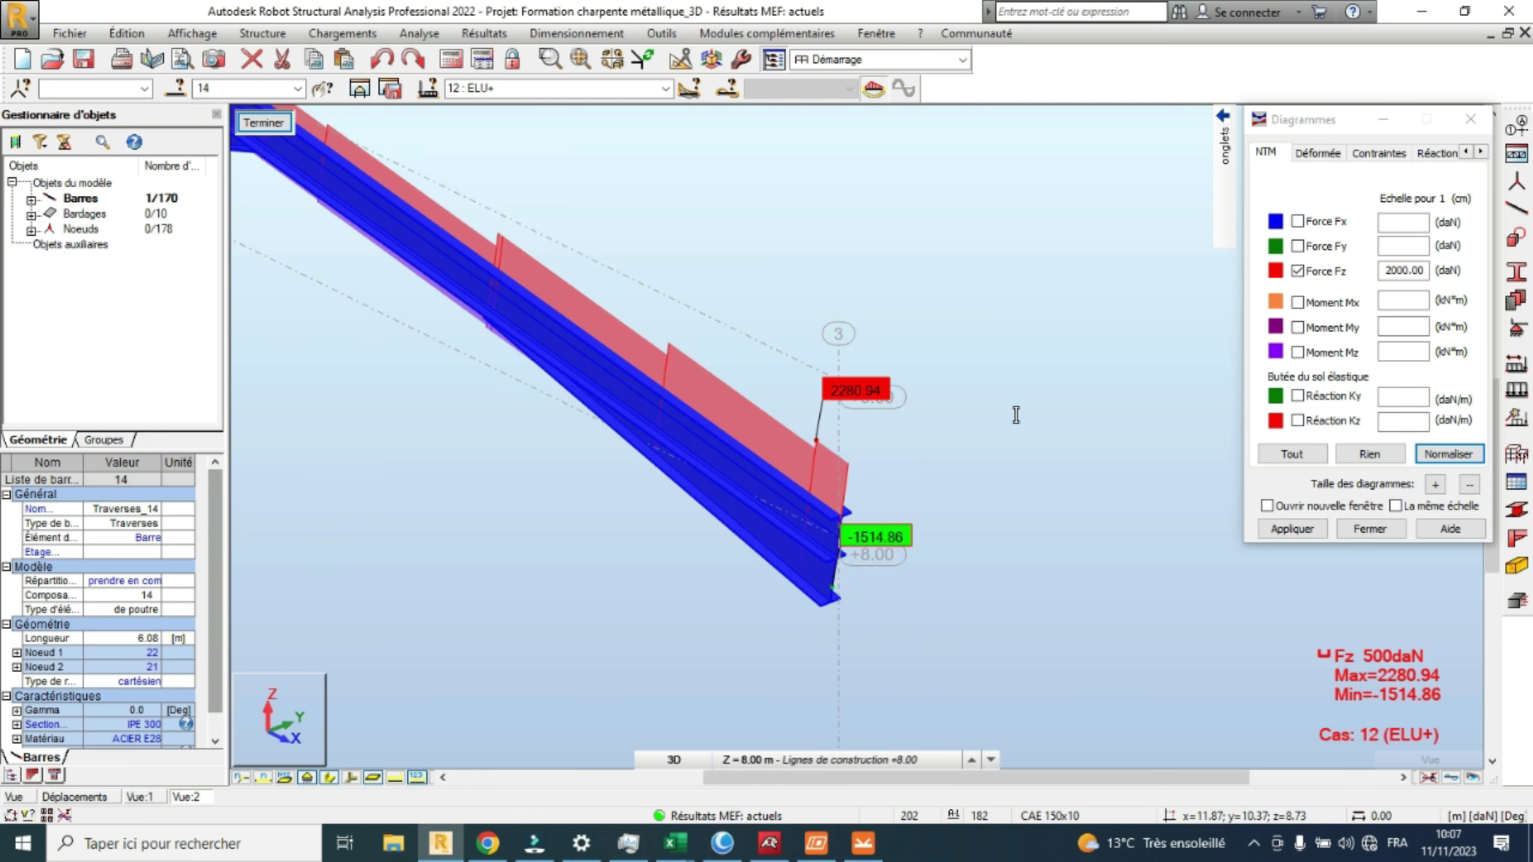
scroll(1012, 415, "down", 2)
left_click(1052, 424)
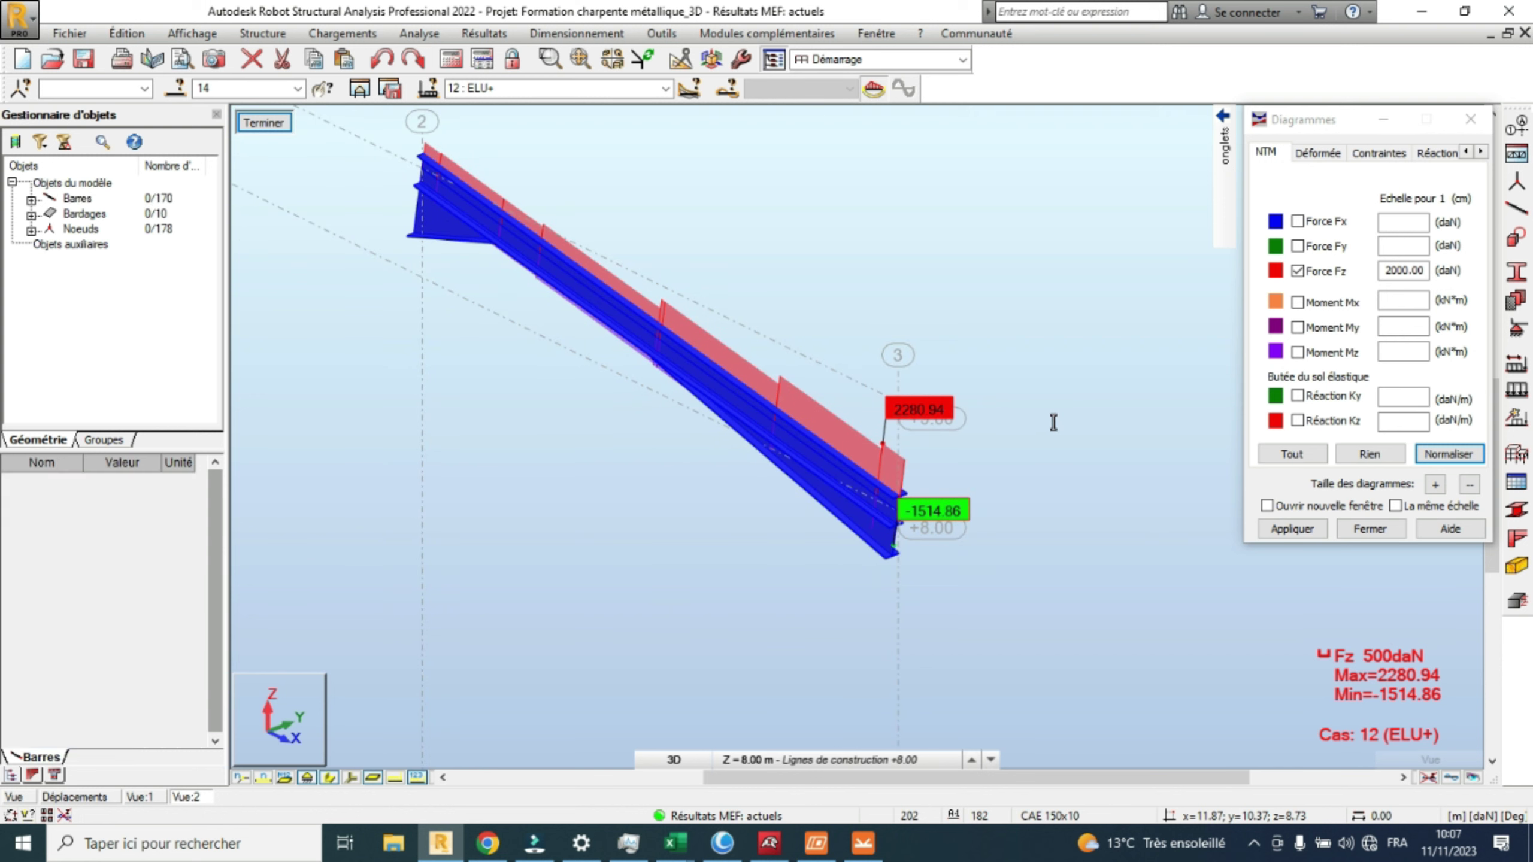
scroll(1059, 420, "down", 1)
scroll(1025, 432, "up", 2)
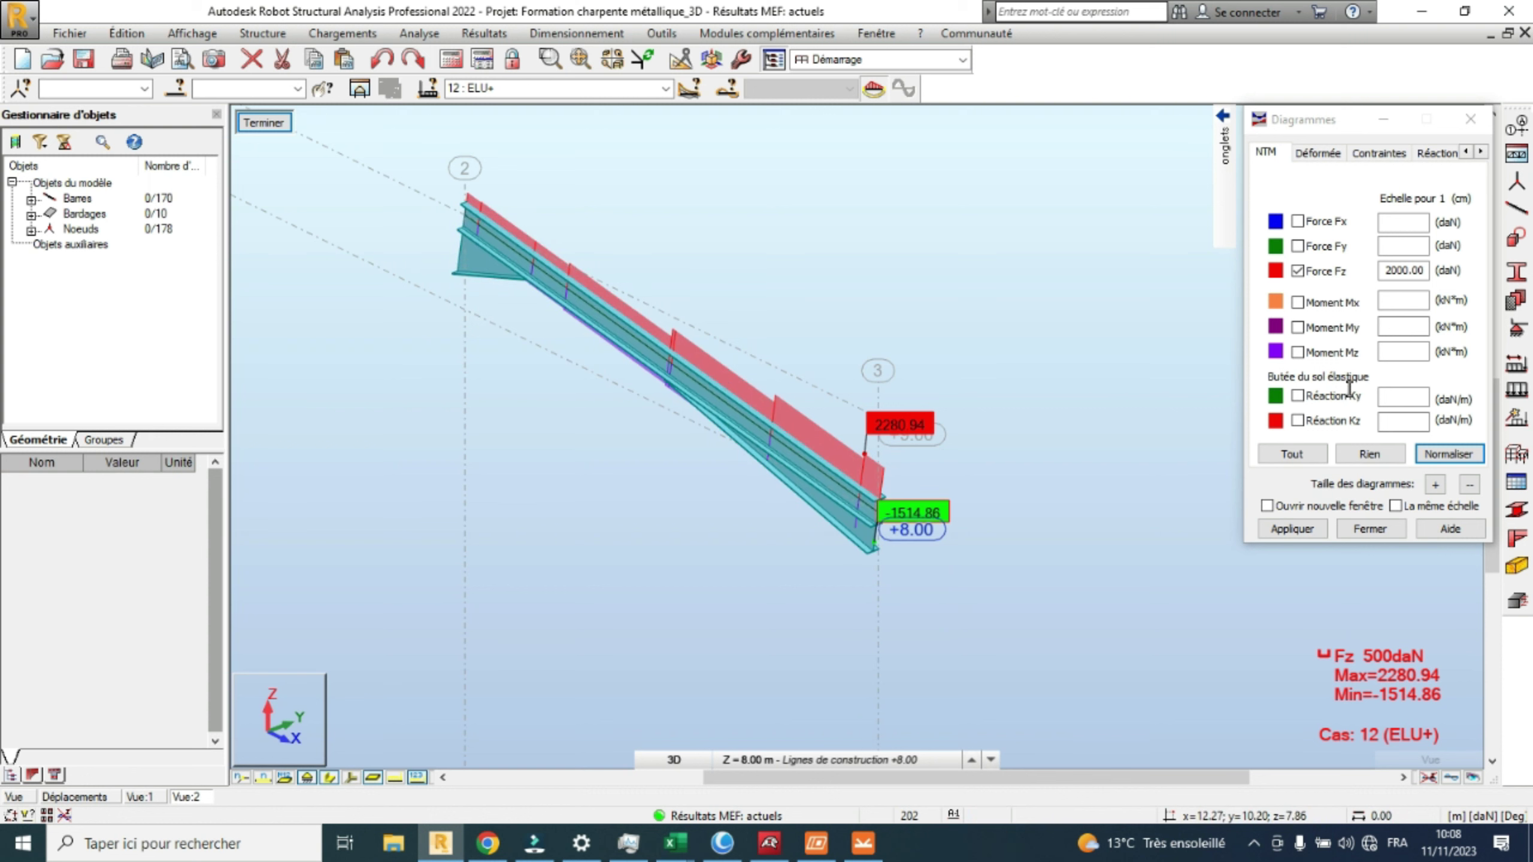
Turn off the Fz shear force diagram and show the My moment diagram on the rafter again.
left_click(1302, 274)
left_click(1300, 330)
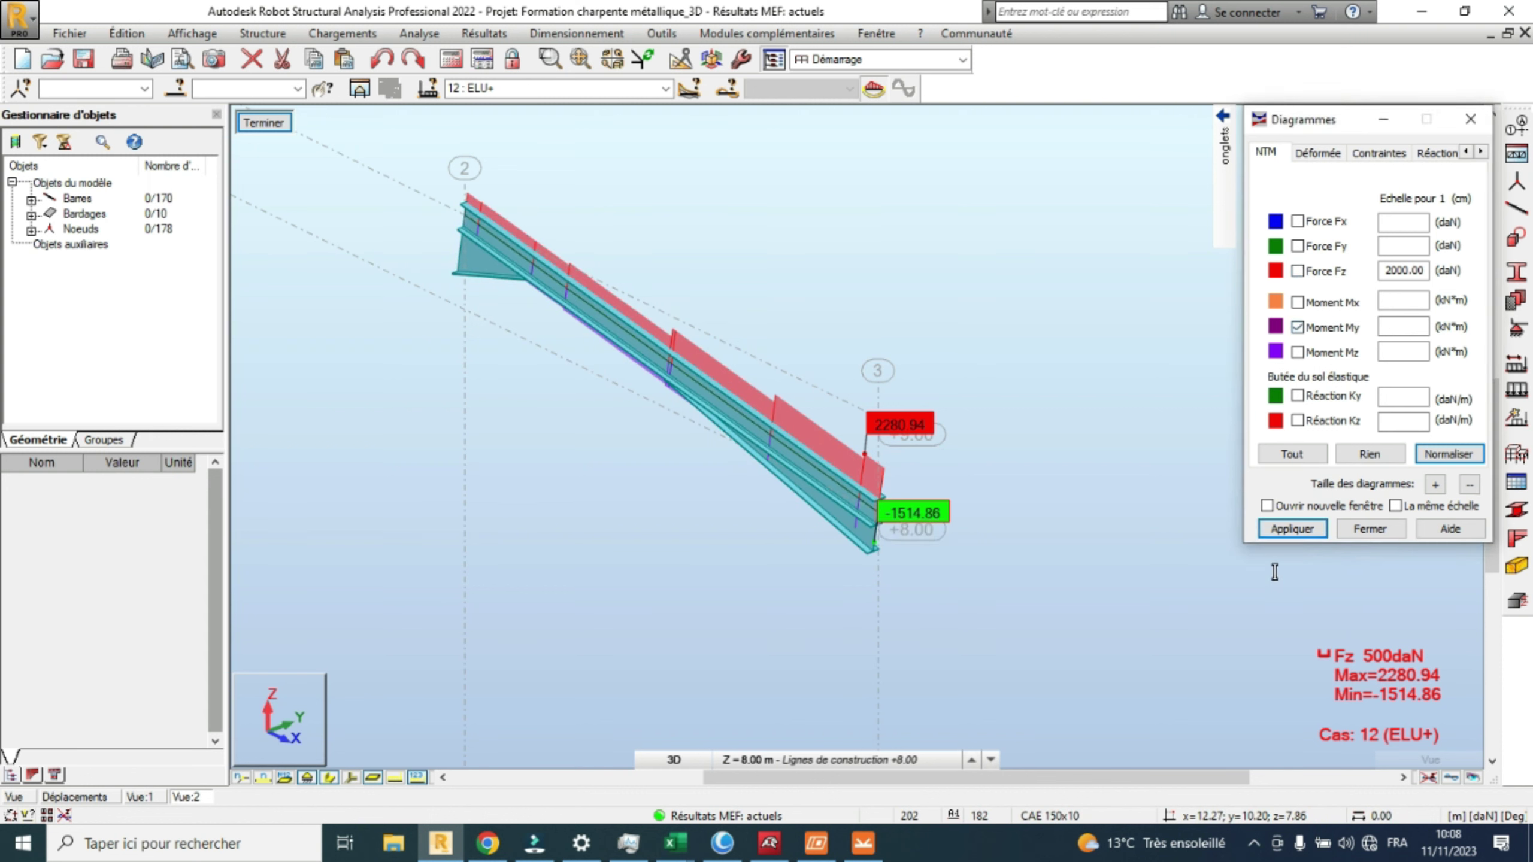
left_click(1303, 529)
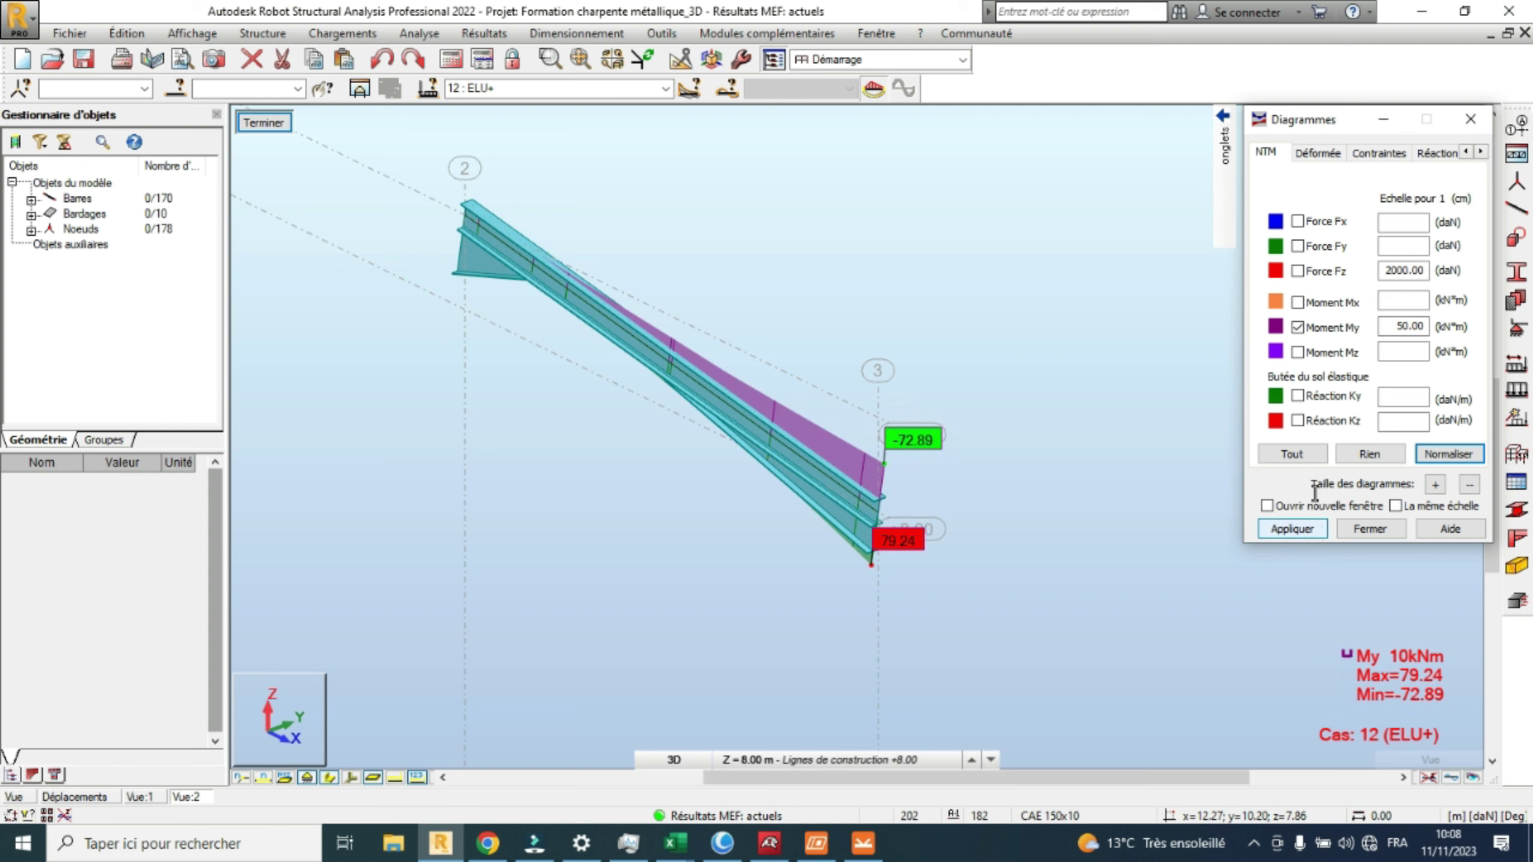
left_click(1297, 328)
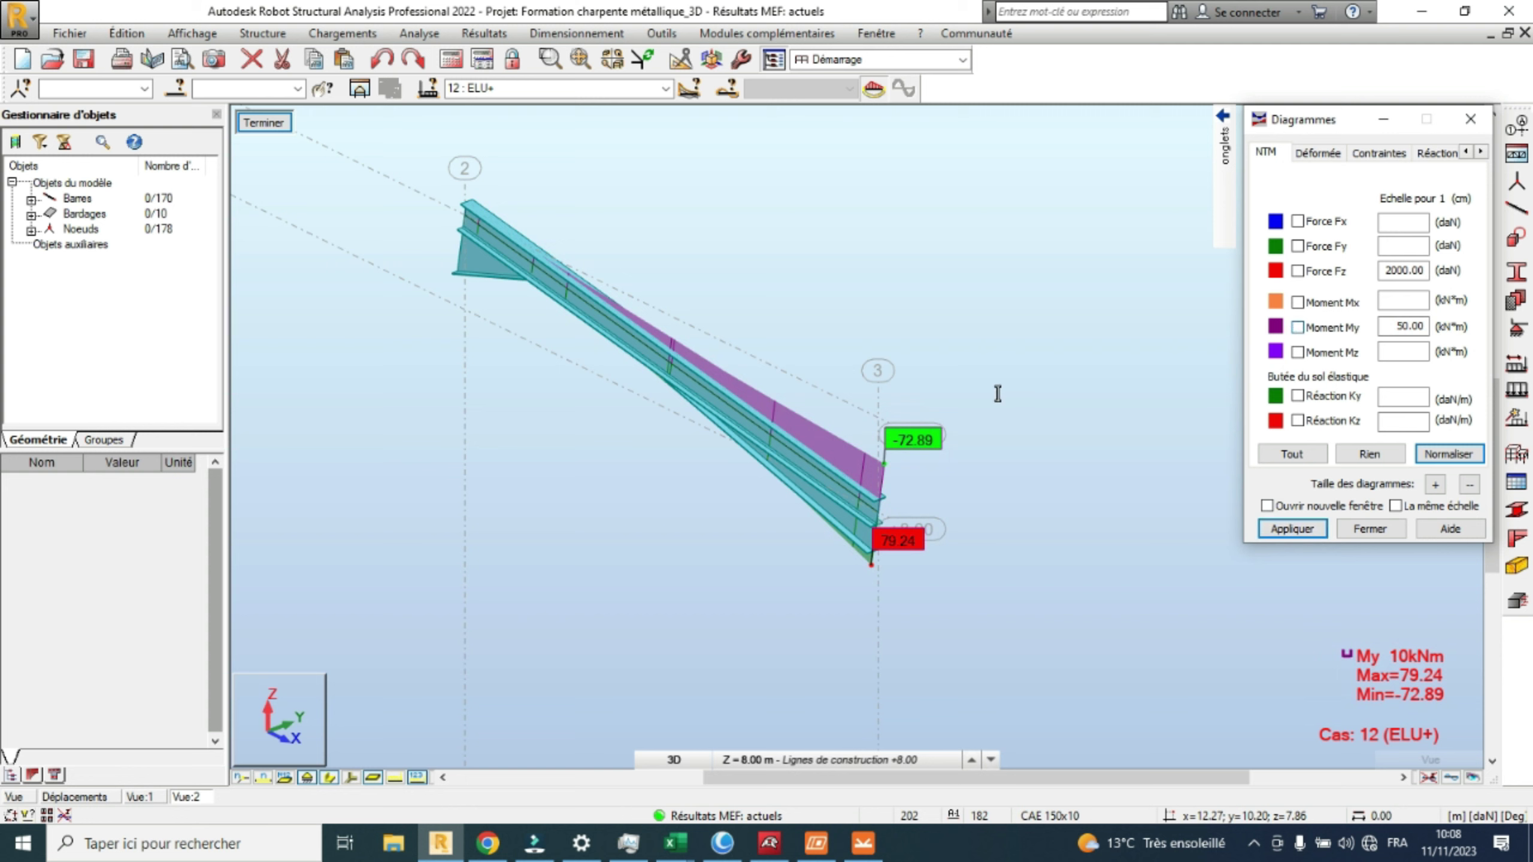
scroll(998, 395, "down", 2)
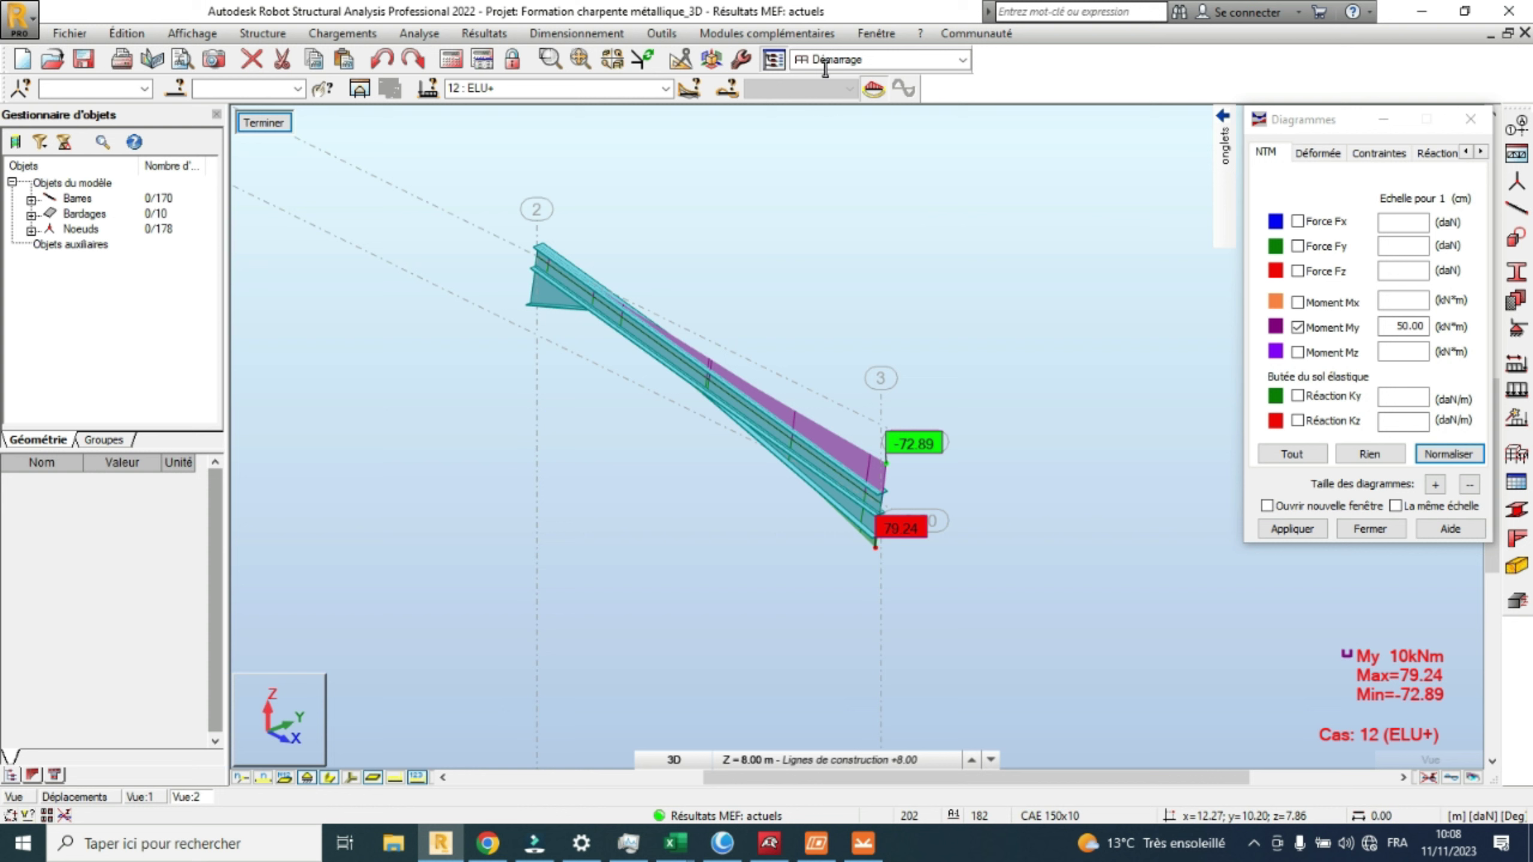
left_click(820, 35)
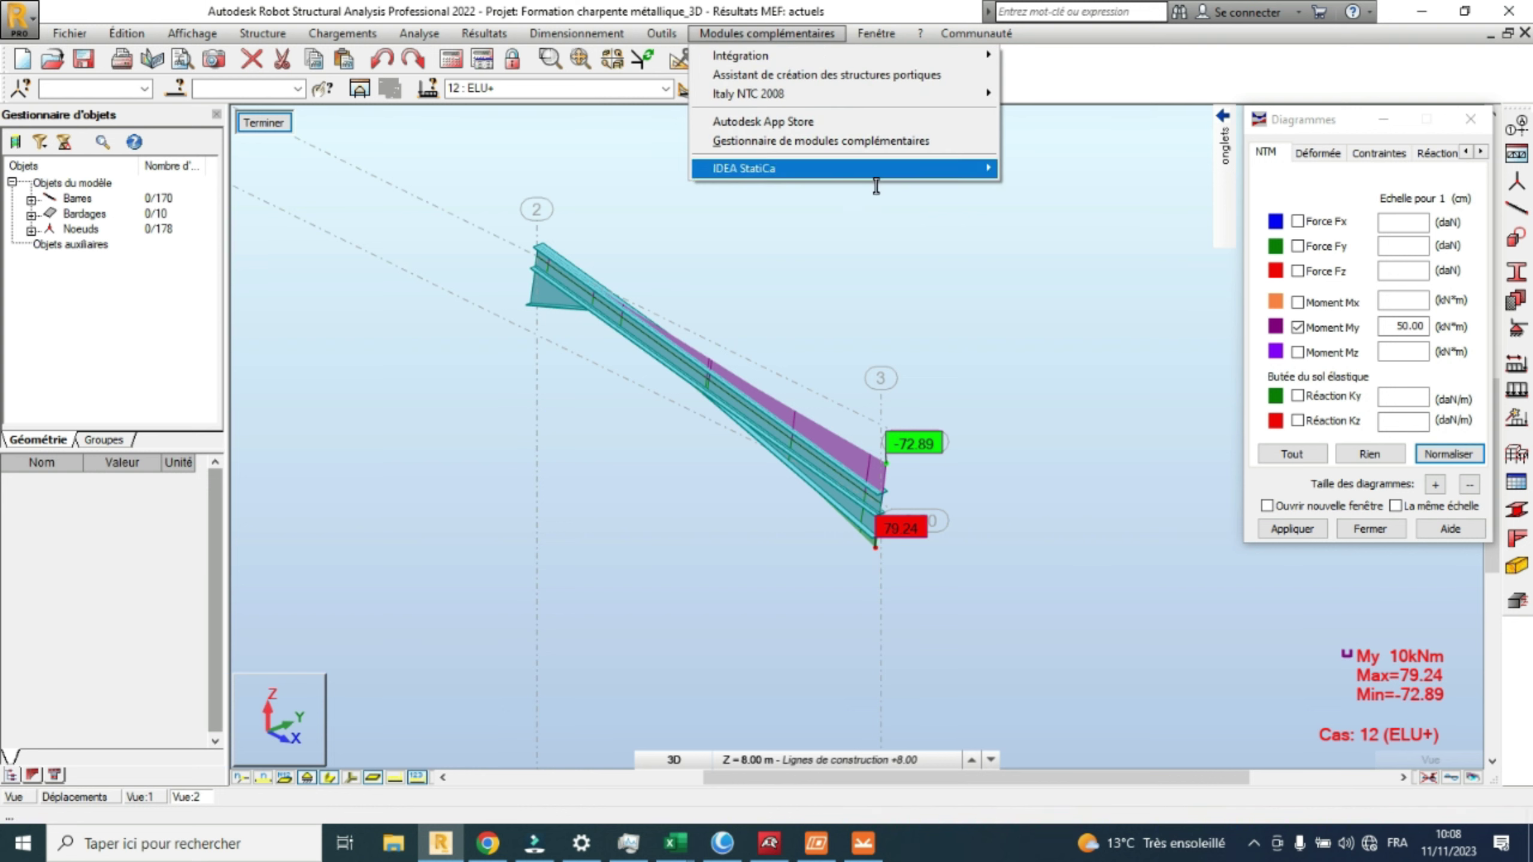
mouse_move(885, 184)
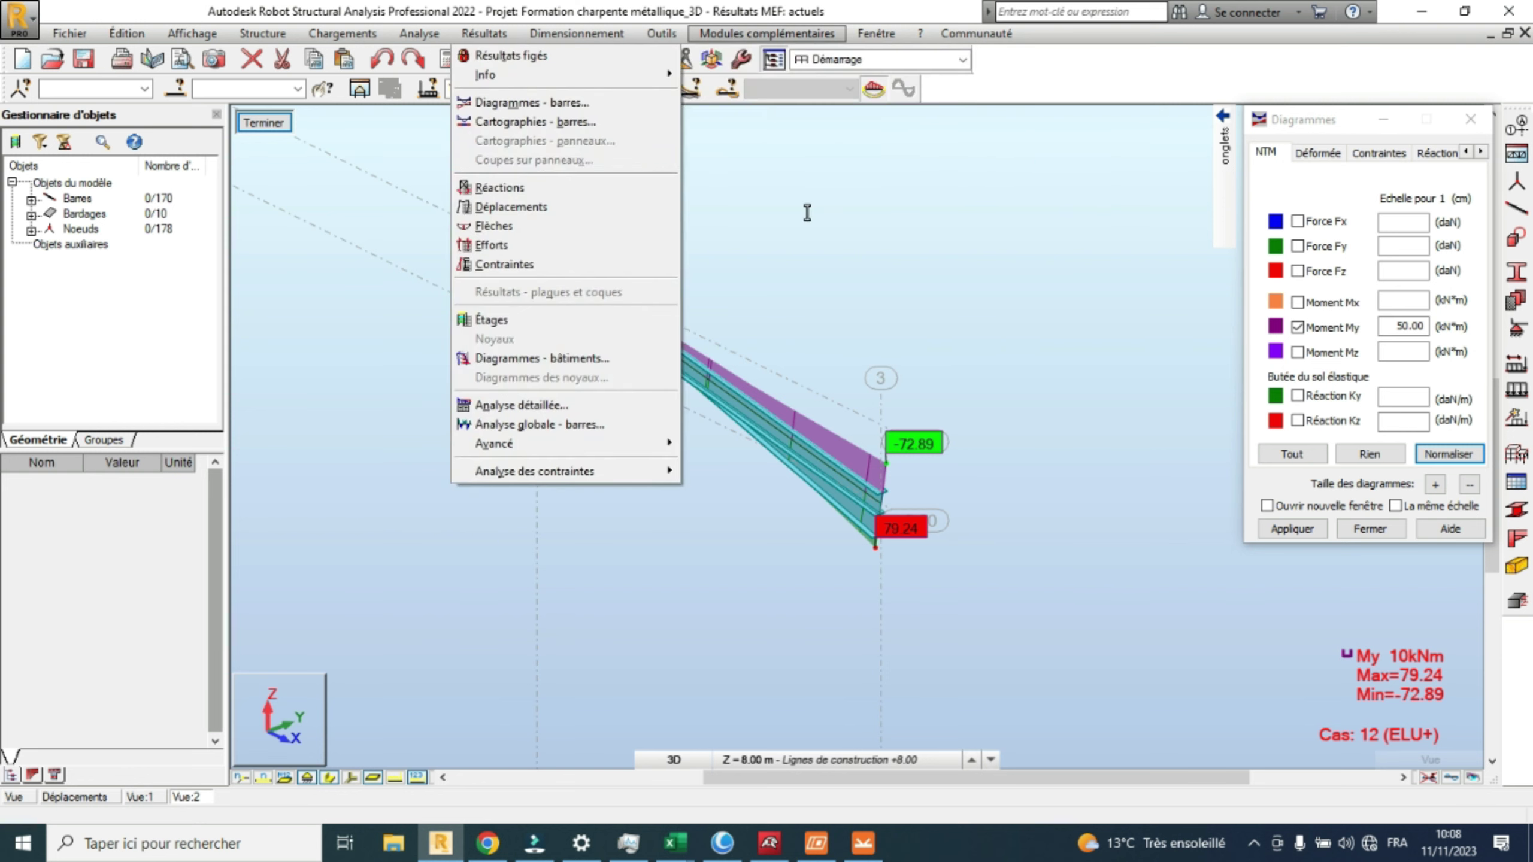
left_click(1012, 271)
scroll(979, 331, "down", 2)
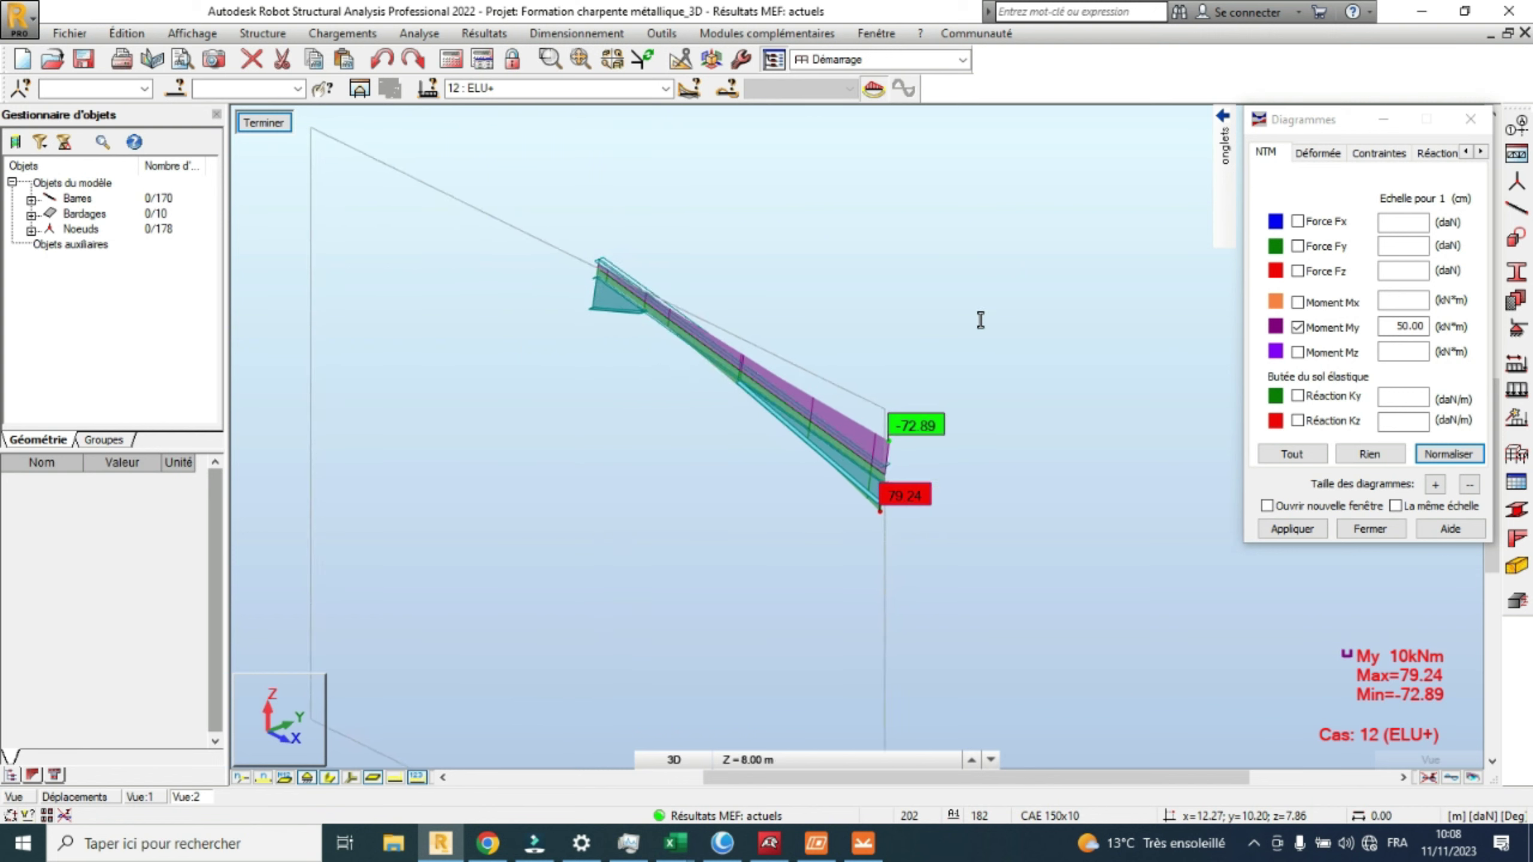
scroll(938, 513, "up", 5)
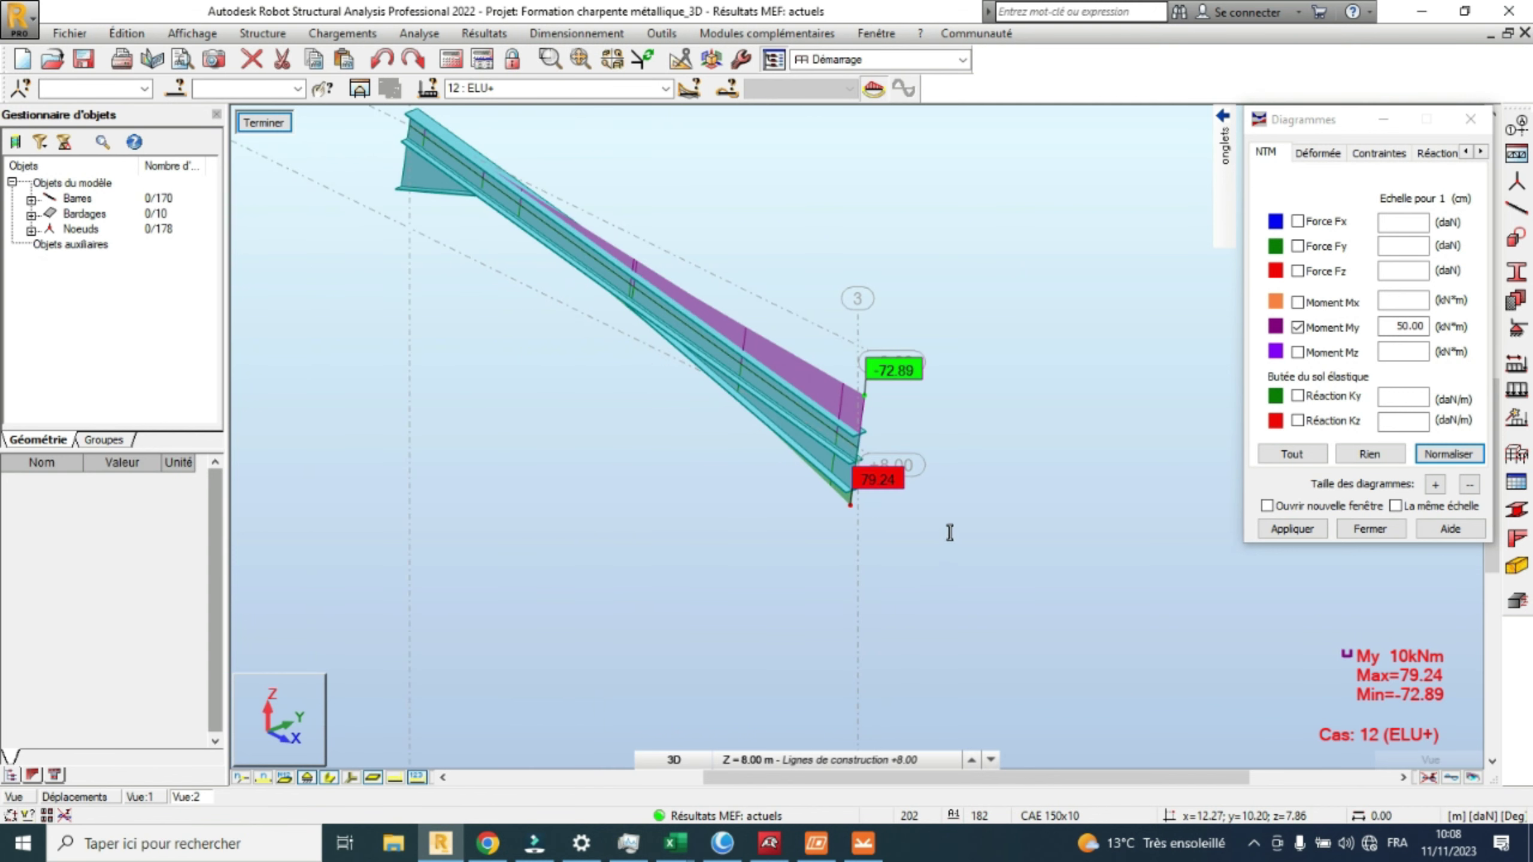
Switch to IDEA StatiCa and set load LE1 on element B to Vz -22.8 kN and My 80 kNm.
left_click(864, 846)
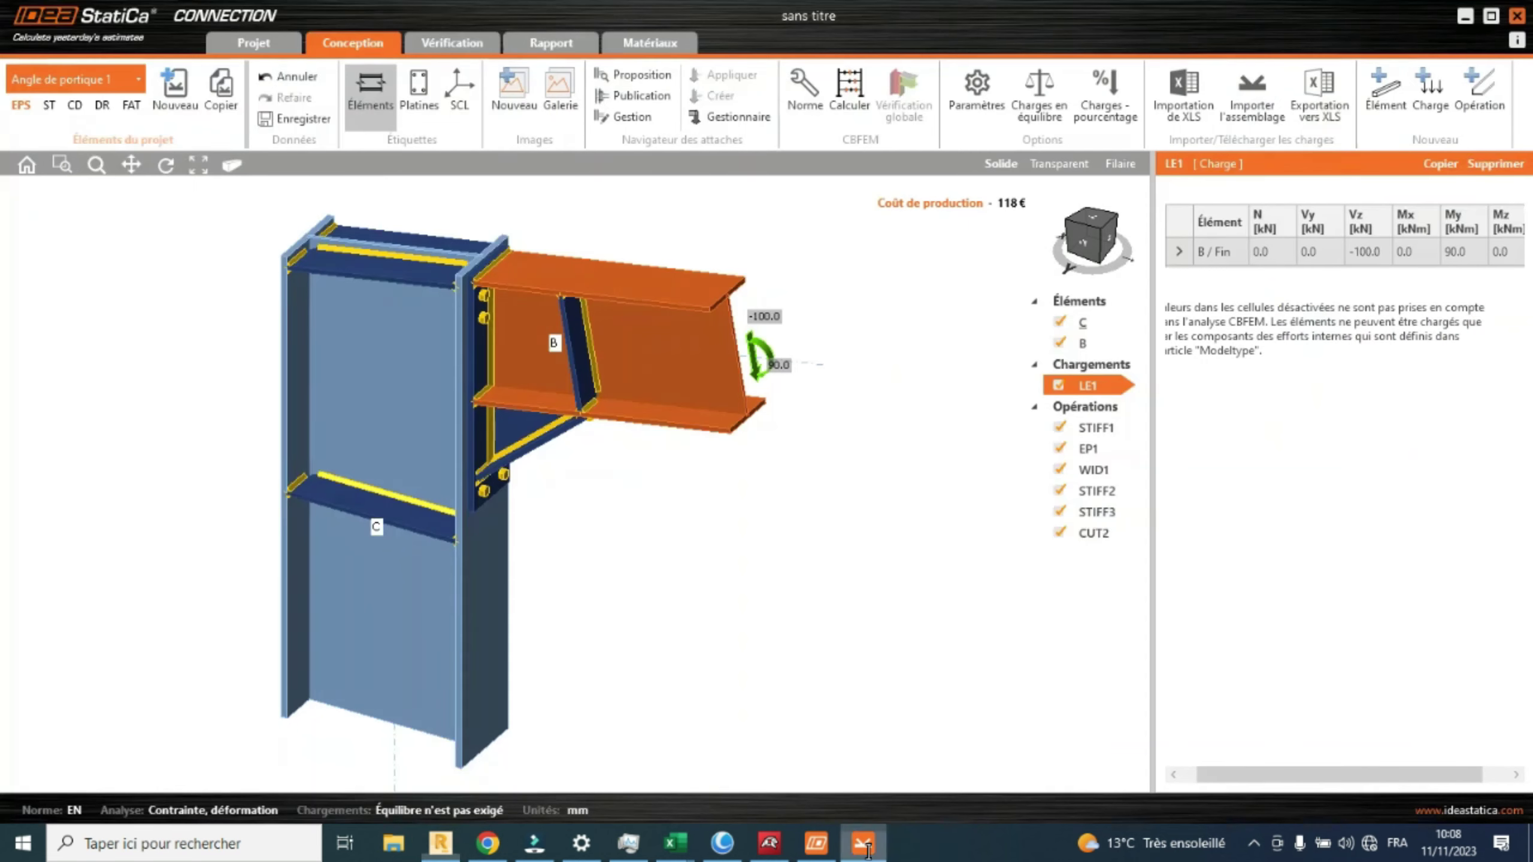
scroll(970, 490, "down", 3)
middle_click_drag(973, 486, 940, 490)
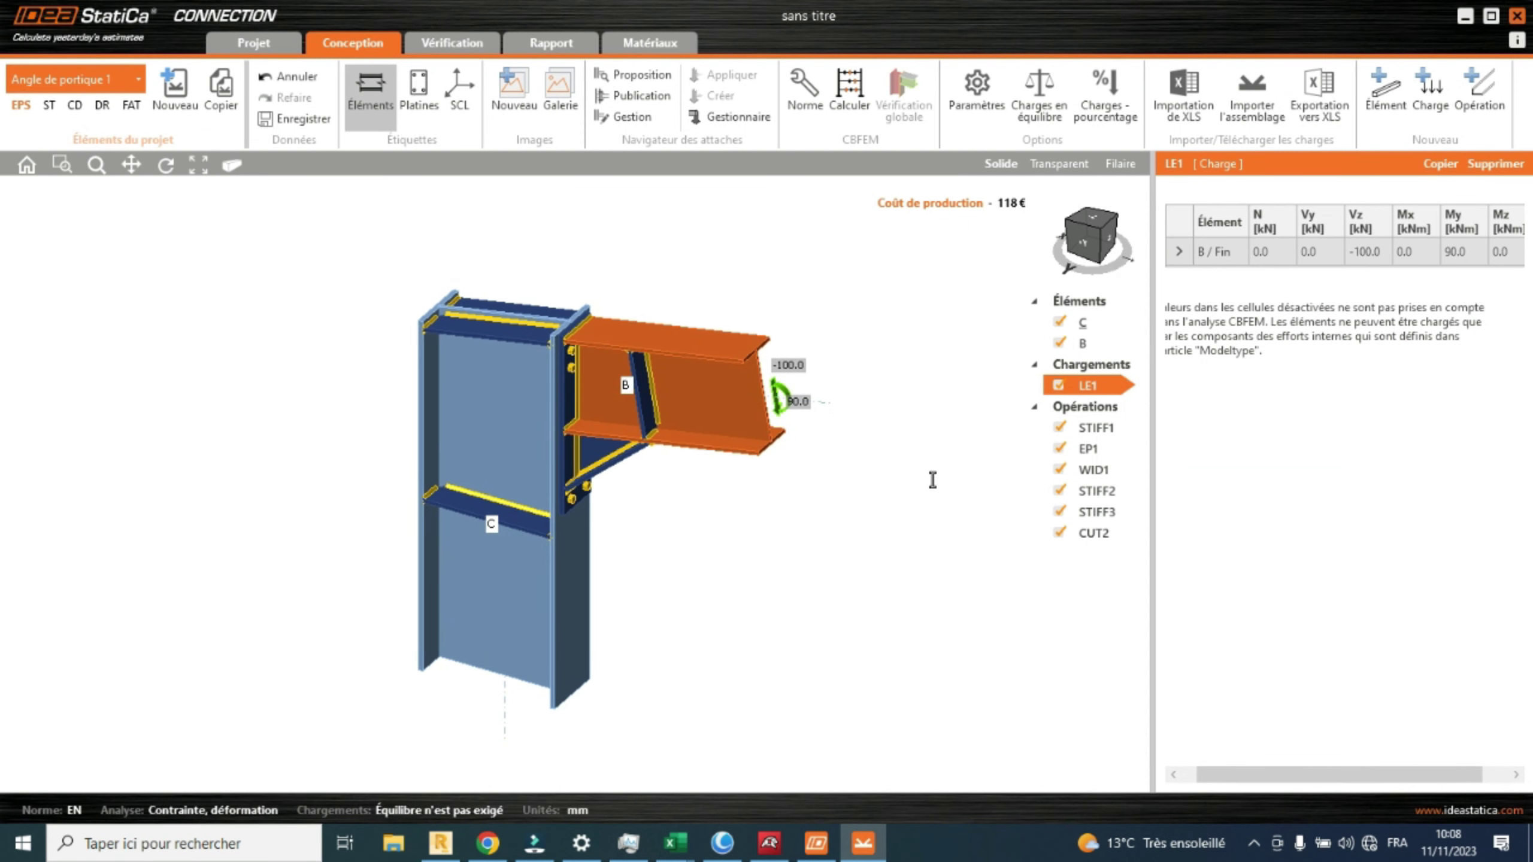
scroll(933, 480, "up", 3)
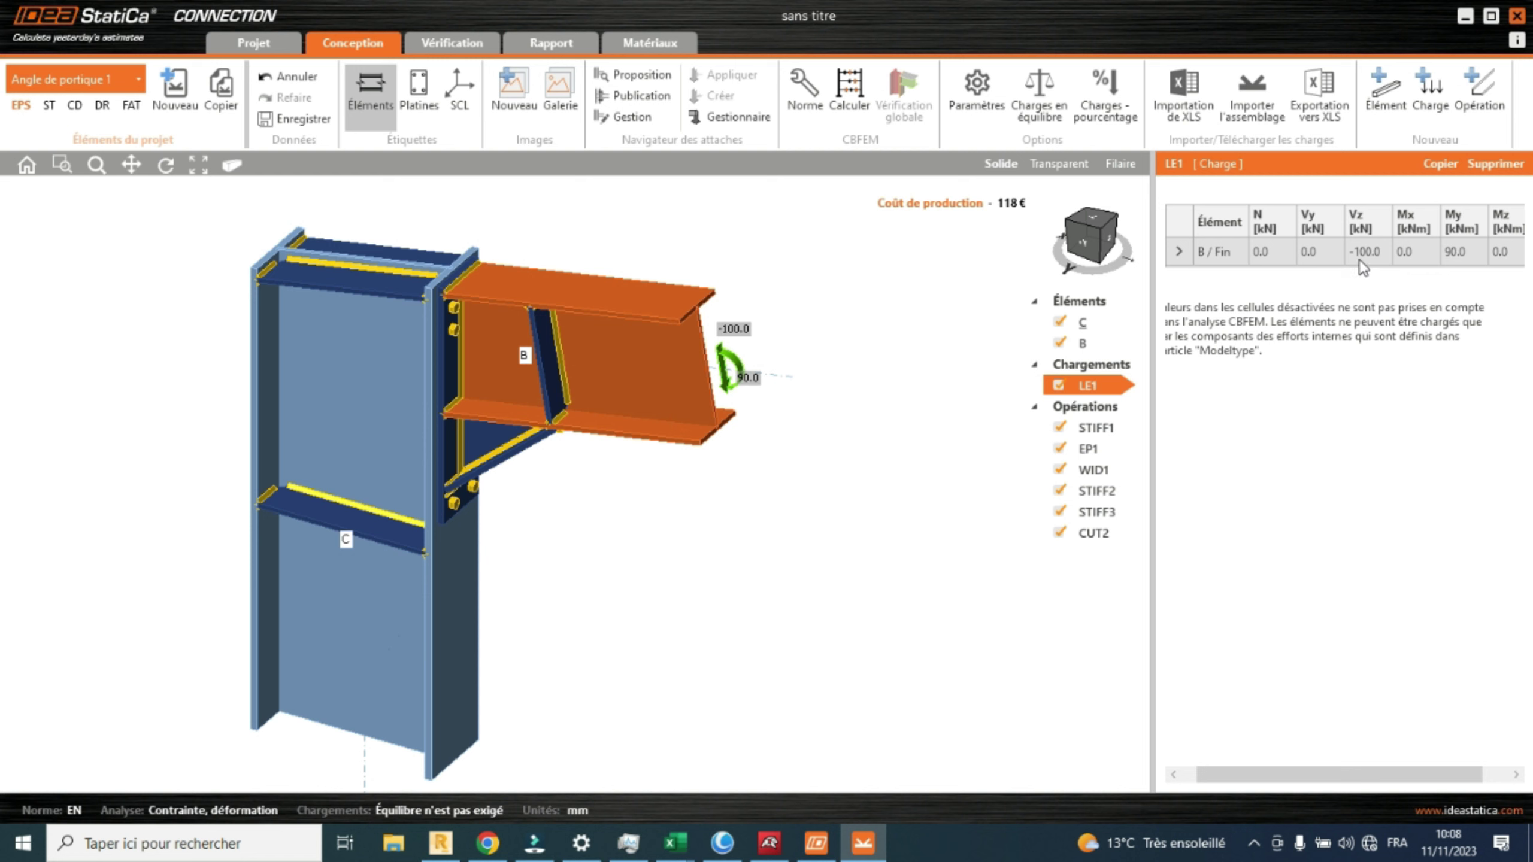
left_click(1377, 249)
left_click(1386, 253)
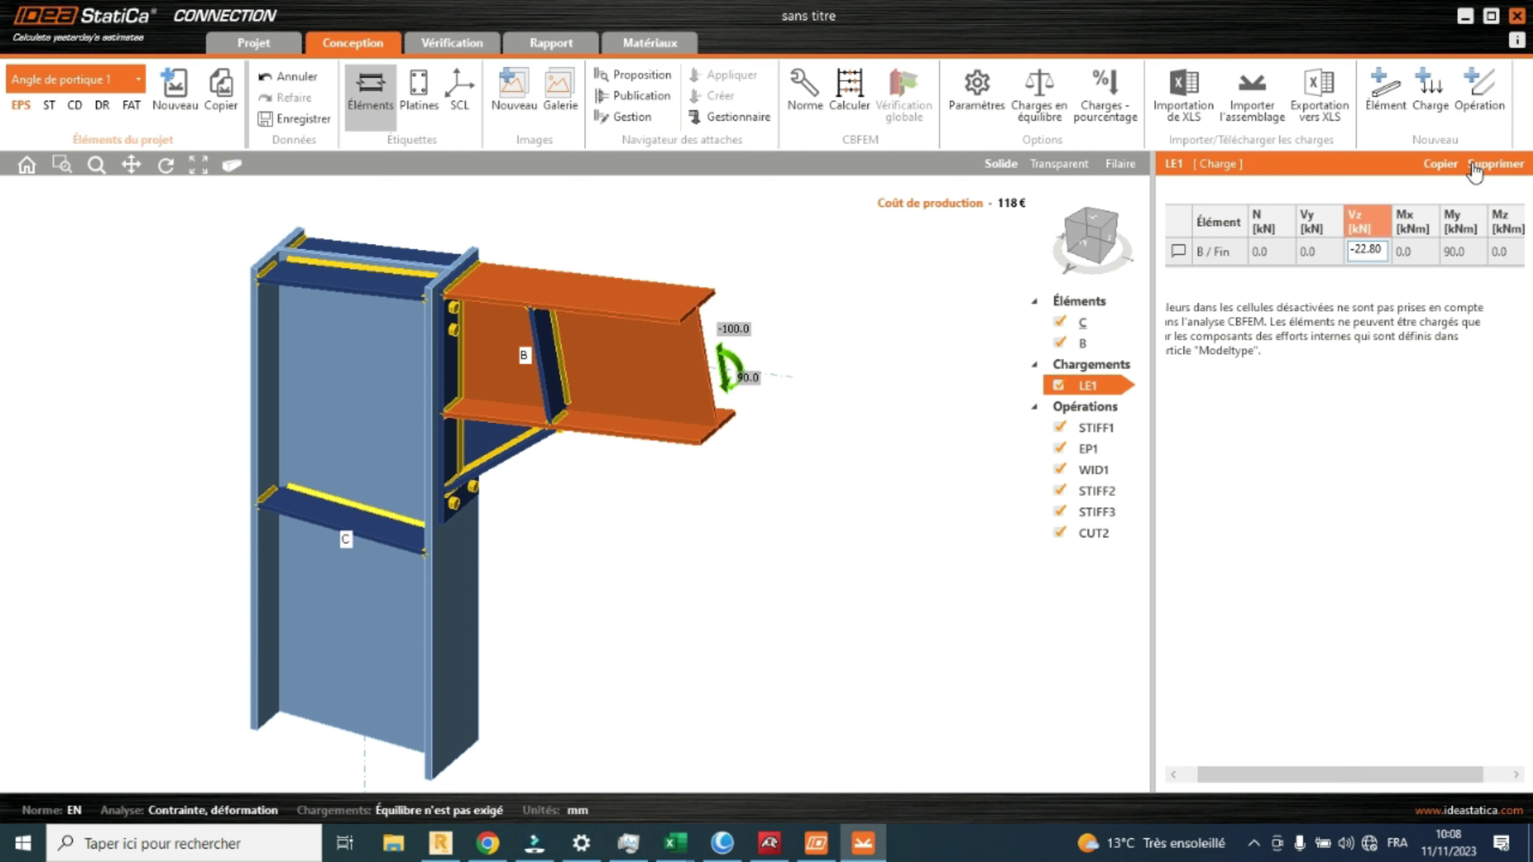
left_click(1461, 253)
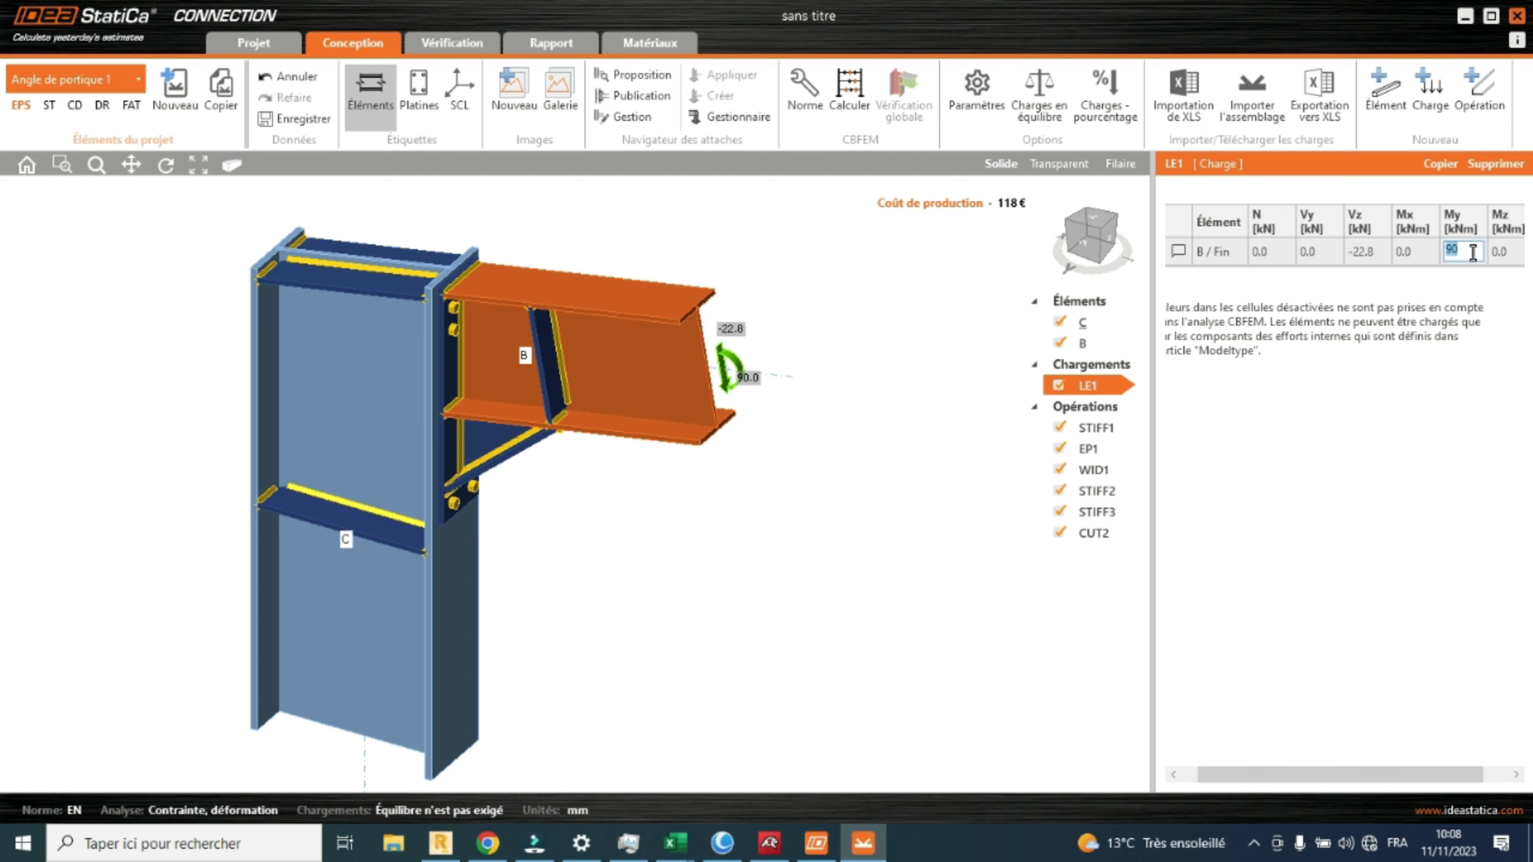
key("Tab")
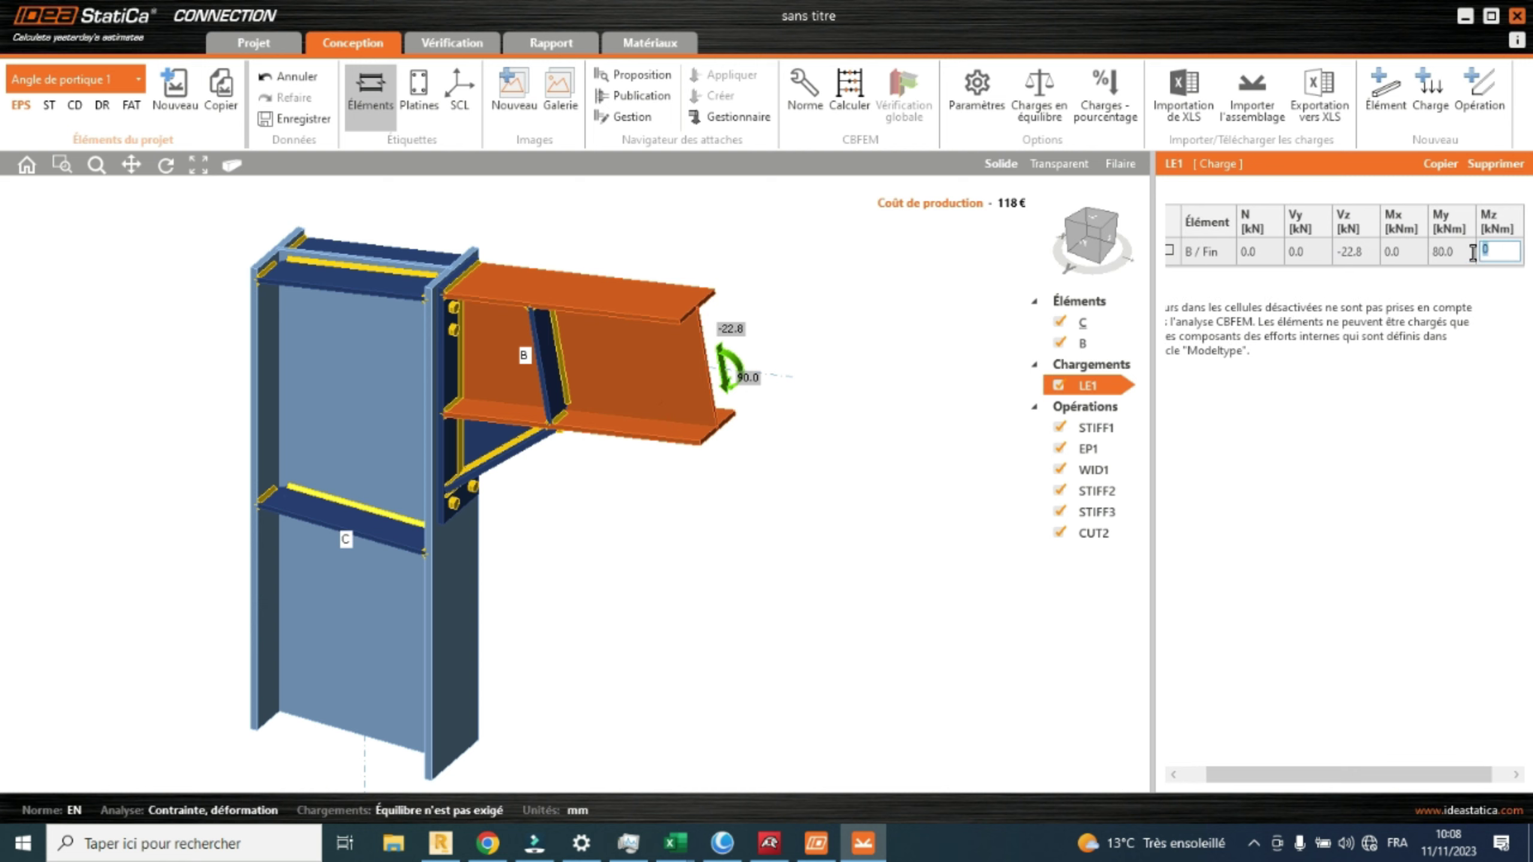
Examine the directions of the shear force and moment arrows at the free end of rafter B.
scroll(747, 338, "up", 2)
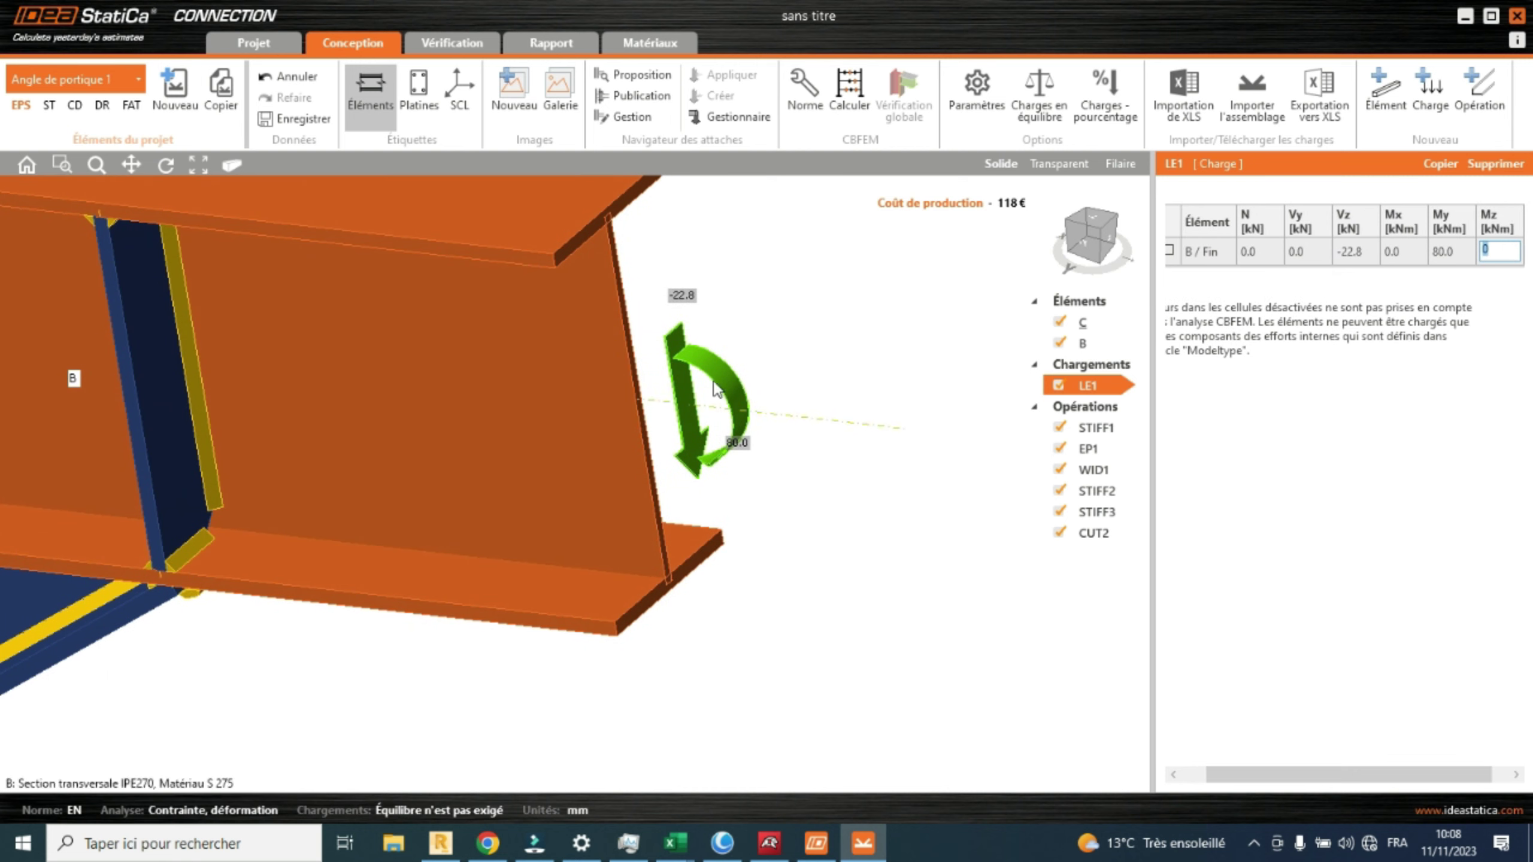
scroll(695, 315, "up", 1)
left_click(716, 384)
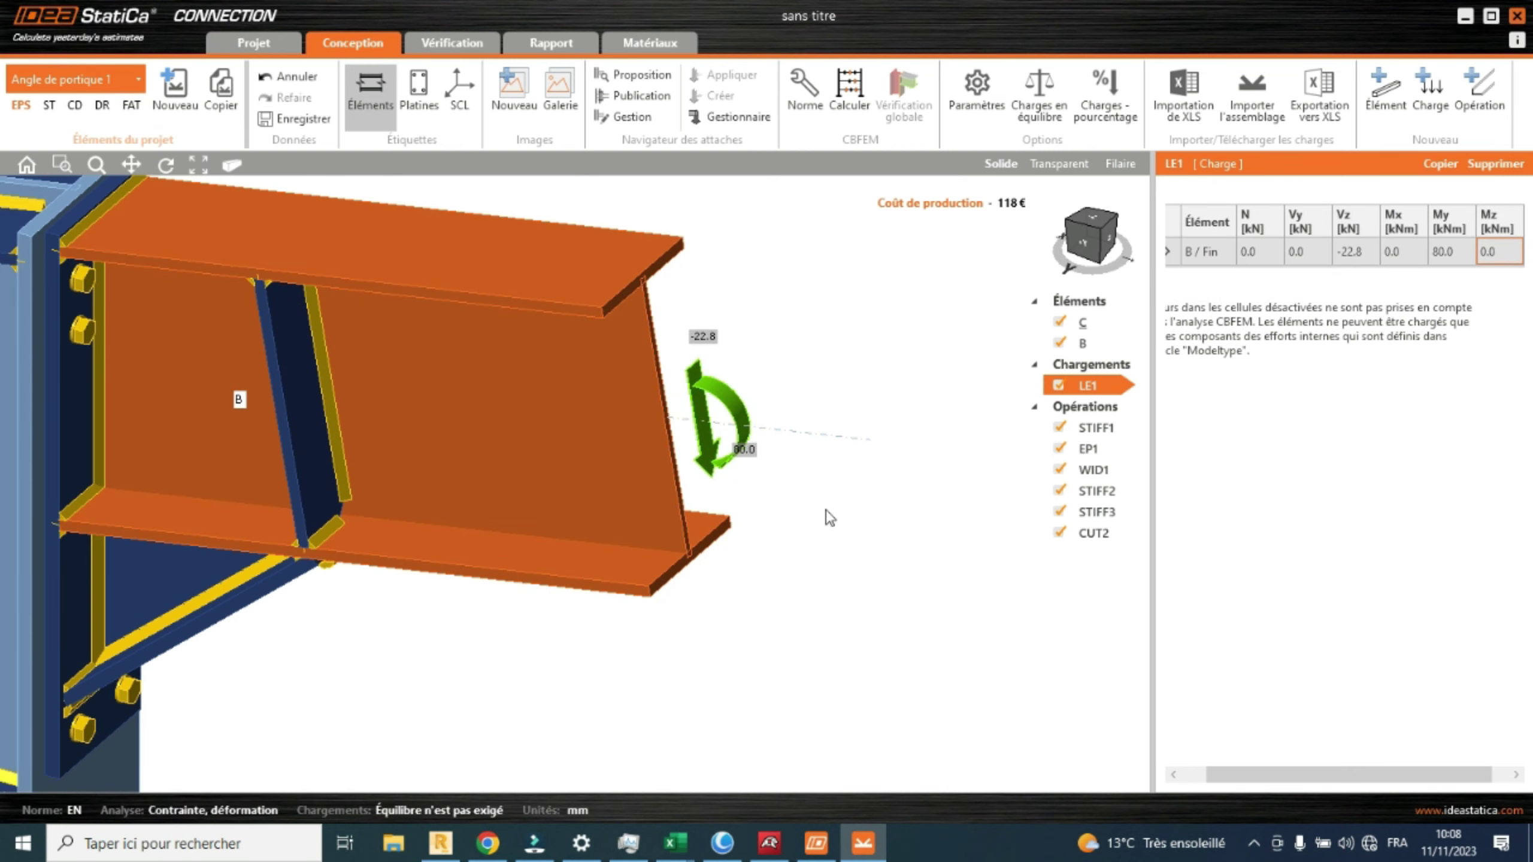
scroll(748, 438, "up", 2)
scroll(748, 438, "down", 3)
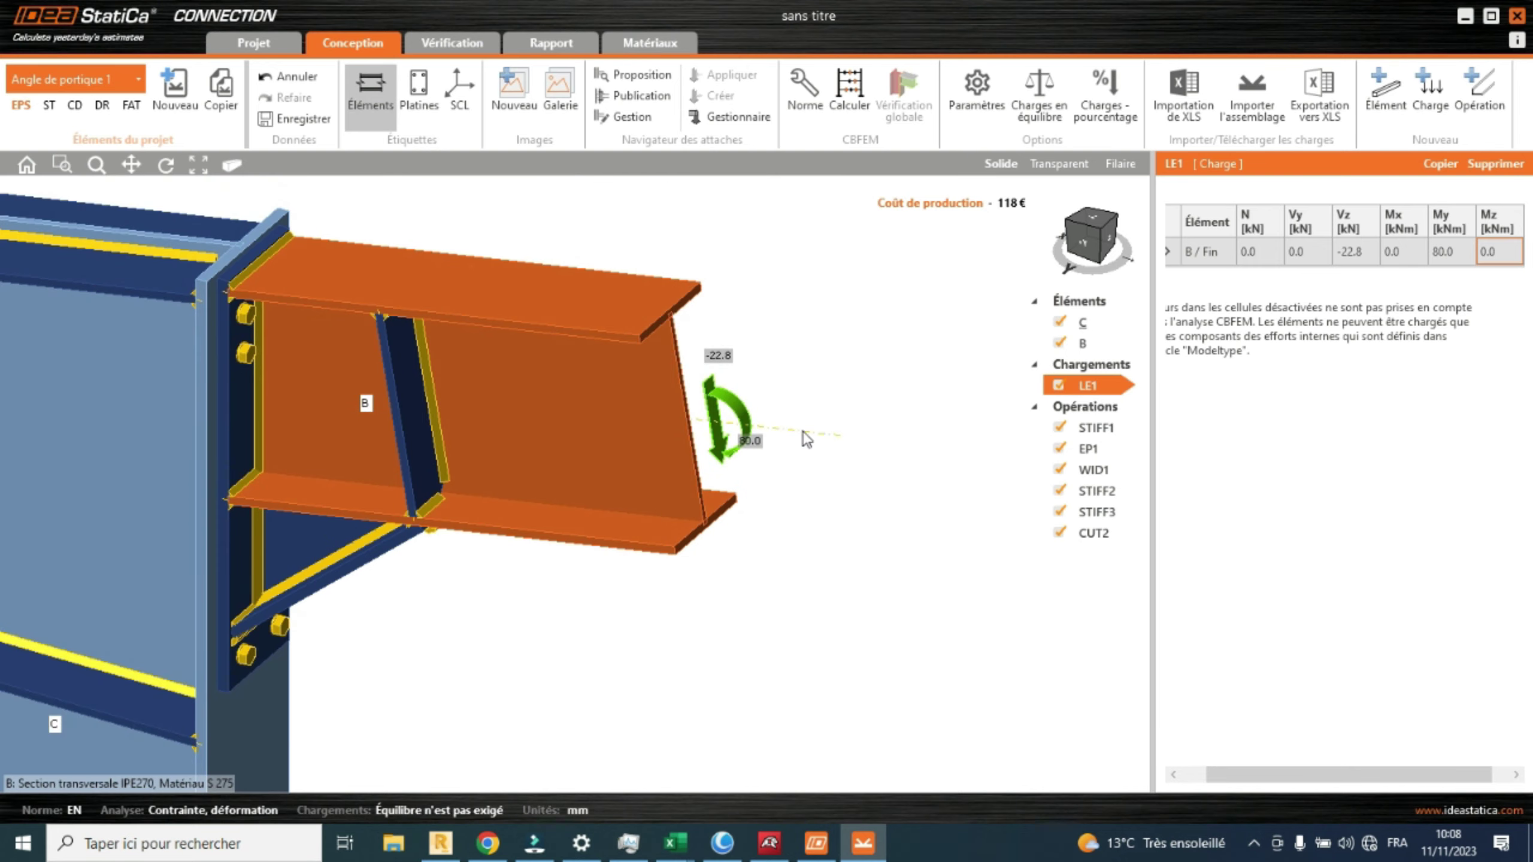
scroll(851, 439, "down", 3)
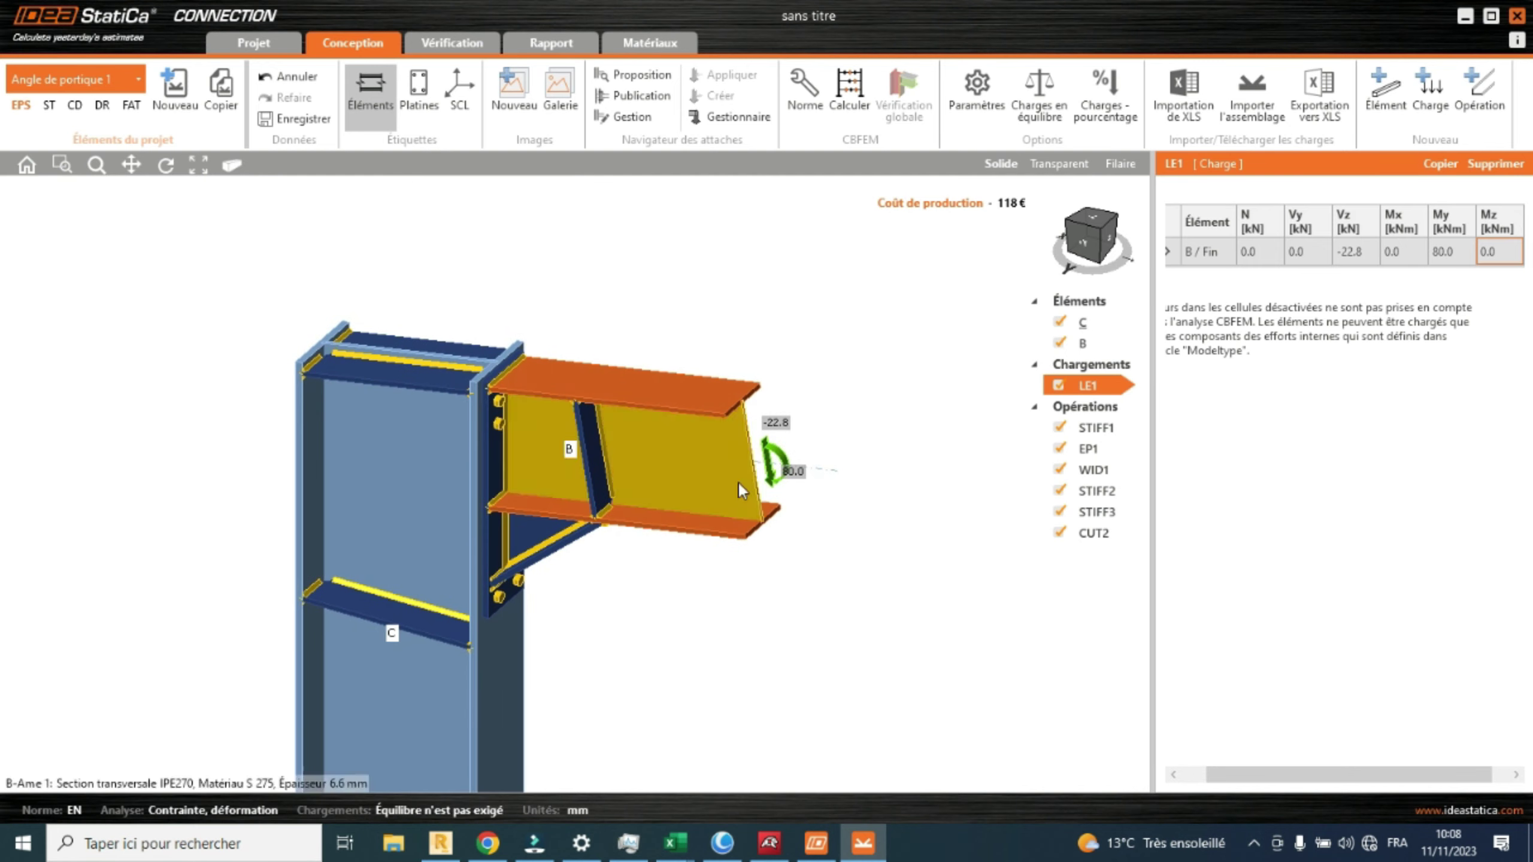
scroll(795, 474, "up", 3)
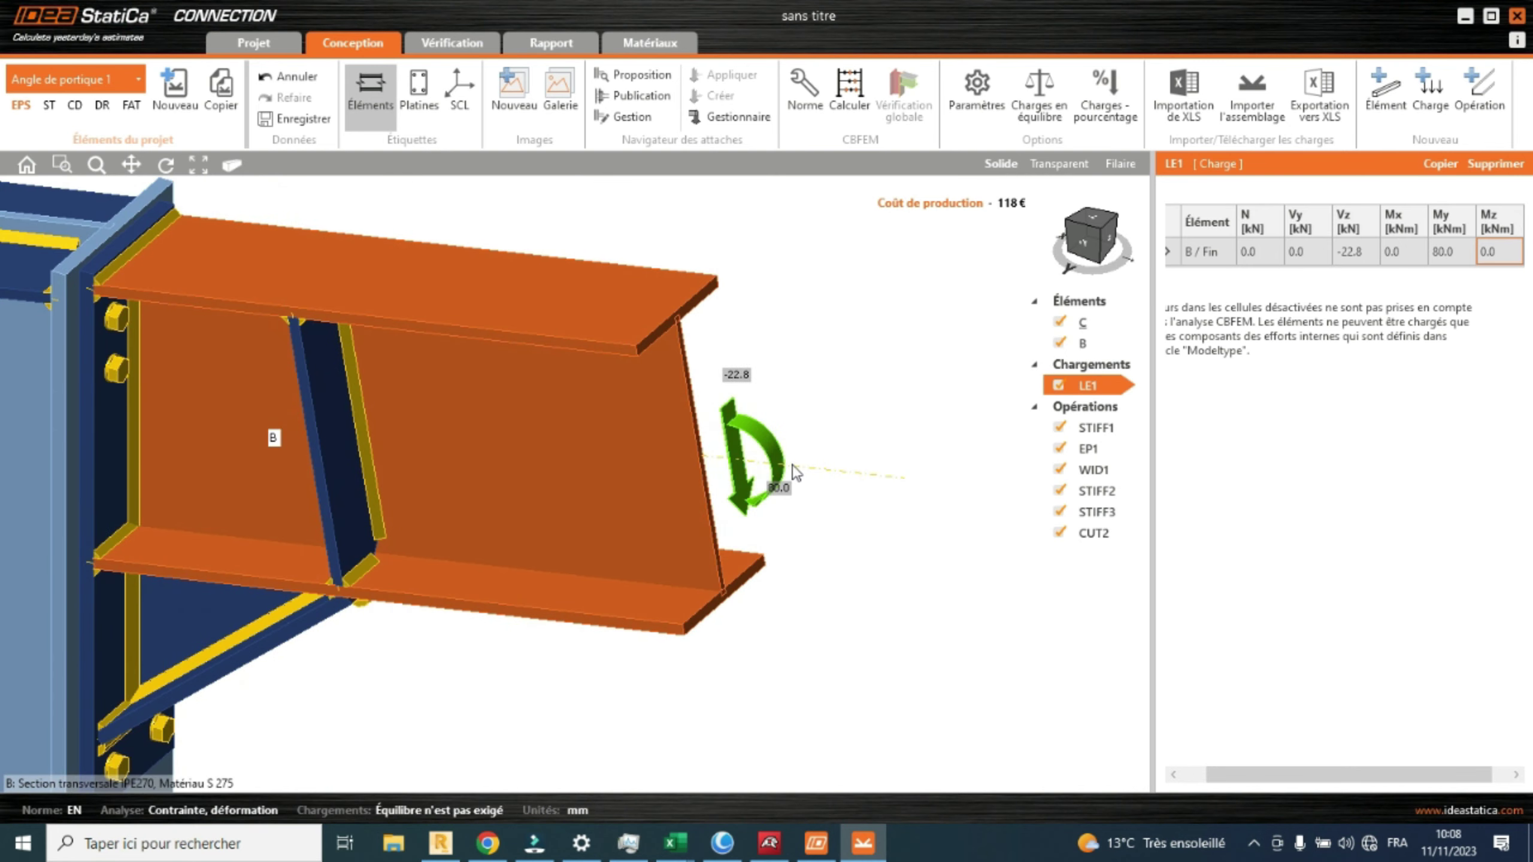
scroll(794, 441, "down", 3)
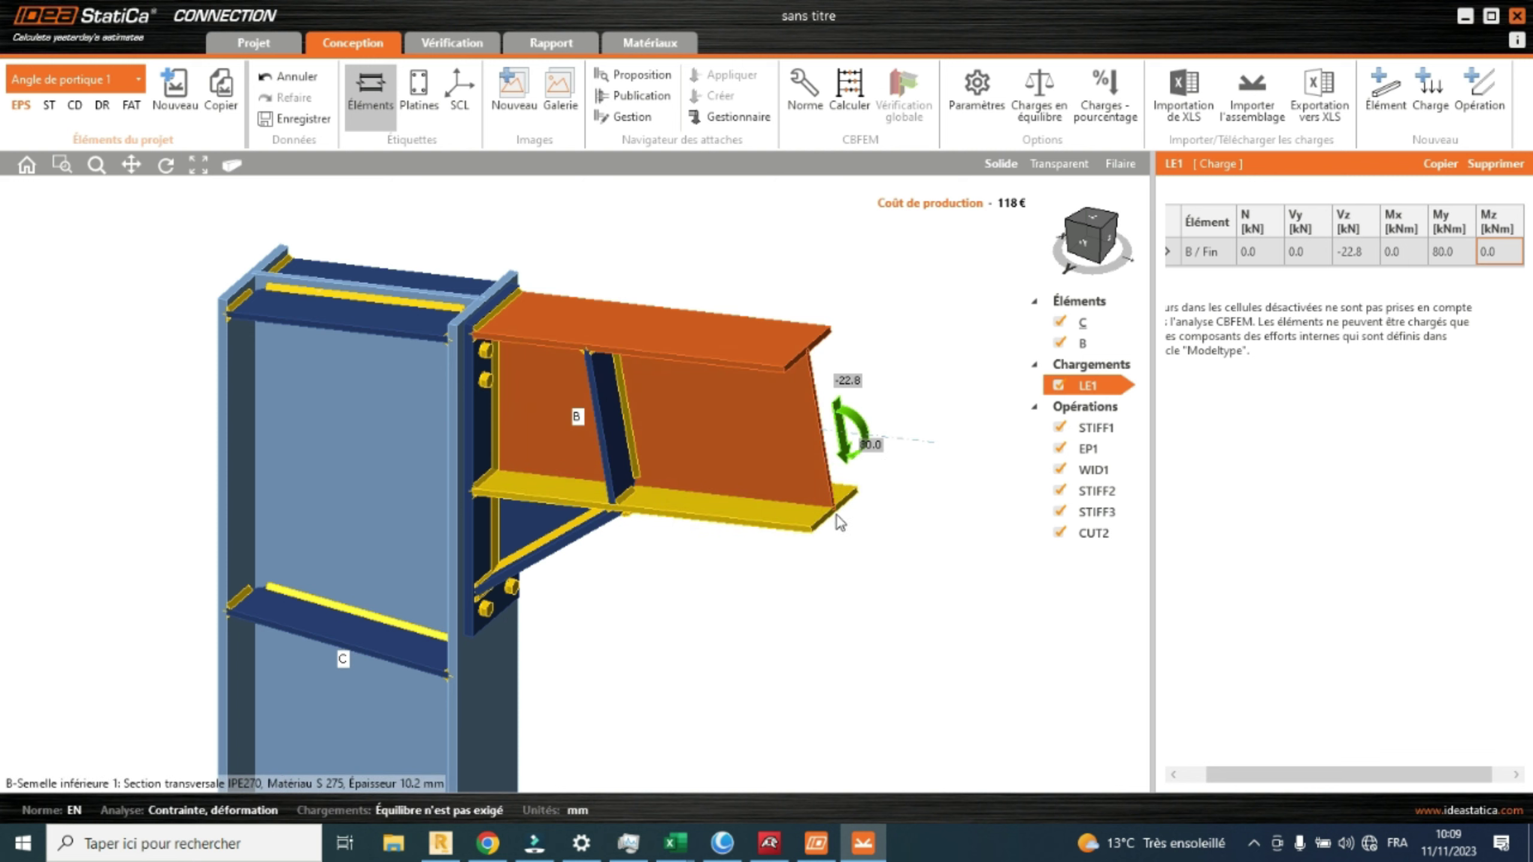
Try restricting the upper column stiffener STIFF1 to the Avant side only.
left_click(1101, 428)
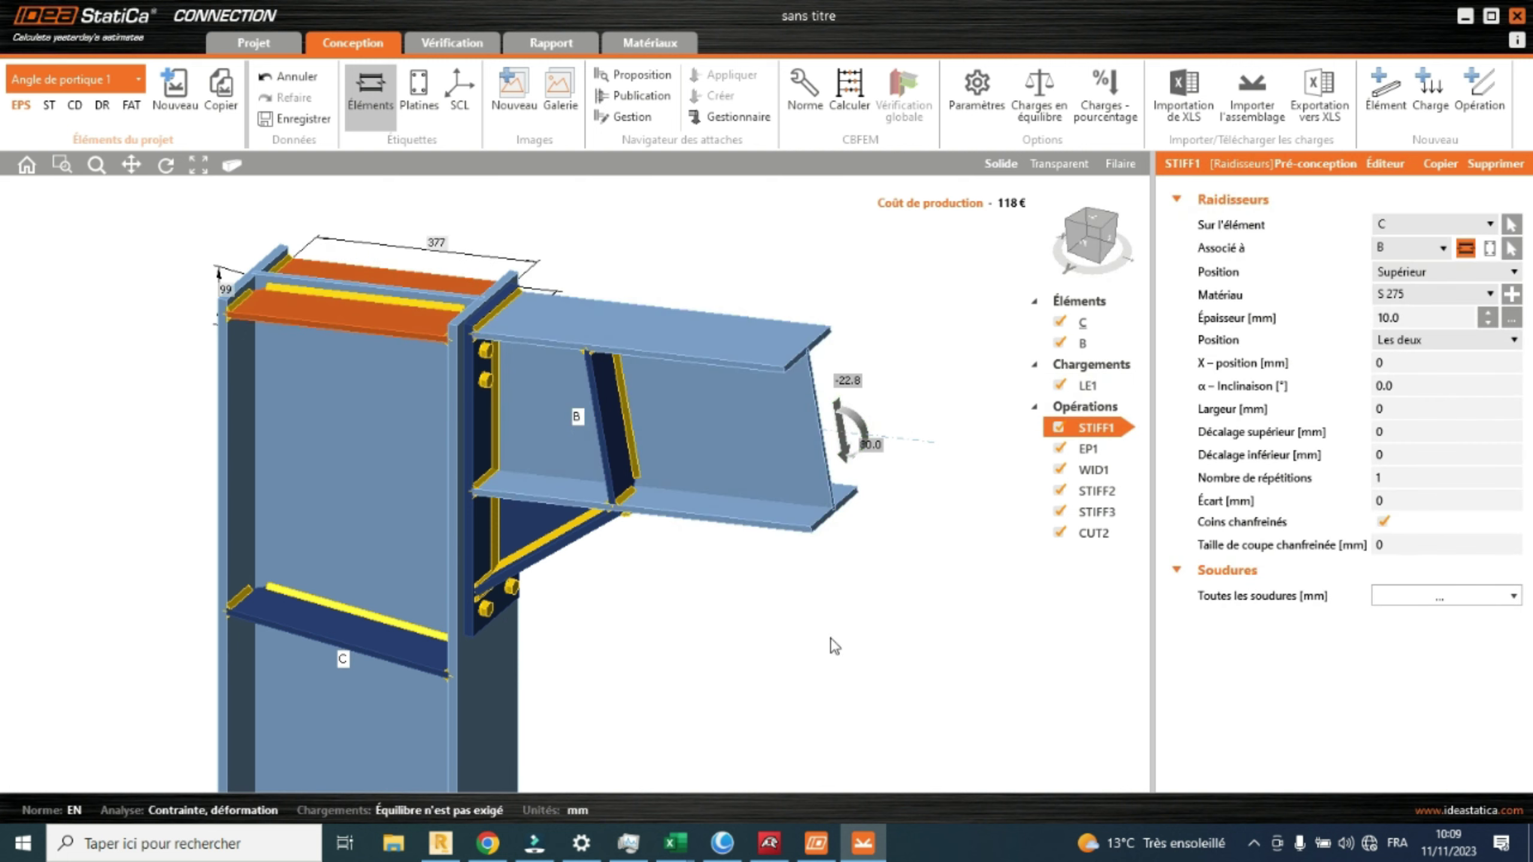
scroll(776, 616, "down", 2)
scroll(521, 407, "up", 2)
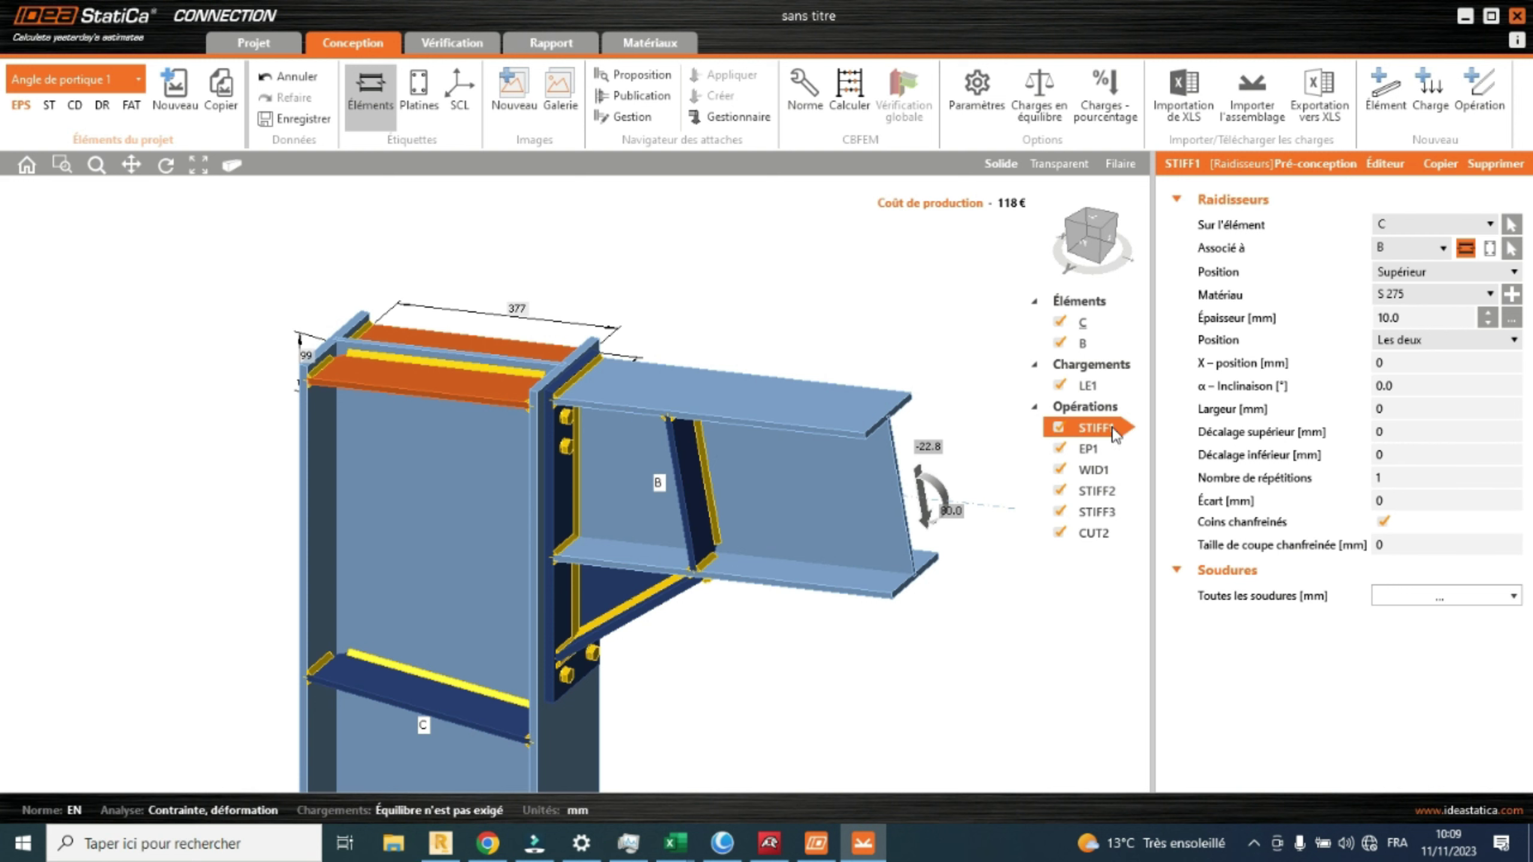
scroll(527, 366, "up", 2)
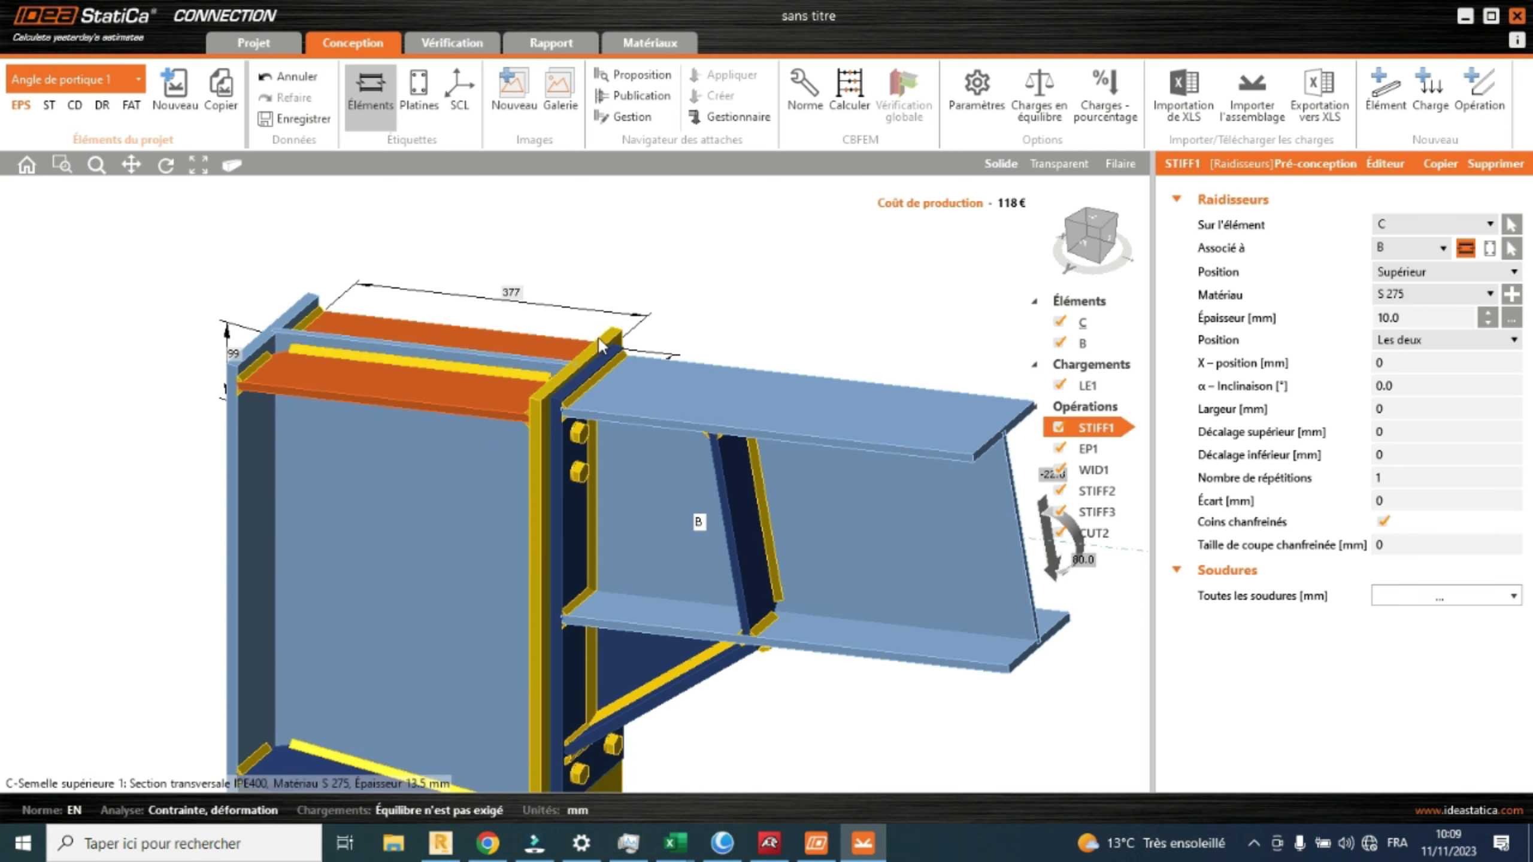
scroll(545, 336, "down", 2)
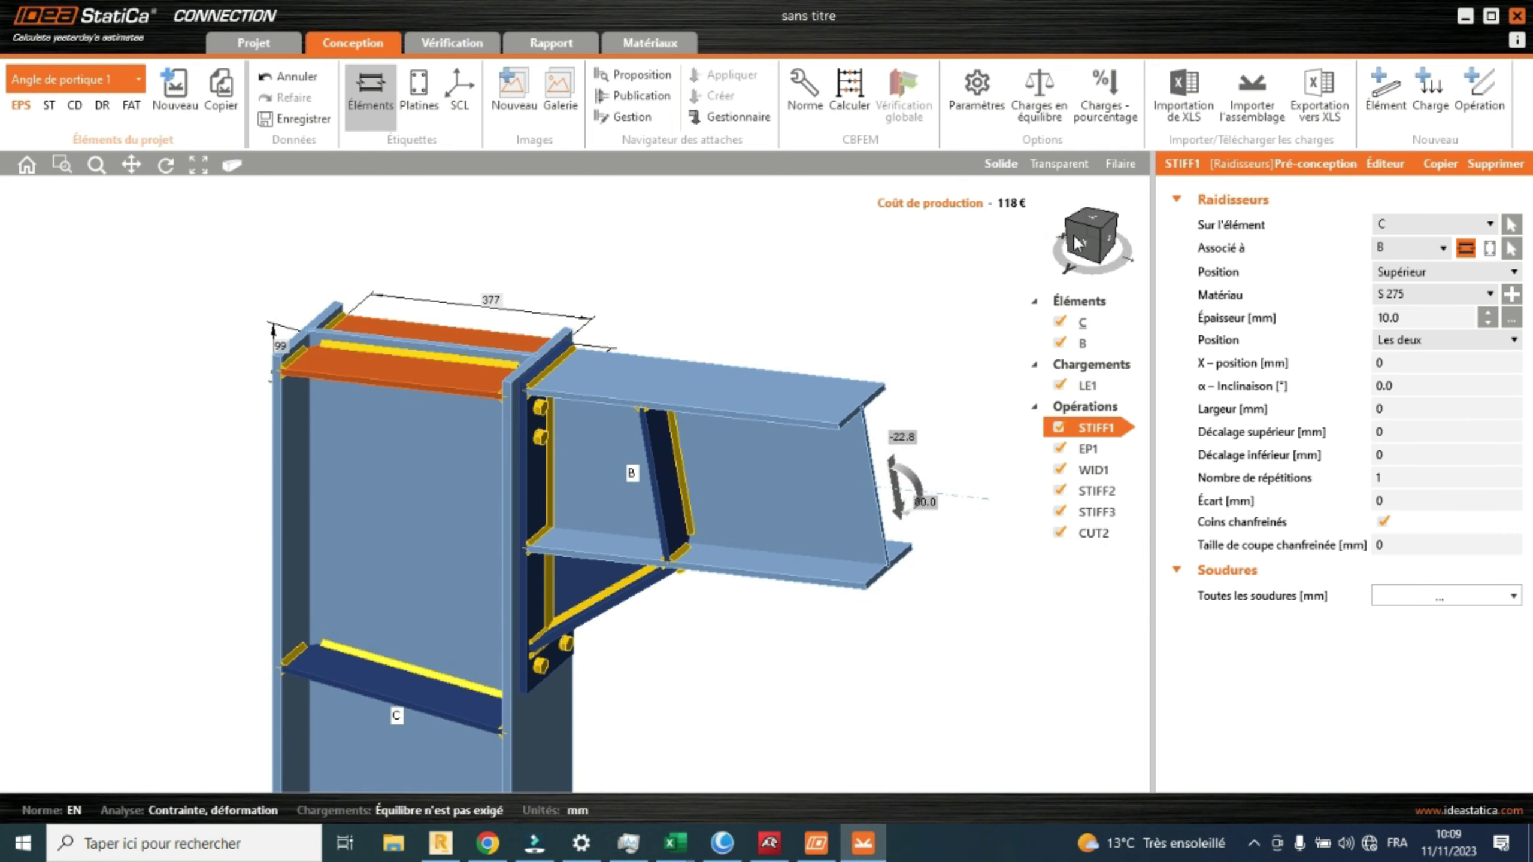
left_click(1081, 244)
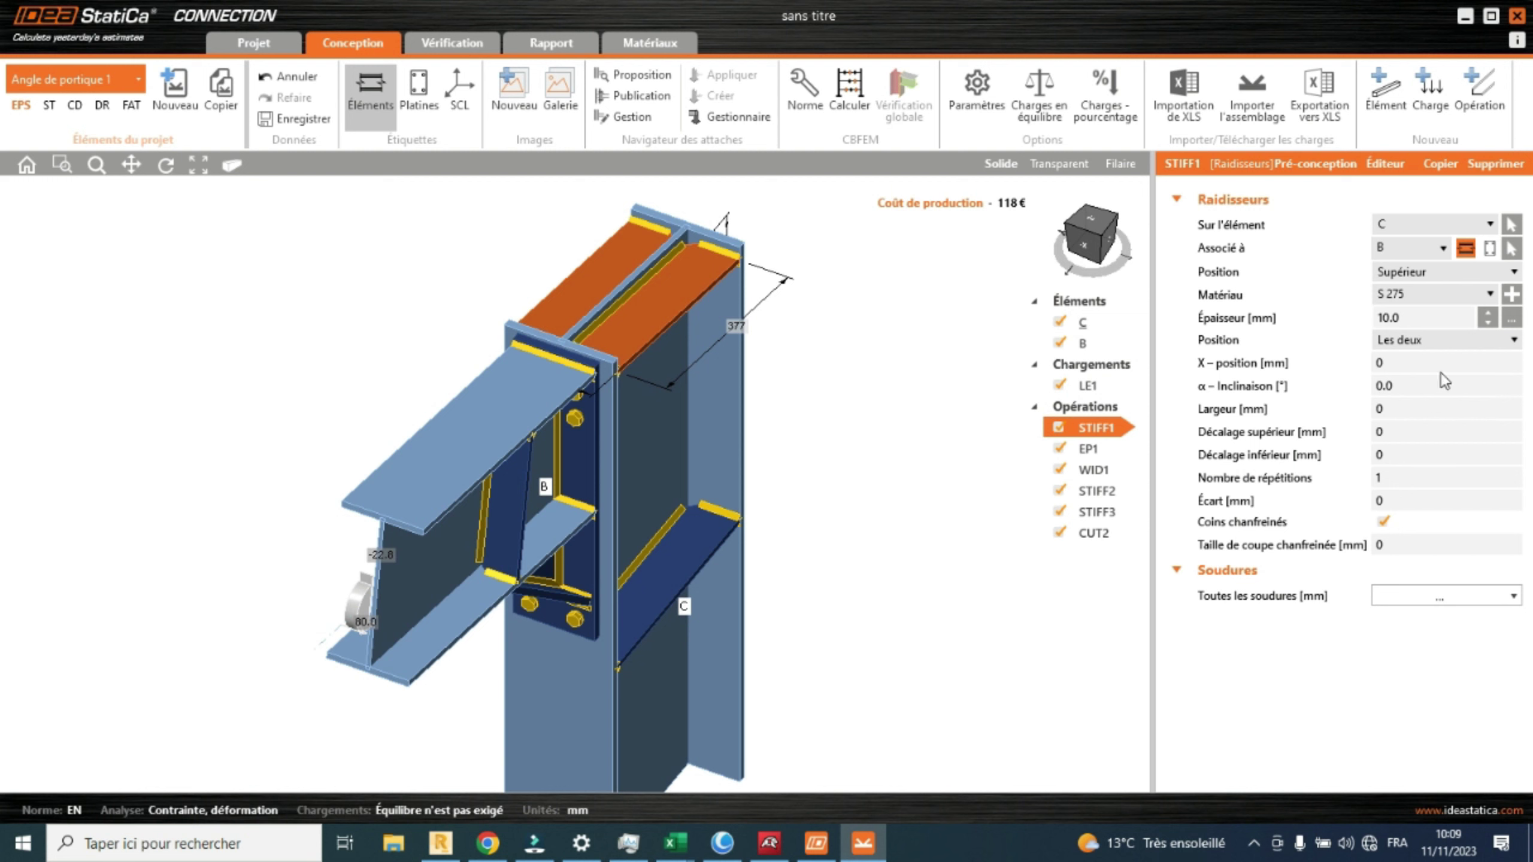
left_click(1465, 342)
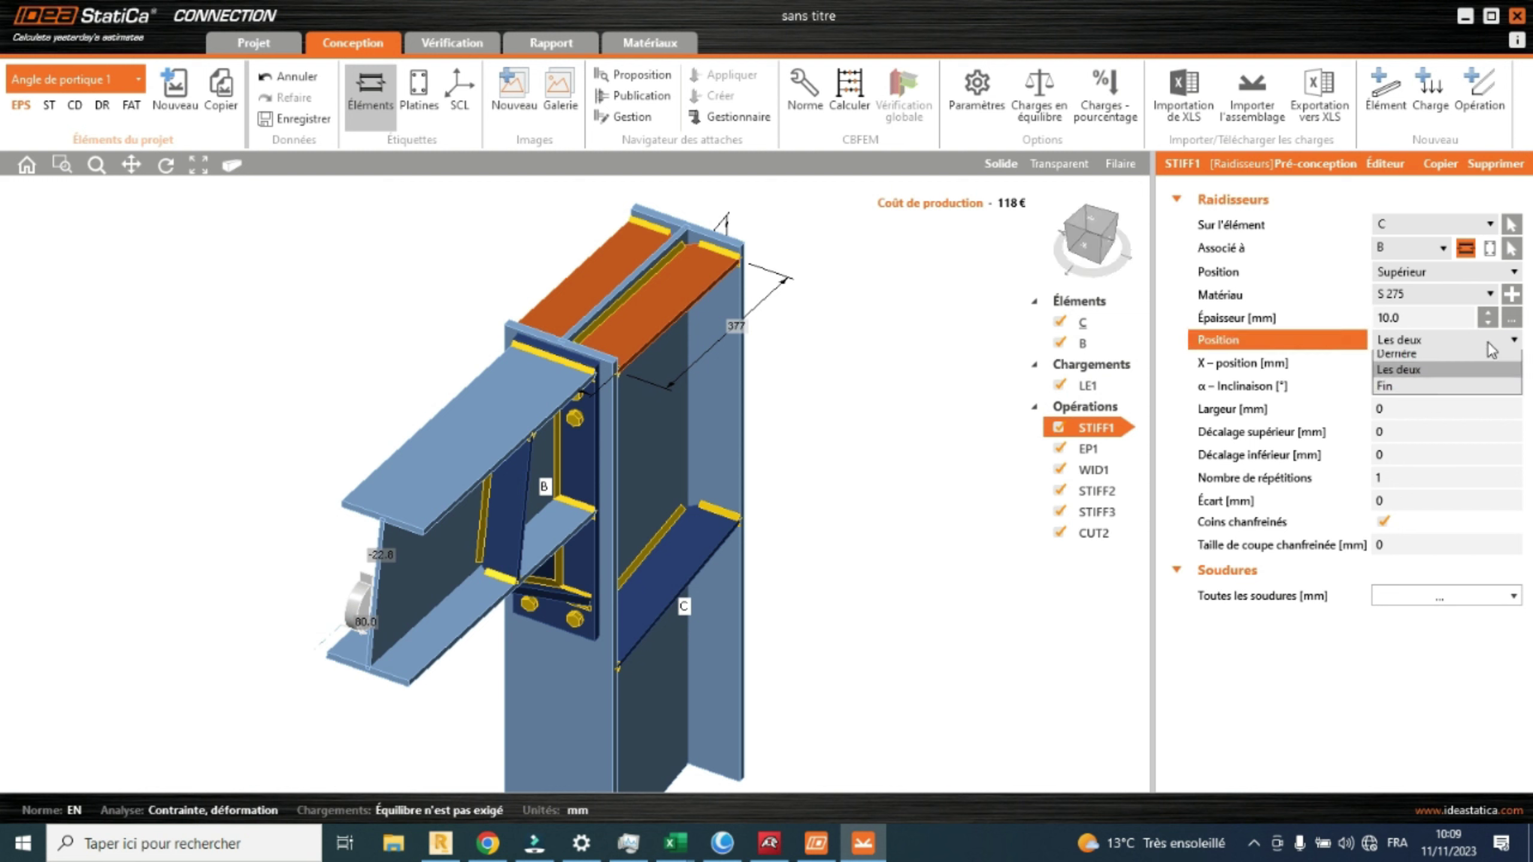
left_click(1432, 362)
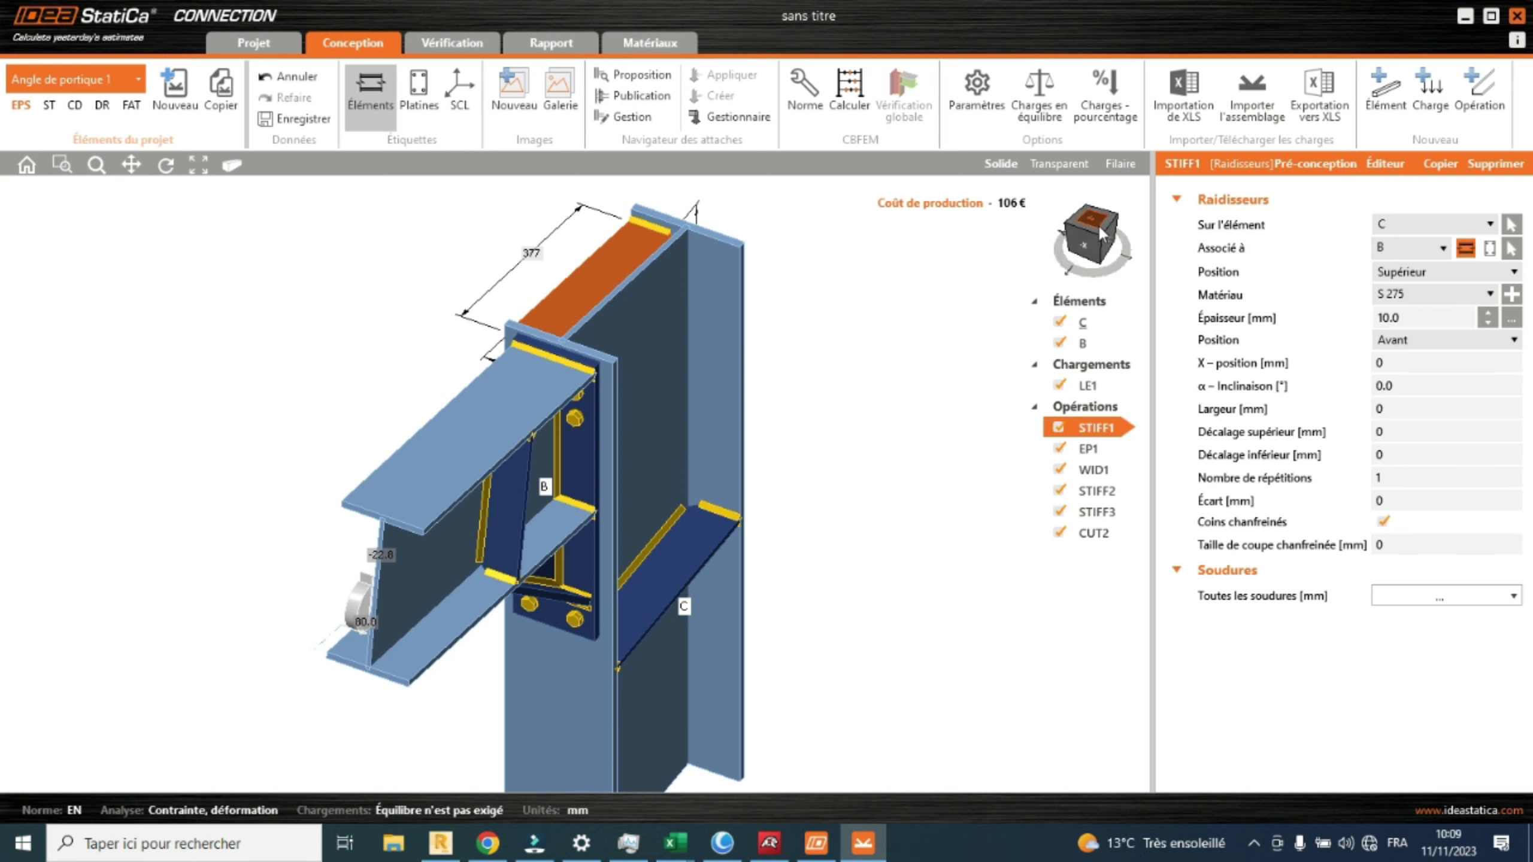
Try restricting the lower column stiffener STIFF2 to the Derrière side and inspect it from the other side.
left_click(1088, 243)
mouse_move(1107, 221)
left_mouse_down()
mouse_move(1125, 222)
mouse_move(1096, 220)
left_mouse_up()
left_click(679, 624)
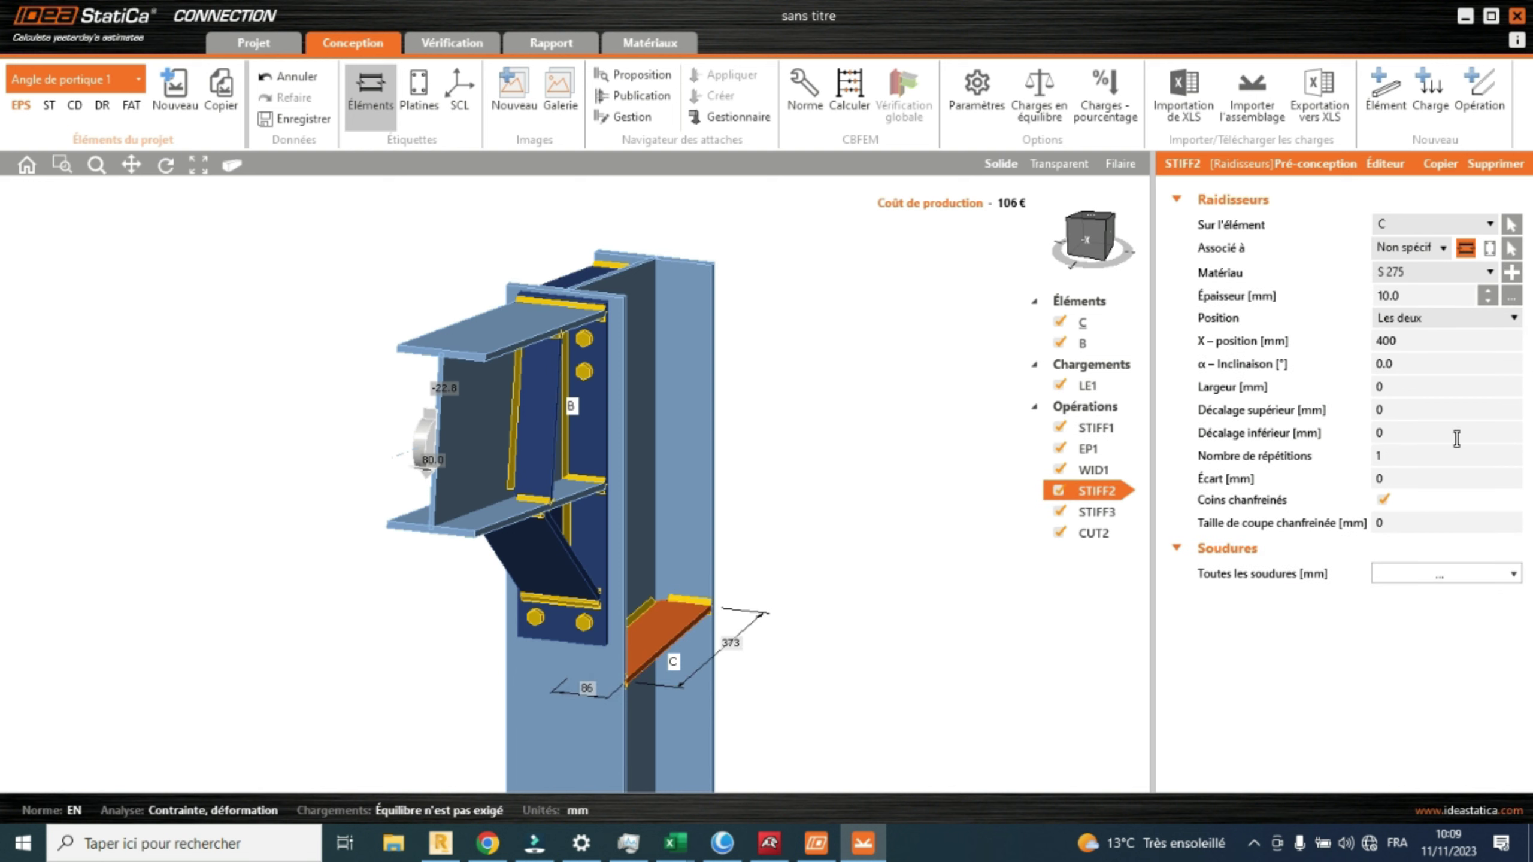
left_click(1490, 319)
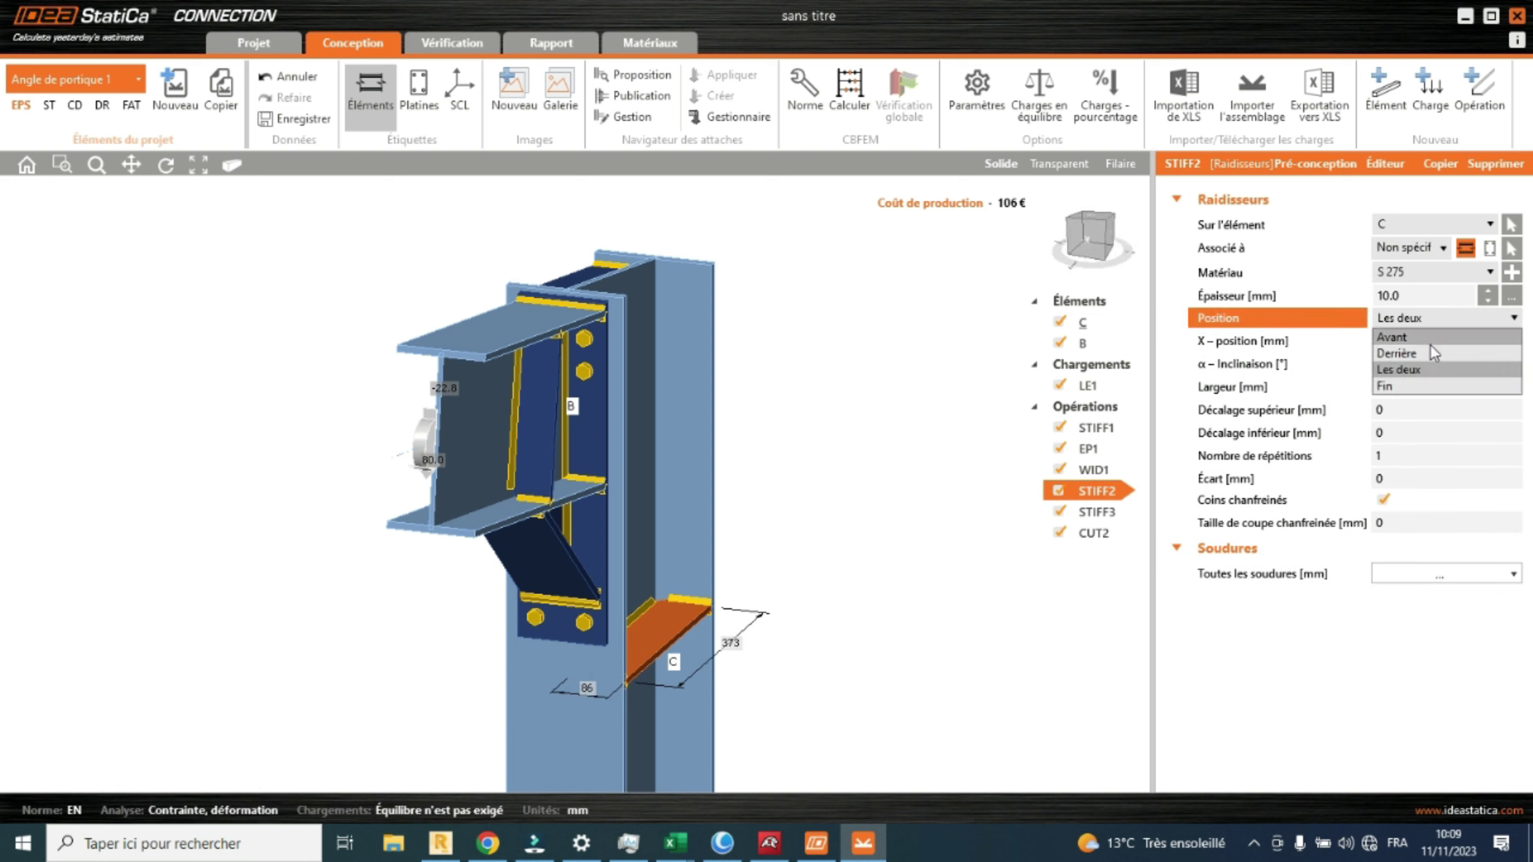
left_click(1399, 354)
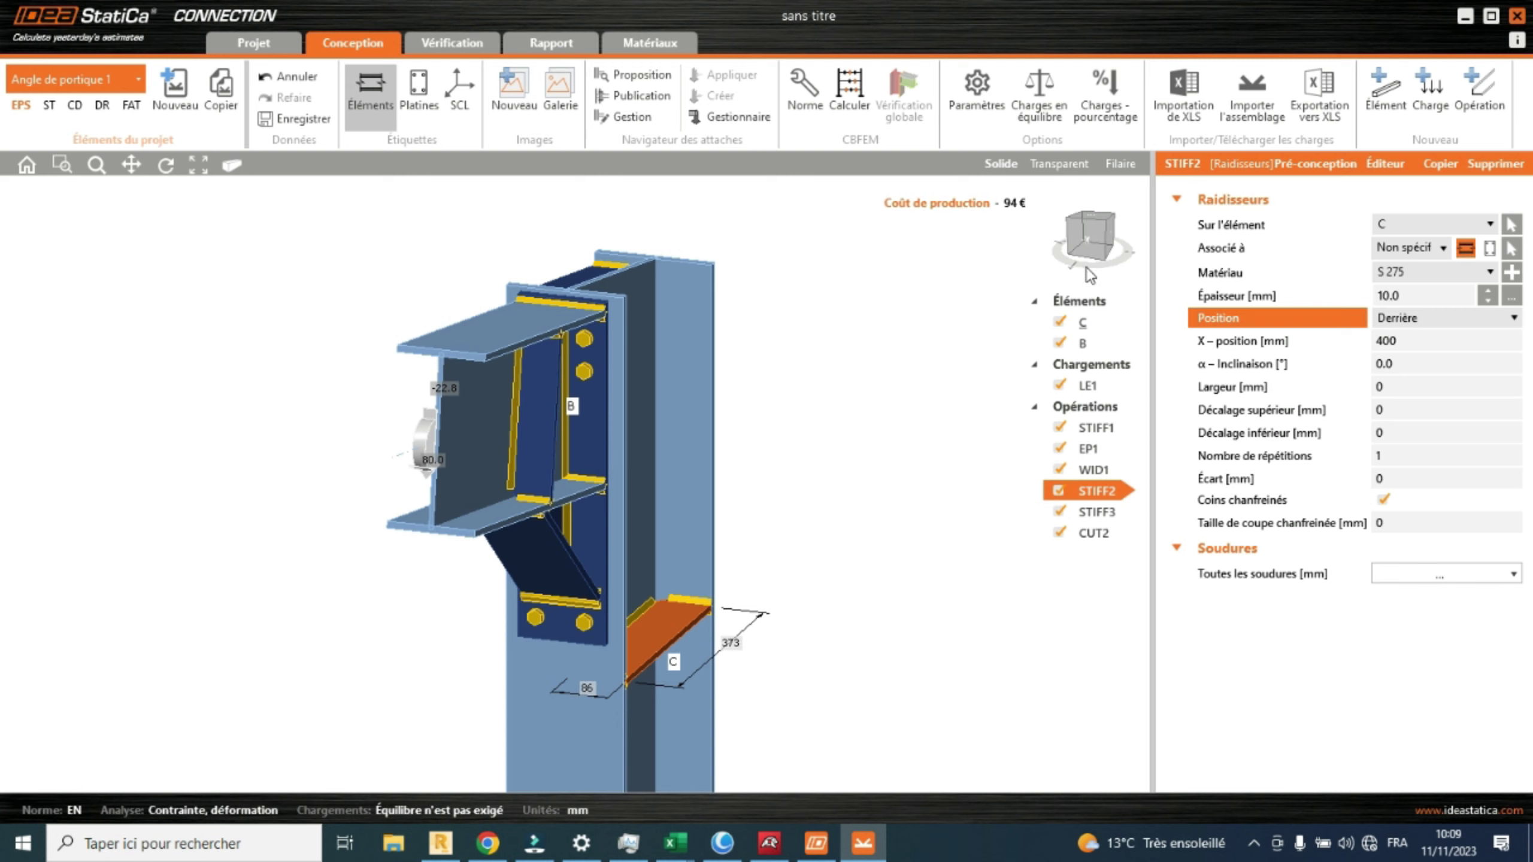
left_click(1095, 245)
left_click_drag(1118, 257, 1078, 254)
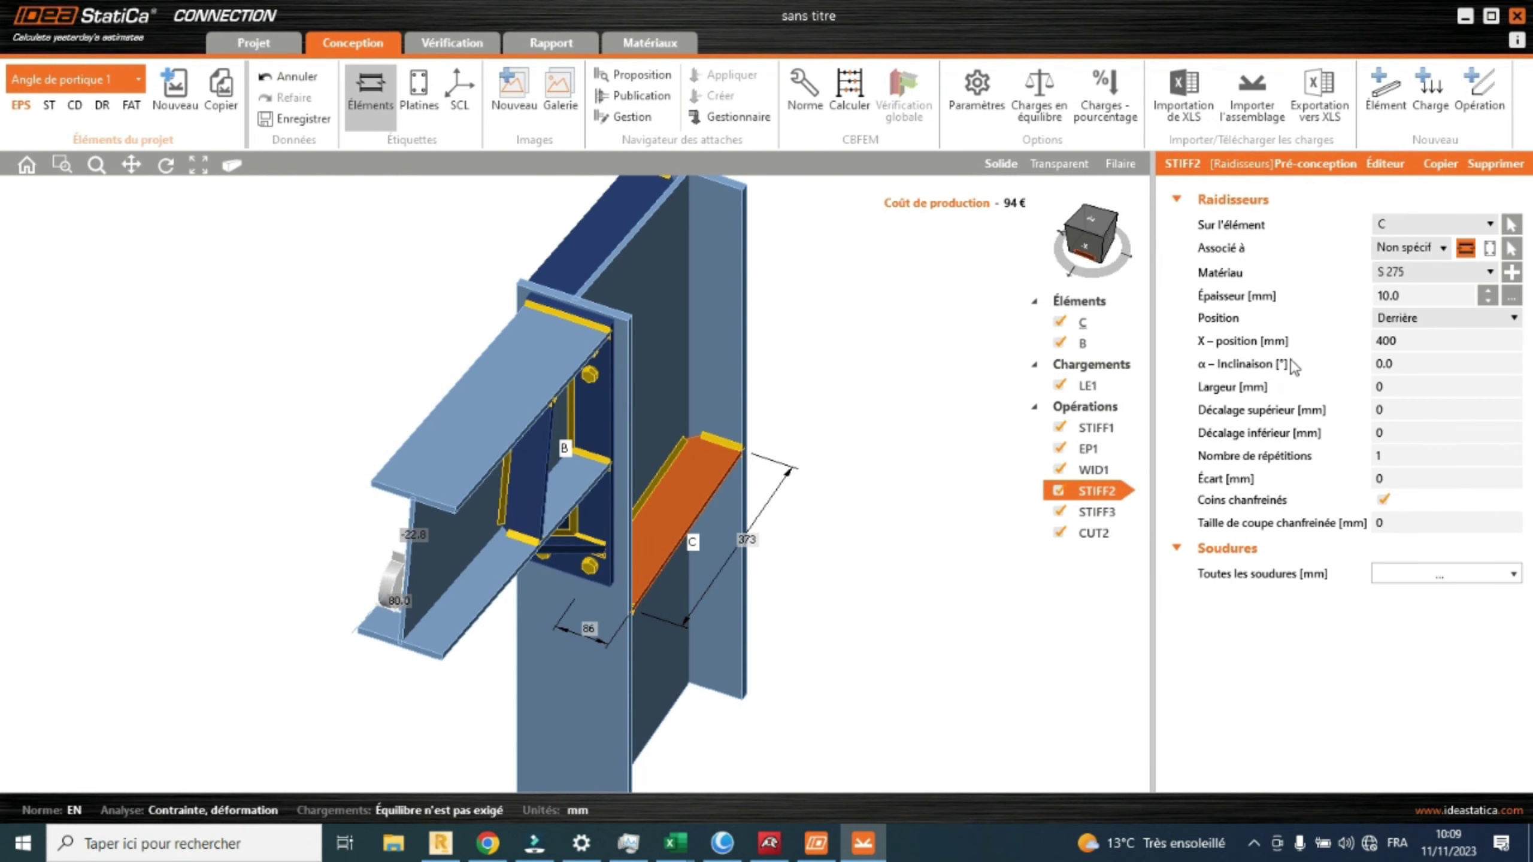
Place stiffener STIFF2 on both sides of the column web (Les deux) and set its thickness to 6 mm.
left_click(1456, 320)
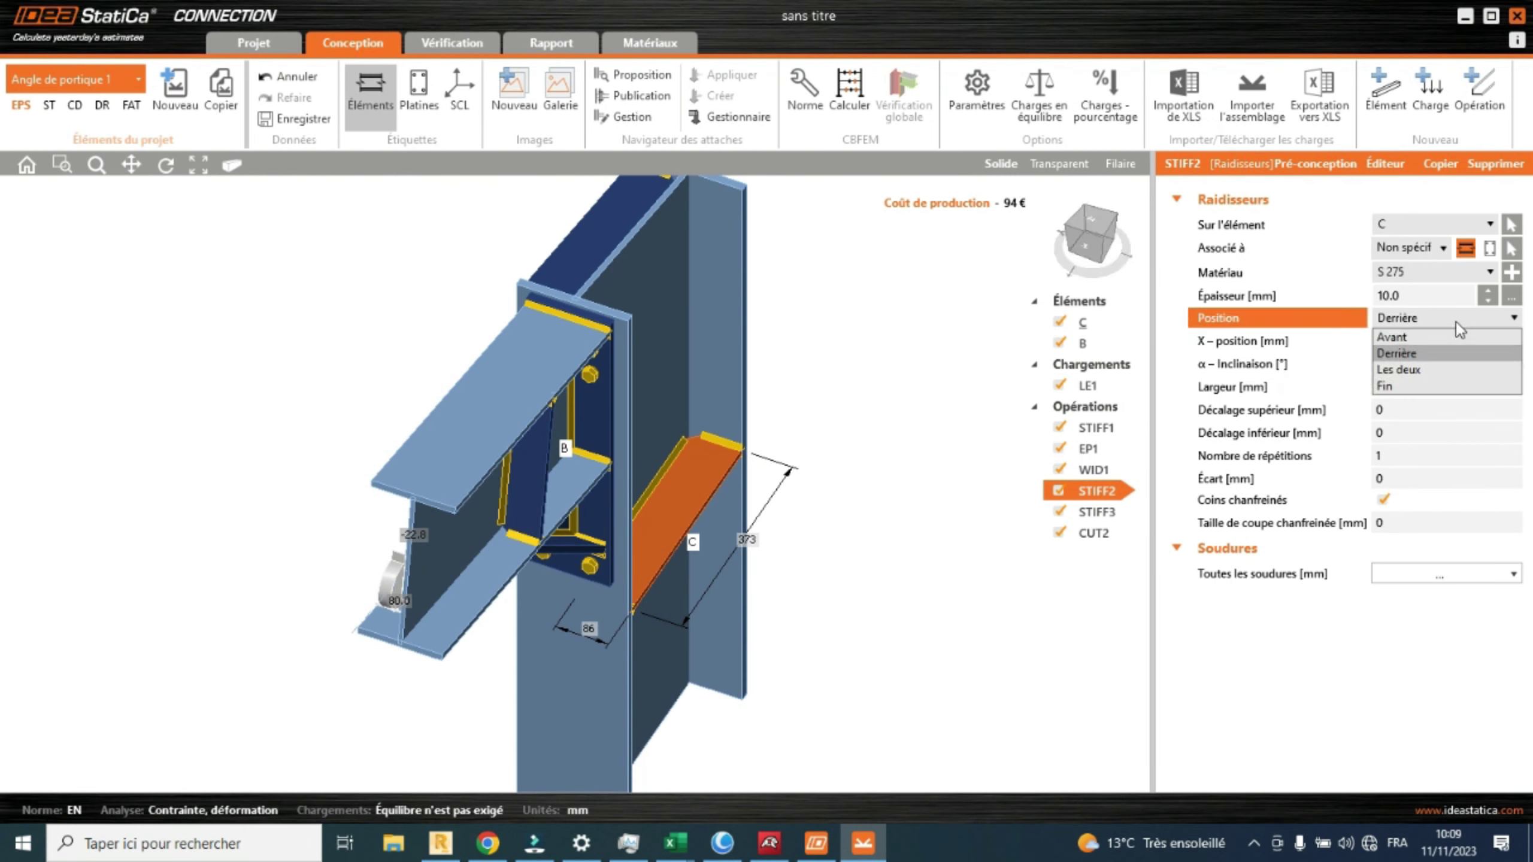
left_click(1422, 367)
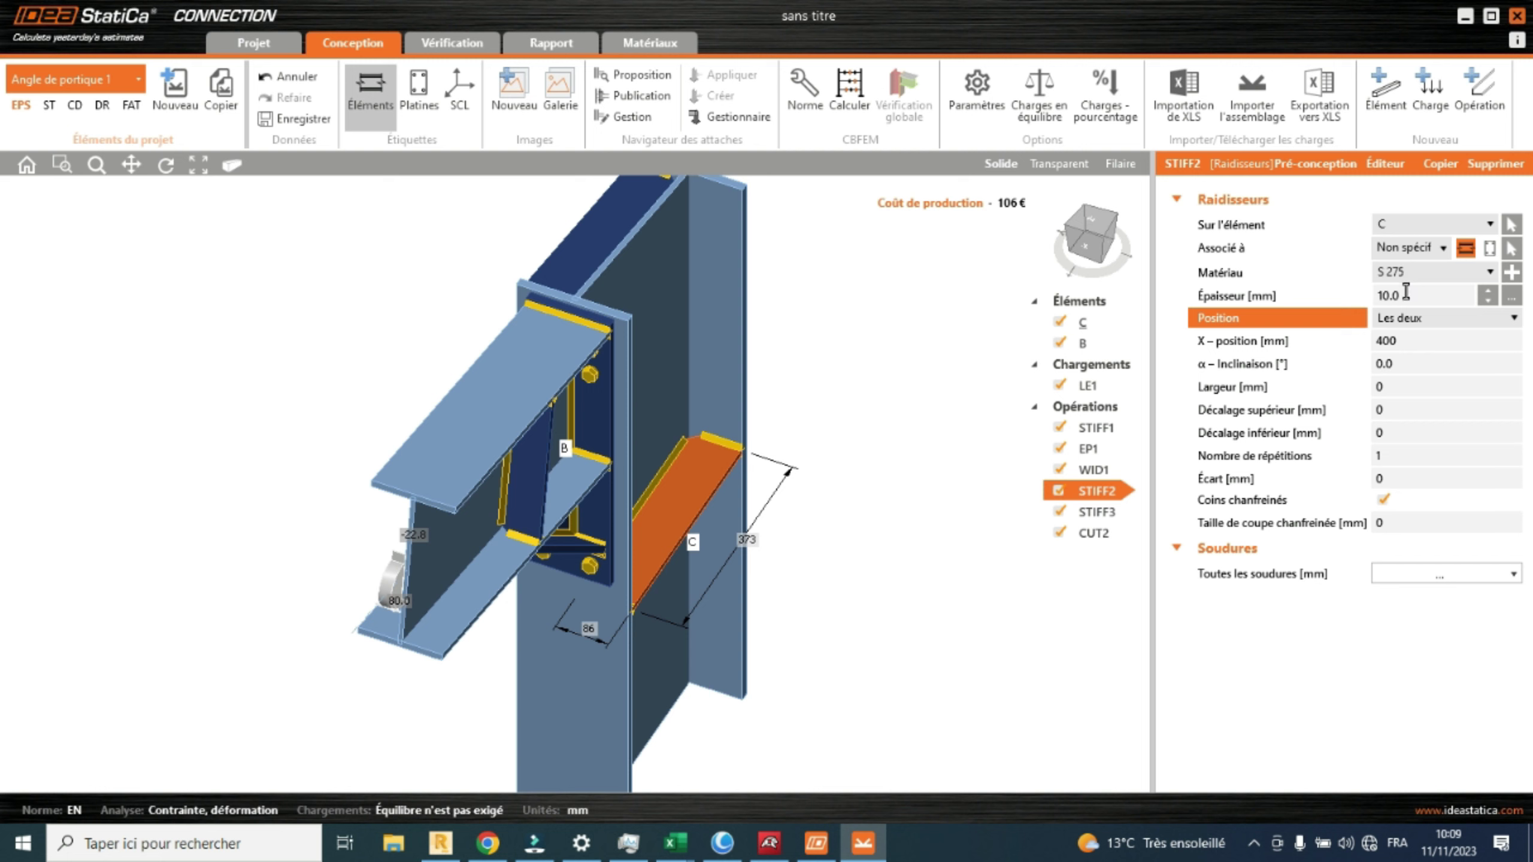
left_click(1332, 297)
type("6")
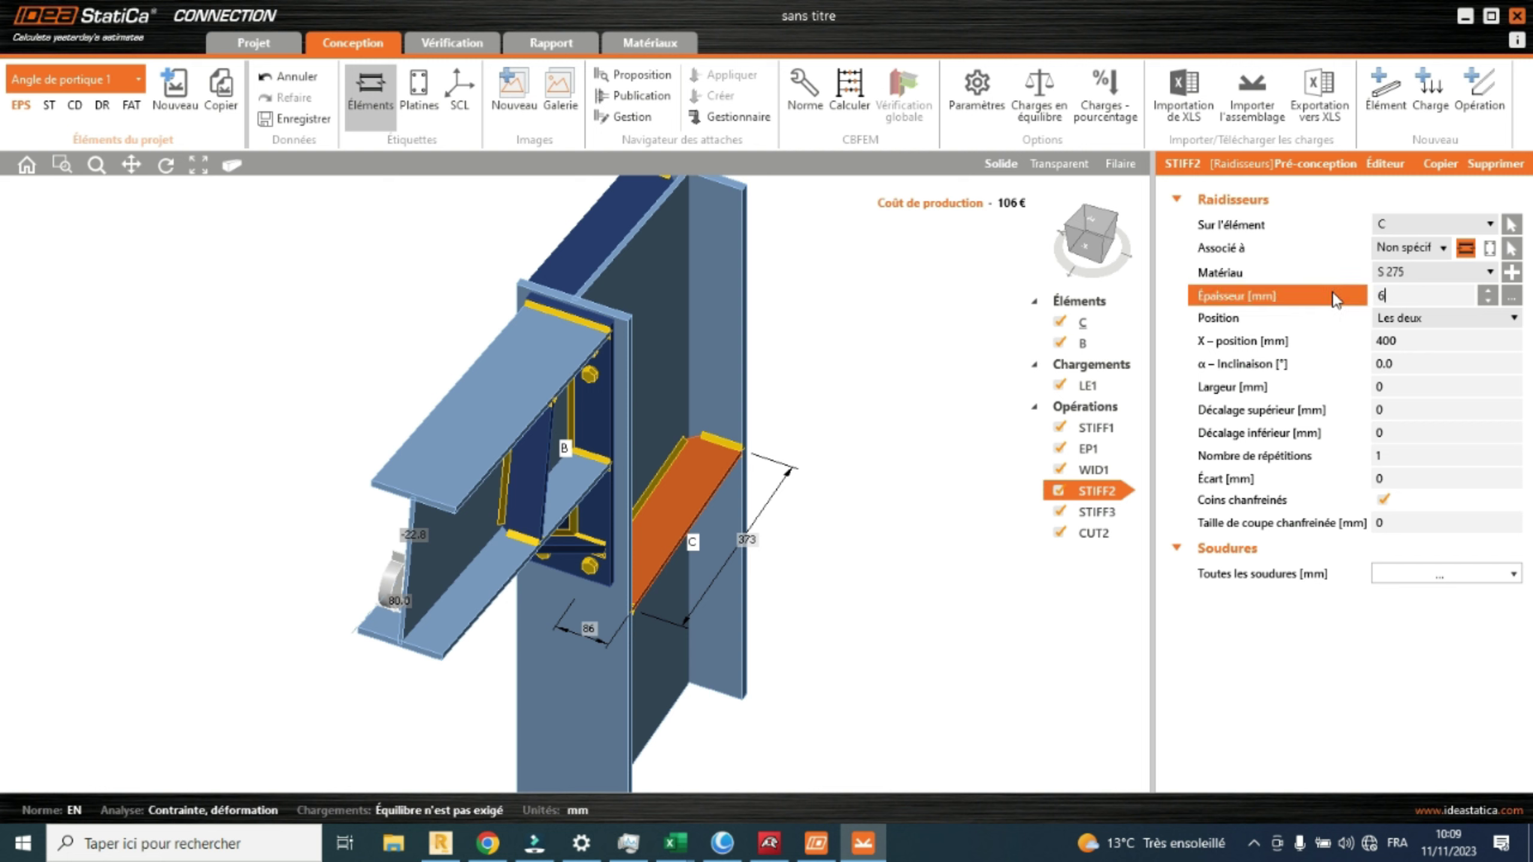
key("Tab")
Set the upper column stiffener STIFF1's thickness to 6 mm and its position to Les deux.
scroll(744, 353, "down", 2)
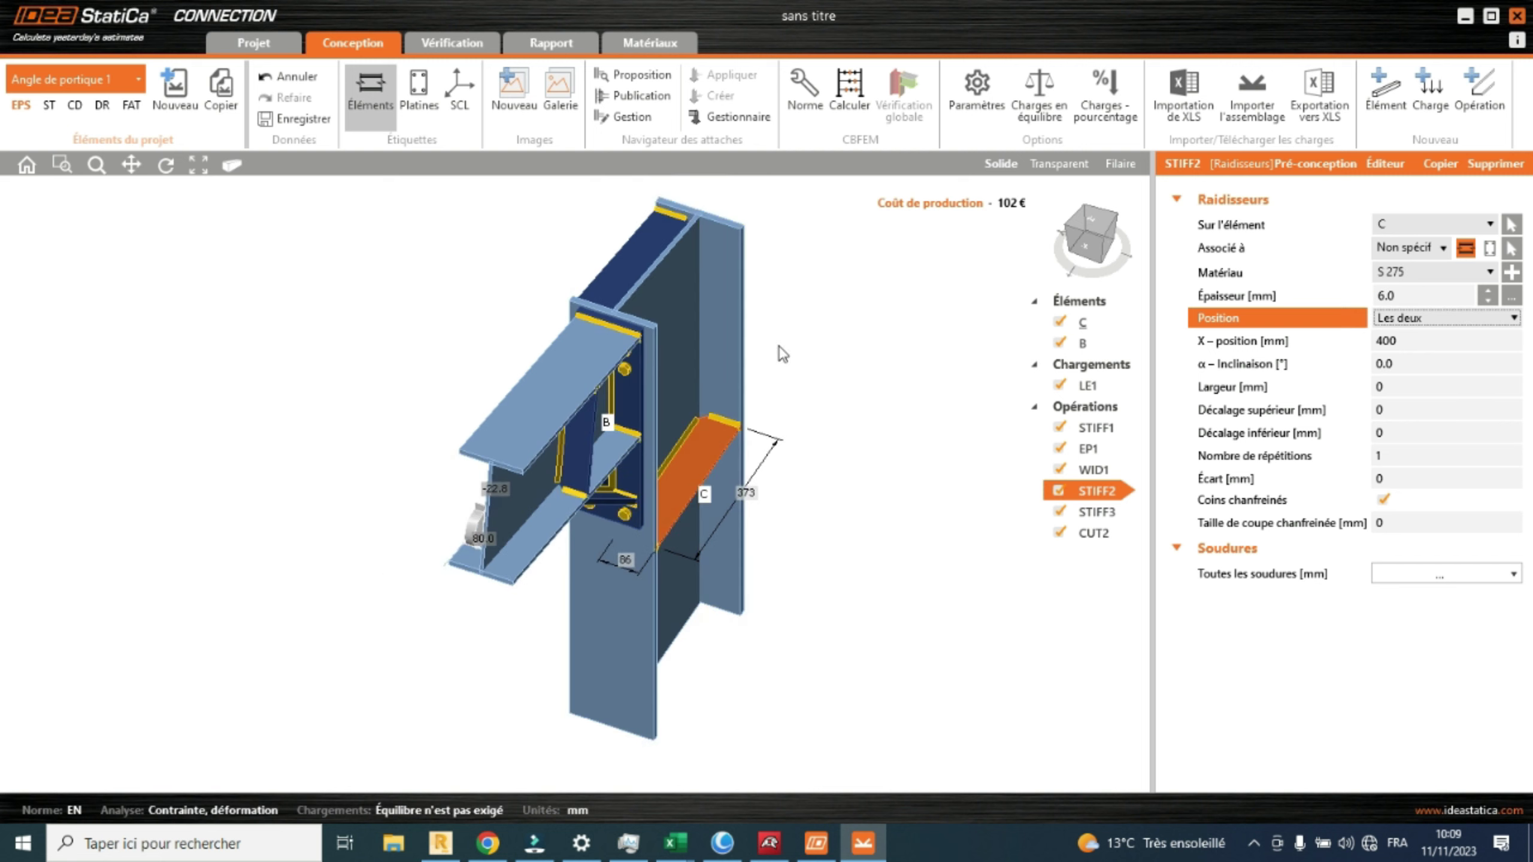
middle_click_drag(778, 346, 738, 390)
scroll(682, 300, "up", 2)
left_click(1095, 428)
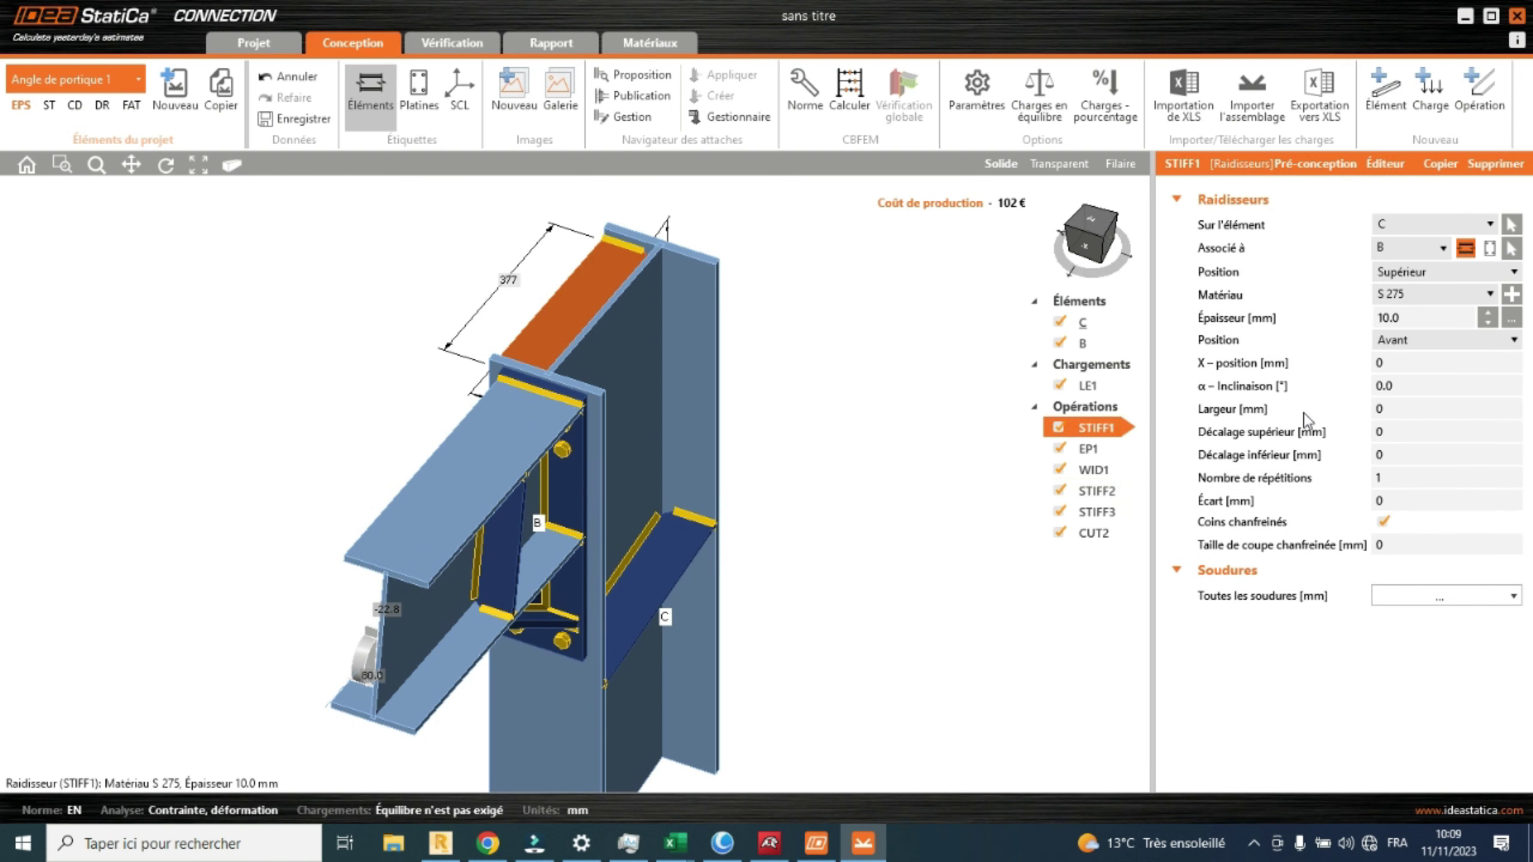
left_click(1420, 319)
type("6")
left_click(1322, 340)
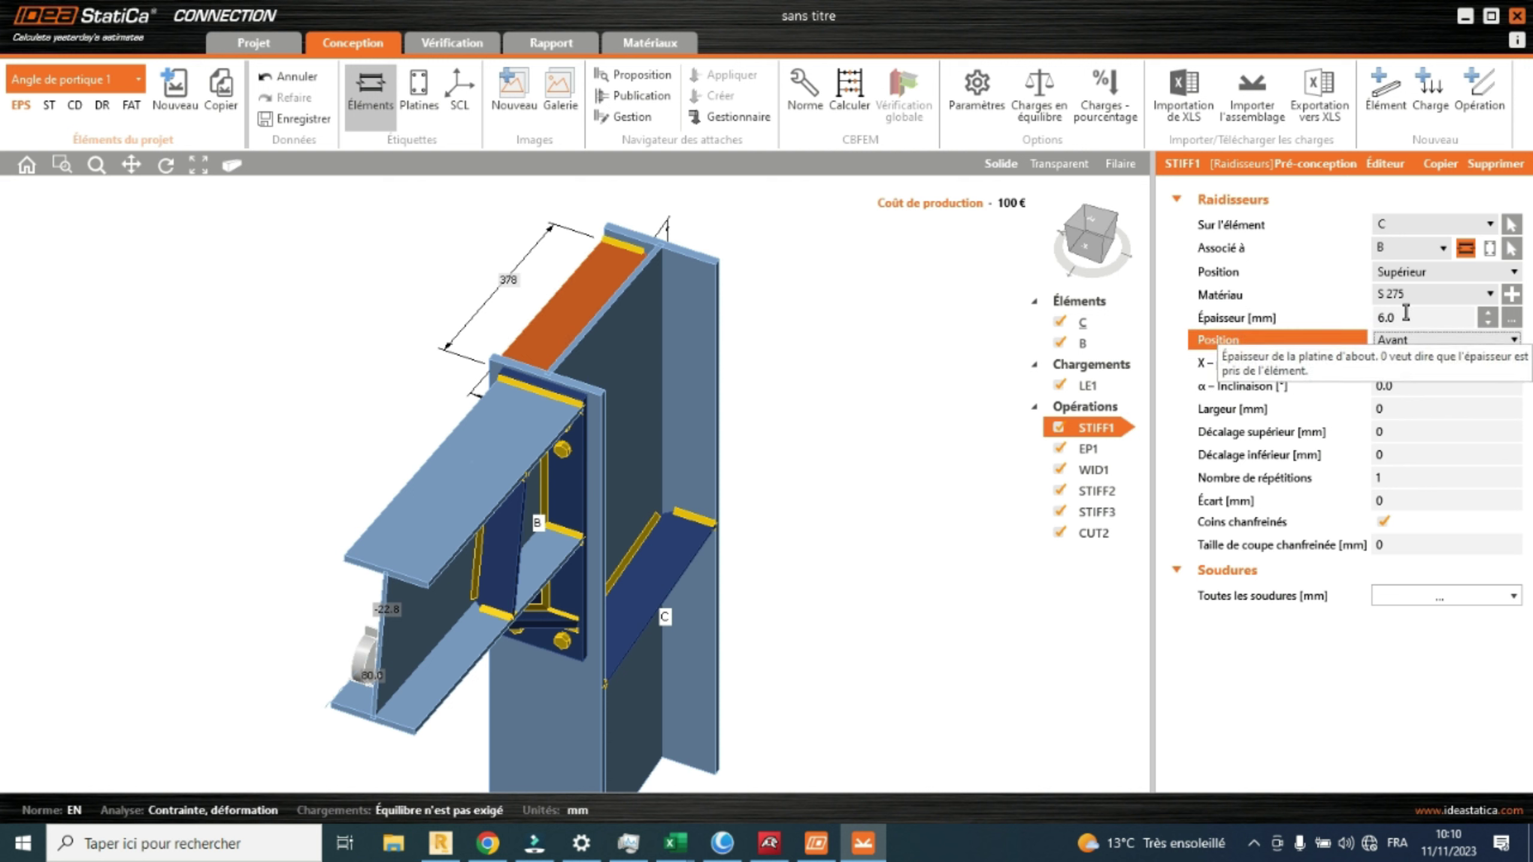
left_click(1470, 339)
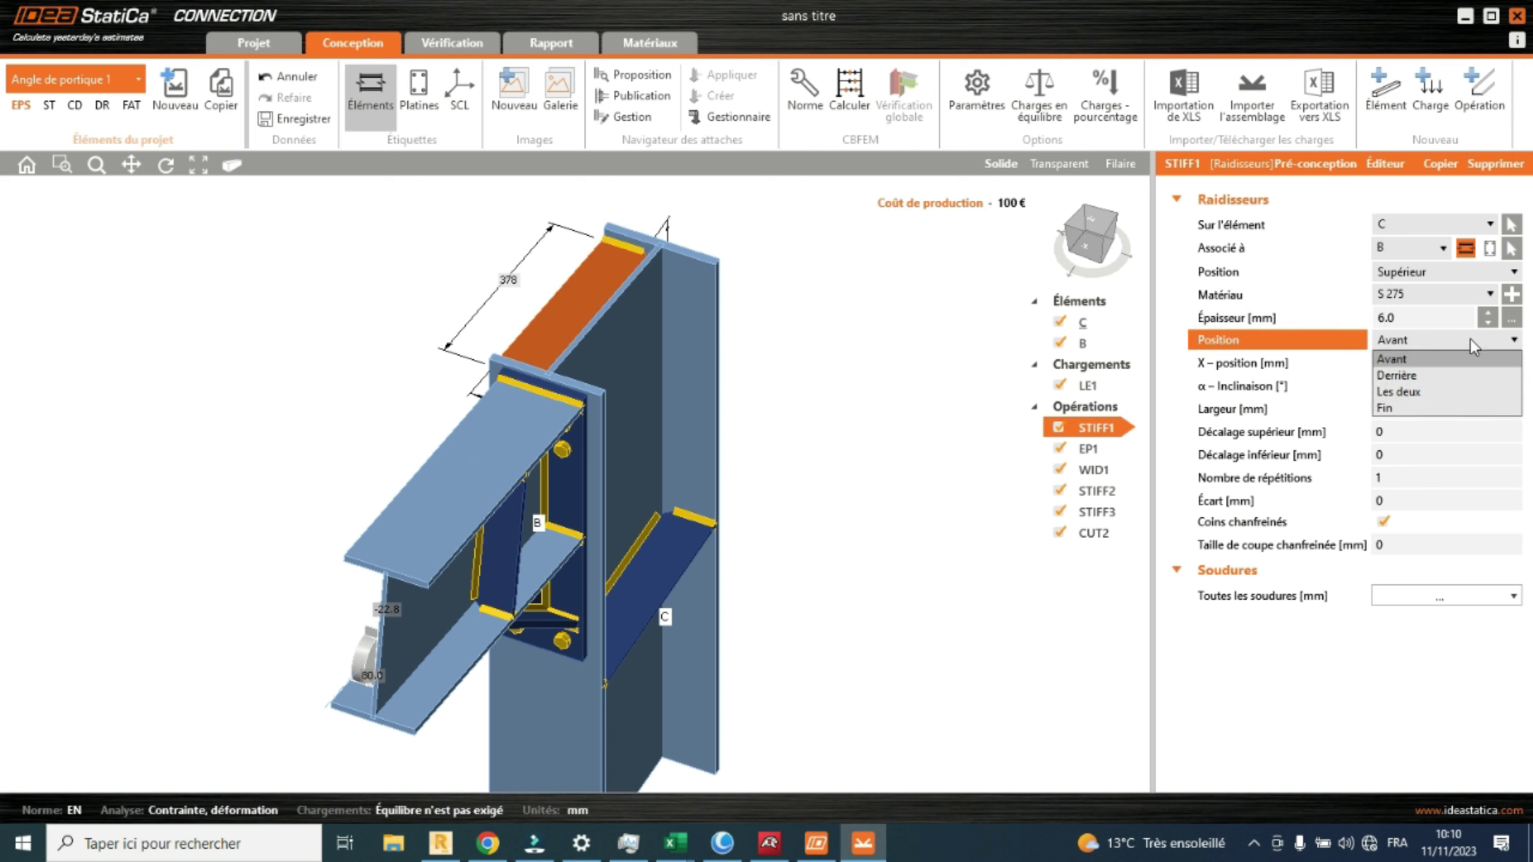
left_click(1431, 386)
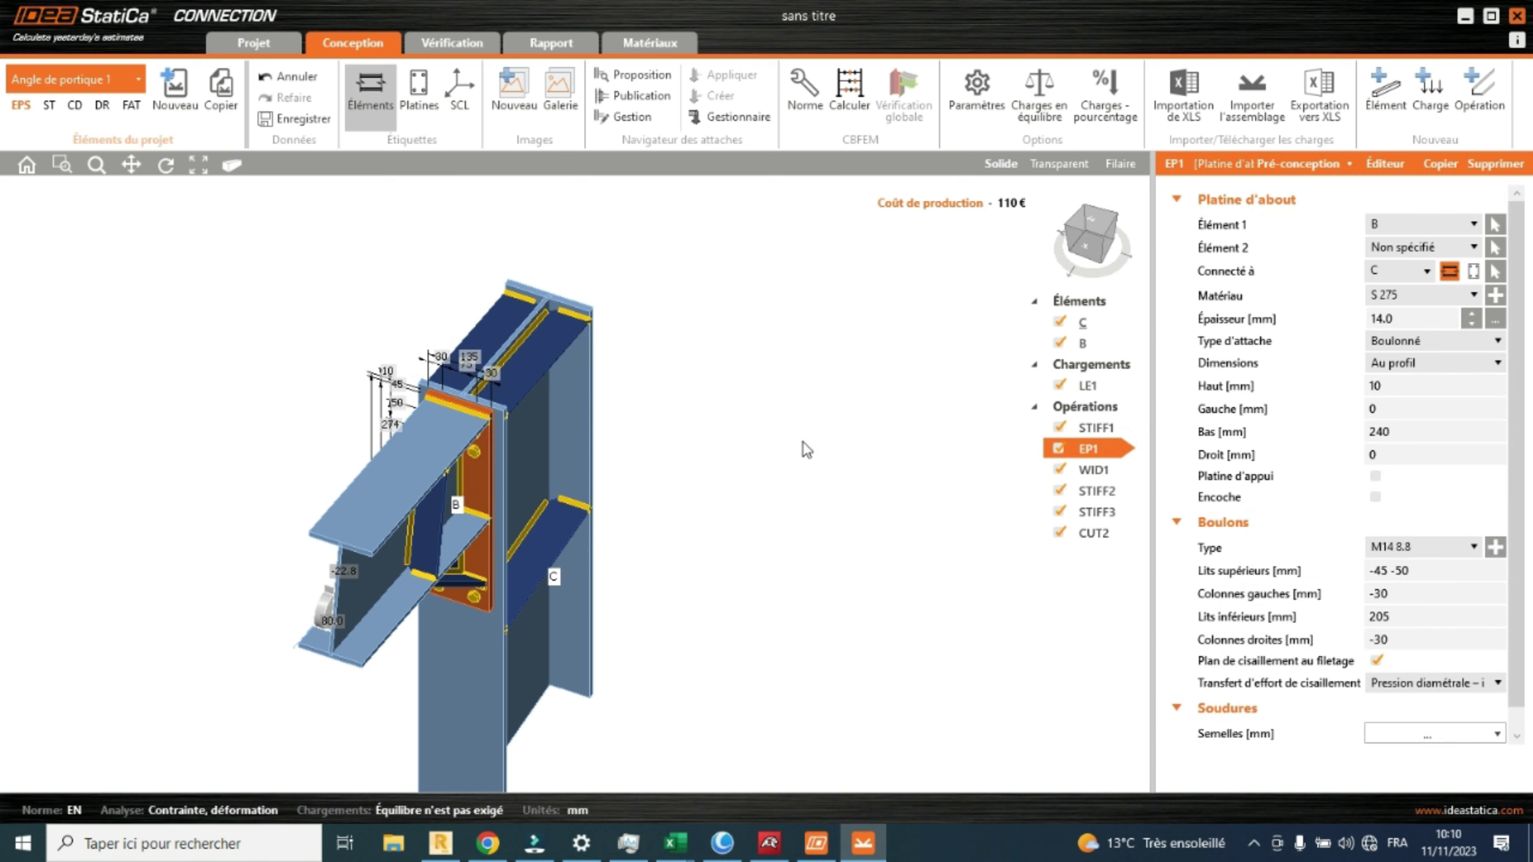
Set the thickness of end plate EP1 to 10 mm.
left_click(1280, 314)
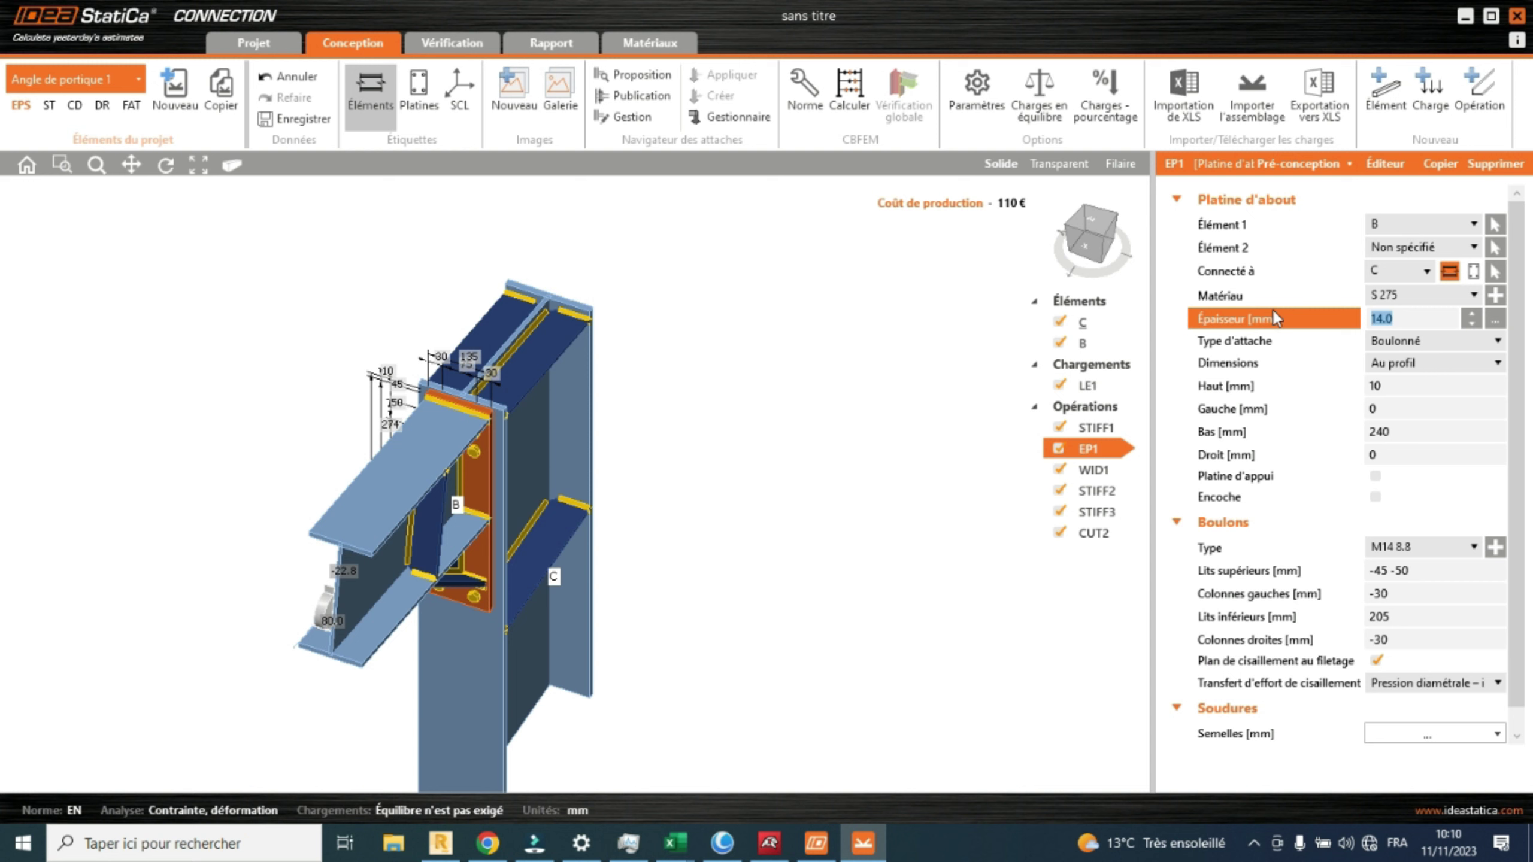
scroll(505, 460, "up", 2)
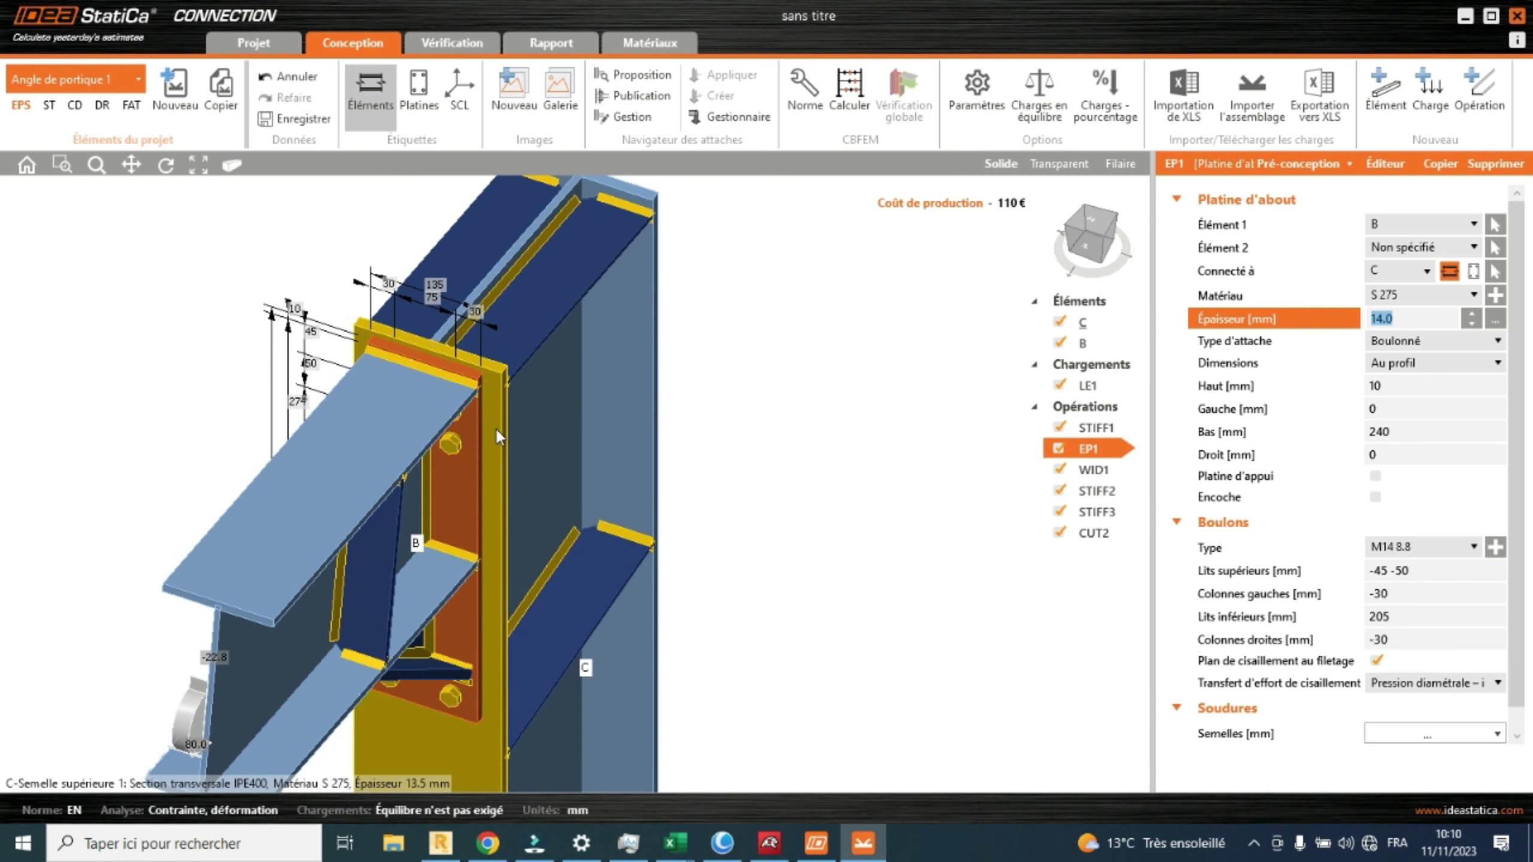
scroll(499, 425, "down", 1)
middle_click_drag(499, 425, 482, 431)
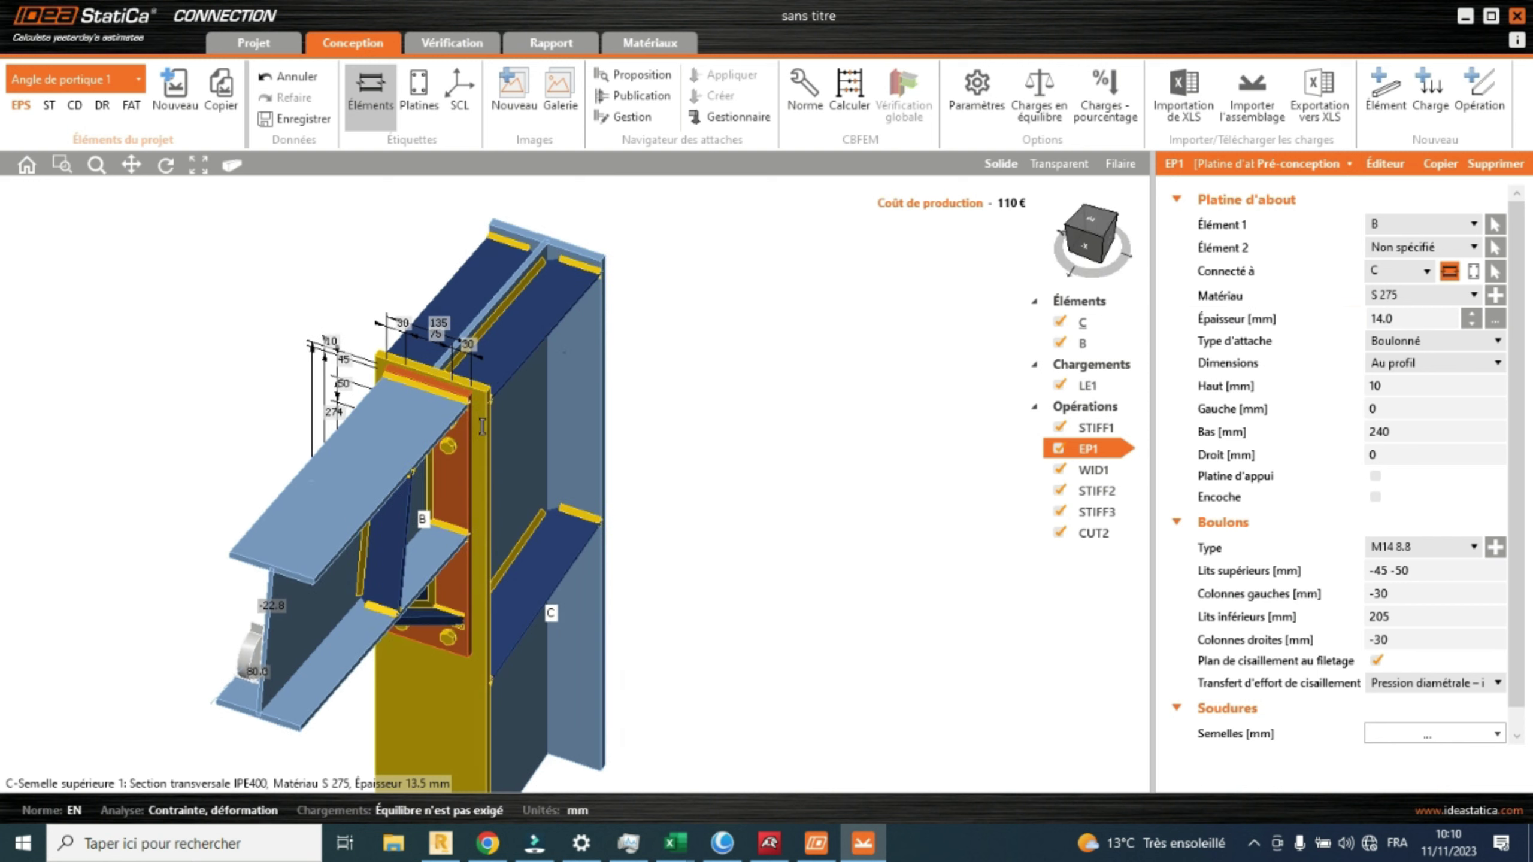
scroll(482, 431, "up", 1)
left_click(1289, 320)
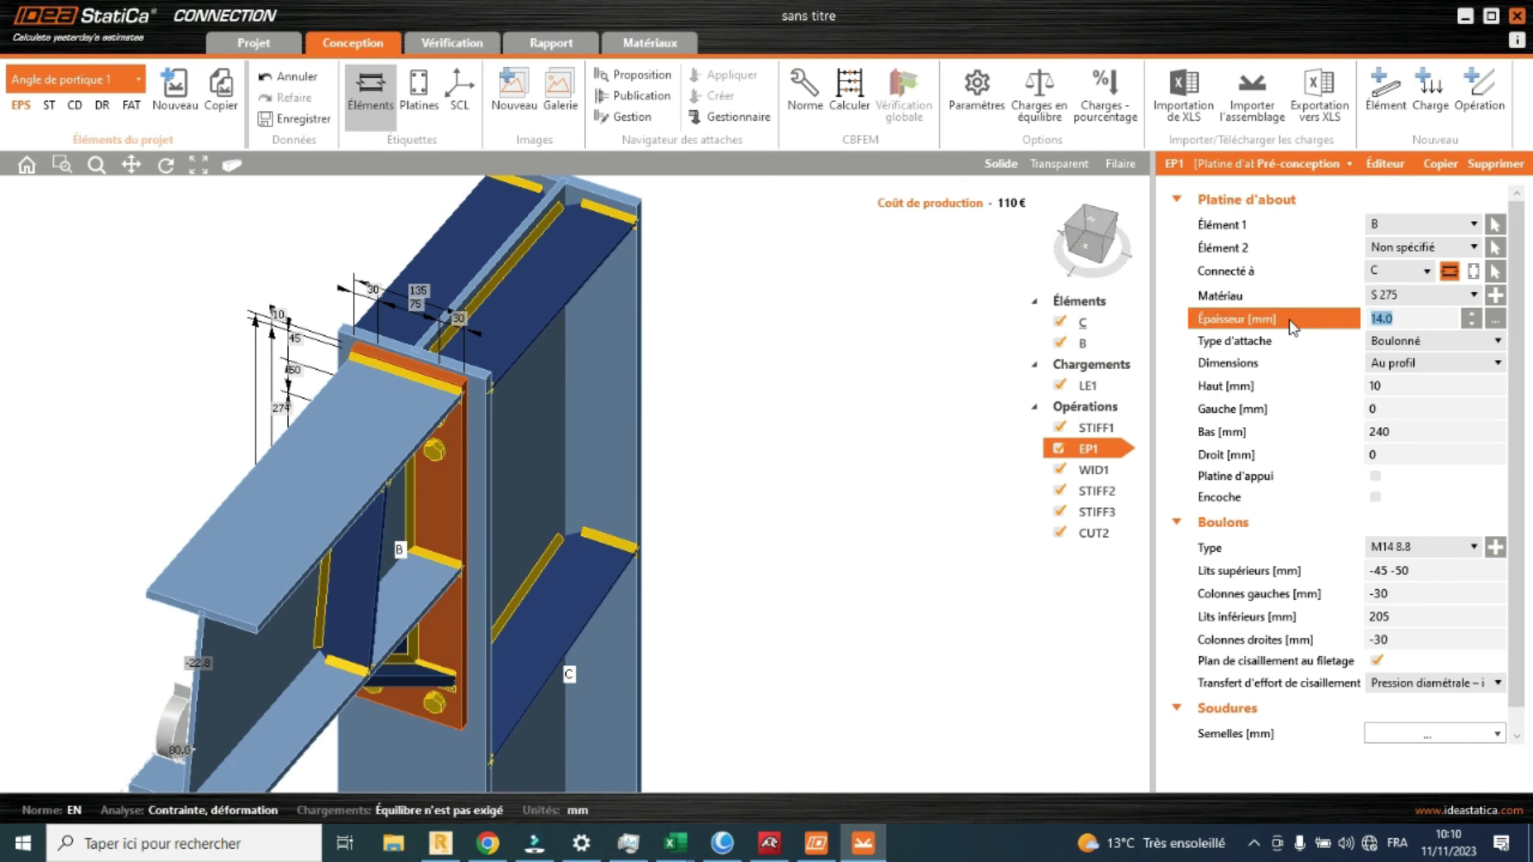
type("10")
key("Tab")
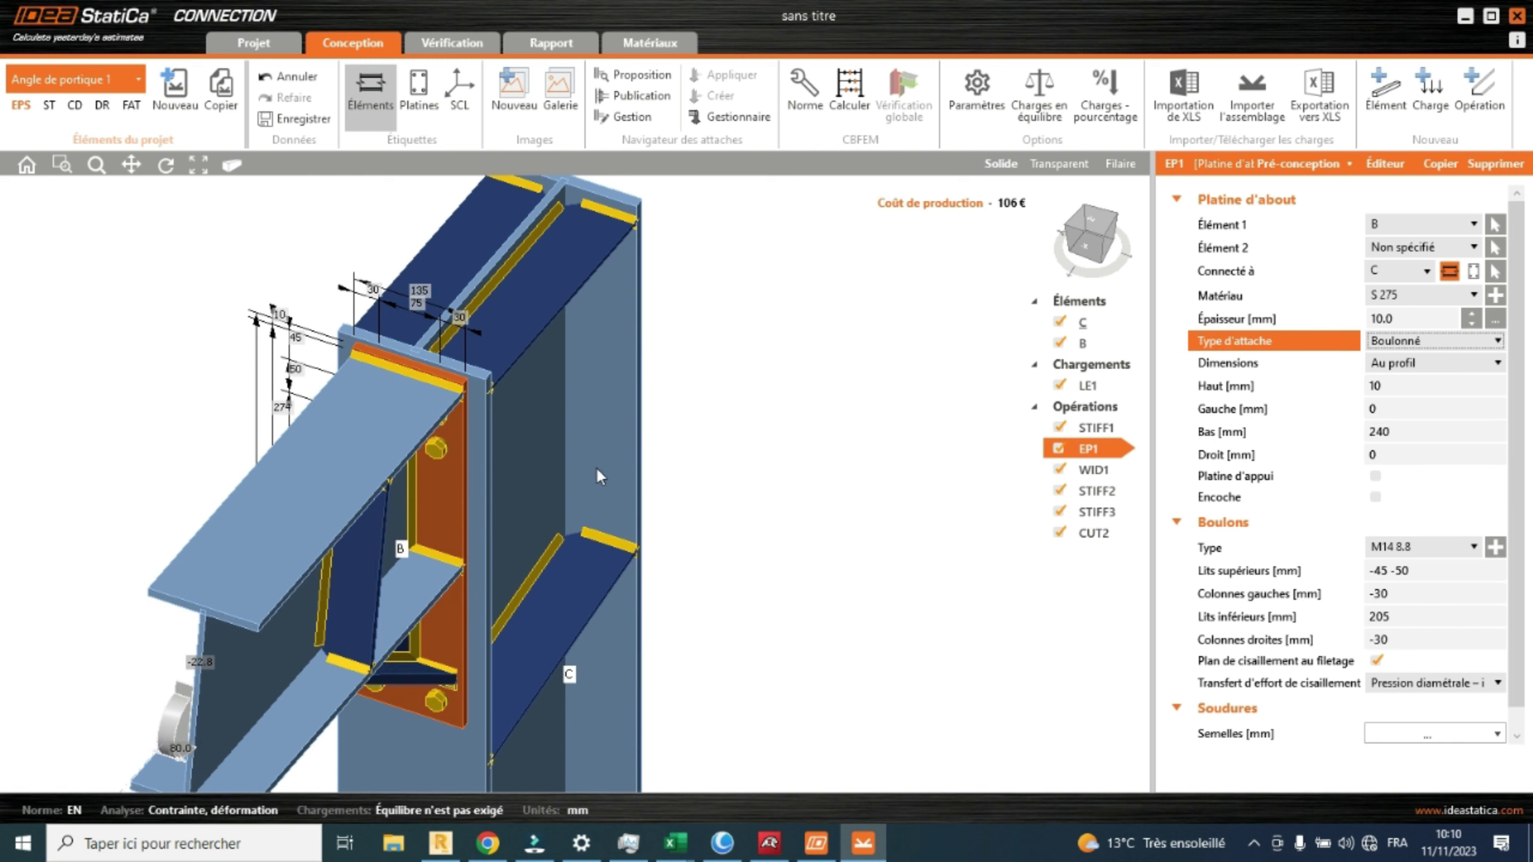
Examine end plate EP1 against the column flange and check its bolt row dimensions from the side and front.
middle_click_drag(534, 457, 484, 455)
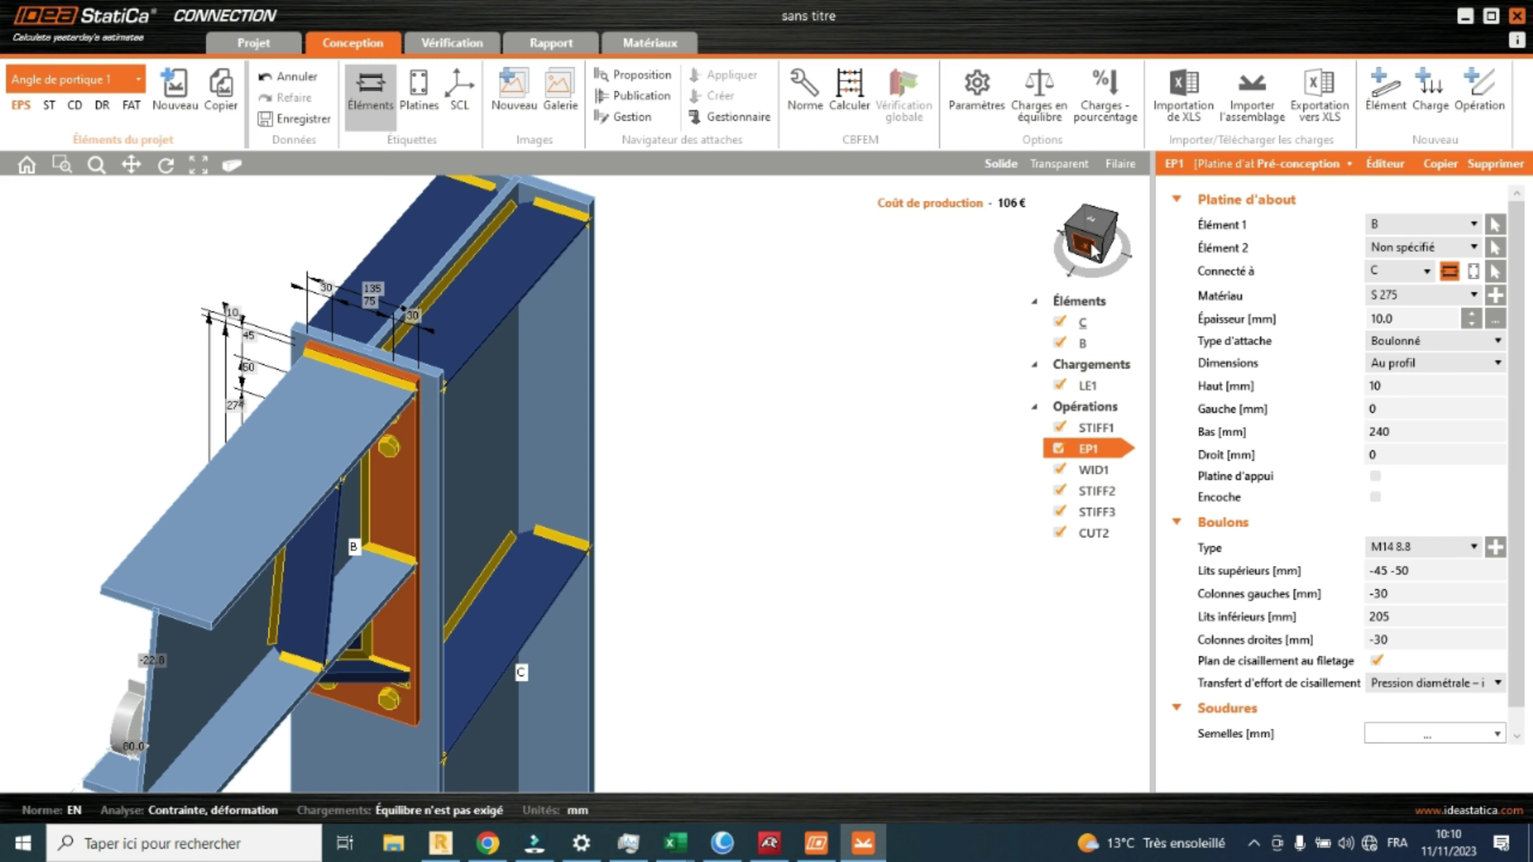
scroll(867, 340, "down", 2)
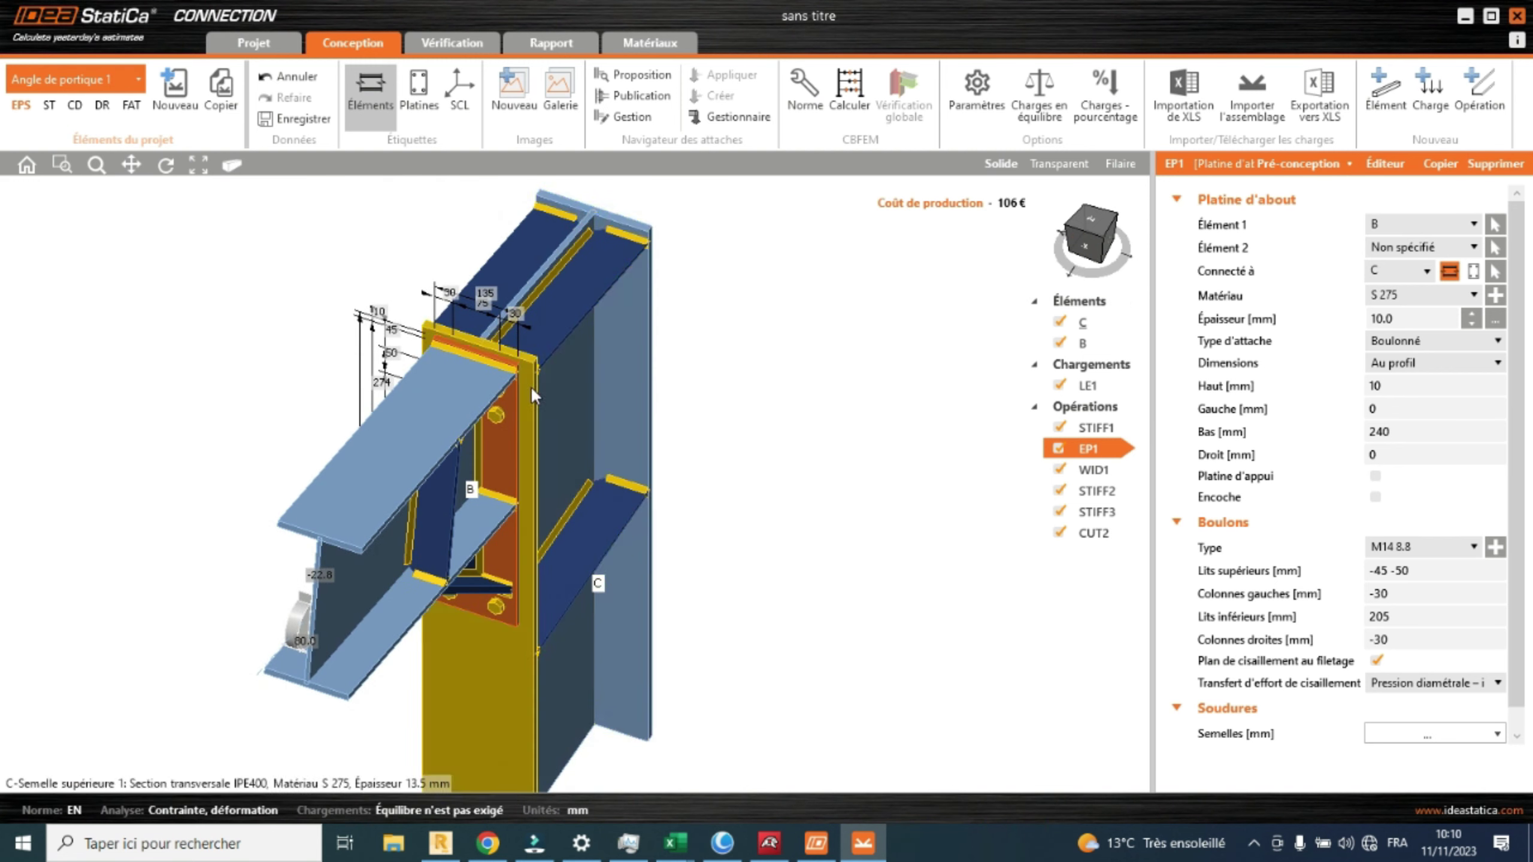
scroll(526, 387, "up", 2)
scroll(517, 417, "up", 2)
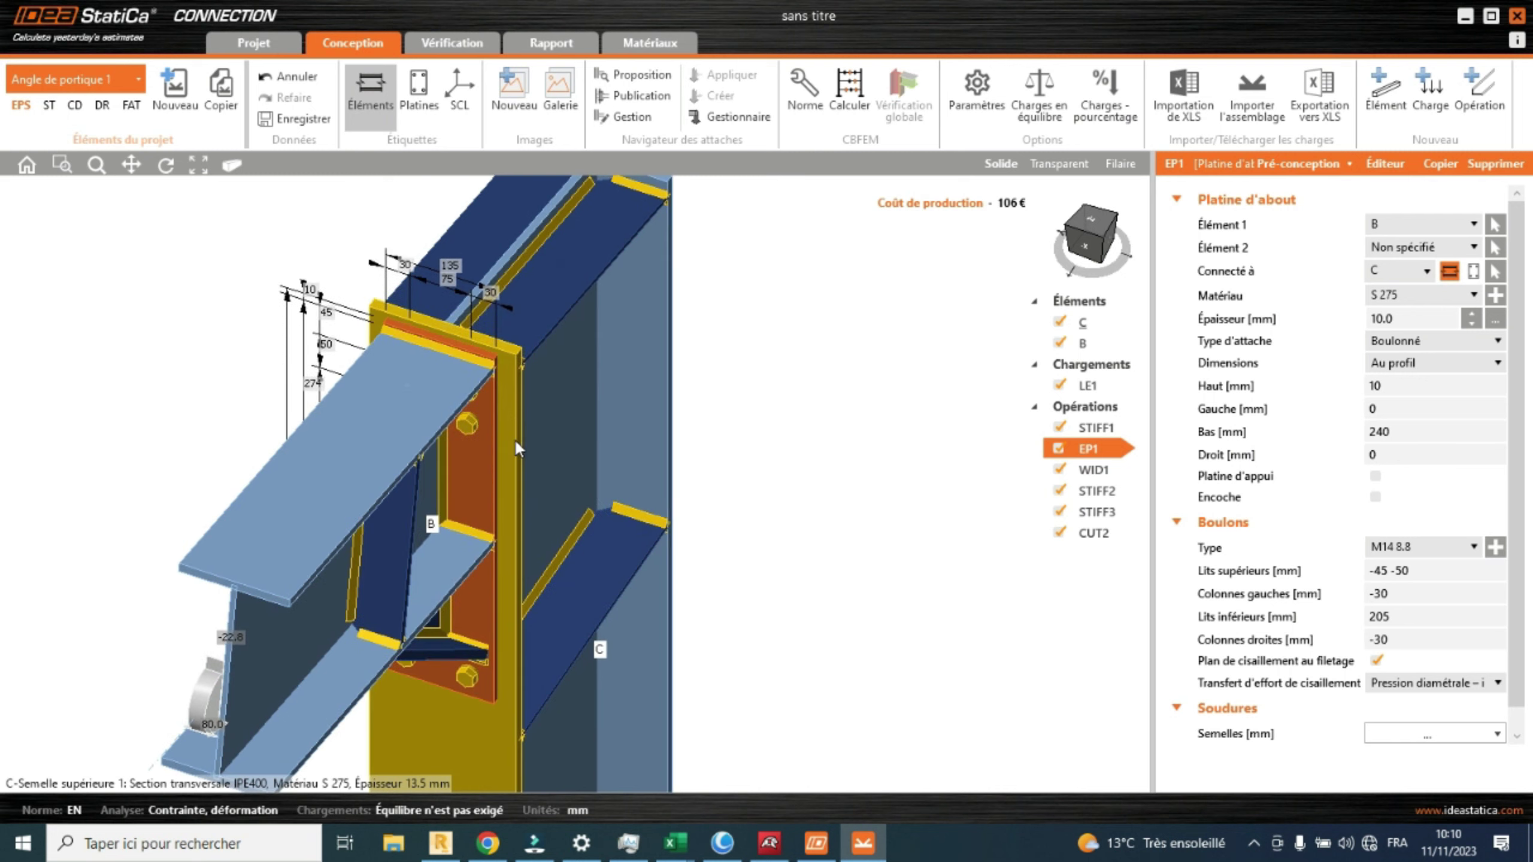
scroll(497, 376, "up", 2)
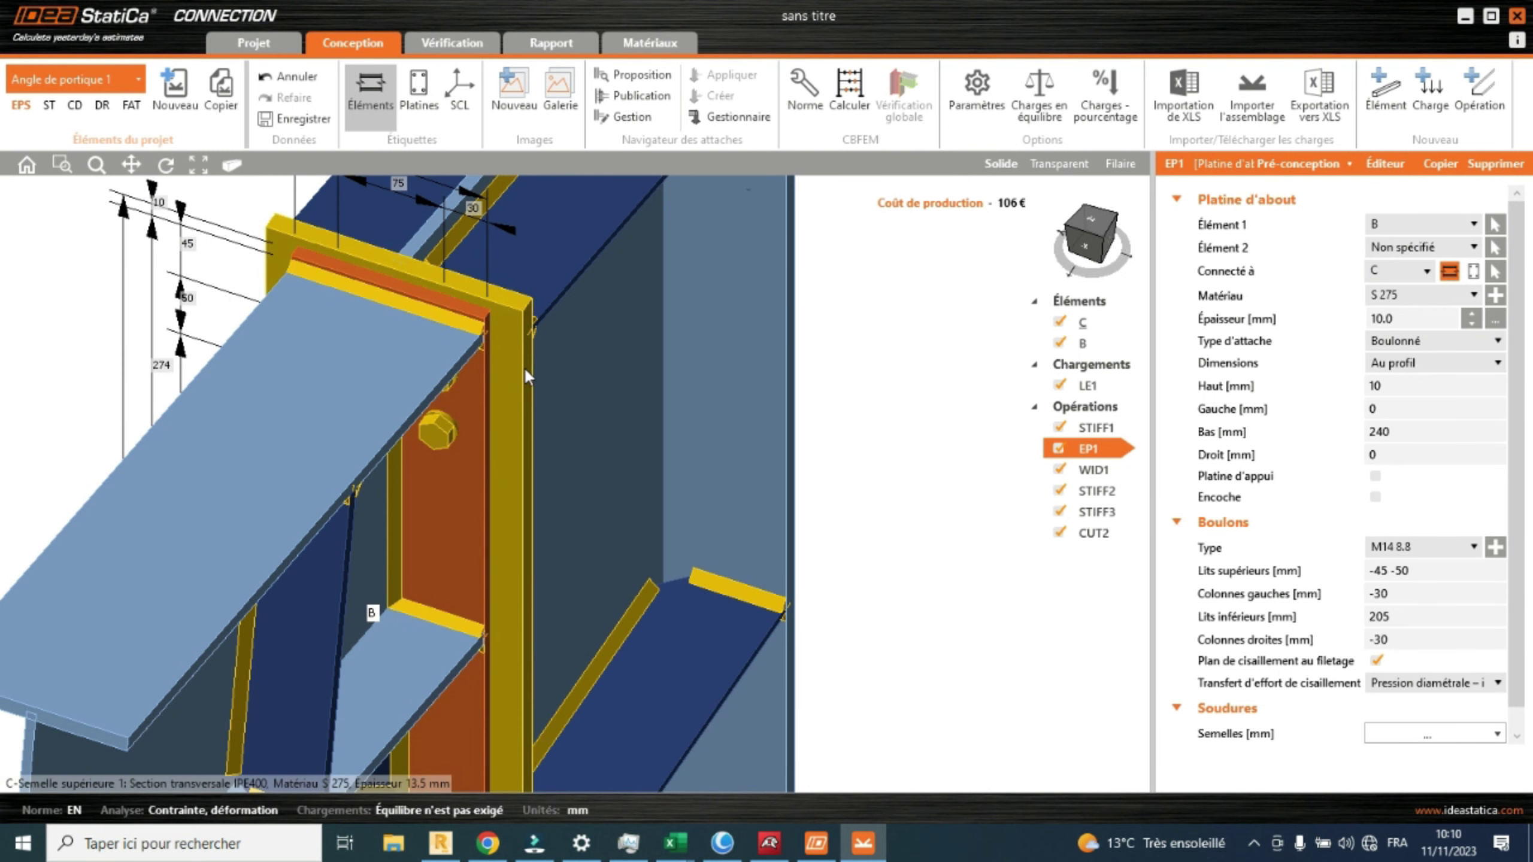
scroll(504, 335, "down", 2)
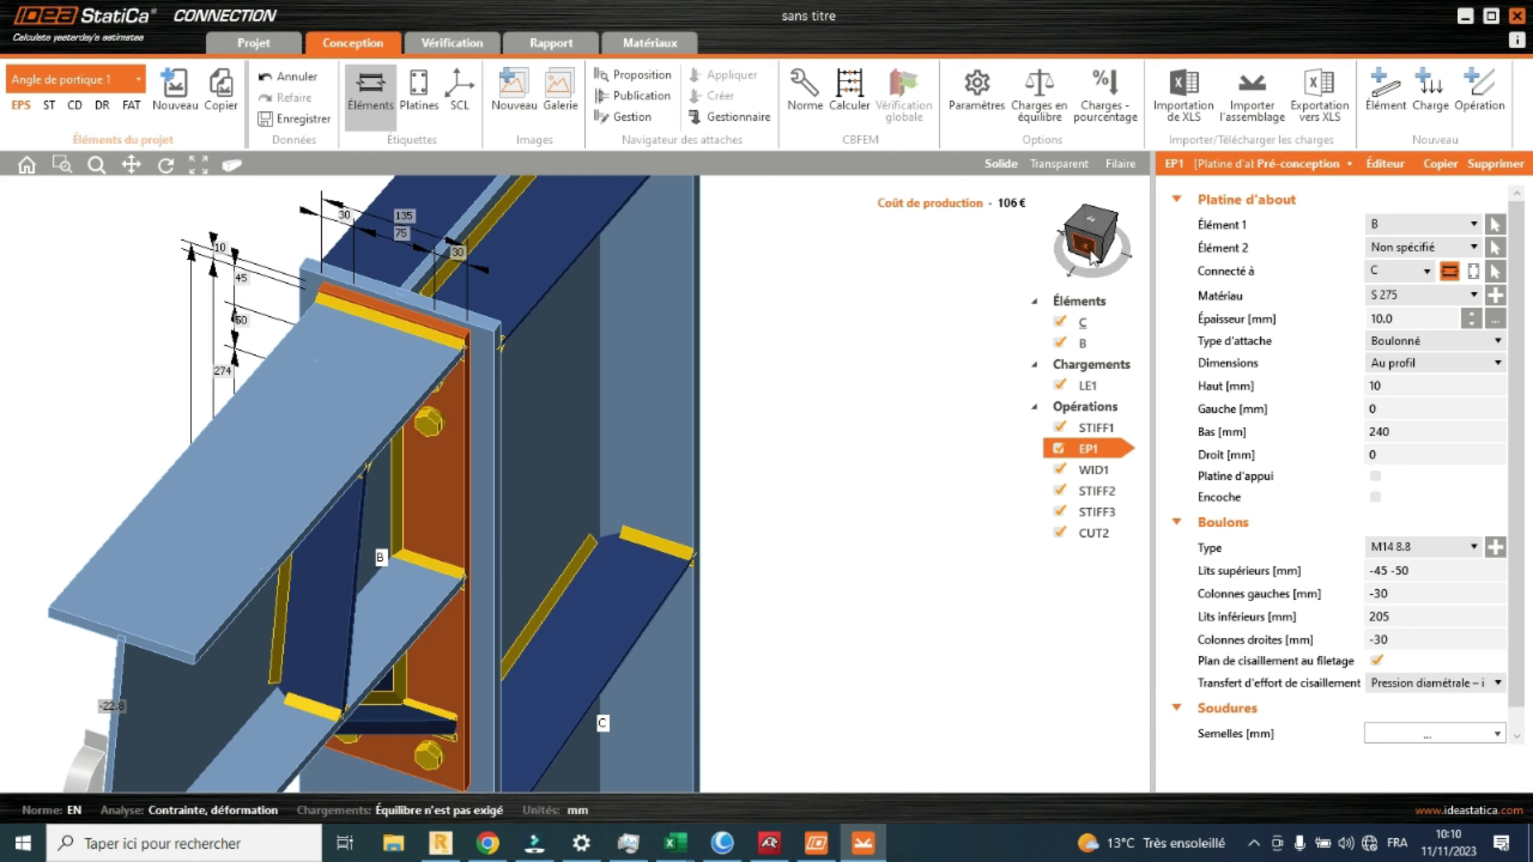
left_click_drag(1090, 244, 1115, 220)
scroll(983, 345, "down", 4)
scroll(915, 501, "down", 2)
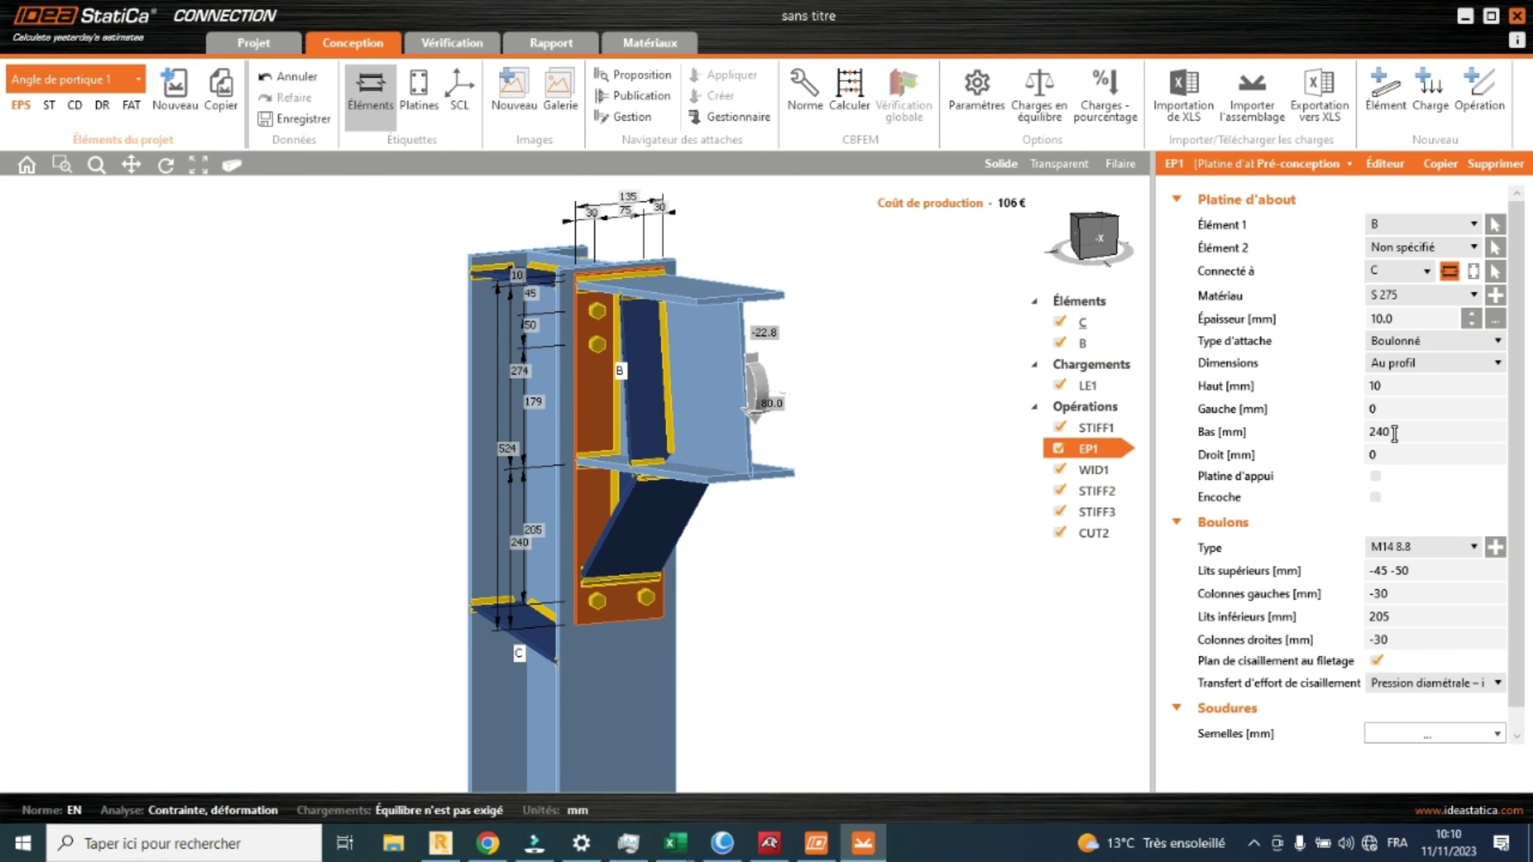
scroll(1419, 567, "down", 1)
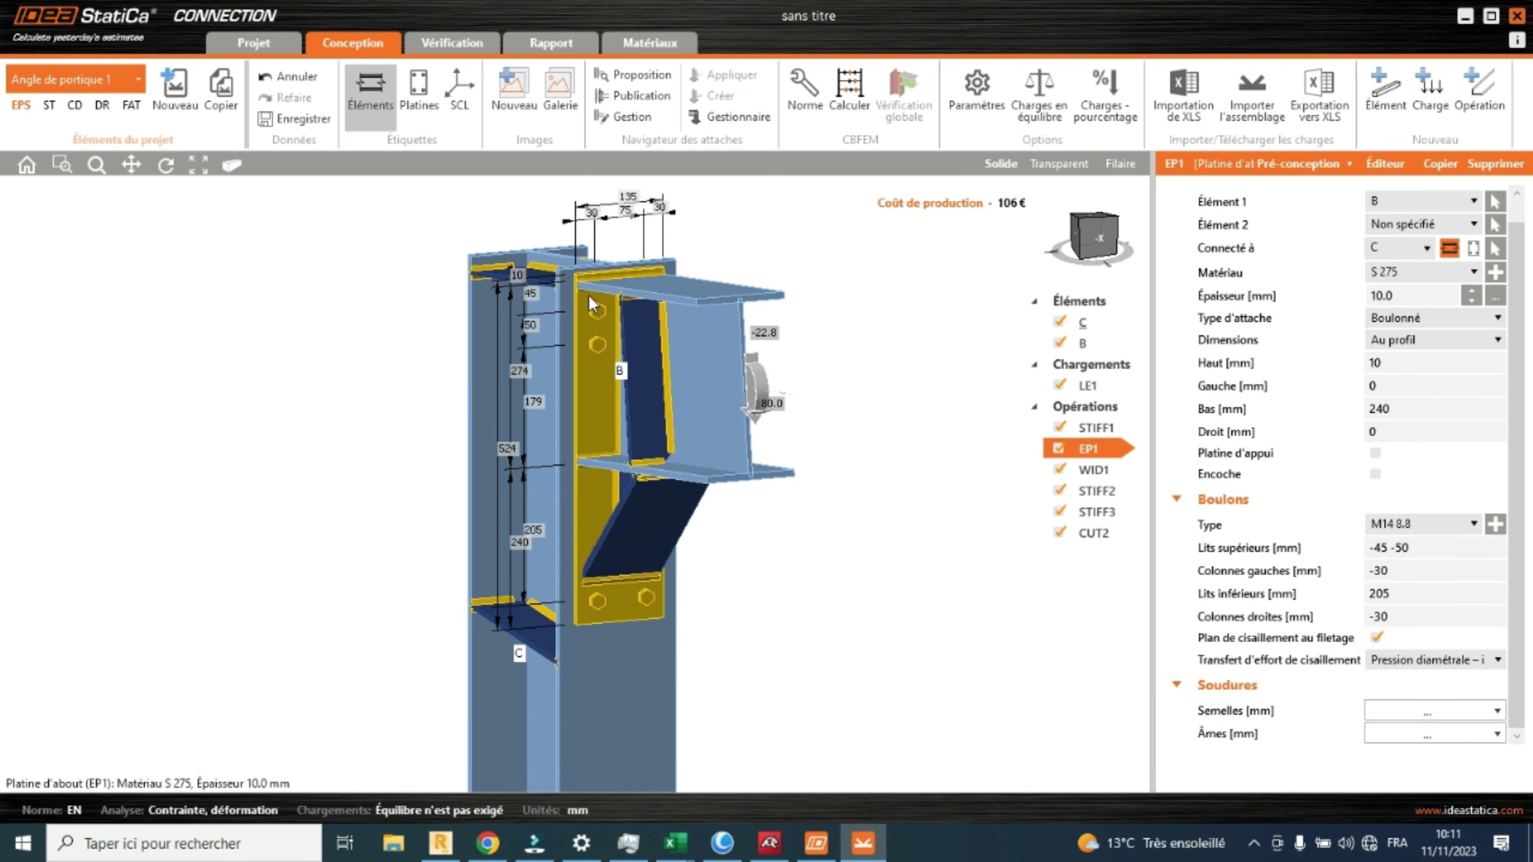
scroll(661, 284, "up", 2)
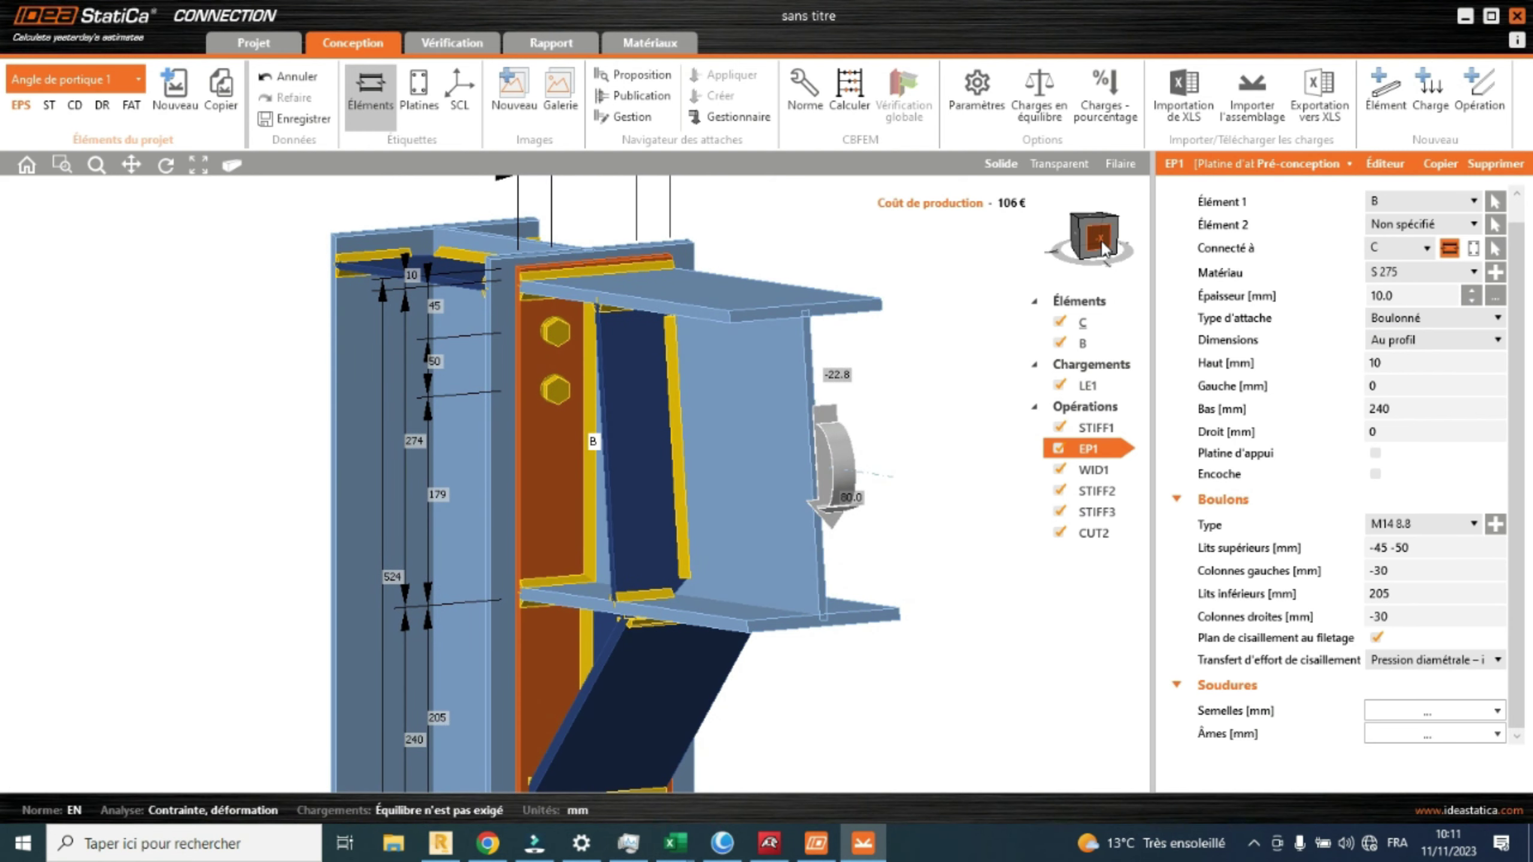
left_click(1099, 242)
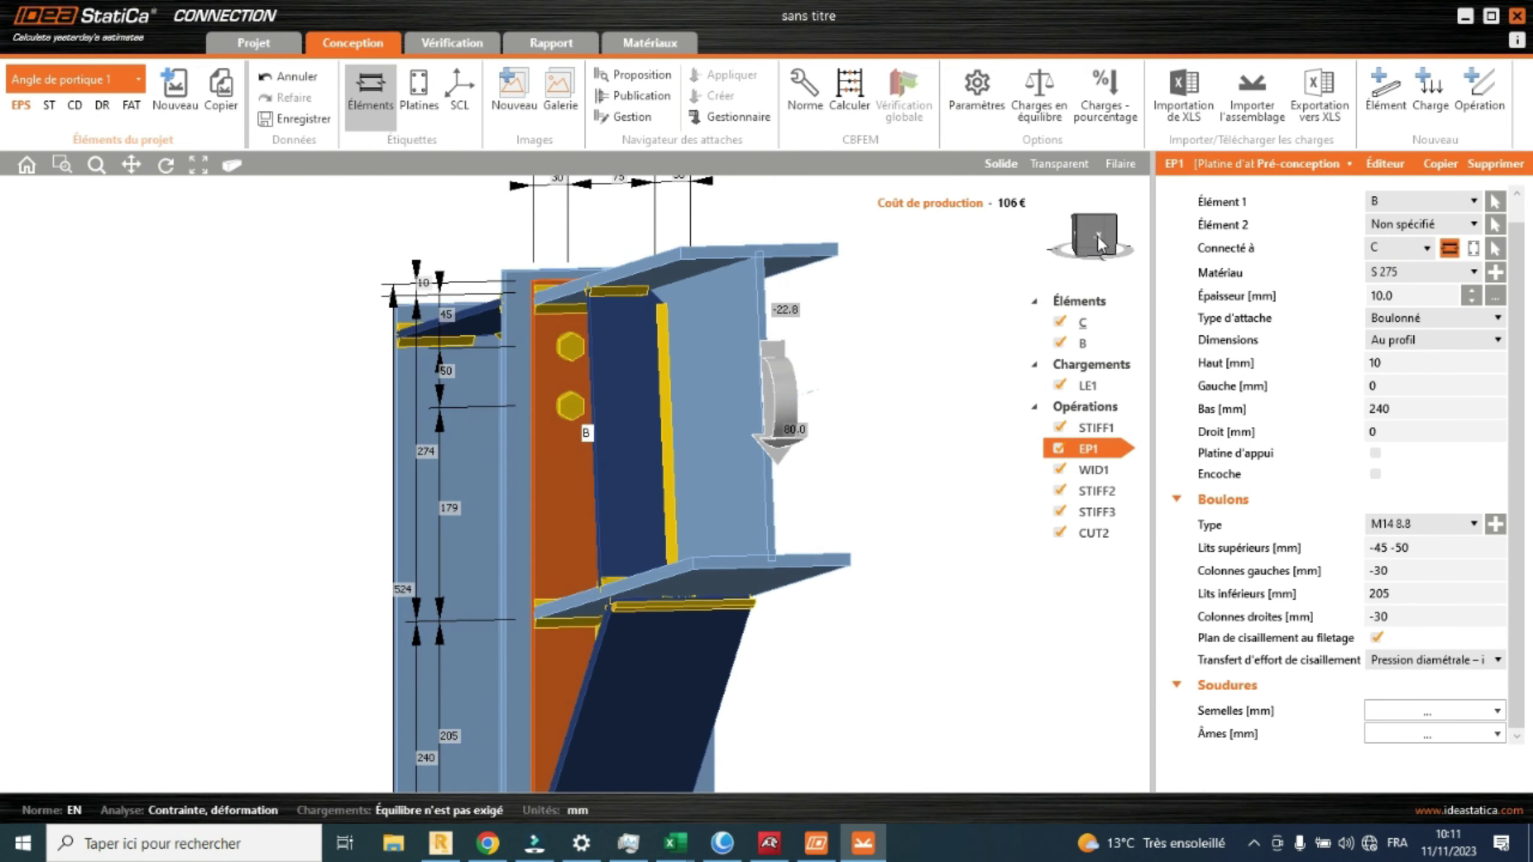
left_click(1095, 242)
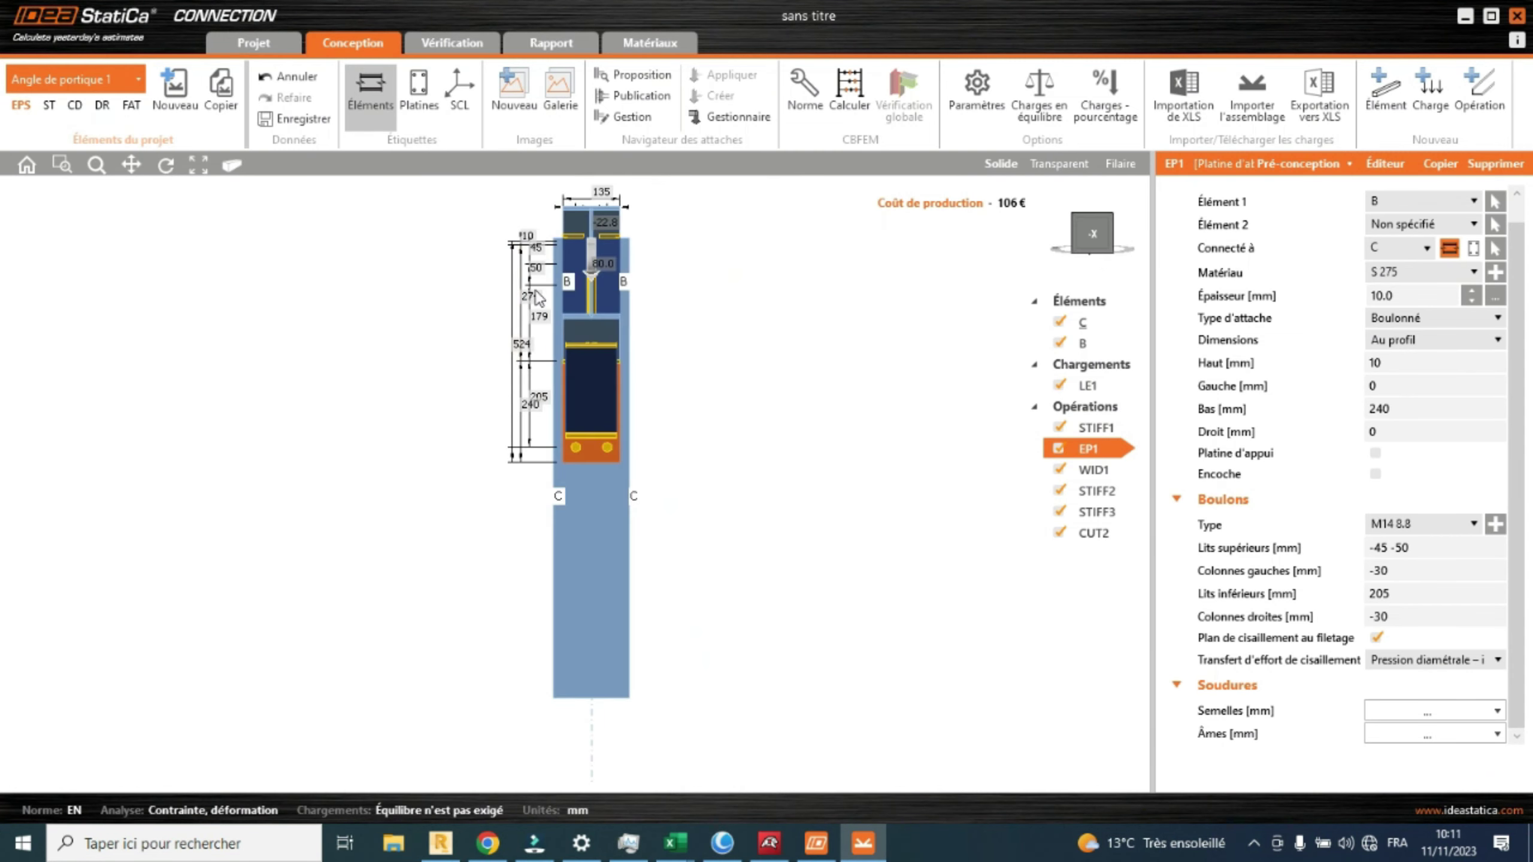
scroll(537, 297, "up", 5)
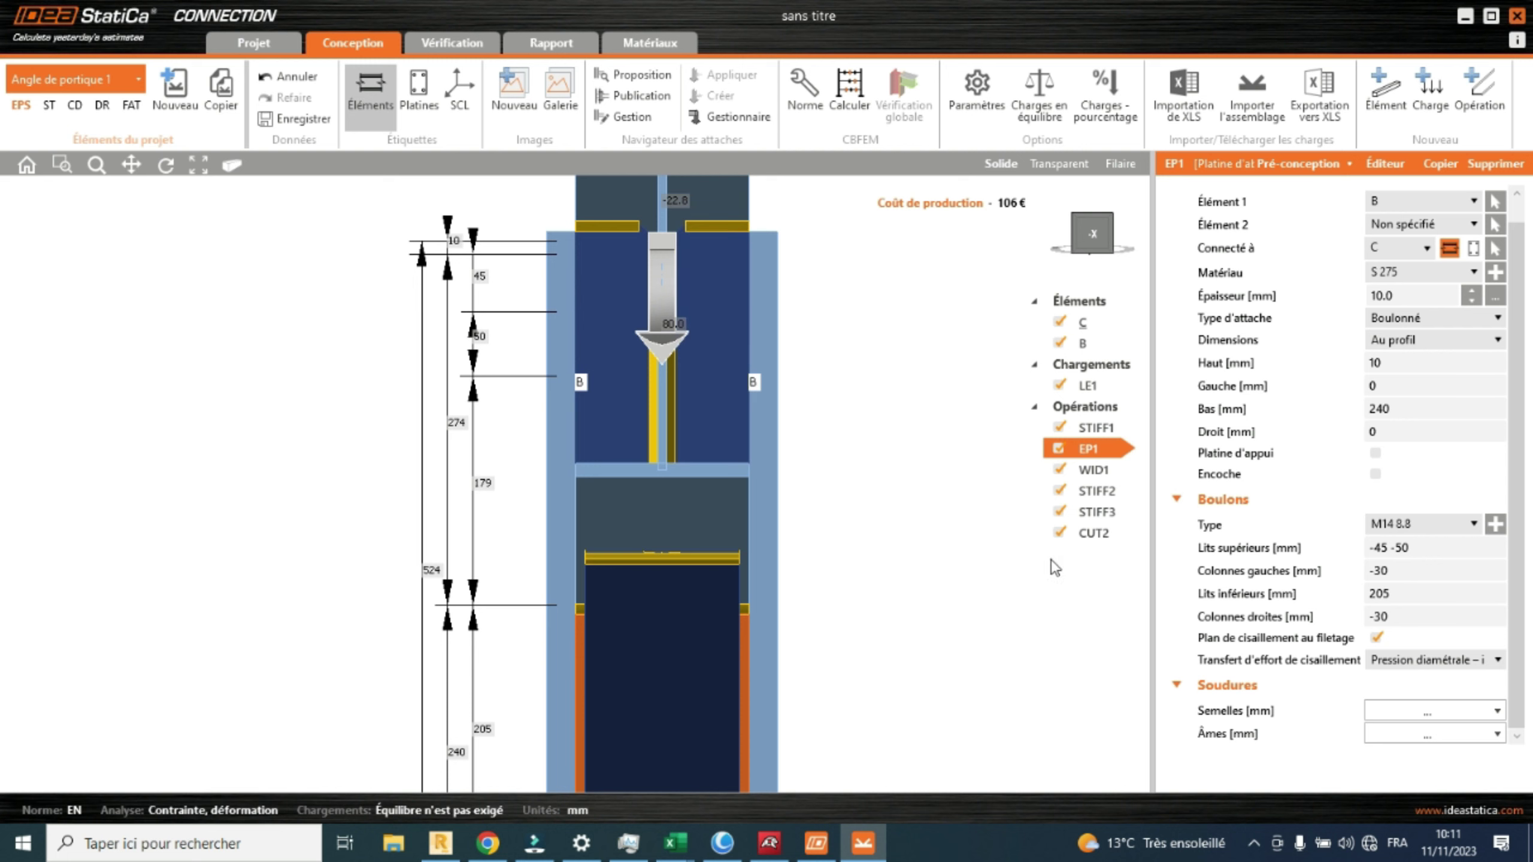
scroll(1016, 544, "down", 2)
middle_click_drag(1016, 544, 968, 570)
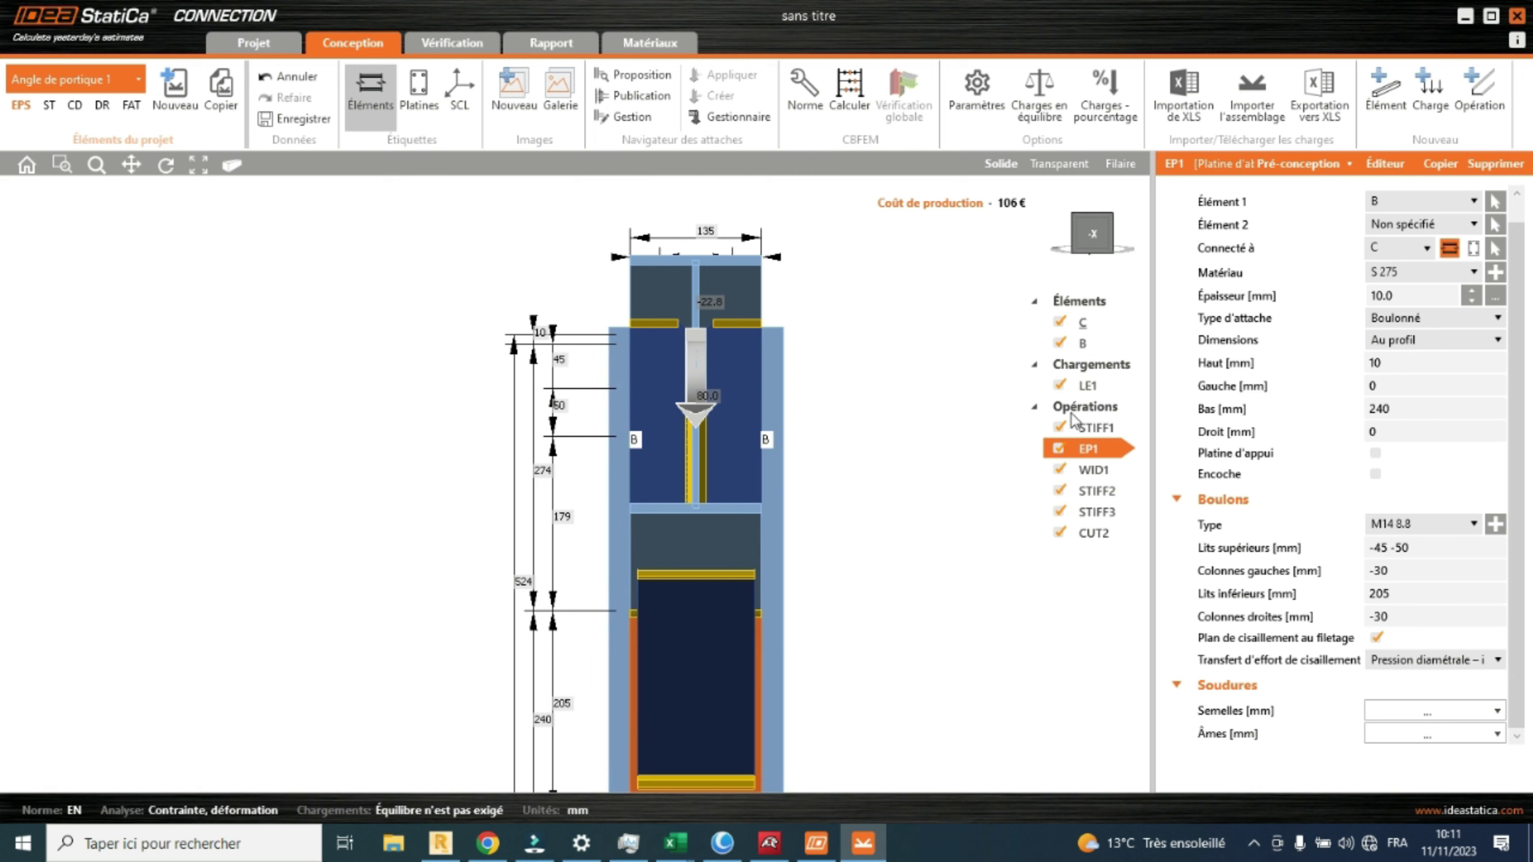
Set the end plate's upper bolt rows (Lits supérieurs) to -45 -65 mm.
left_click(1111, 240)
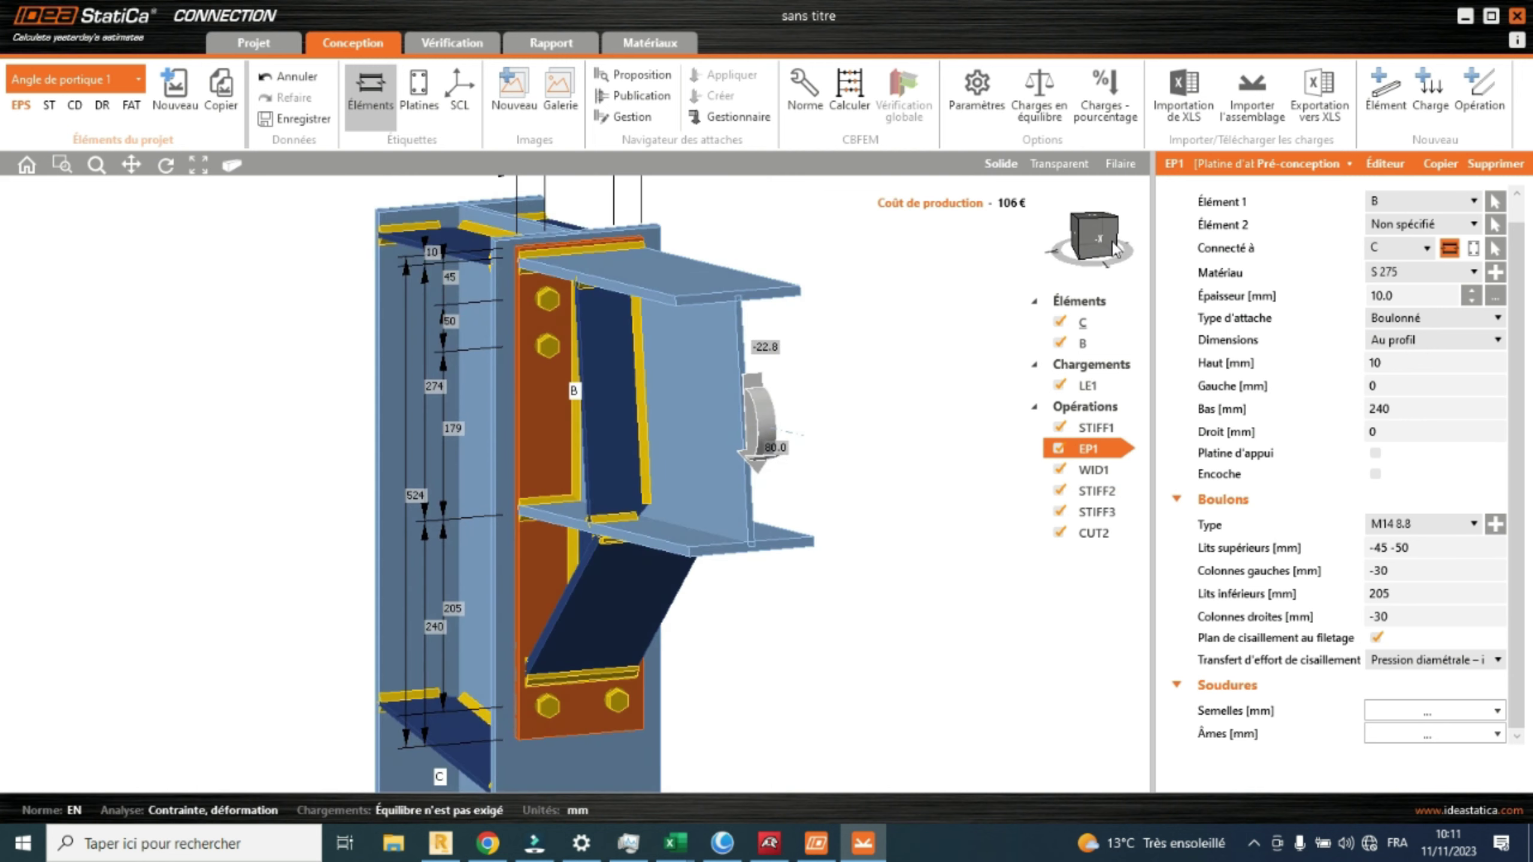
scroll(453, 299, "up", 2)
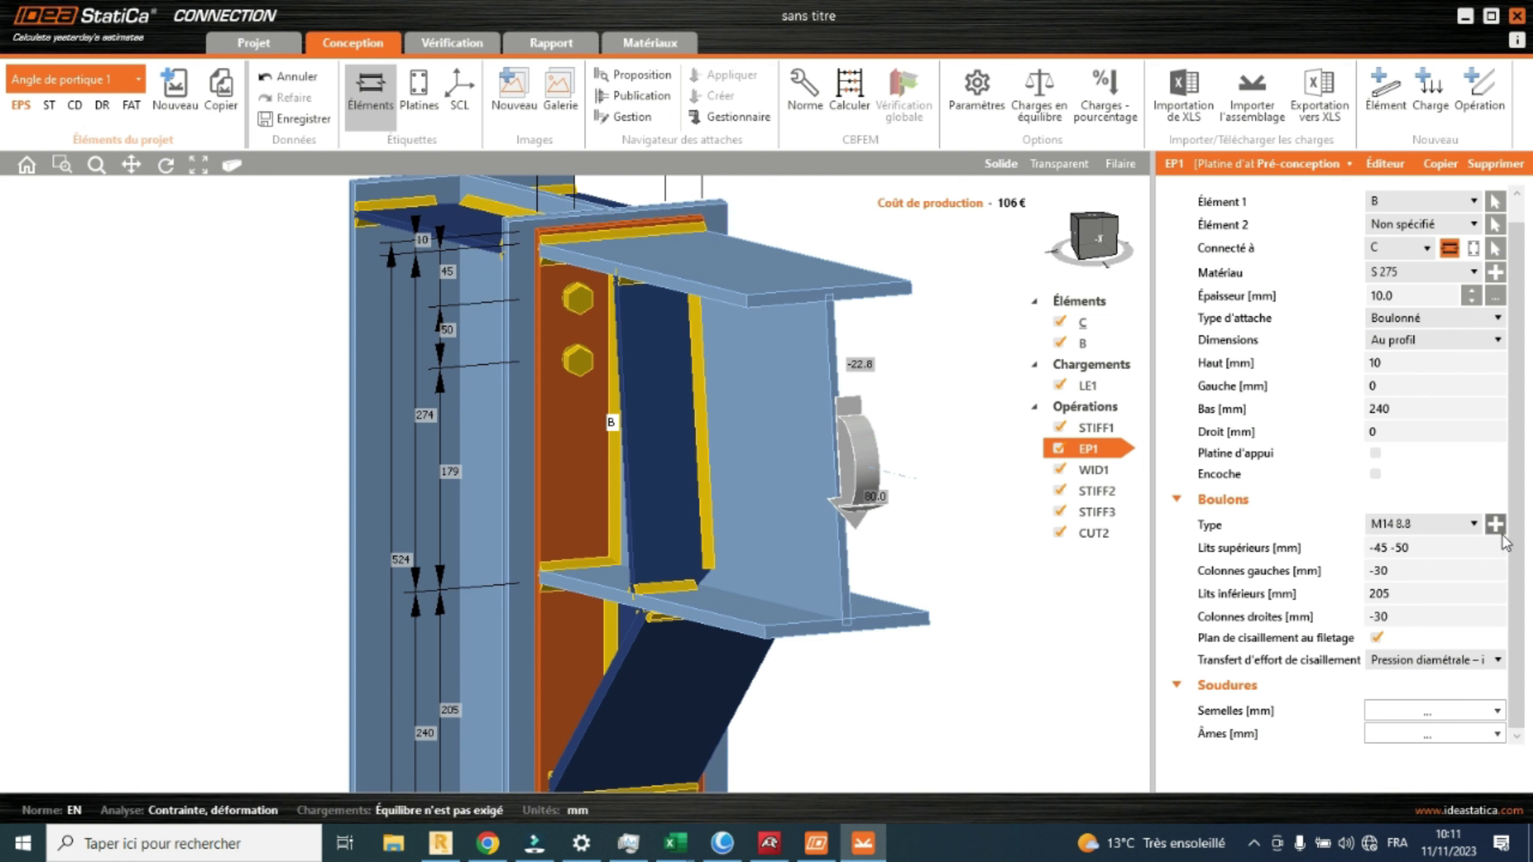
left_click(1419, 548)
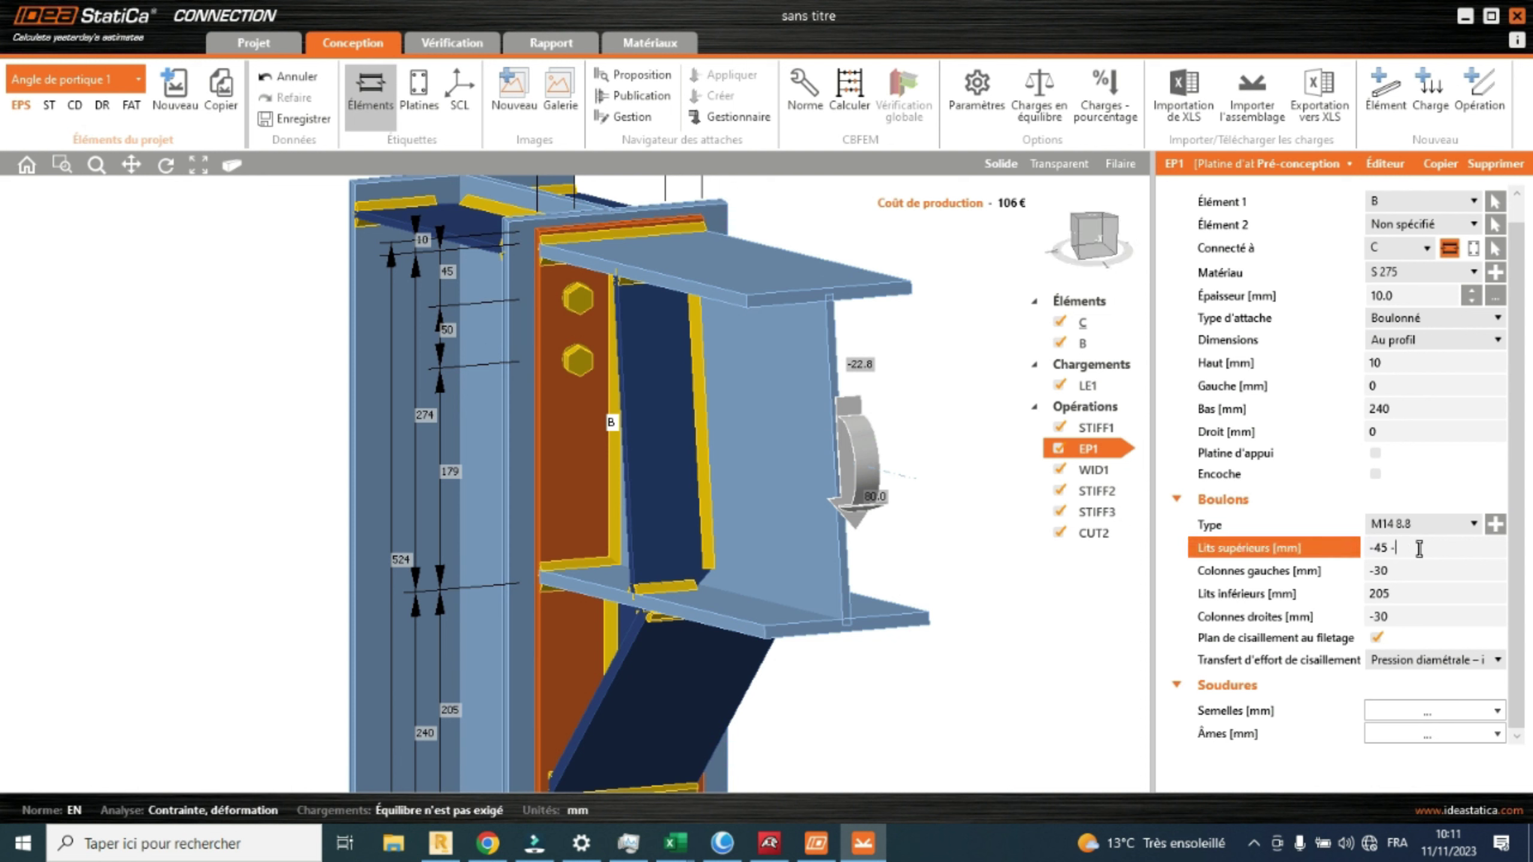
type("65")
key("Tab")
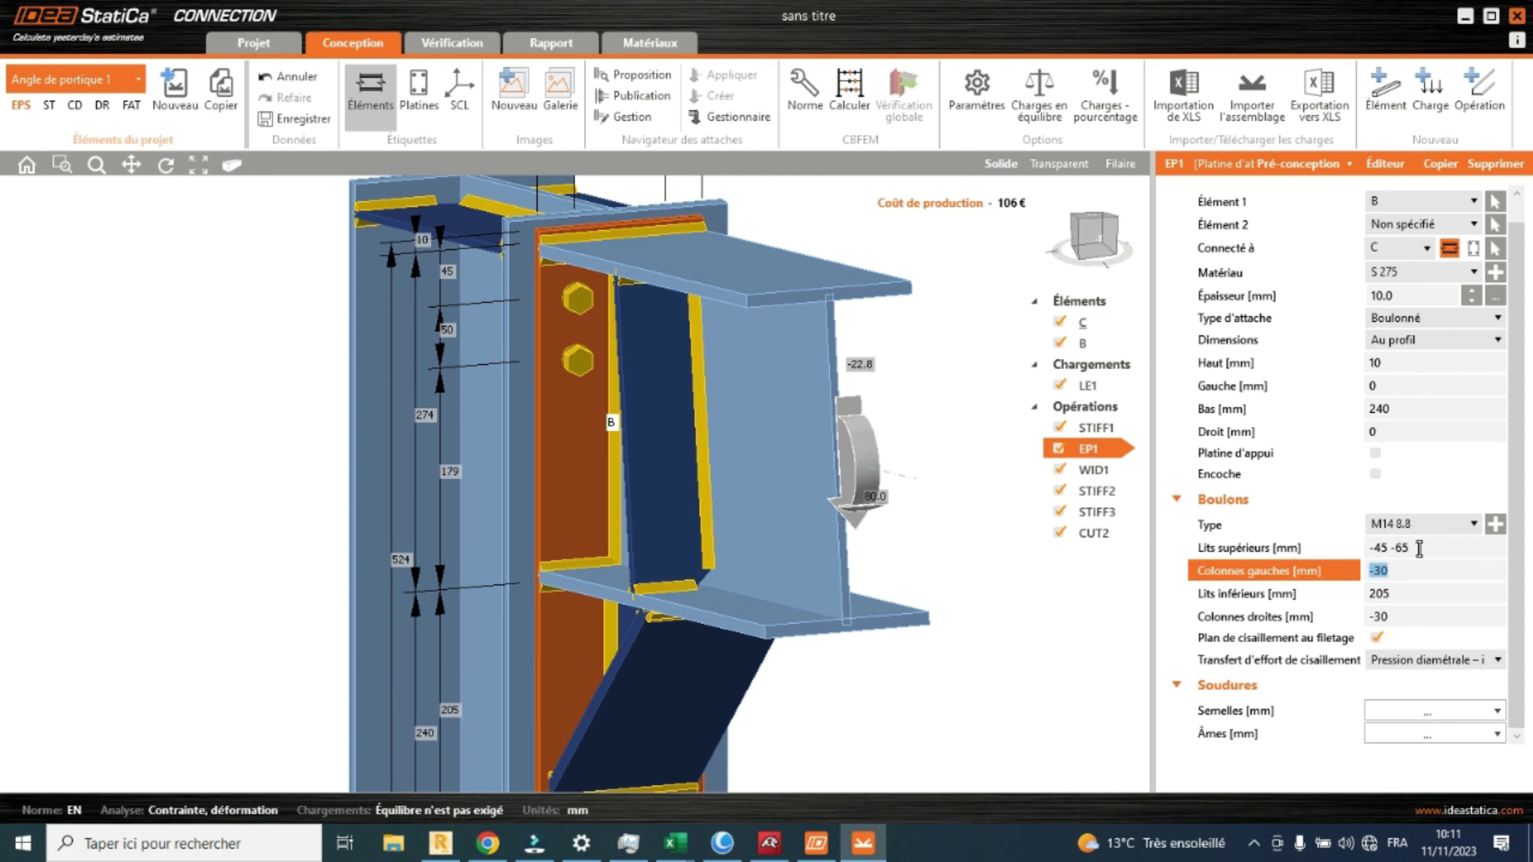
Inspect the upper and lower bolts, welds and haunch around the end plate from several angles.
left_click(1108, 239)
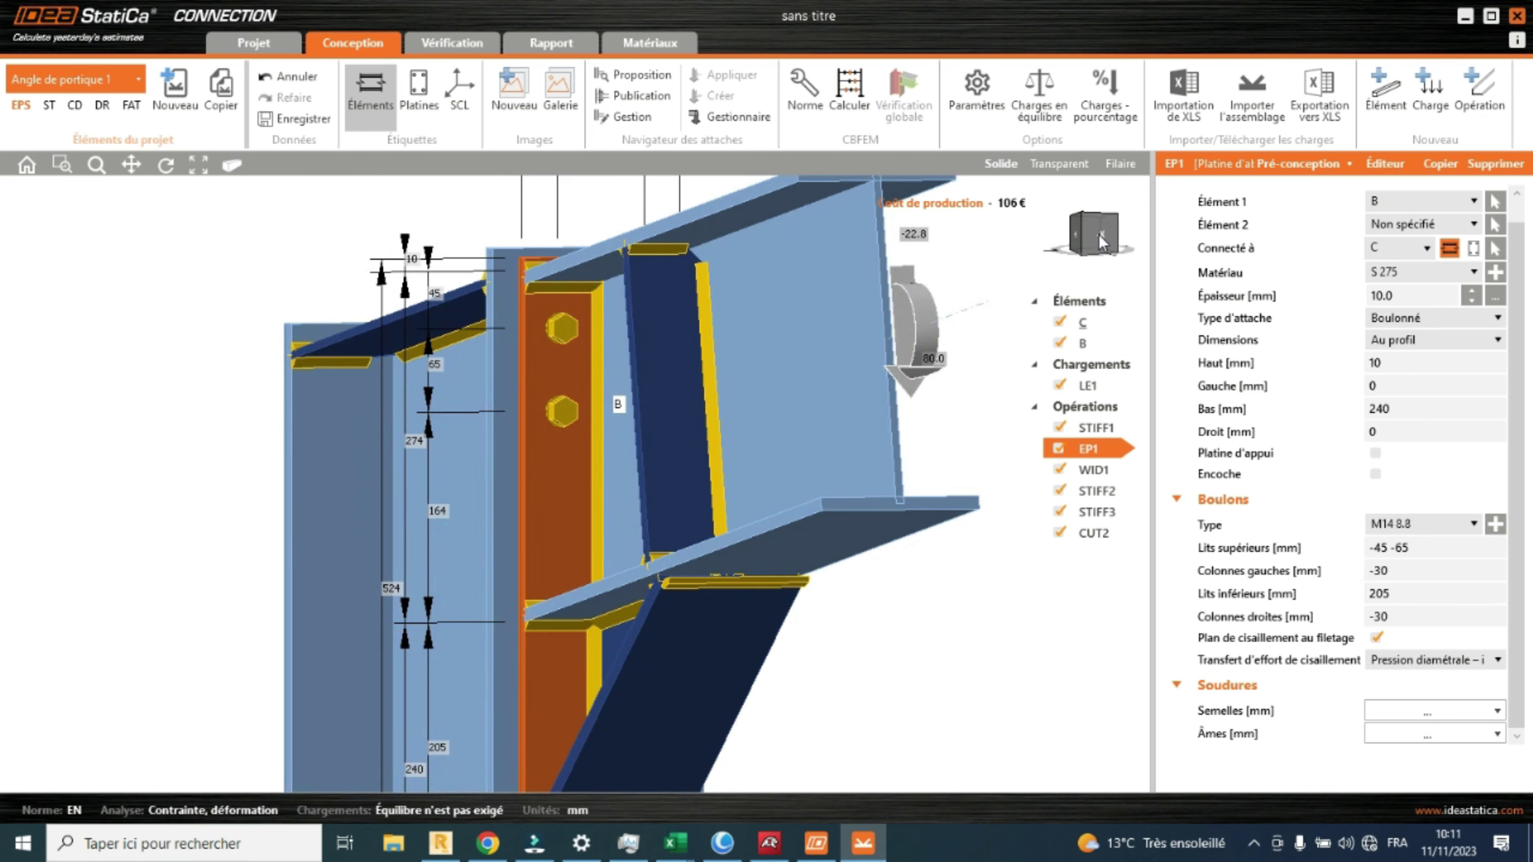
left_click(1099, 242)
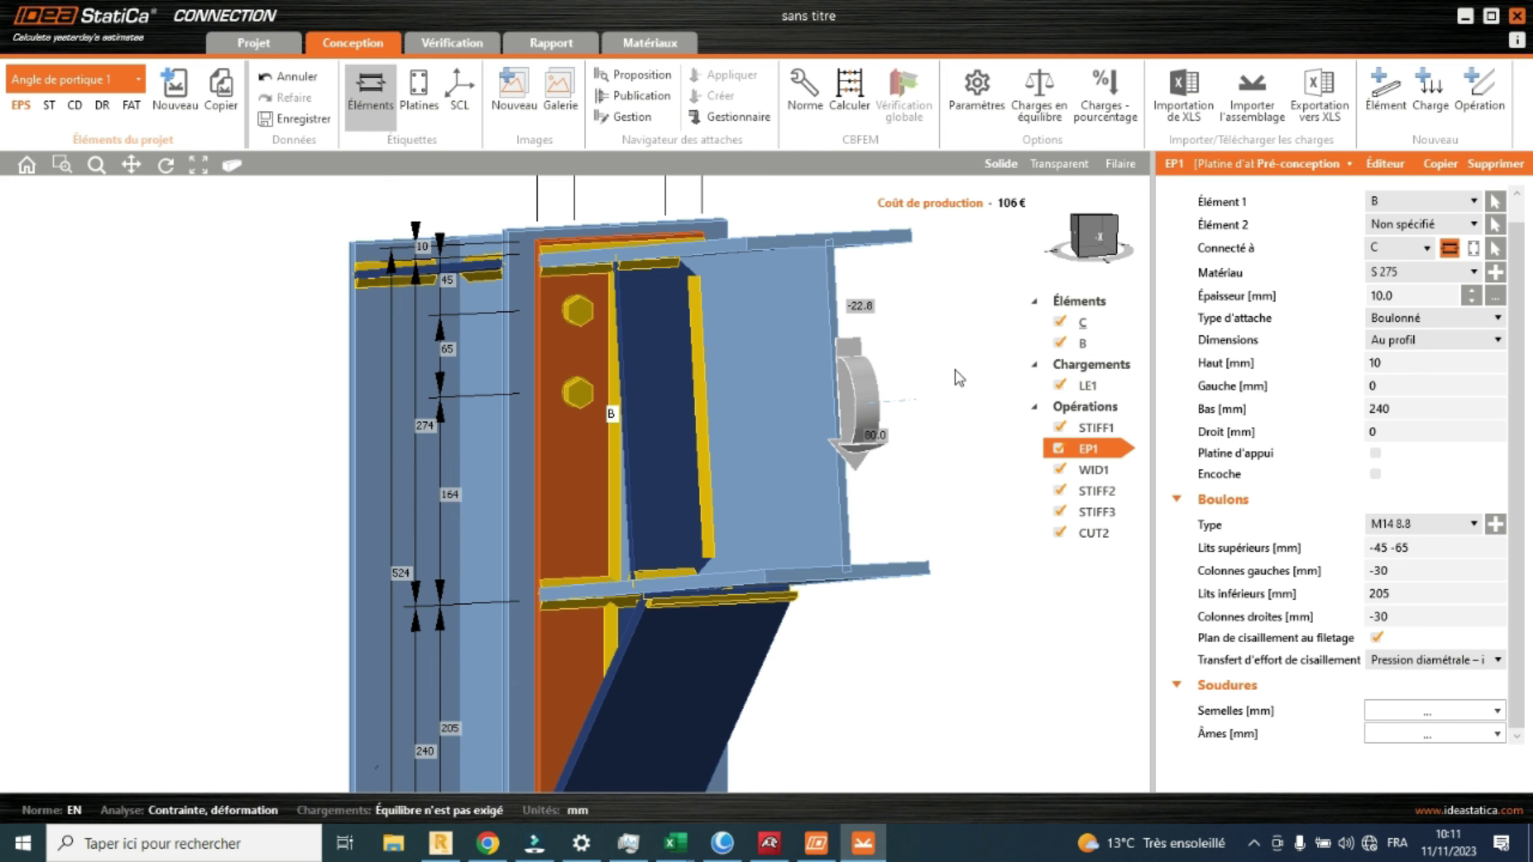
left_click(1083, 241)
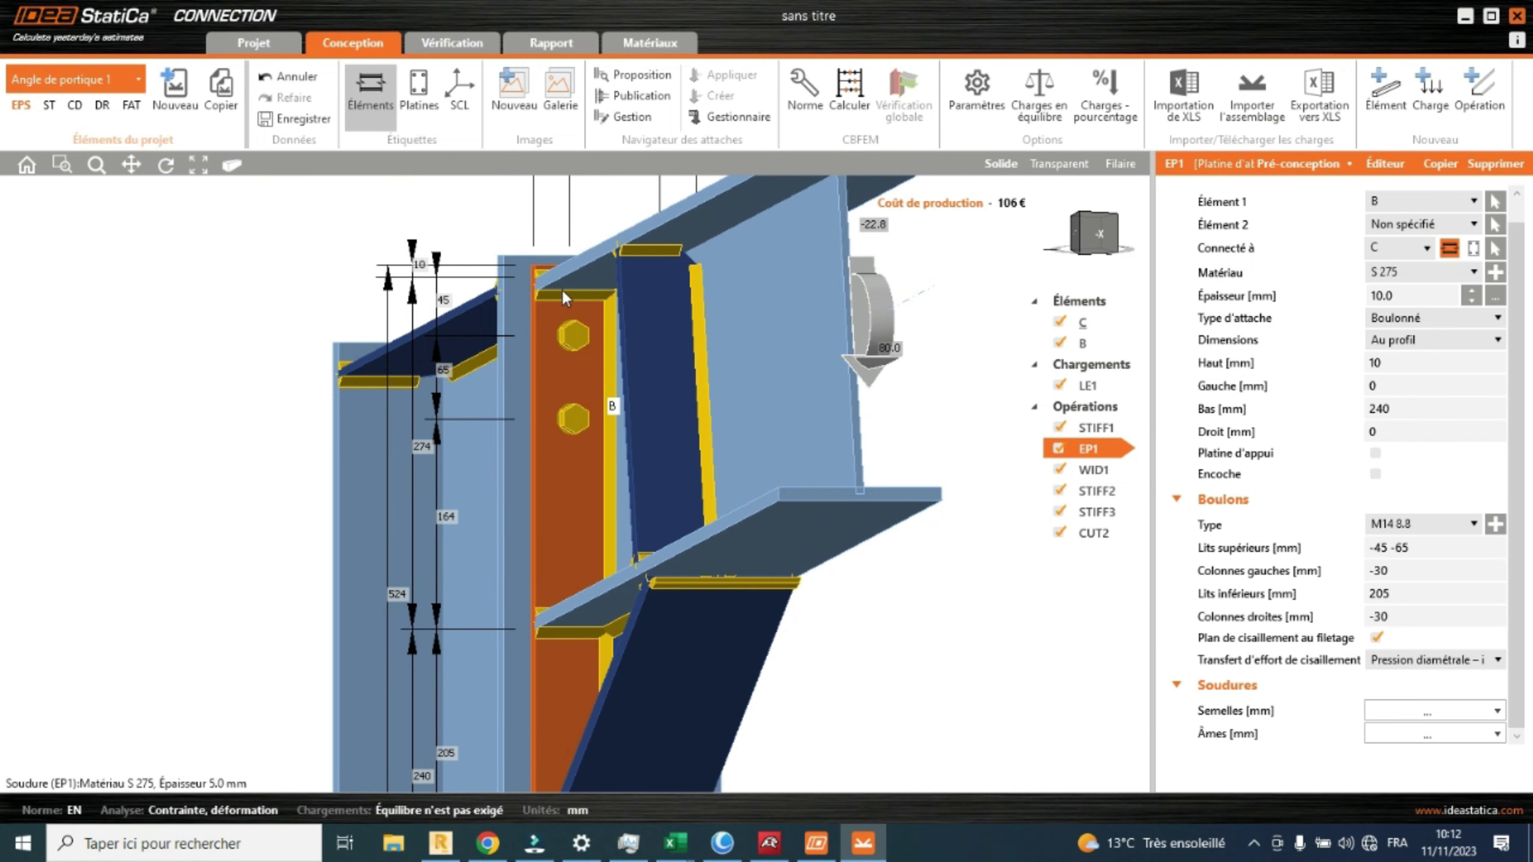
left_click(1094, 238)
left_click_drag(1093, 239, 1090, 242)
scroll(702, 364, "down", 3)
scroll(748, 646, "up", 4)
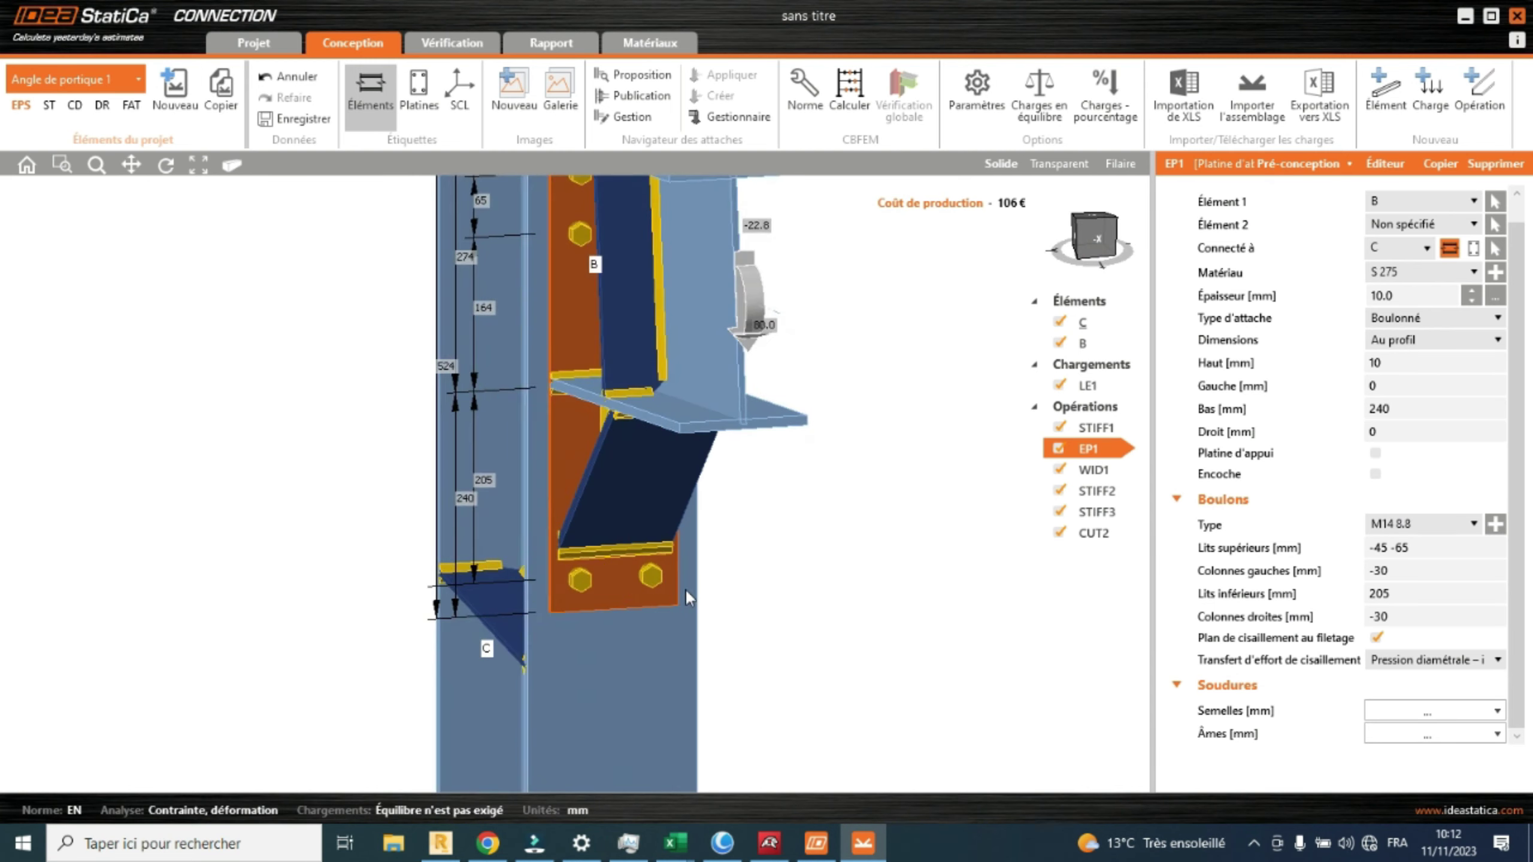
left_click_drag(1090, 242, 1103, 238)
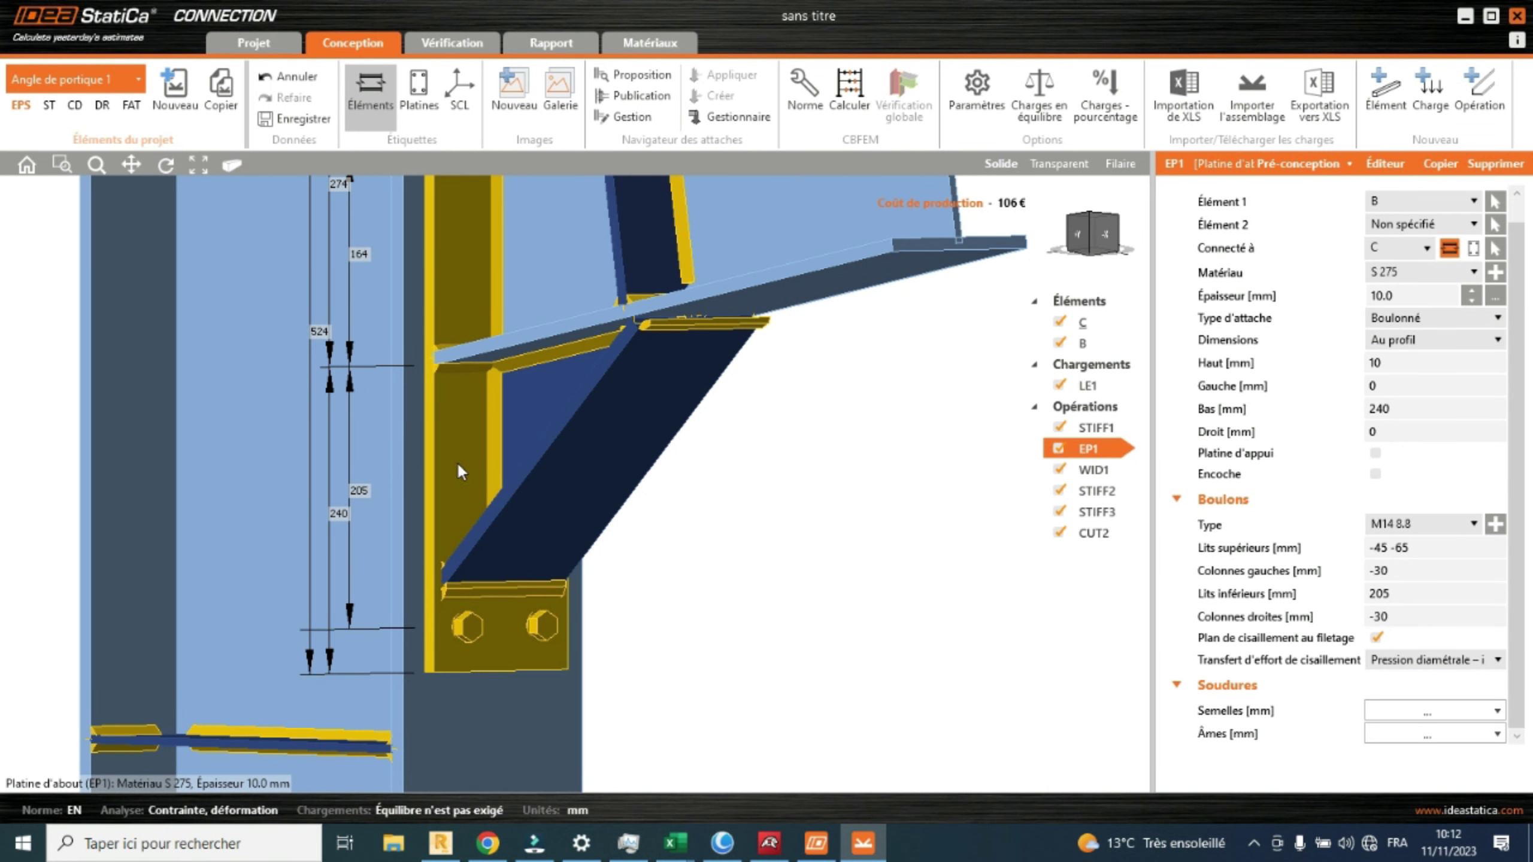
scroll(509, 451, "down", 4)
left_click_drag(1109, 235, 1065, 256)
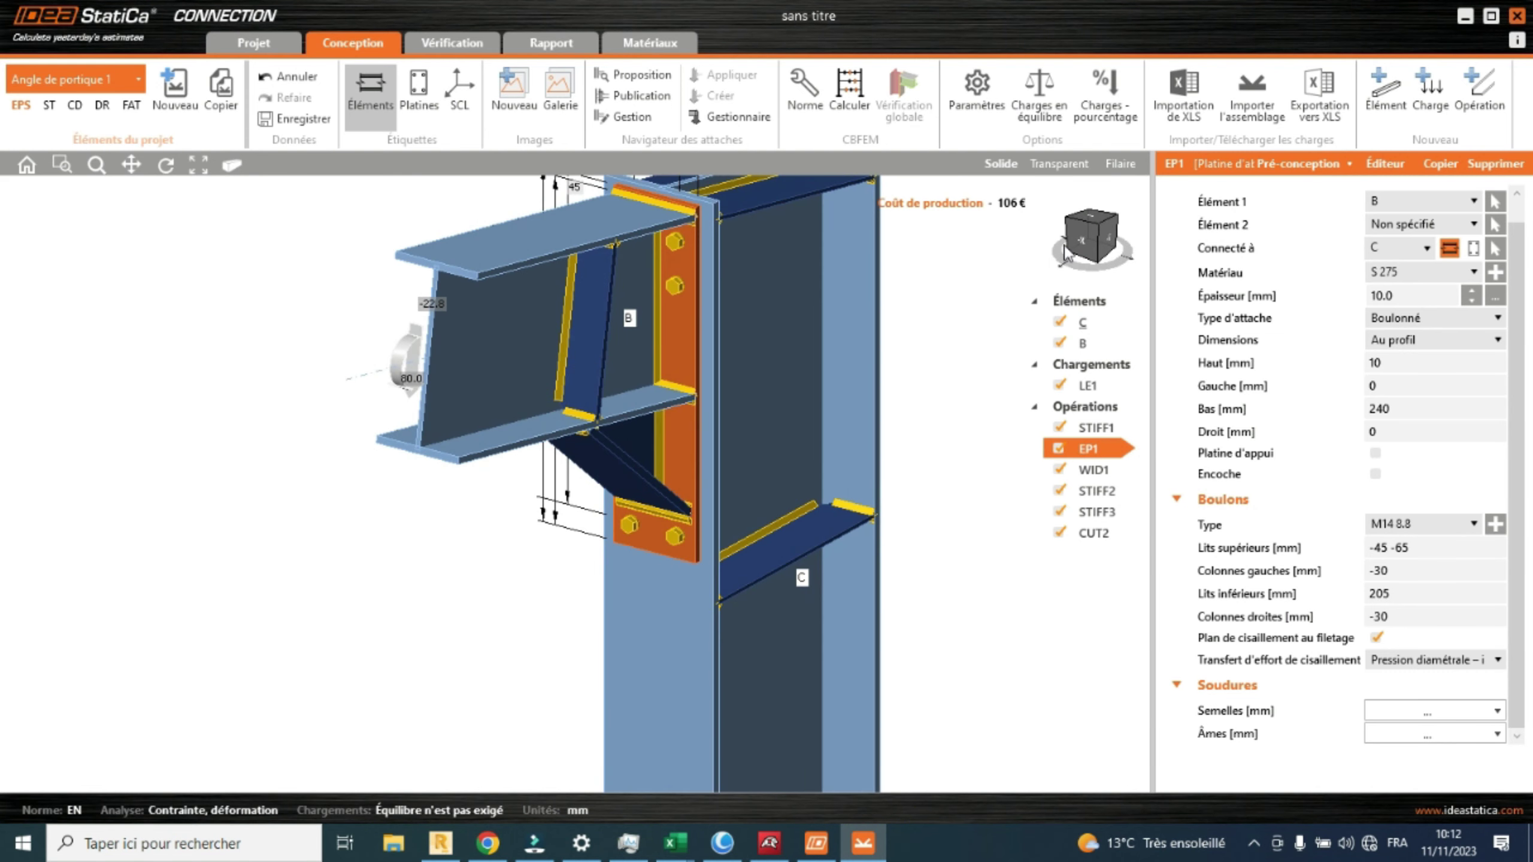
Set the thickness of the haunch WID1 under the rafter to 10 mm.
scroll(754, 421, "down", 2)
middle_click_drag(759, 422, 609, 439)
scroll(818, 474, "up", 2)
scroll(828, 475, "down", 2)
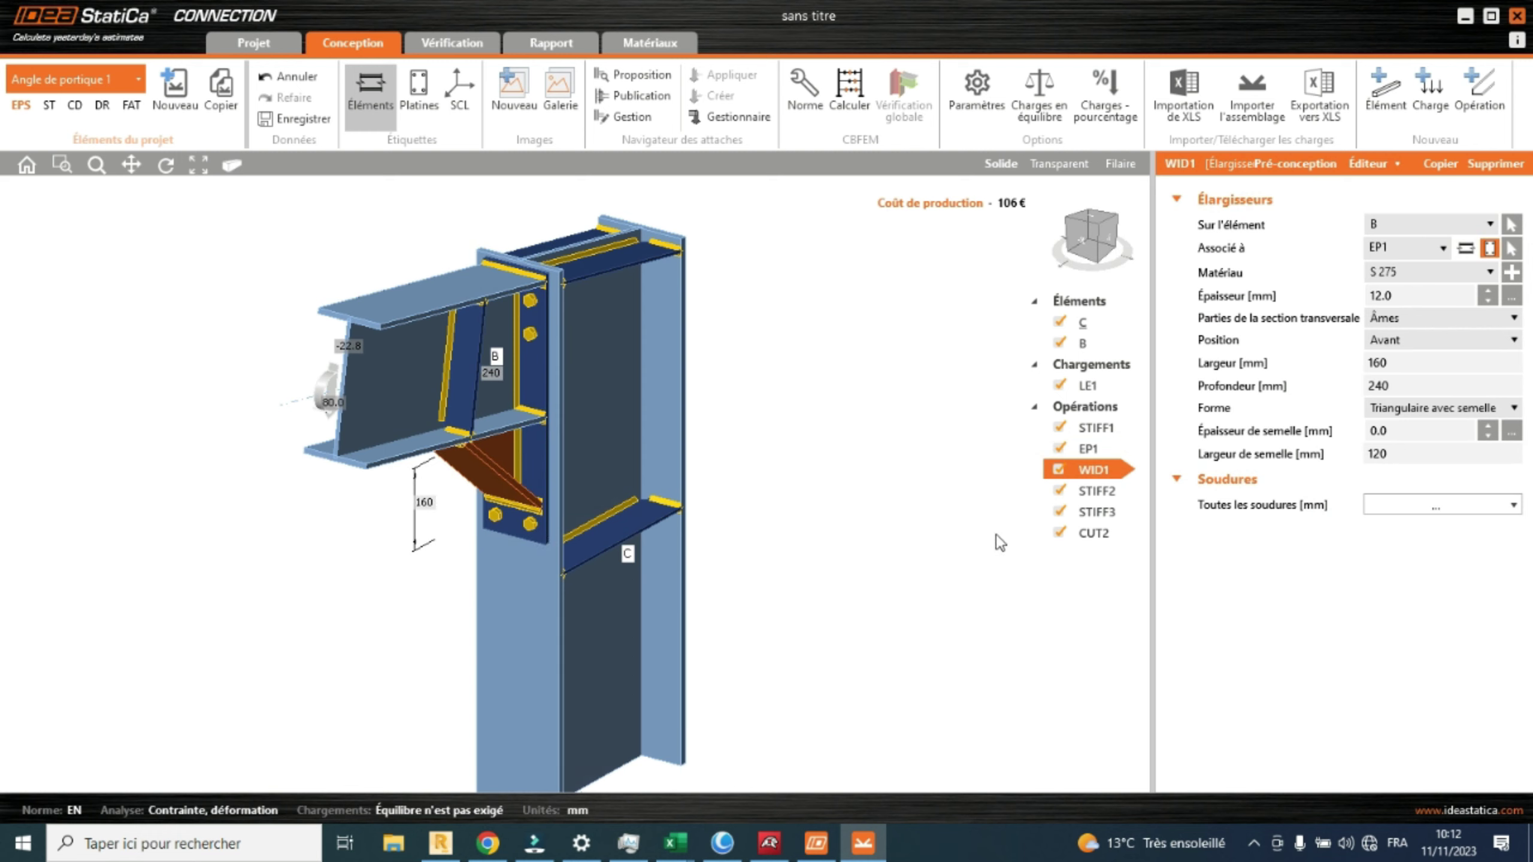
left_click(1084, 240)
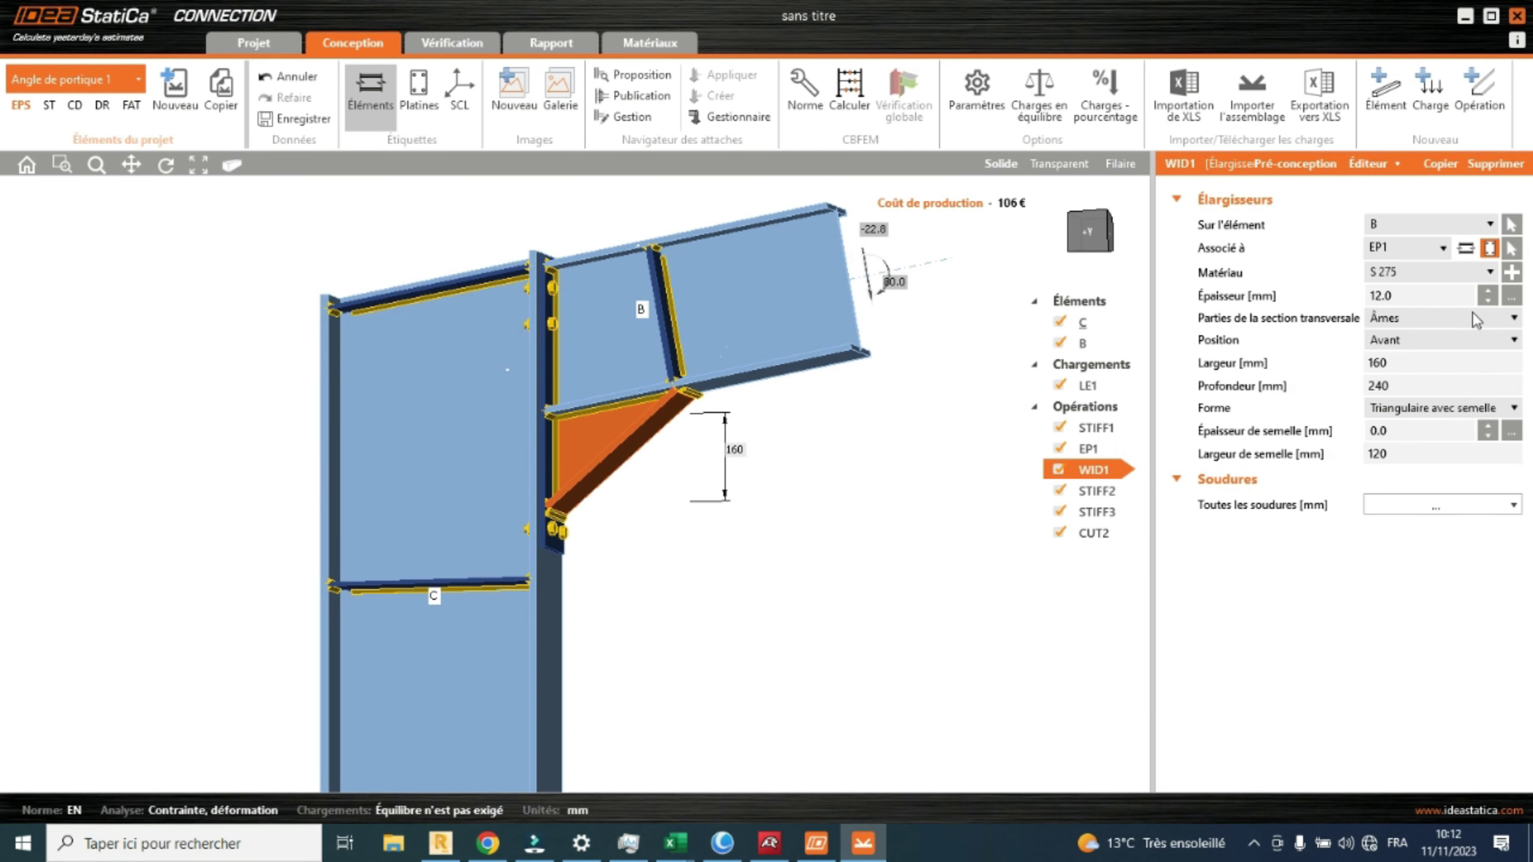
left_click(1419, 272)
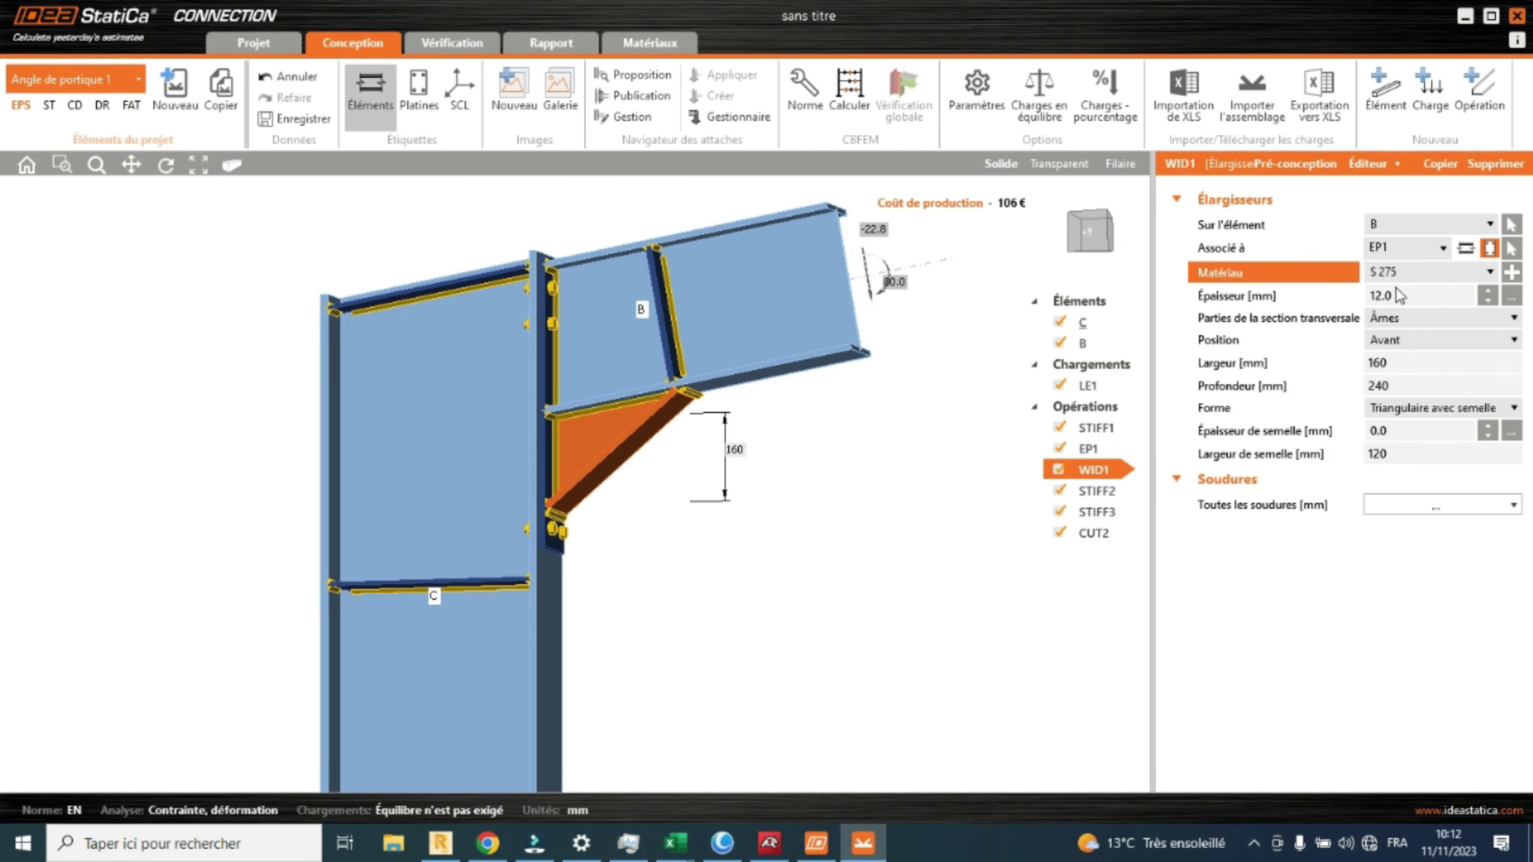
left_click(1340, 300)
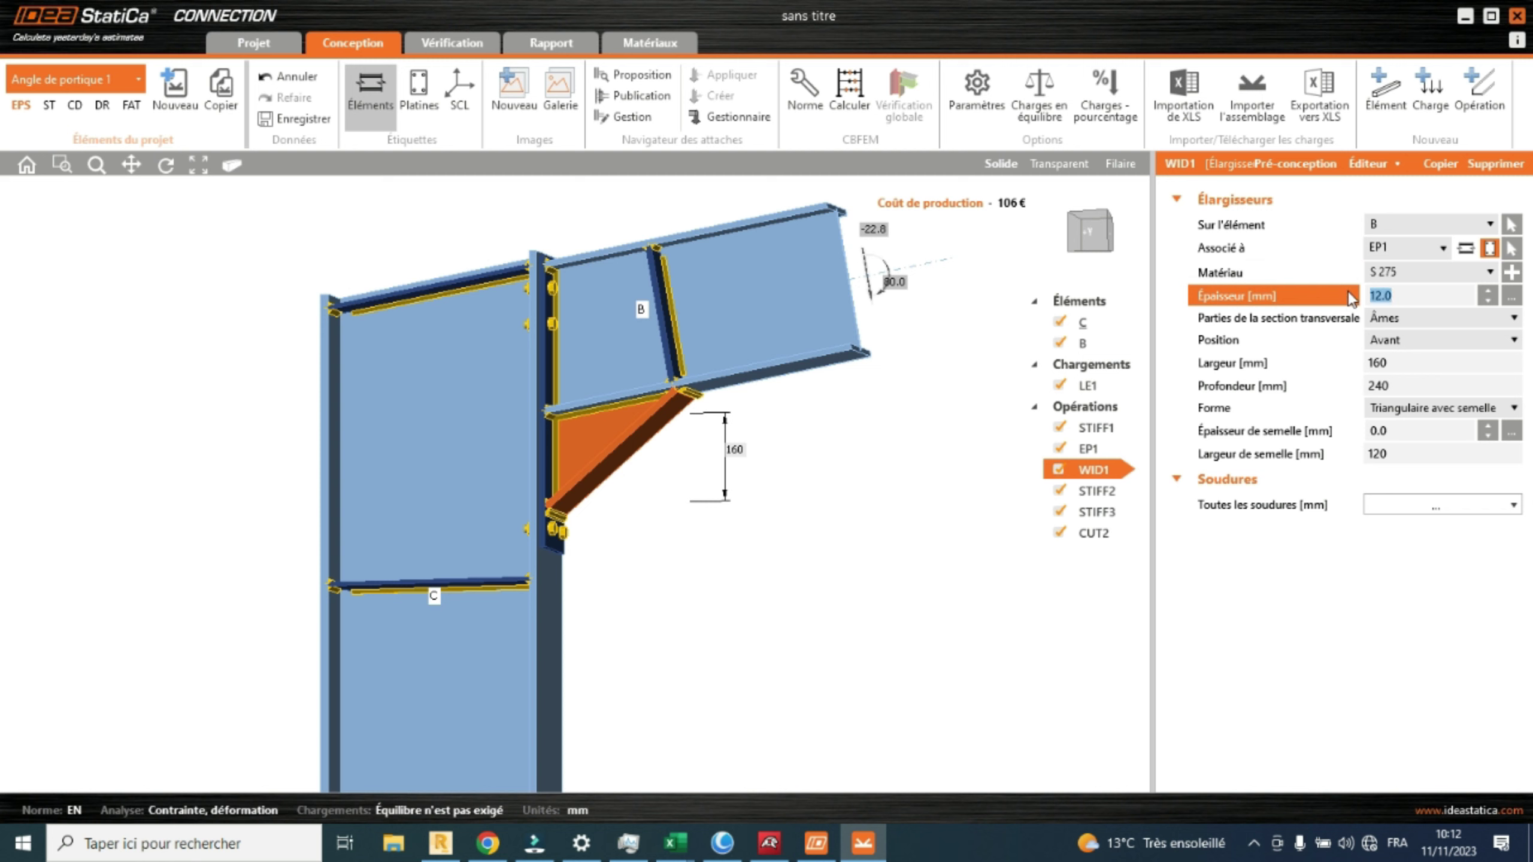
type("10")
key("Tab")
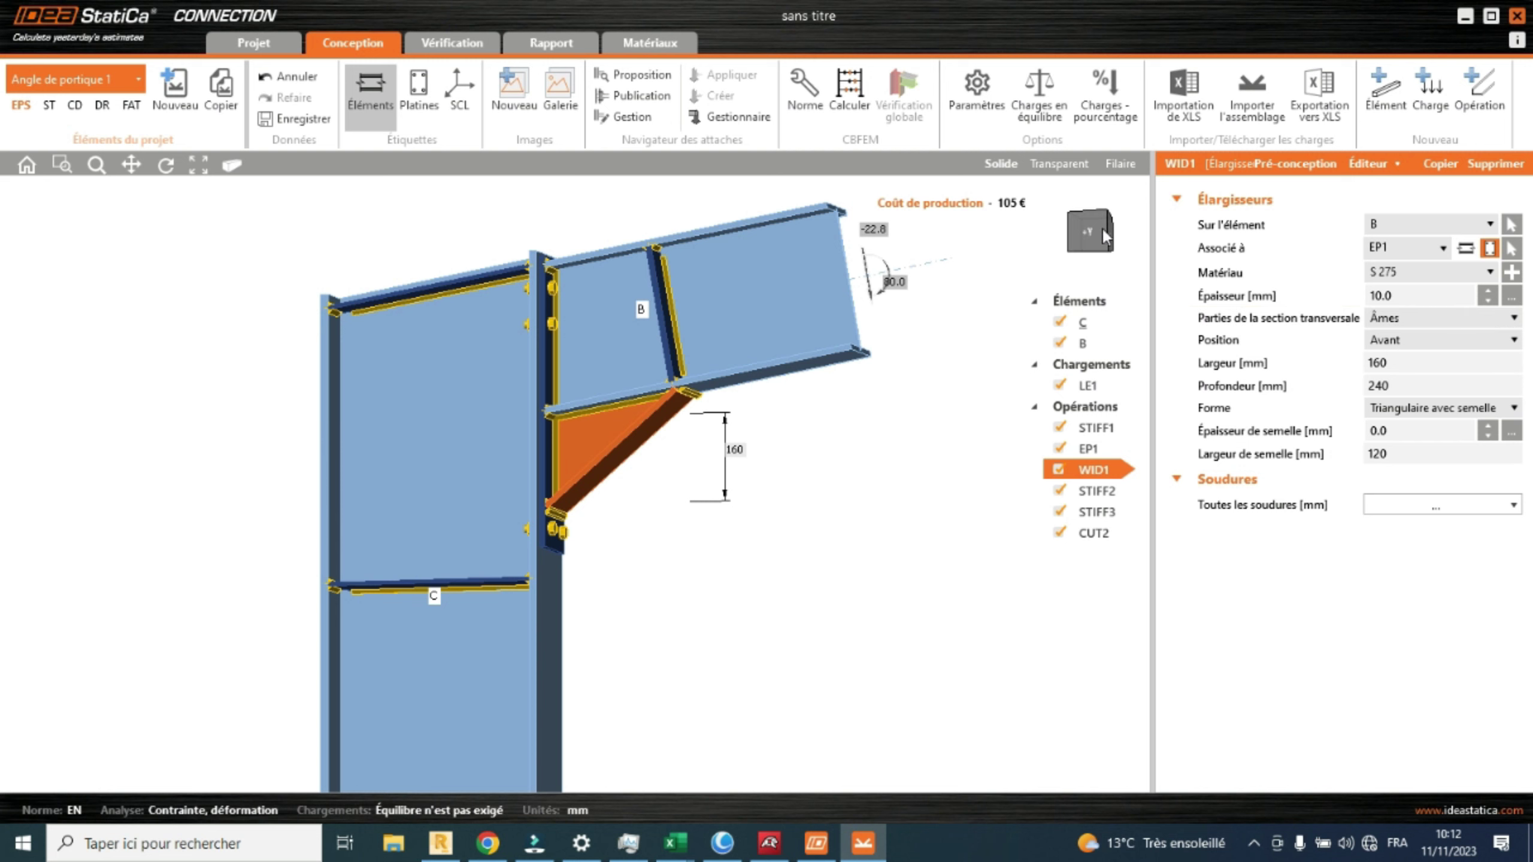
Inspect the haunch from the other side and display the properties of the lower column stiffener STIFF2.
scroll(730, 475, "up", 2)
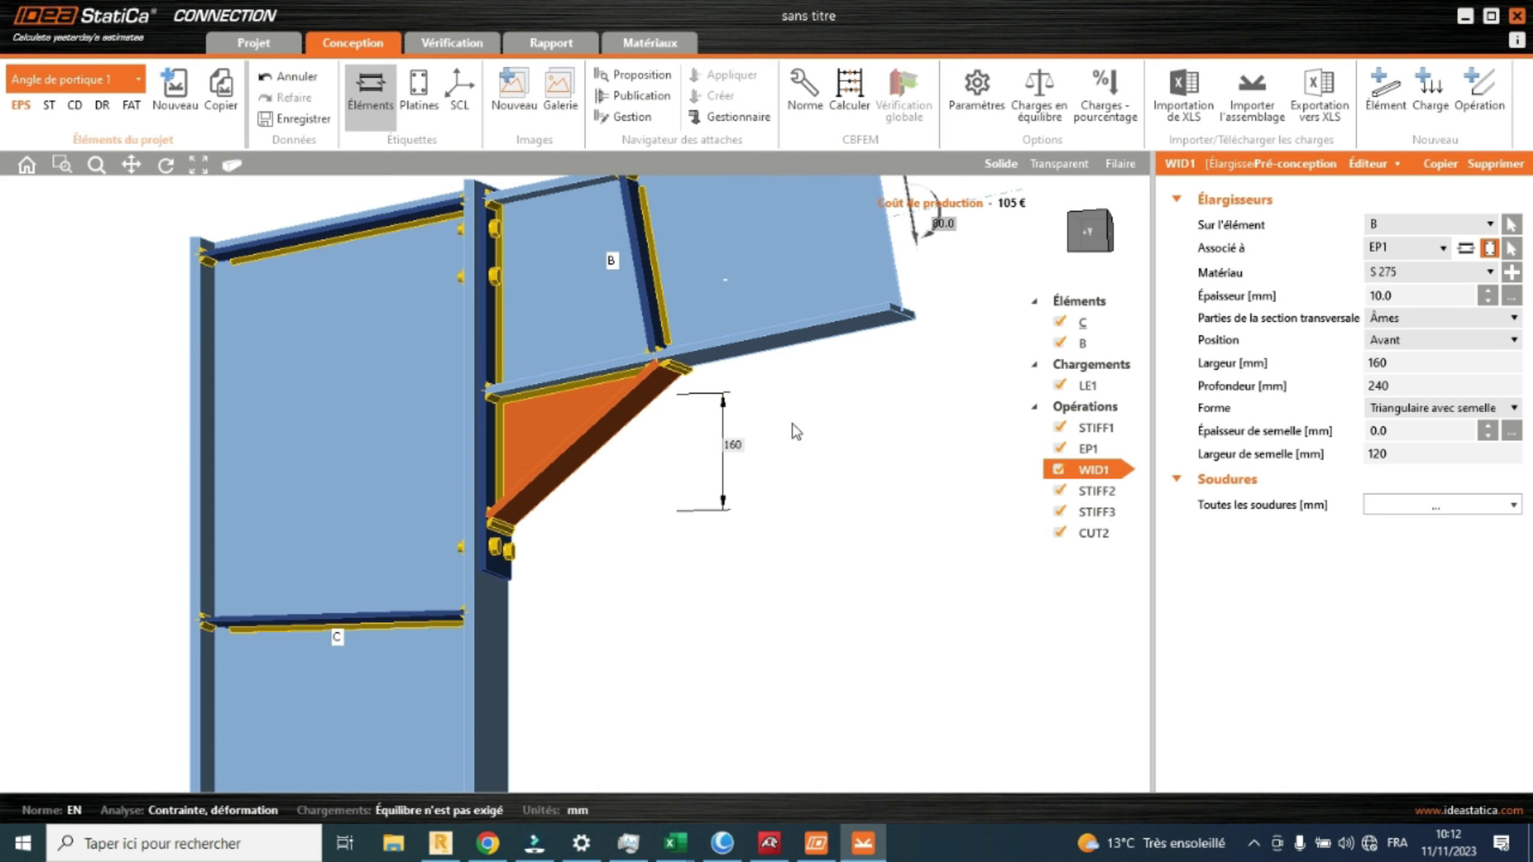
left_click_drag(1094, 232, 1078, 250)
scroll(1003, 313, "down", 4)
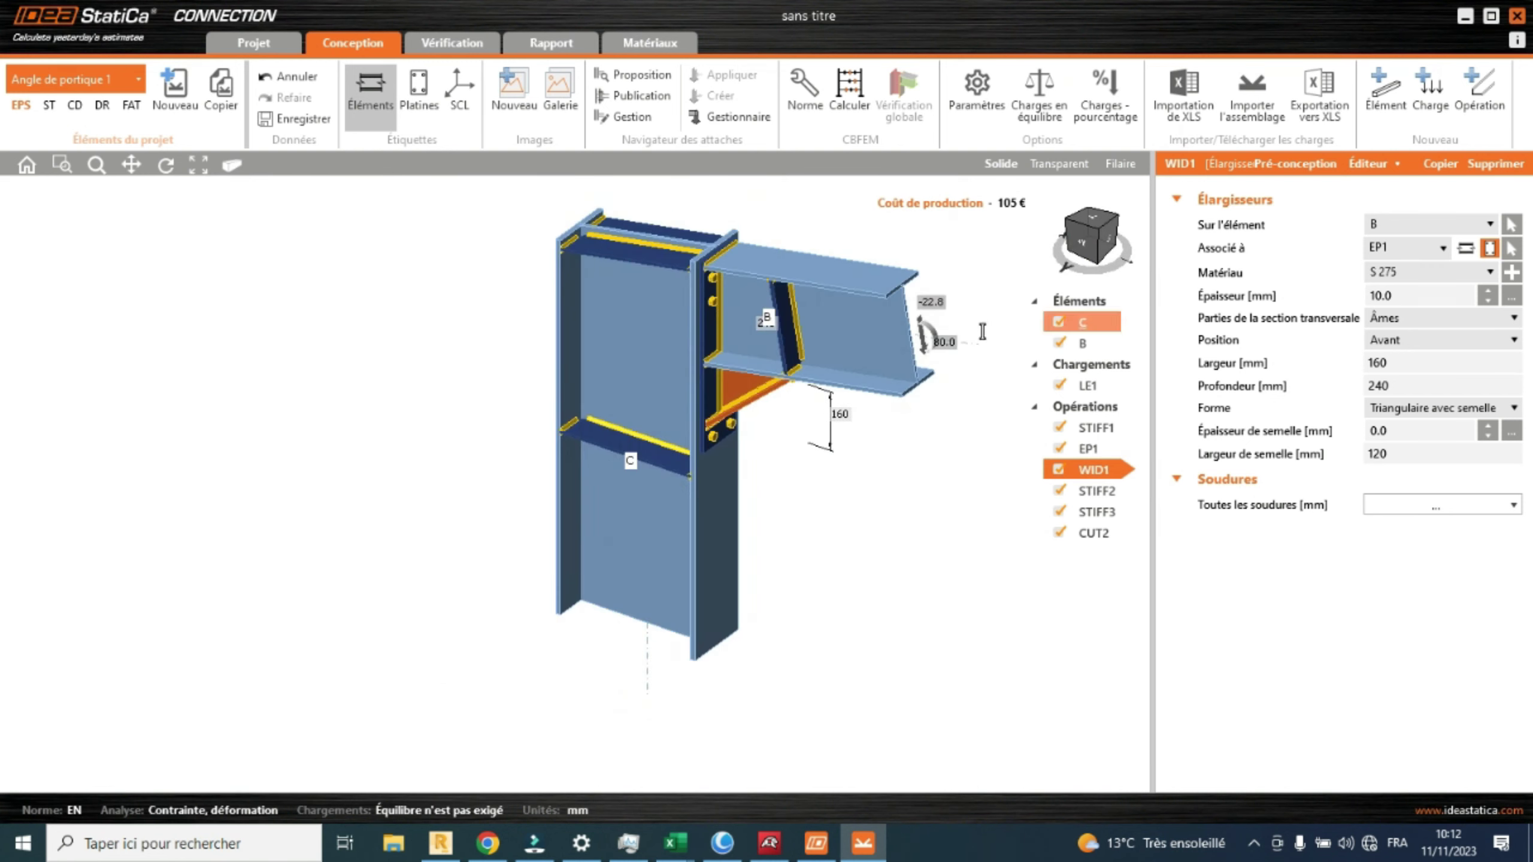
scroll(944, 366, "up", 4)
left_click(1095, 491)
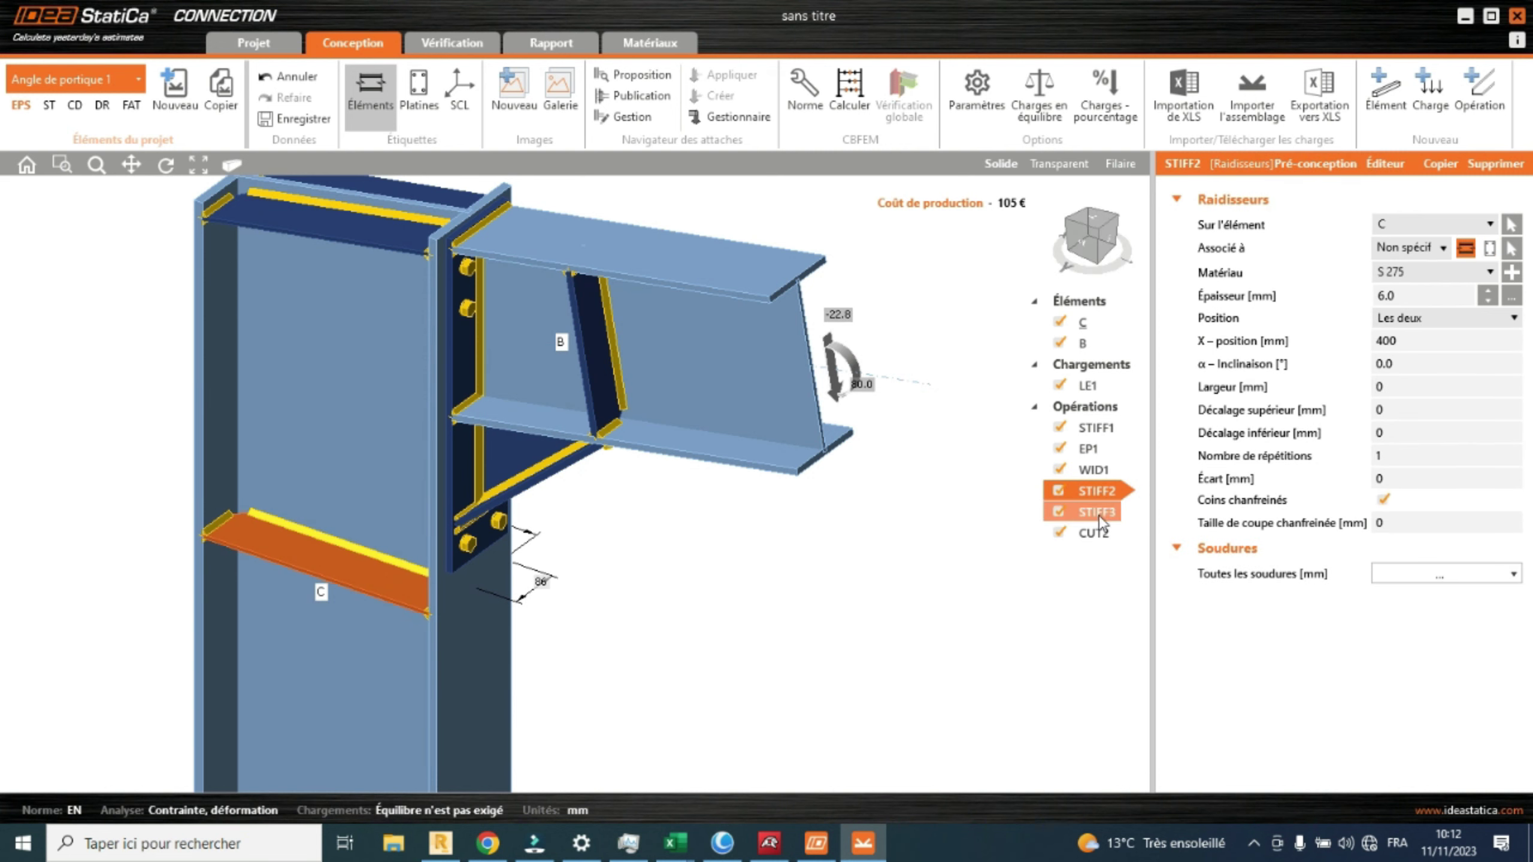
Delete the rafter web stiffener STIFF3 after viewing it from both sides.
left_click(1098, 513)
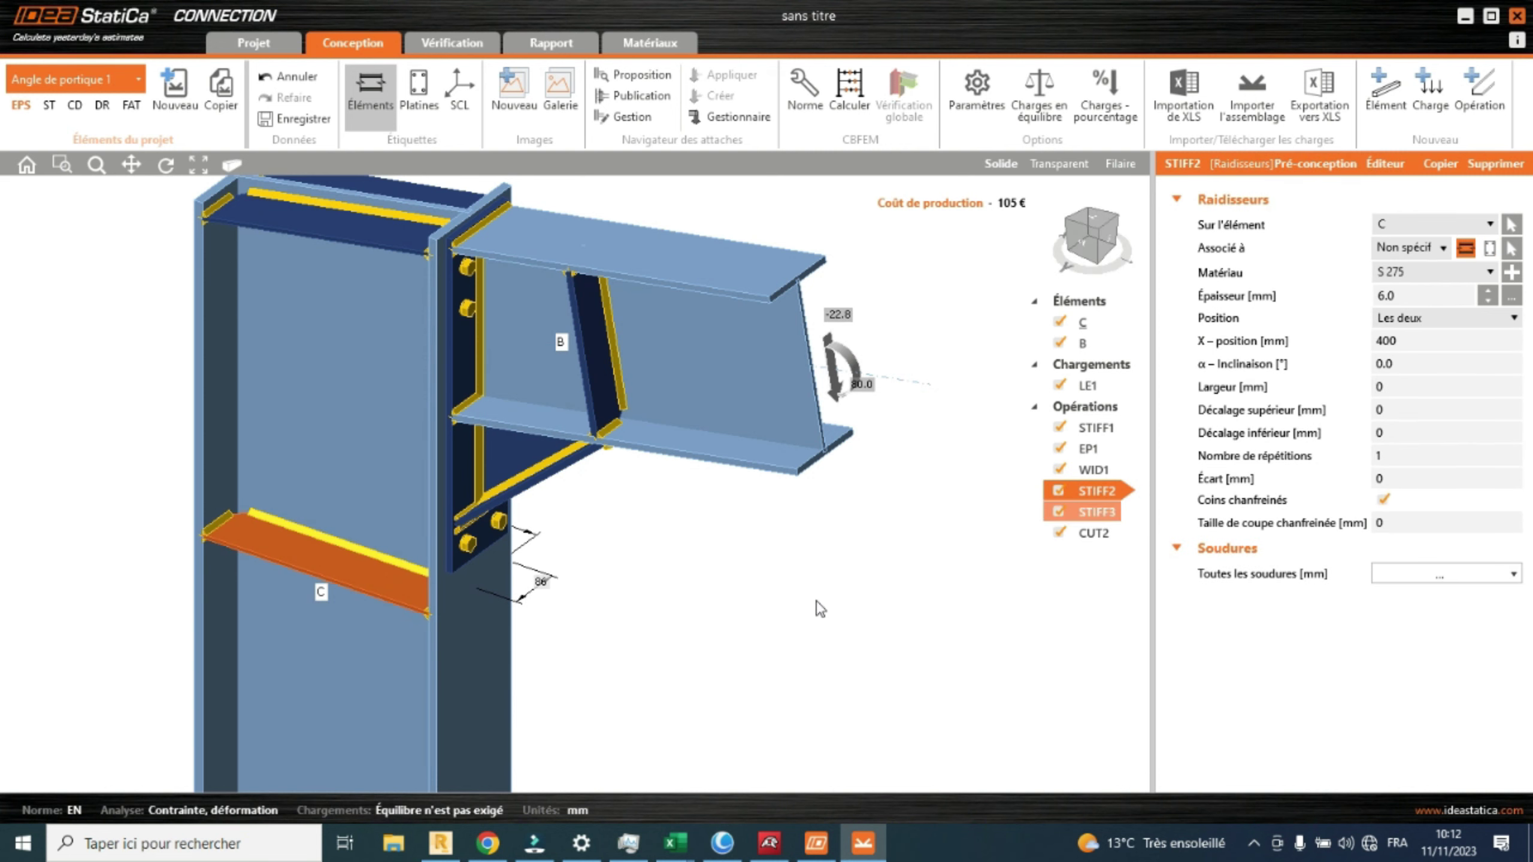
left_click(1095, 237)
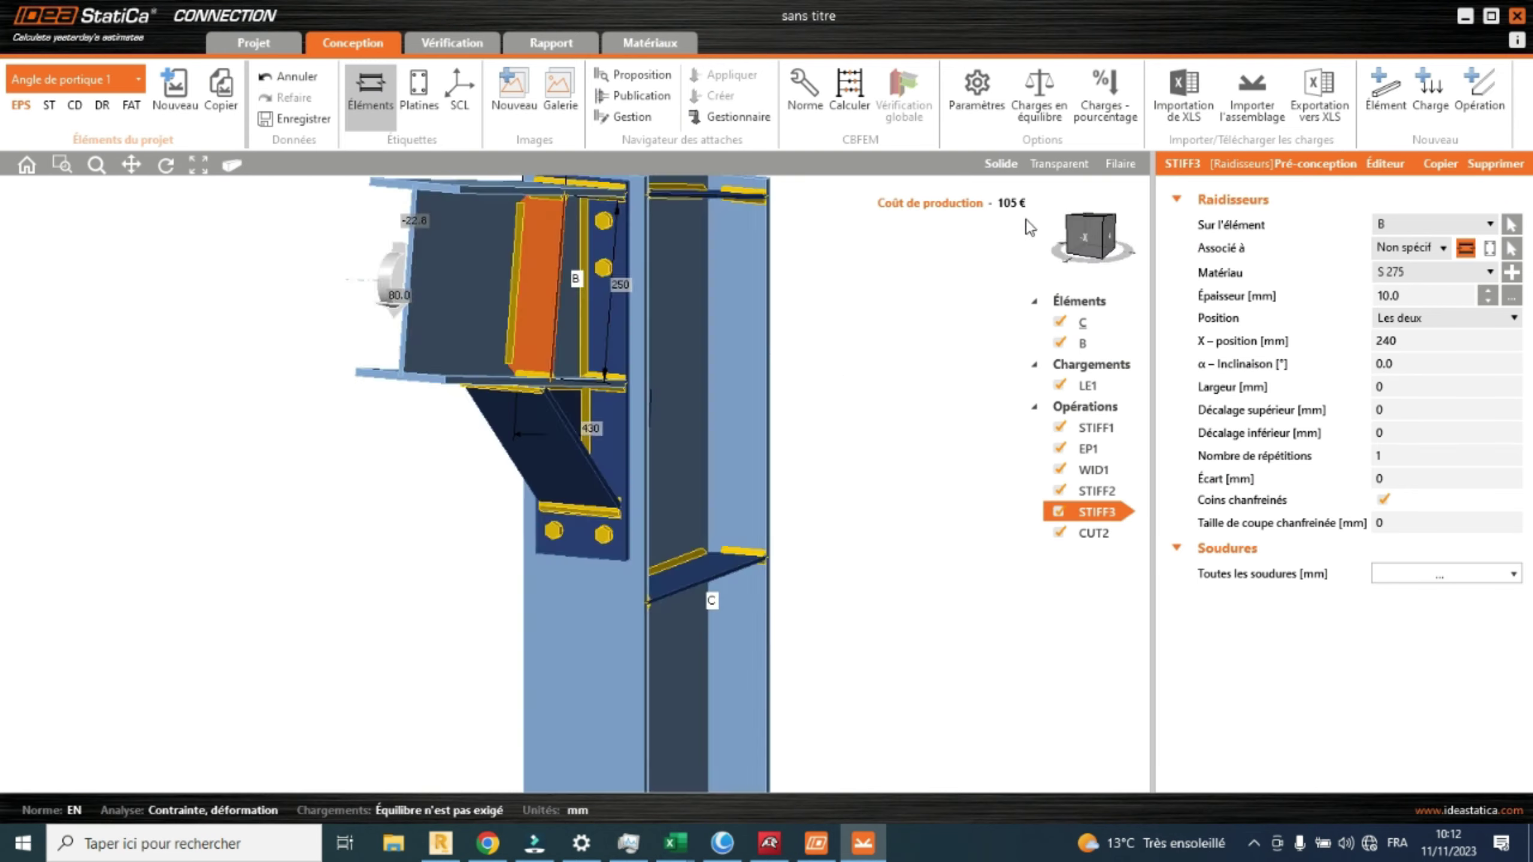
left_click(1050, 241)
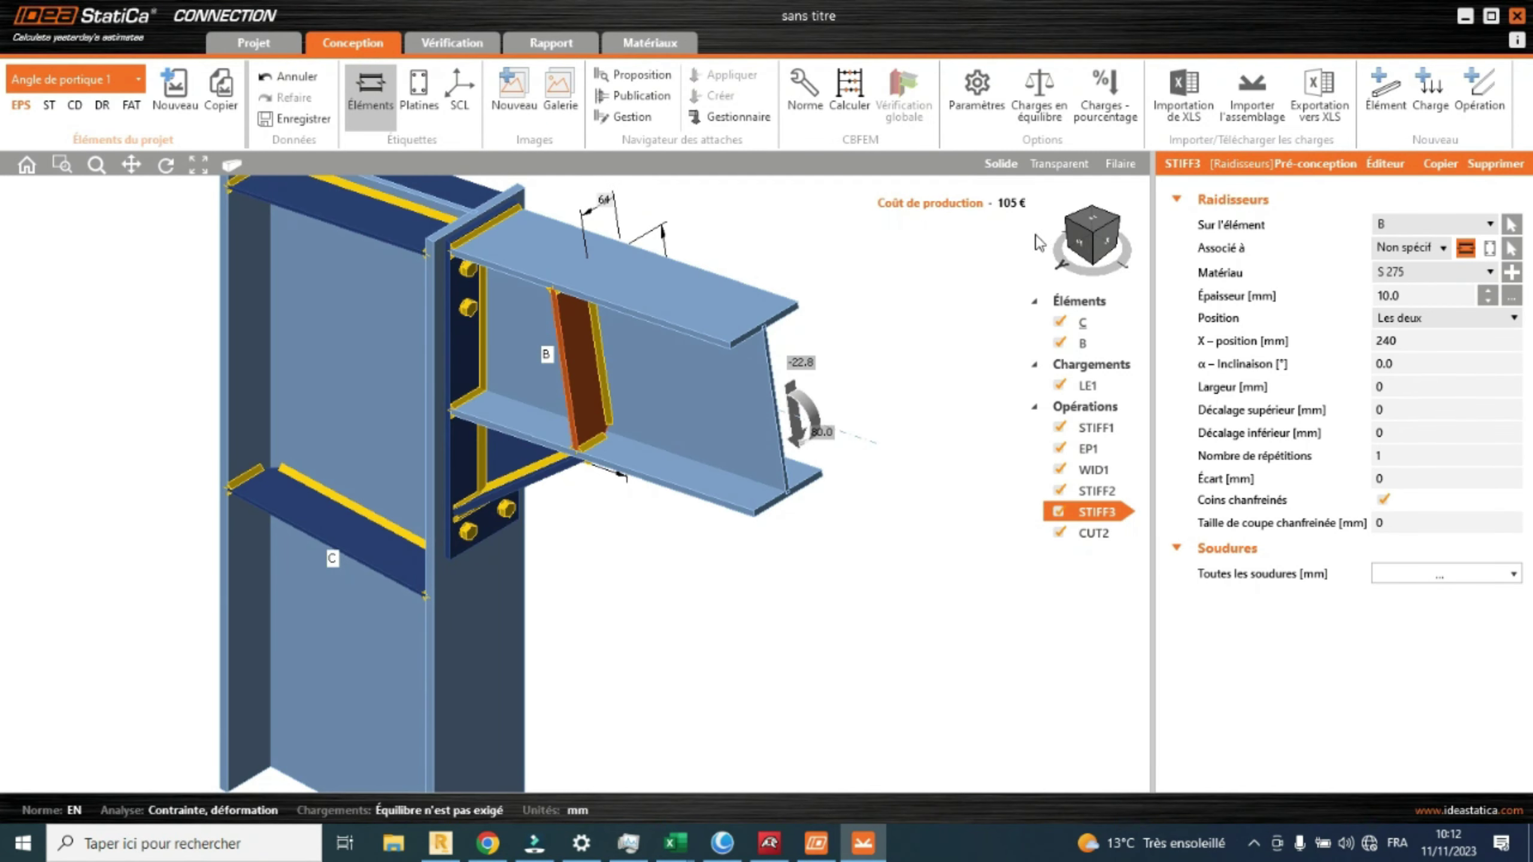
left_click(1508, 171)
scroll(943, 639, "down", 2)
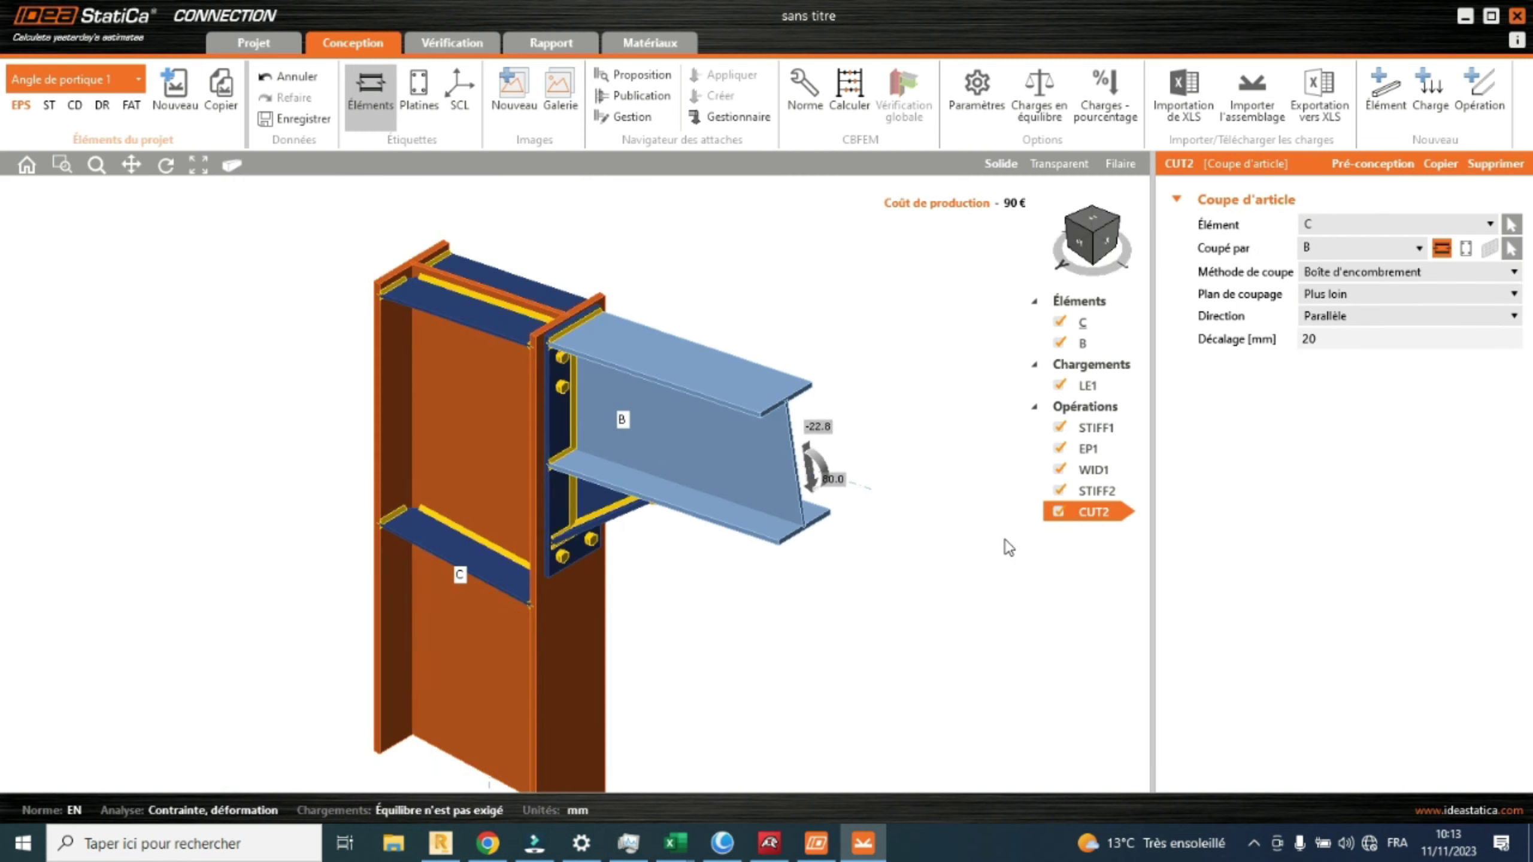
Inspect the column, haunch and bolted end plate from several angles and display the properties of the lower column stiffener STIFF2.
left_click(1072, 266)
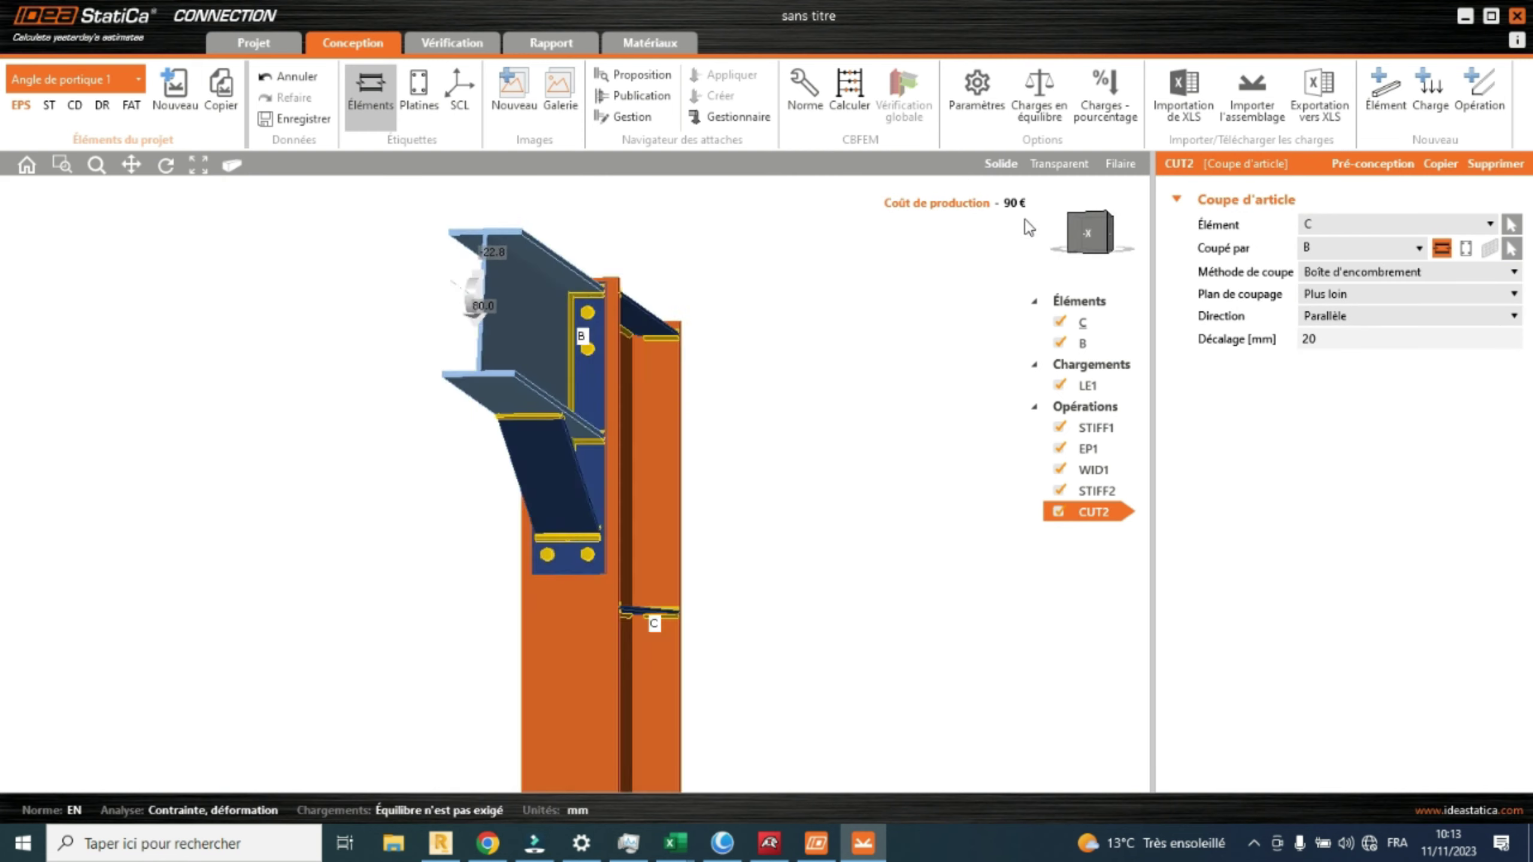
left_click(1092, 240)
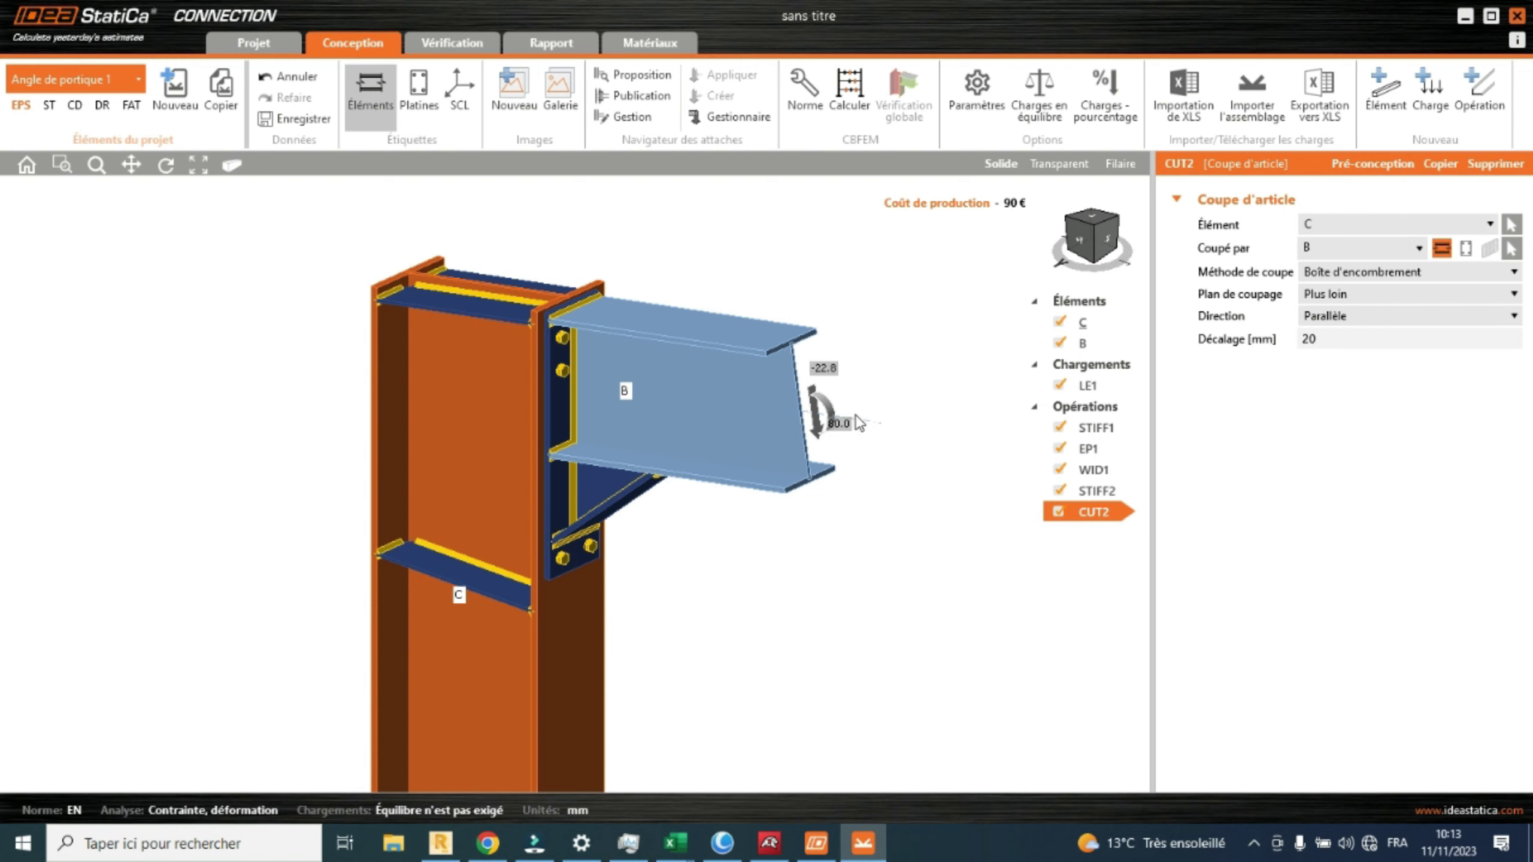
scroll(859, 426, "down", 2)
scroll(913, 534, "up", 1)
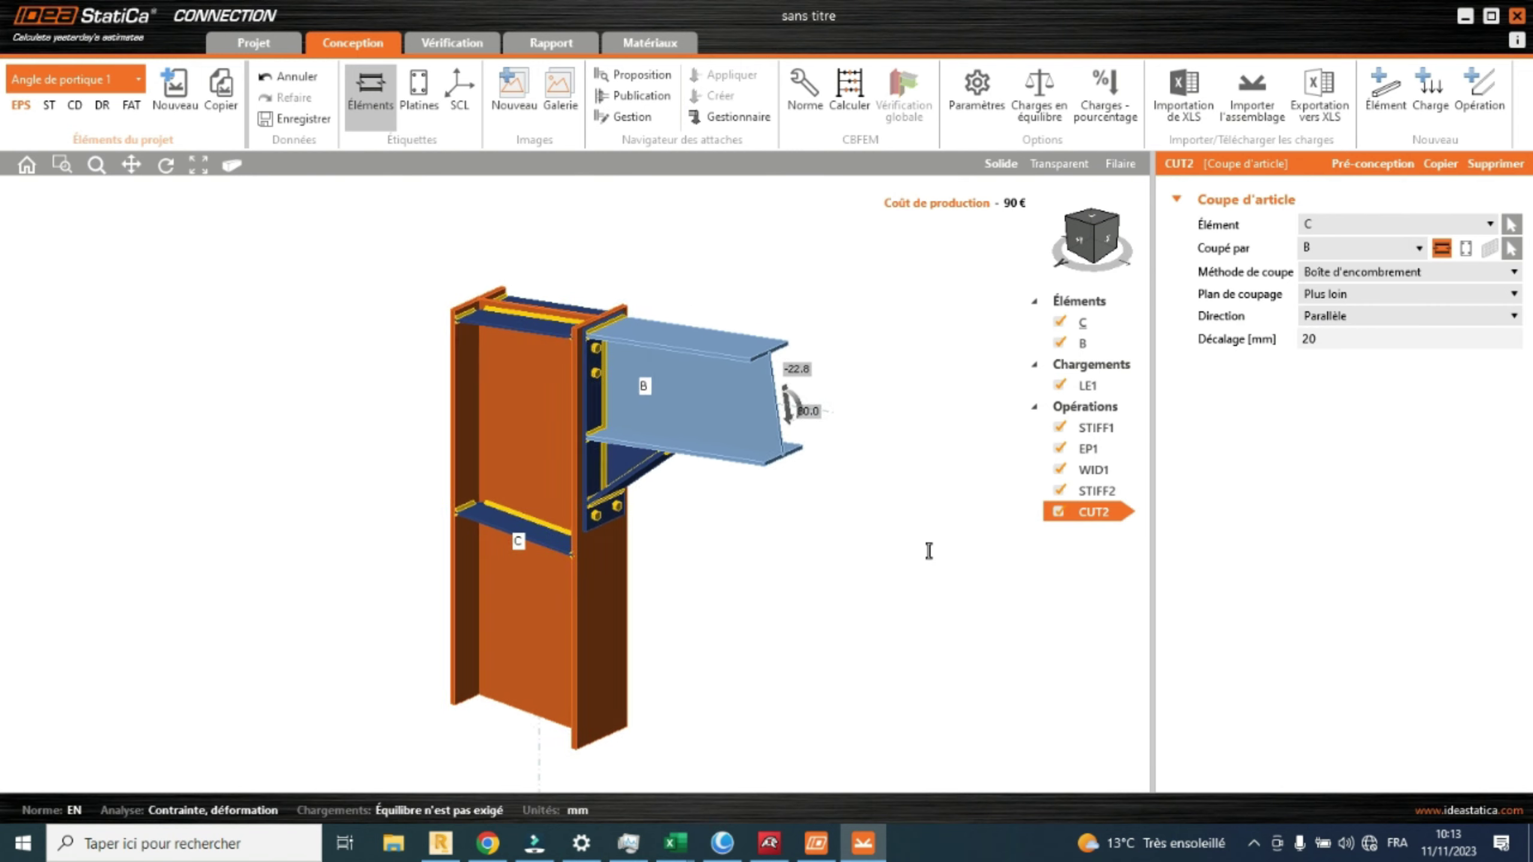
scroll(709, 561, "up", 1)
middle_click_drag(660, 554, 744, 571)
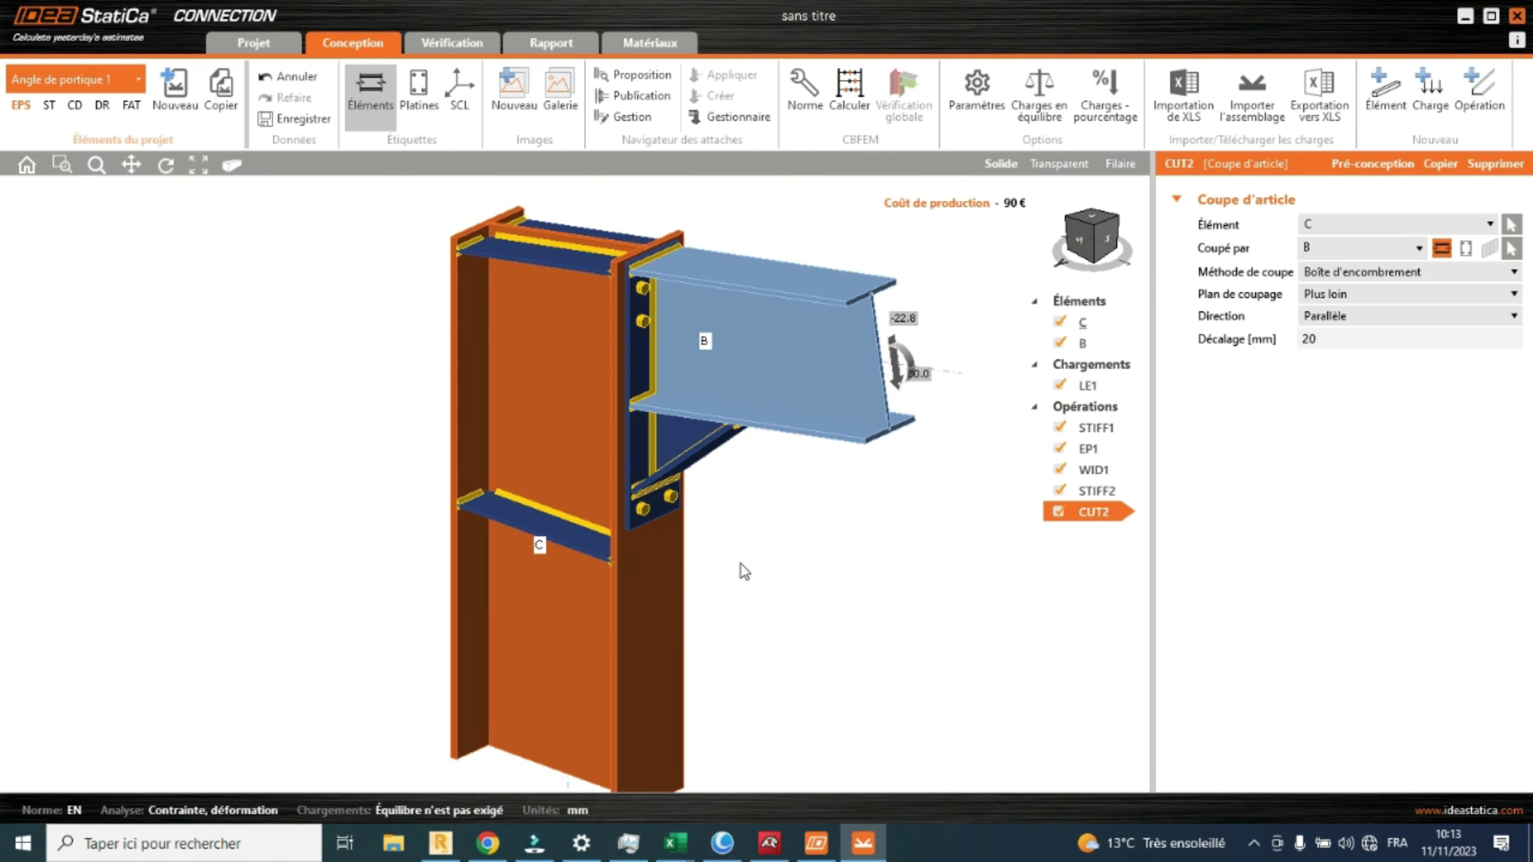
scroll(784, 563, "down", 2)
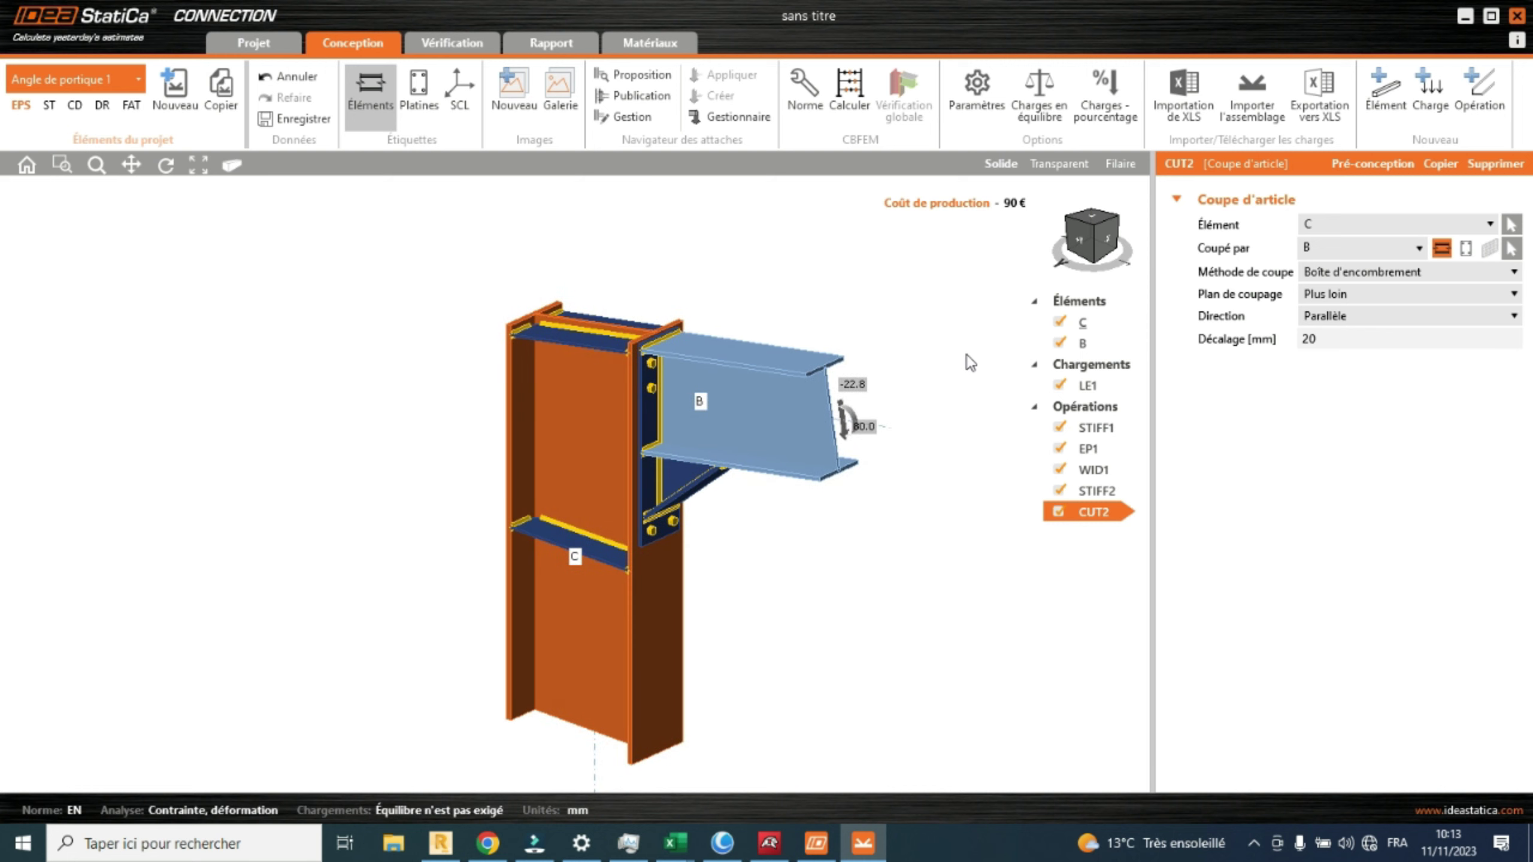
left_click(1095, 491)
scroll(1038, 483, "up", 2)
scroll(924, 531, "down", 1)
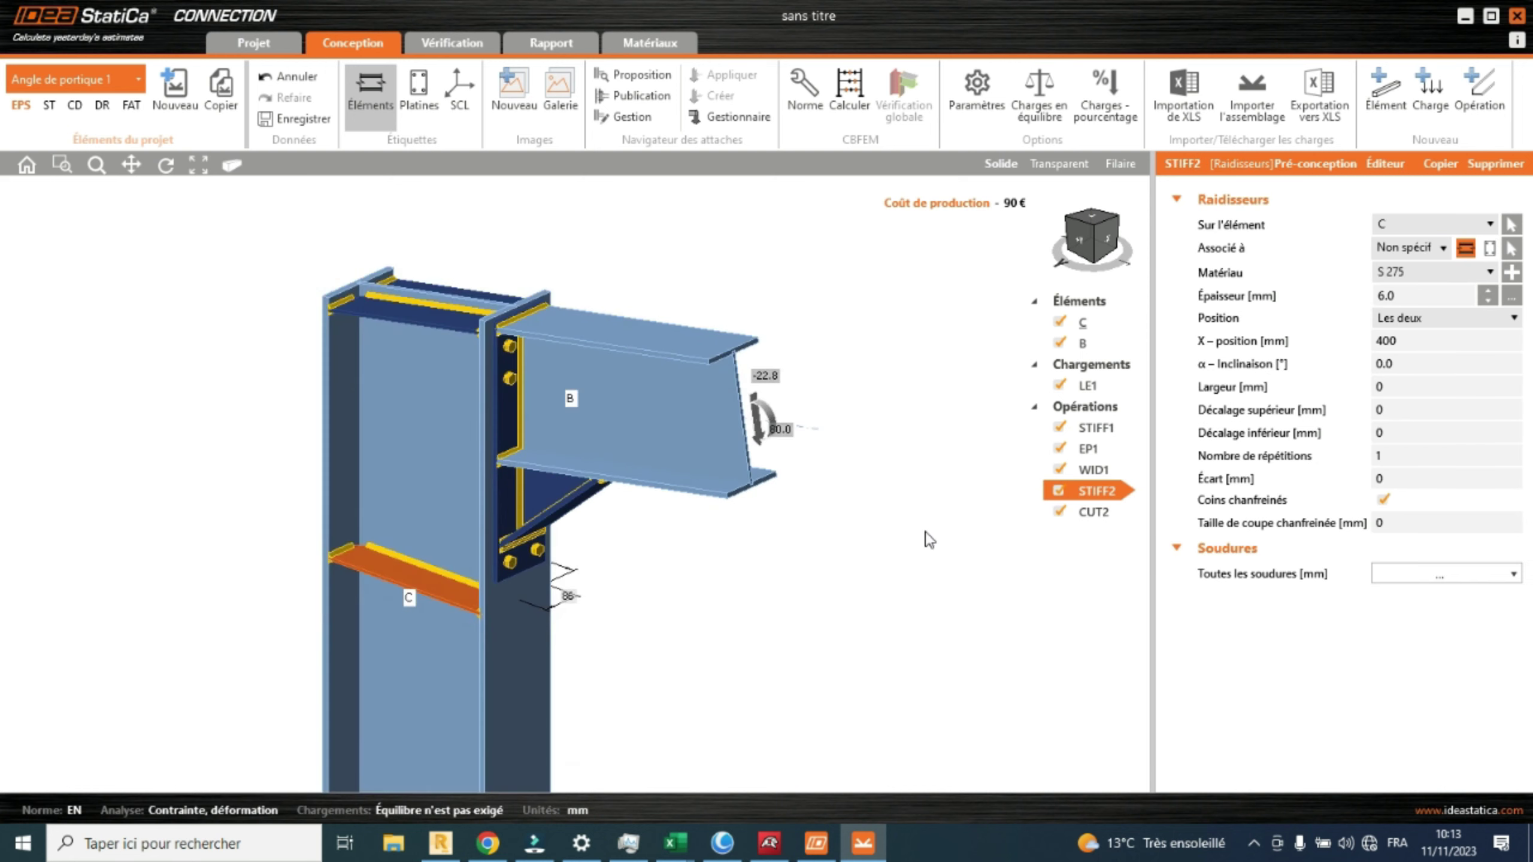
middle_click_drag(924, 531, 947, 509)
scroll(894, 487, "down", 2)
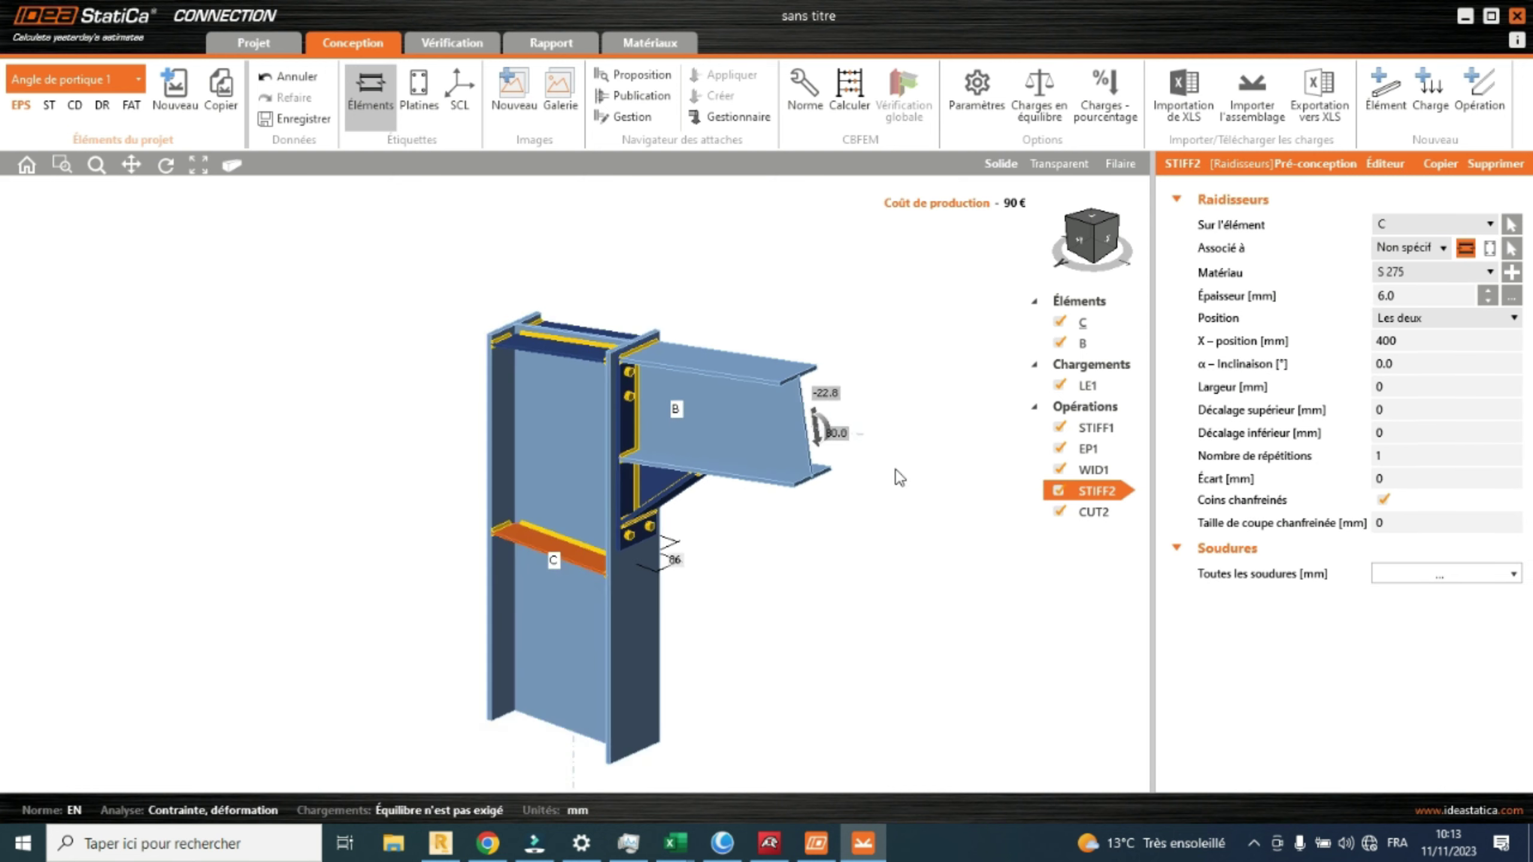
Run the CBFEM calculation of the portal frame corner and examine the overall check around the end plate and haunch.
left_click(851, 91)
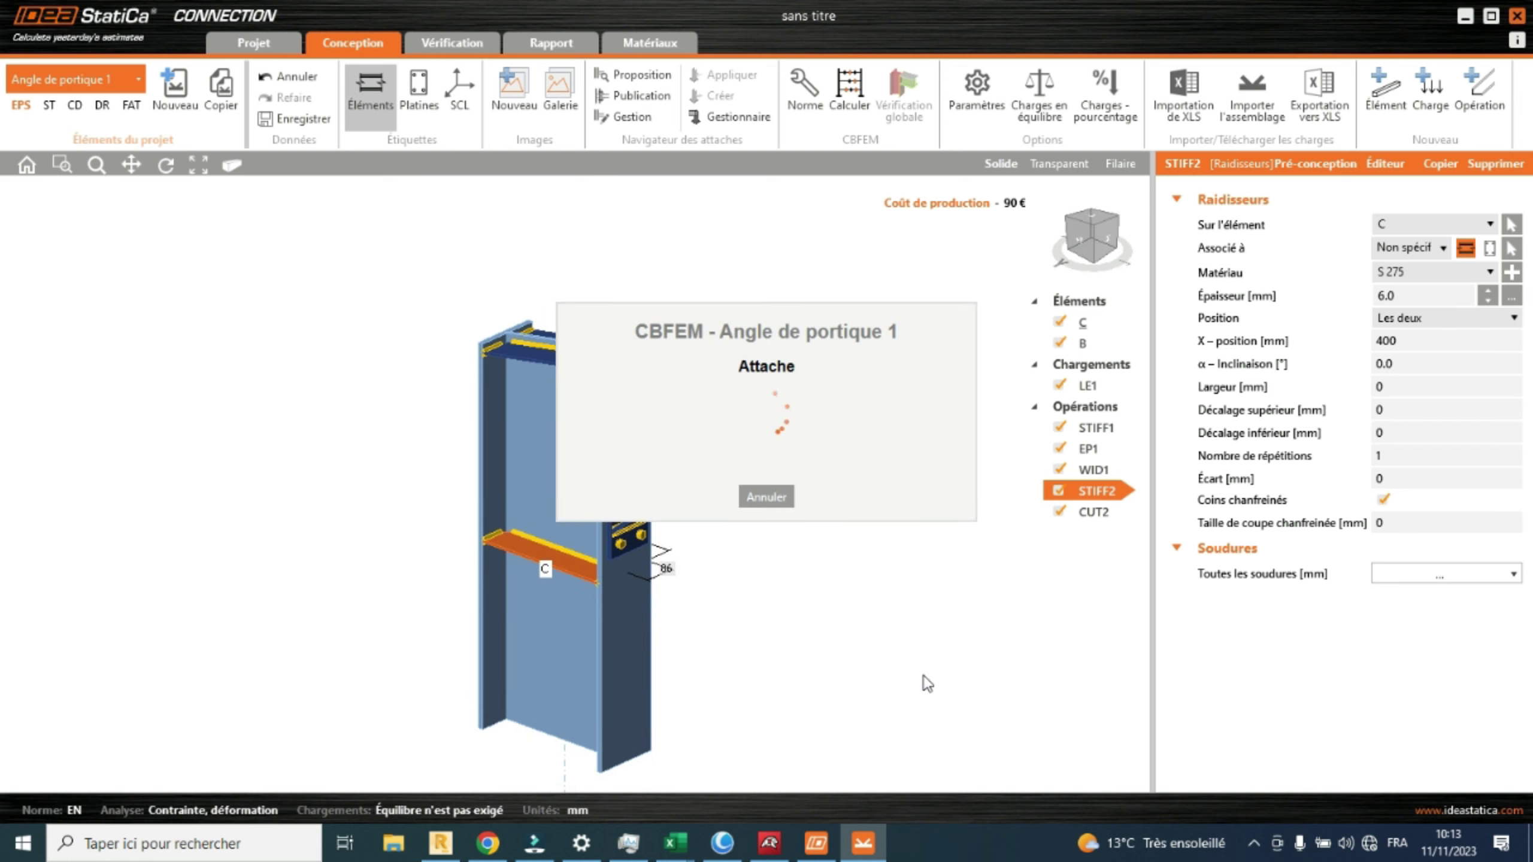
scroll(727, 589, "up", 3)
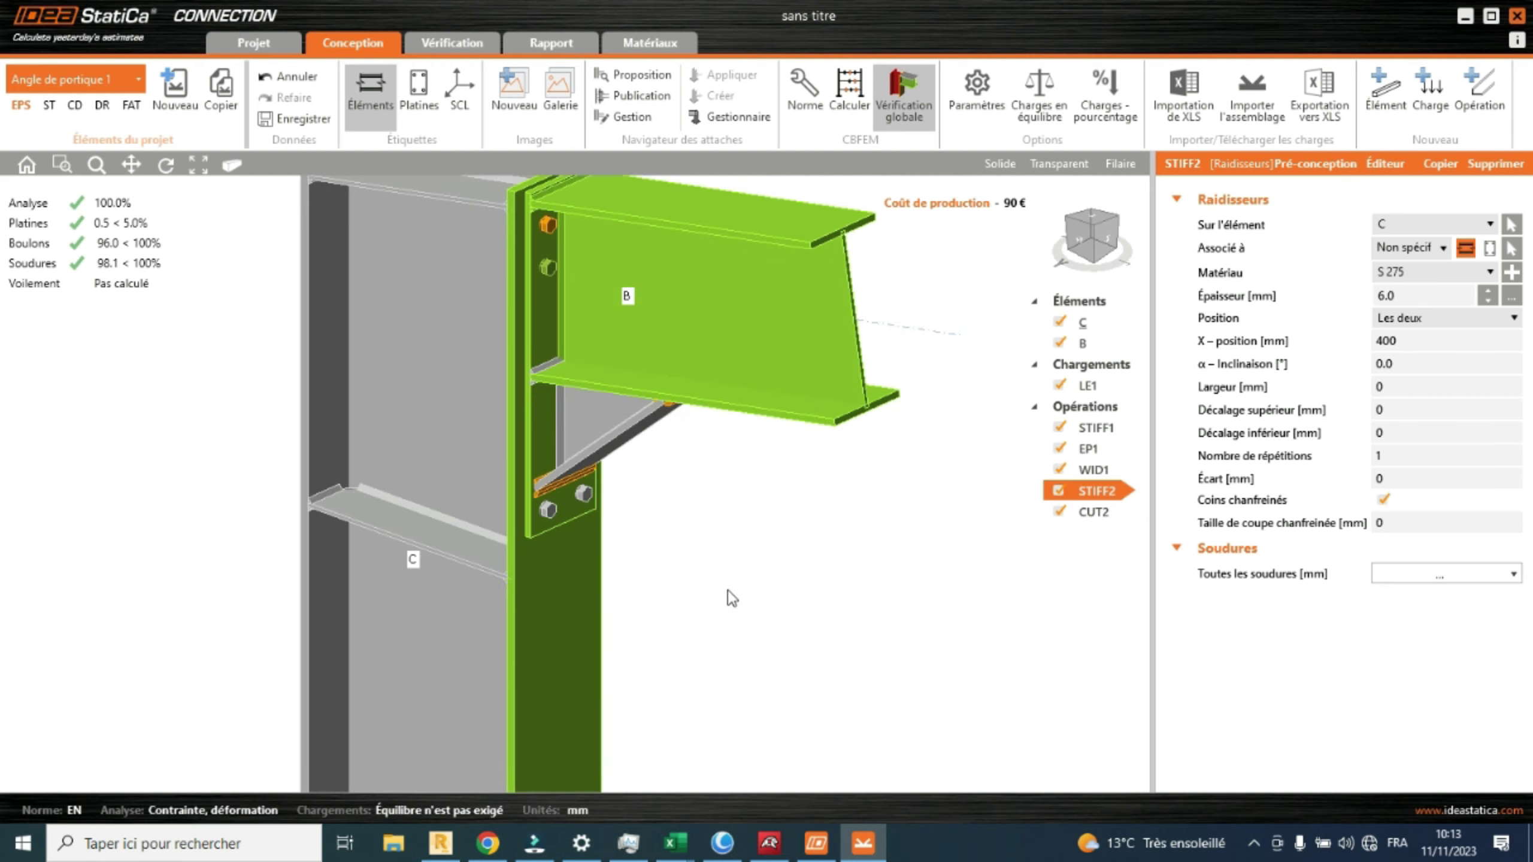
scroll(728, 589, "down", 4)
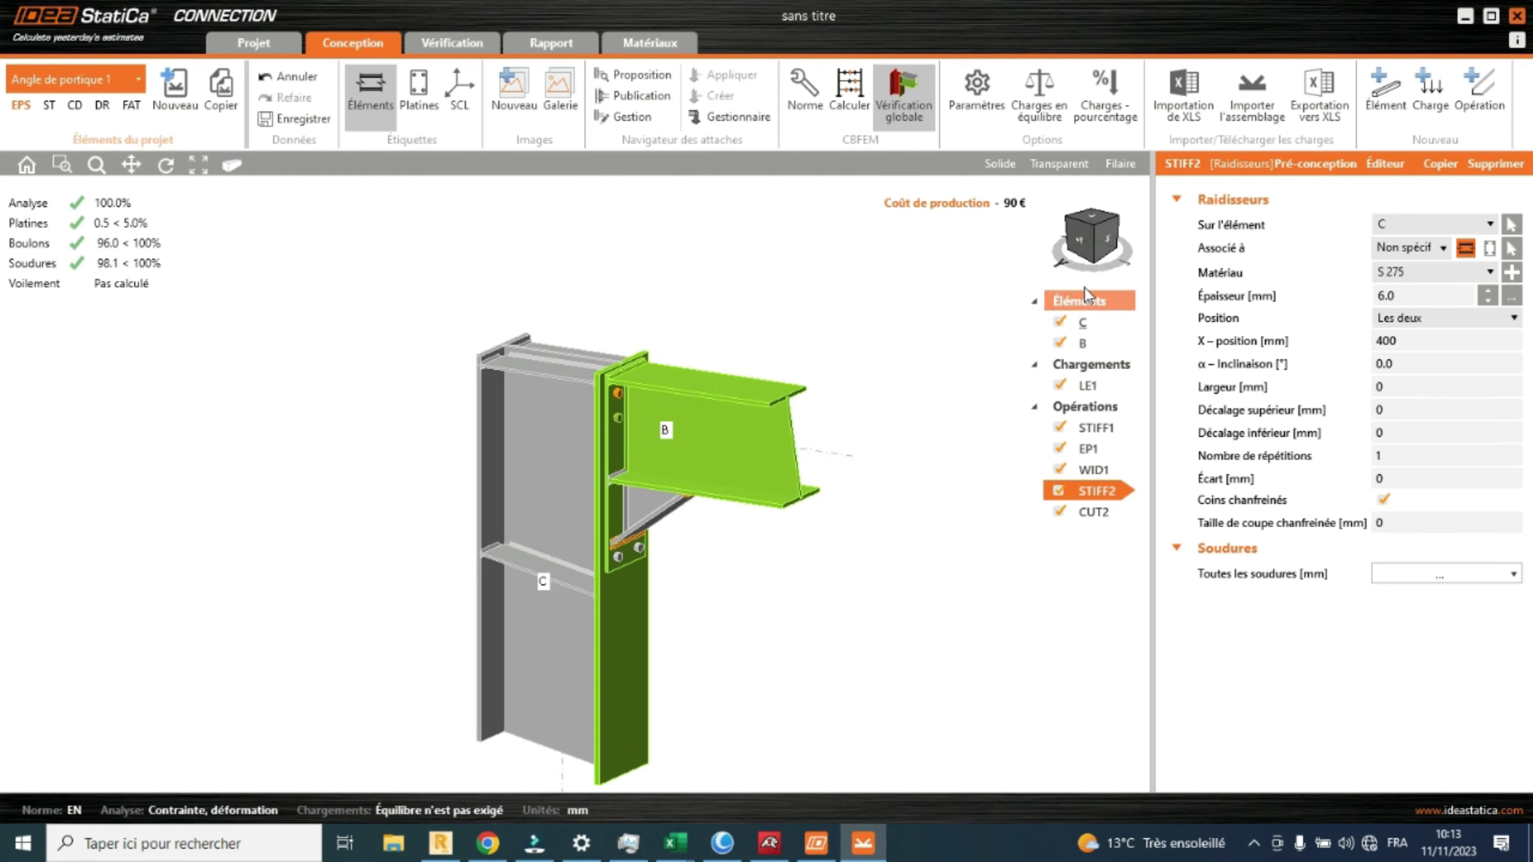
View the checked connection from the side and in 3D, and display the detailed FE analysis results for LE1.
left_click(1095, 239)
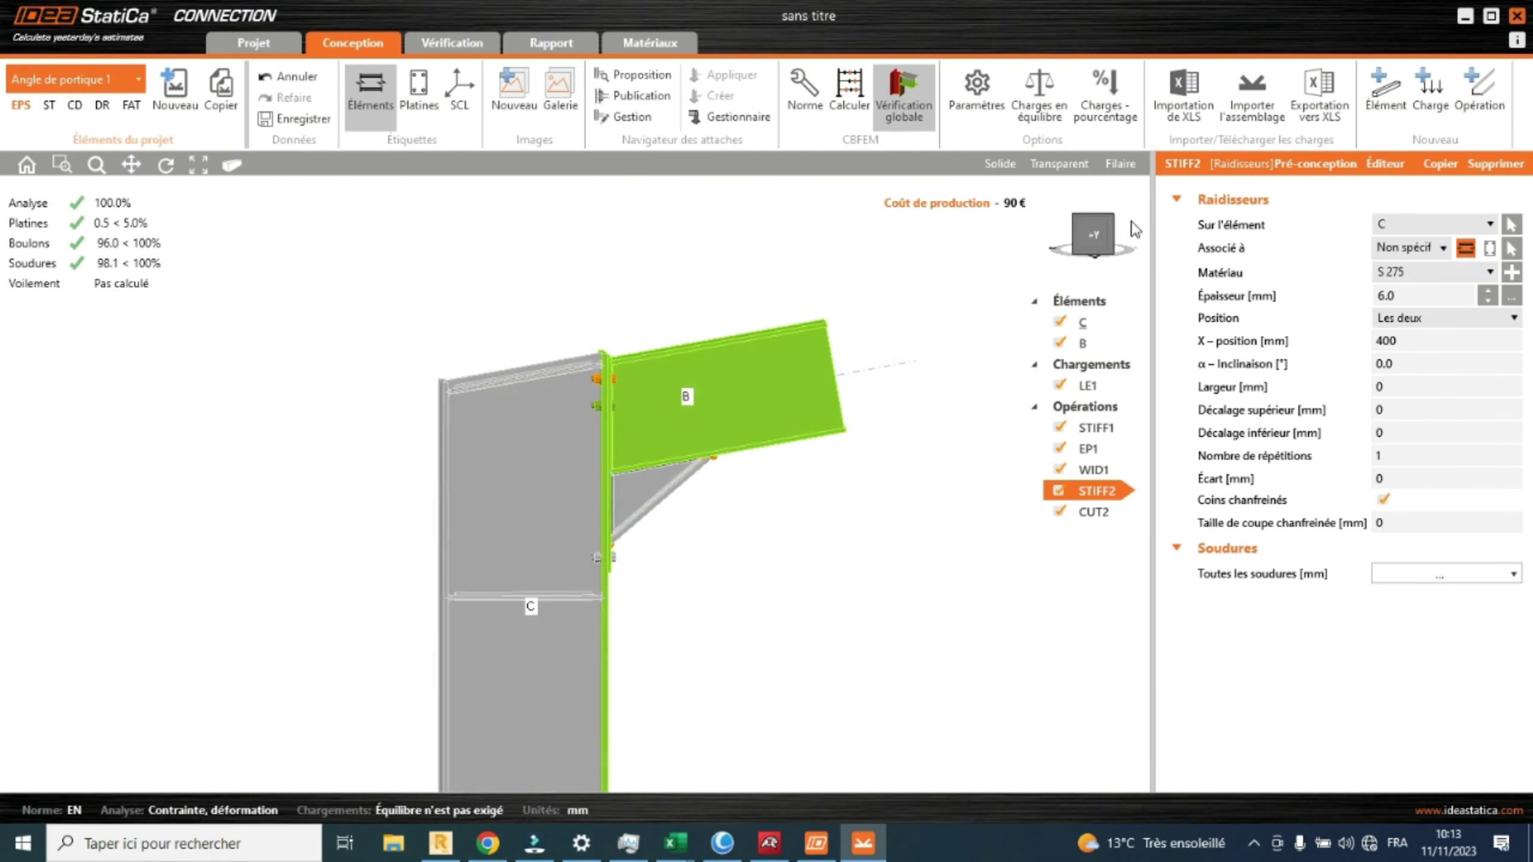
left_click_drag(1131, 221, 1103, 243)
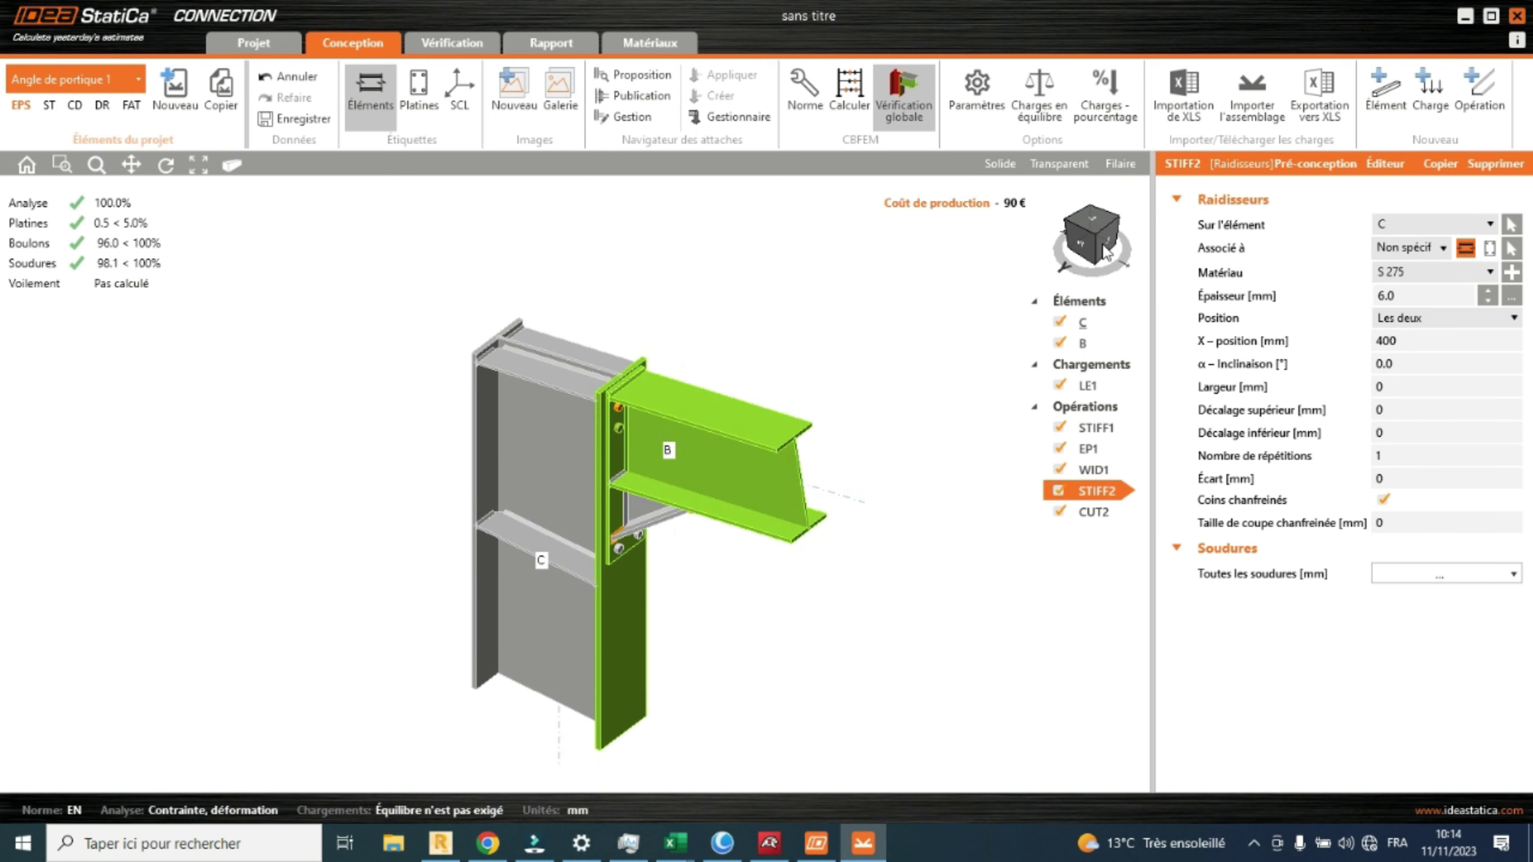
scroll(749, 371, "up", 3)
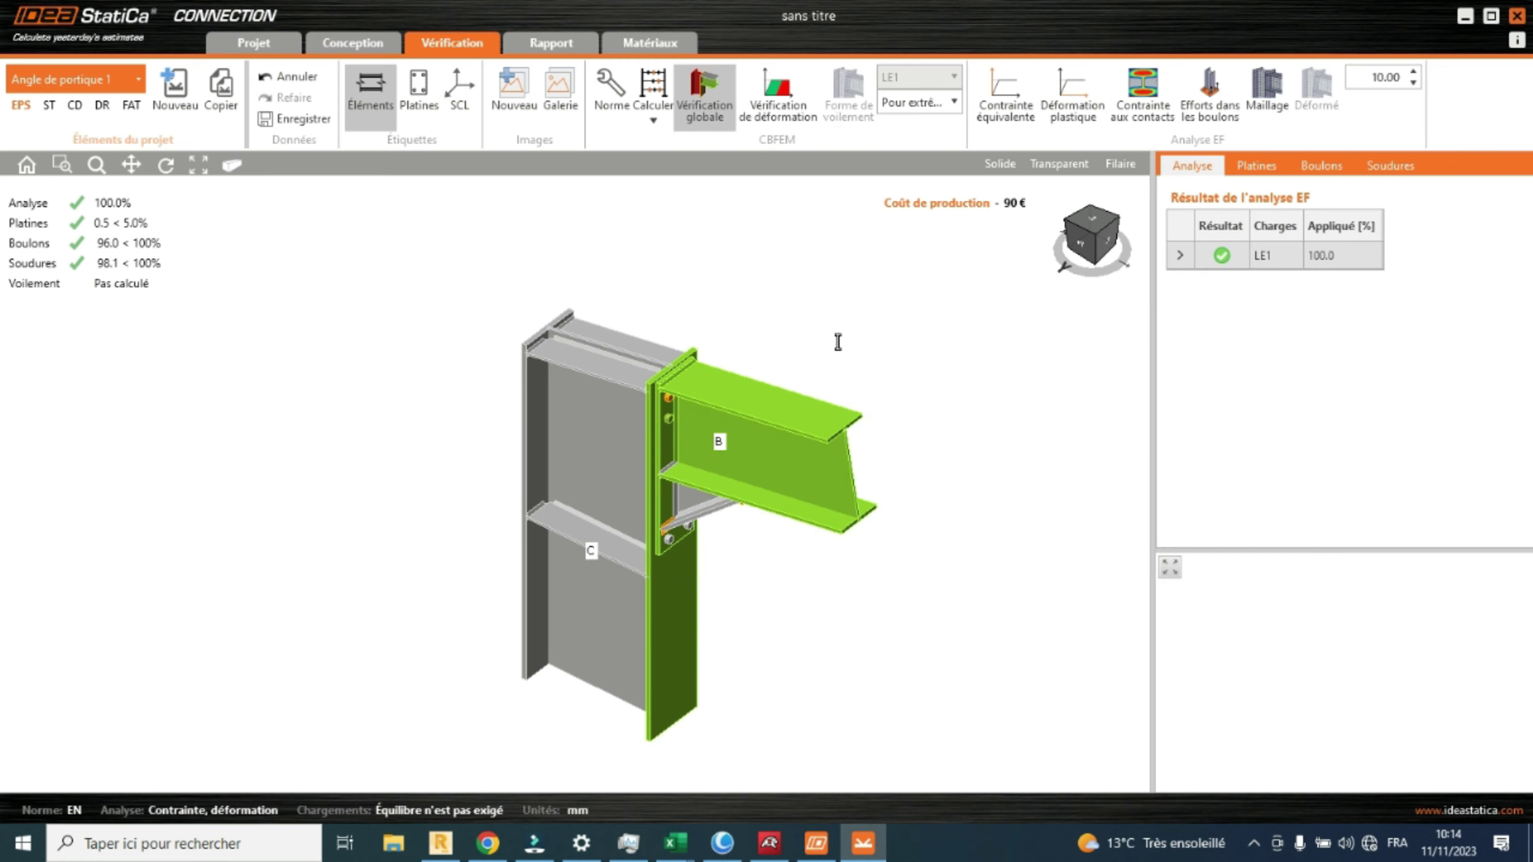
middle_click_drag(837, 342, 830, 356)
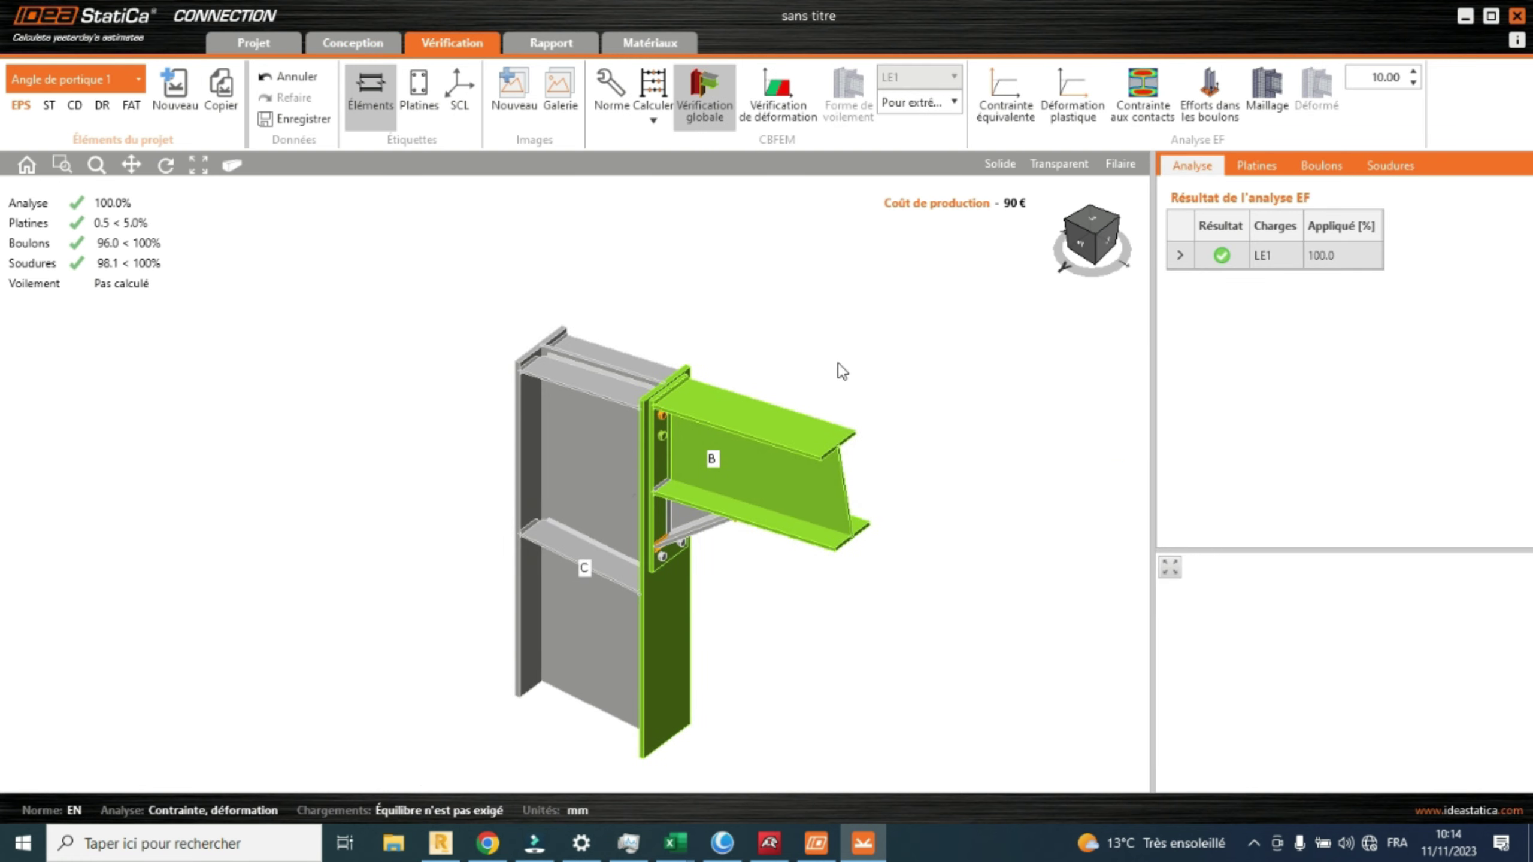